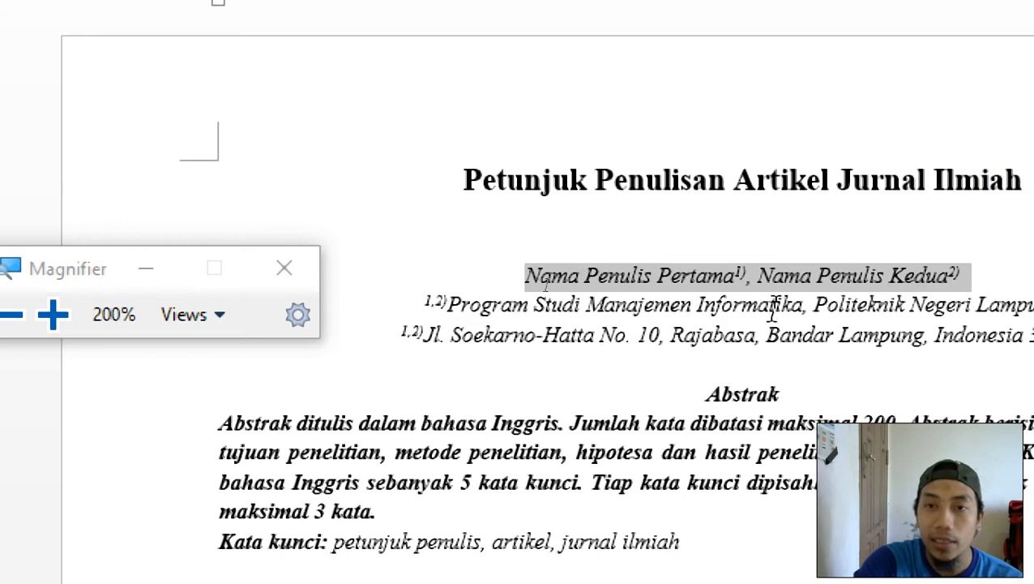
# Make the author line 'Nama Penulis Pertama, Nama Penulis Kedua' bold and not italic.
pyautogui.hotkey('ctrl', 'b')
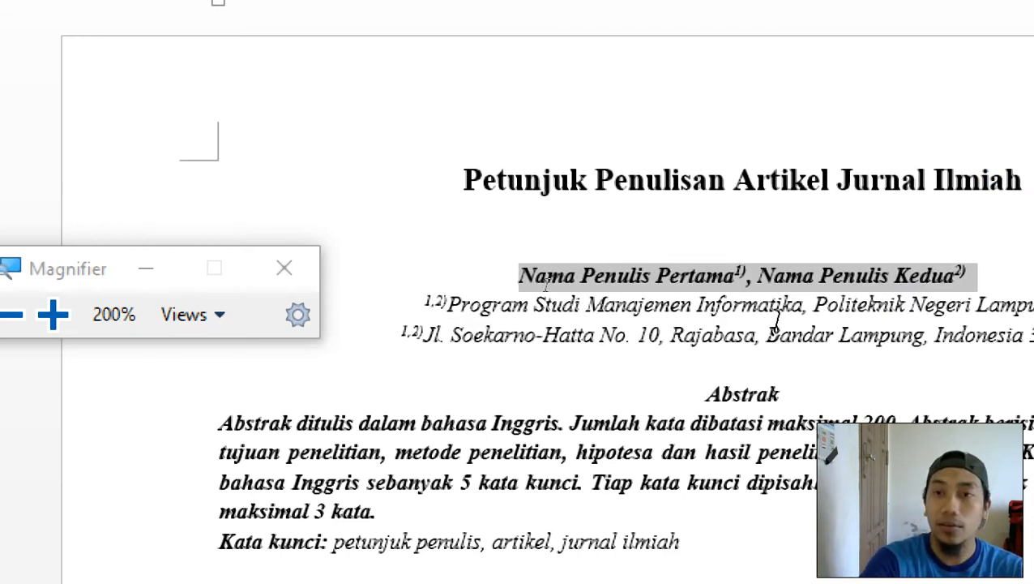
pyautogui.hotkey('ctrl', 'i')
pyautogui.click(775, 321)
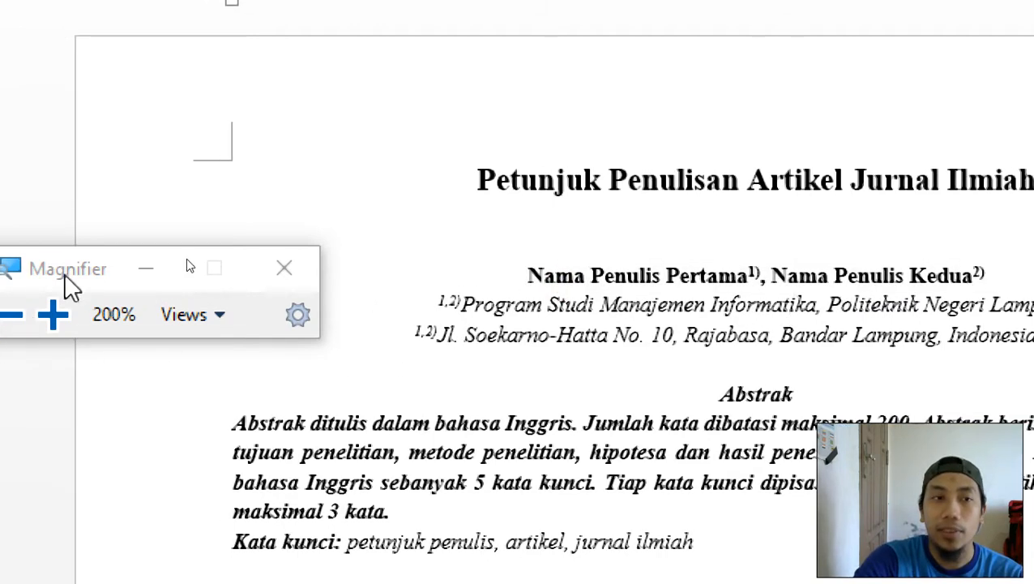
# Select and review the title and author block, scrolling down through the abstract.
pyautogui.moveTo(81, 280); pyautogui.dragTo(699, 214)
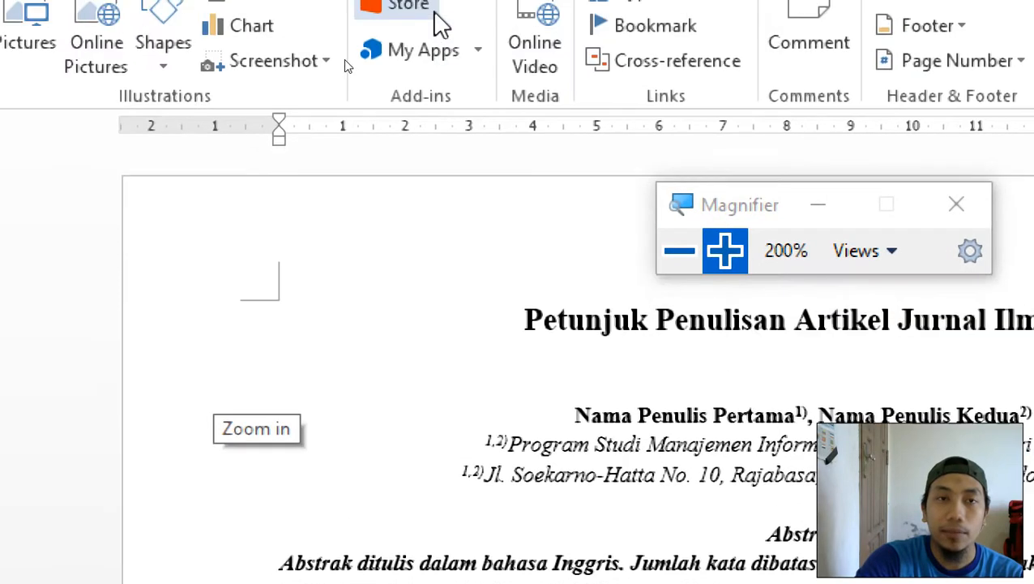
pyautogui.scroll(-1, 468, 460)
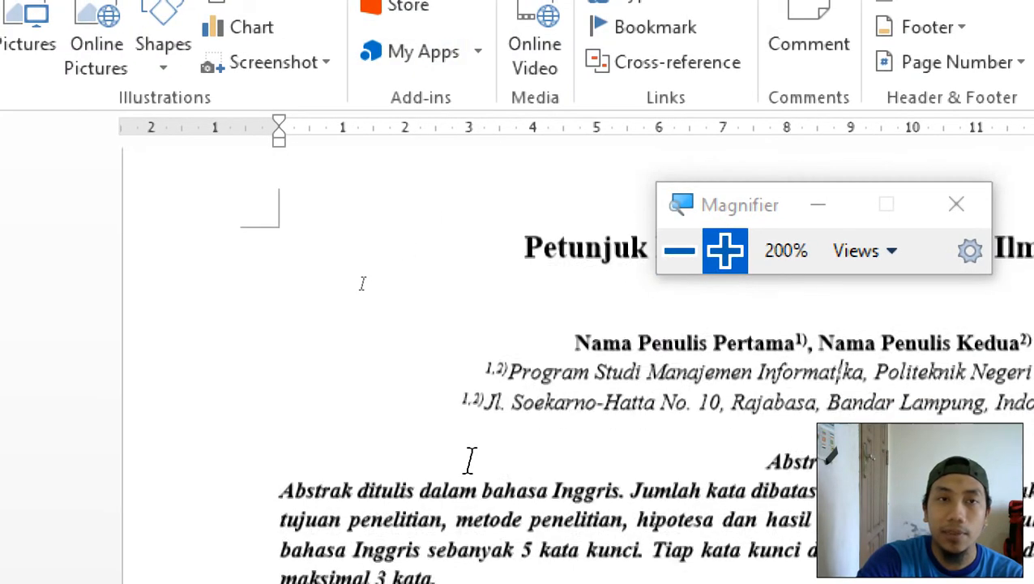
pyautogui.moveTo(744, 204); pyautogui.dragTo(831, 223)
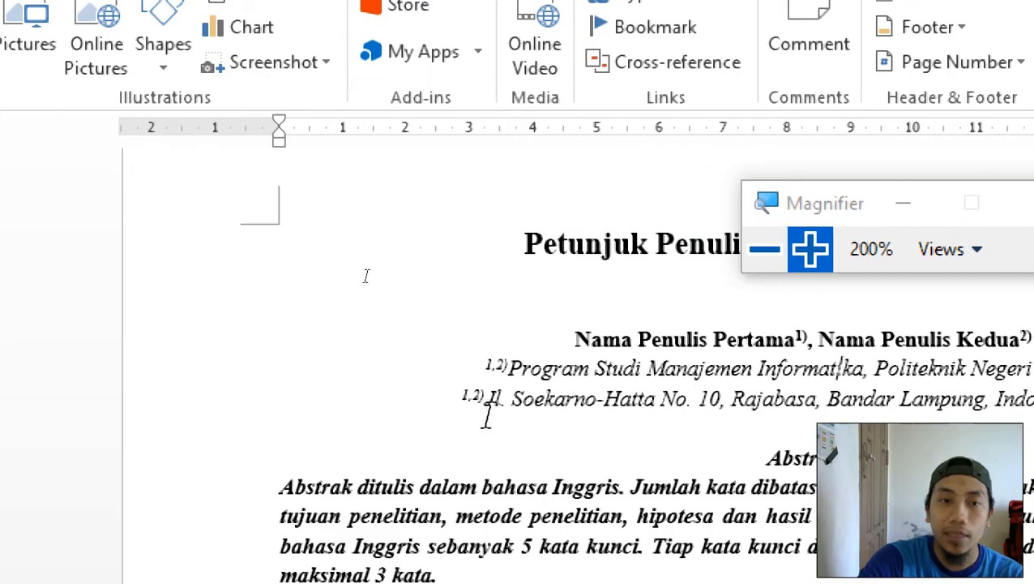
pyautogui.scroll(-2, 485, 416)
pyautogui.scroll(-2, 474, 450)
pyautogui.scroll(3, 473, 450)
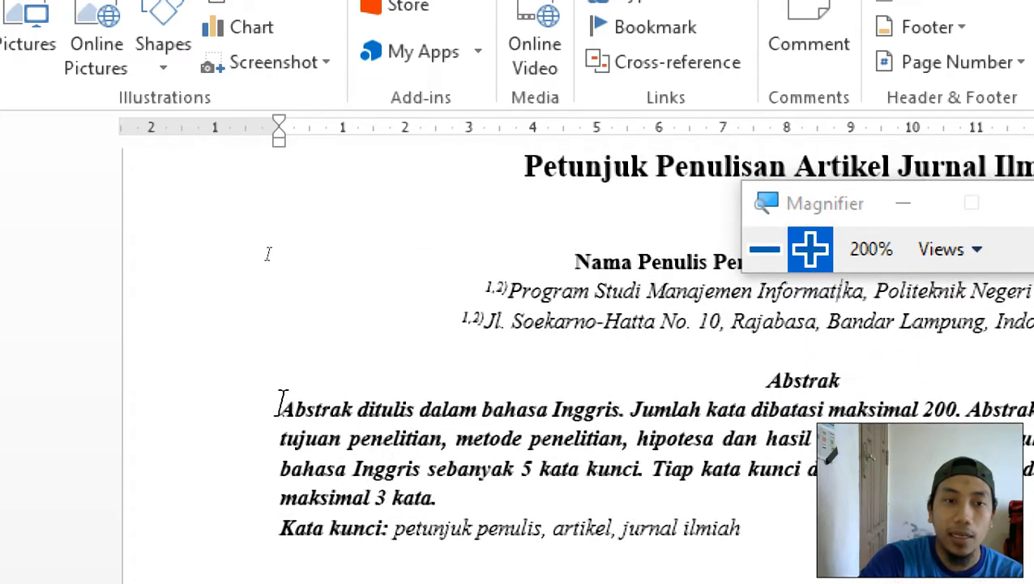
# Compare the abstract against the reference PDF Latihan 2.pdf, then return to the article.
pyautogui.click(280, 405)
pyautogui.scroll(2, 281, 402)
pyautogui.scroll(-3, 279, 402)
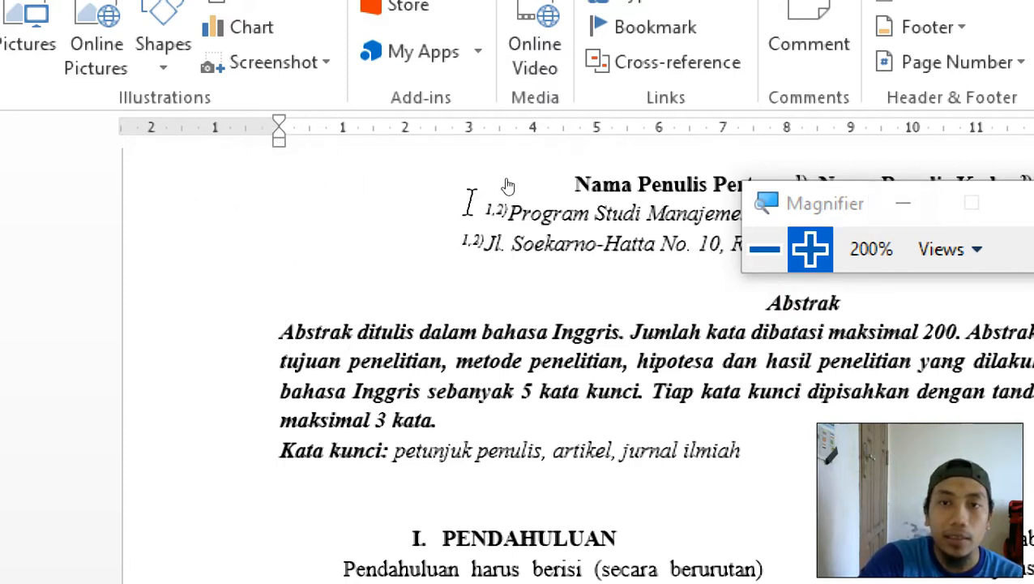
pyautogui.click(762, 251)
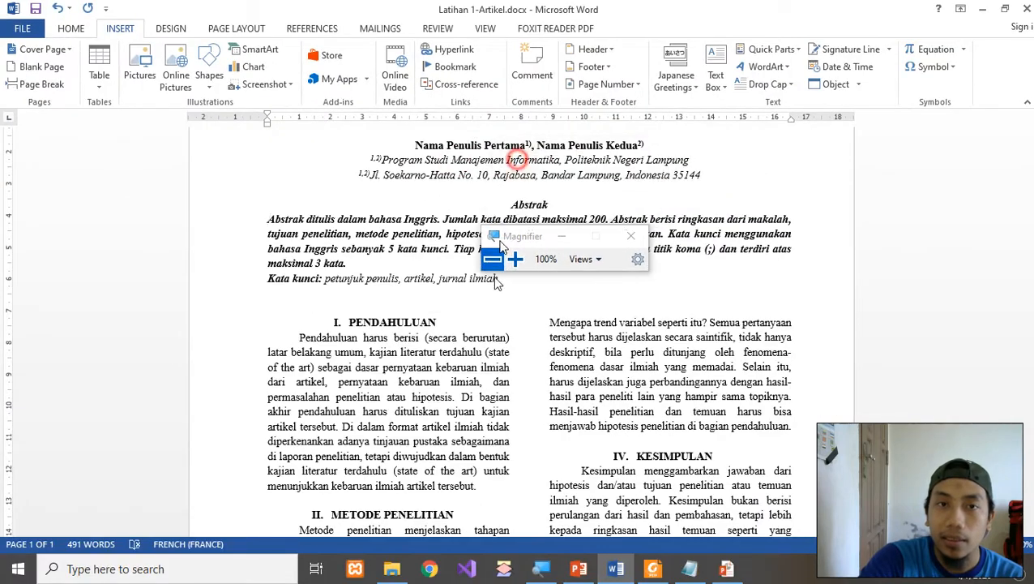
pyautogui.moveTo(500, 242); pyautogui.dragTo(493, 307)
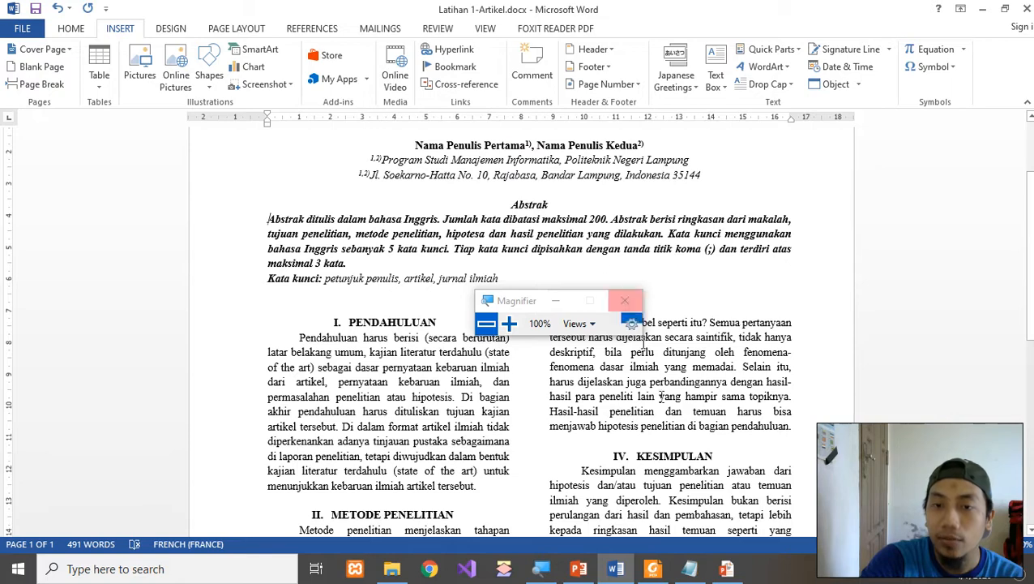
pyautogui.click(653, 568)
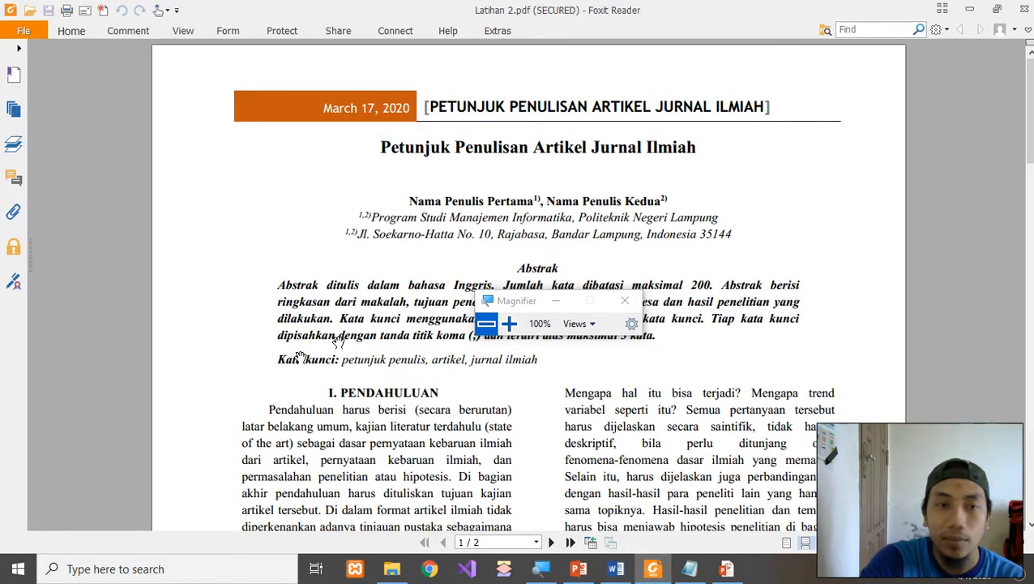
pyautogui.click(616, 568)
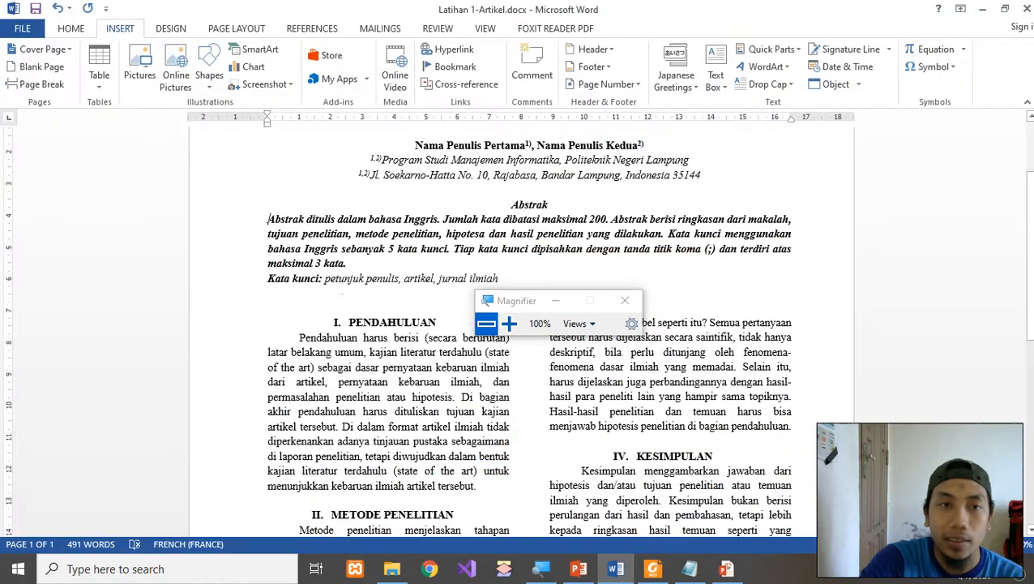
# Narrow the abstract paragraph with left and right indents set on the ruler.
pyautogui.click(509, 323)
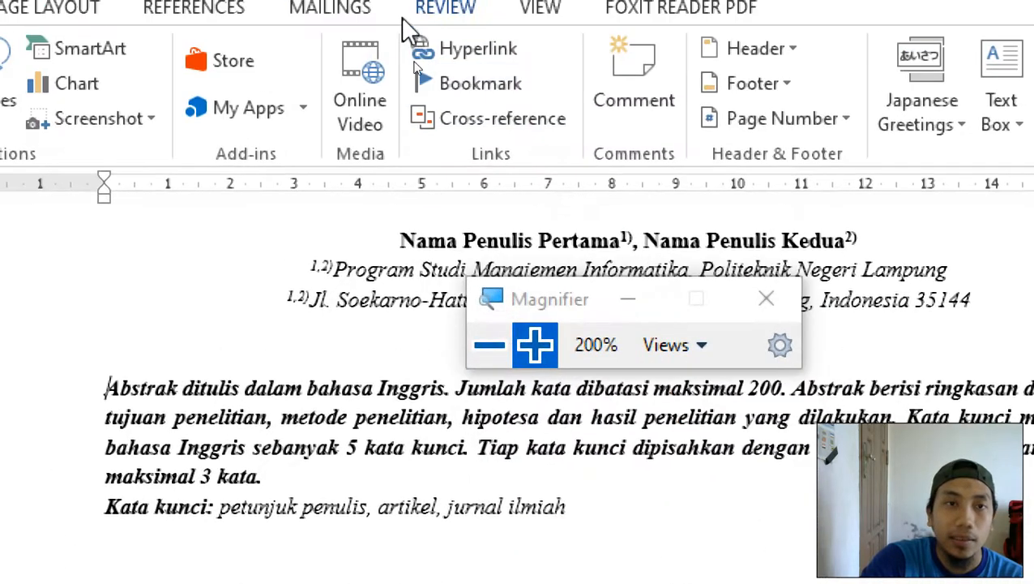
pyautogui.moveTo(553, 312); pyautogui.dragTo(589, 76)
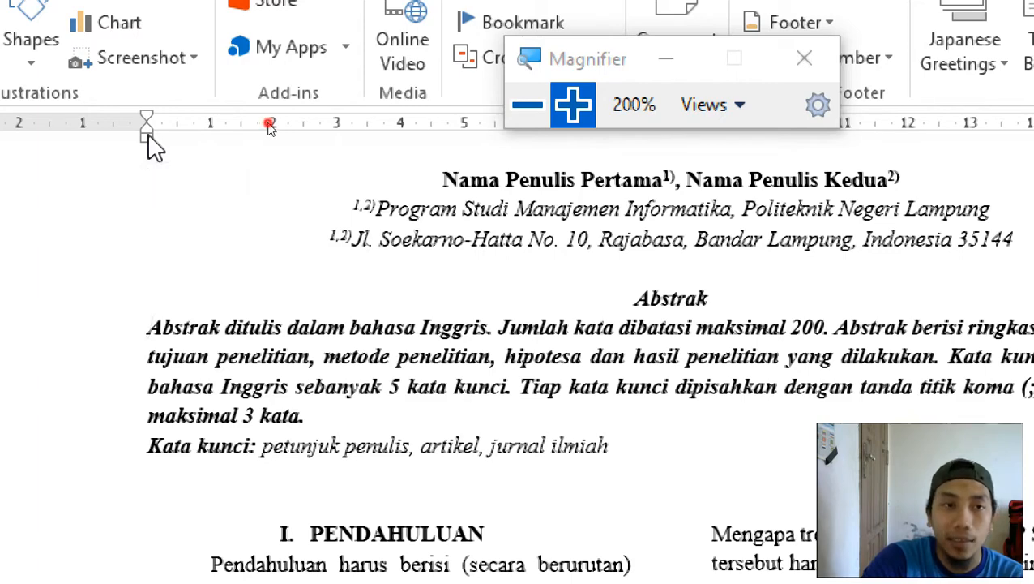
pyautogui.moveTo(147, 138)
pyautogui.mouseDown()
pyautogui.moveTo(214, 162)
pyautogui.moveTo(210, 154)
pyautogui.mouseUp()
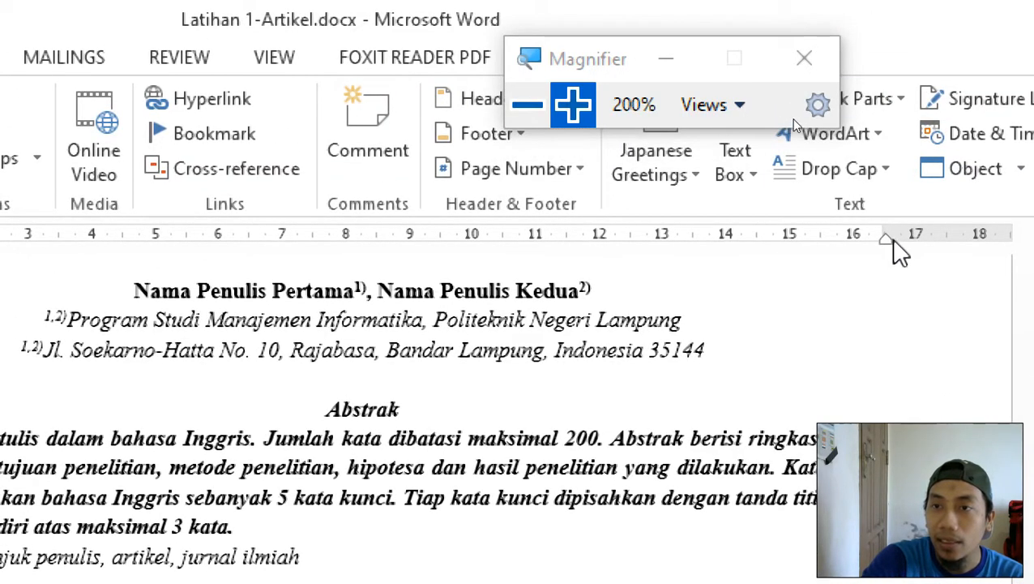
pyautogui.moveTo(886, 241); pyautogui.dragTo(825, 267)
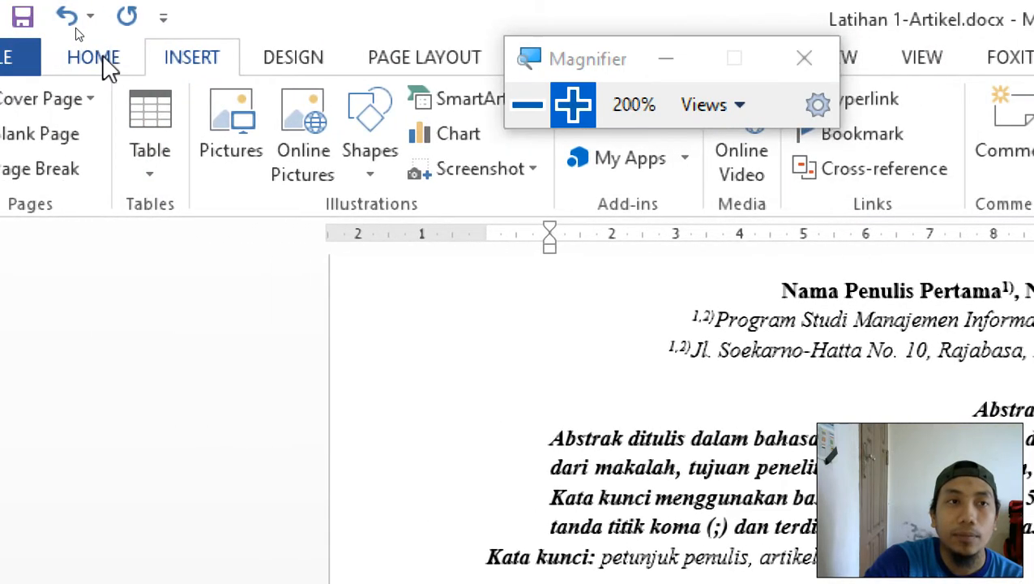
# Copy the abstract's indentation onto the Kata kunci line with Format Painter.
pyautogui.click(104, 60)
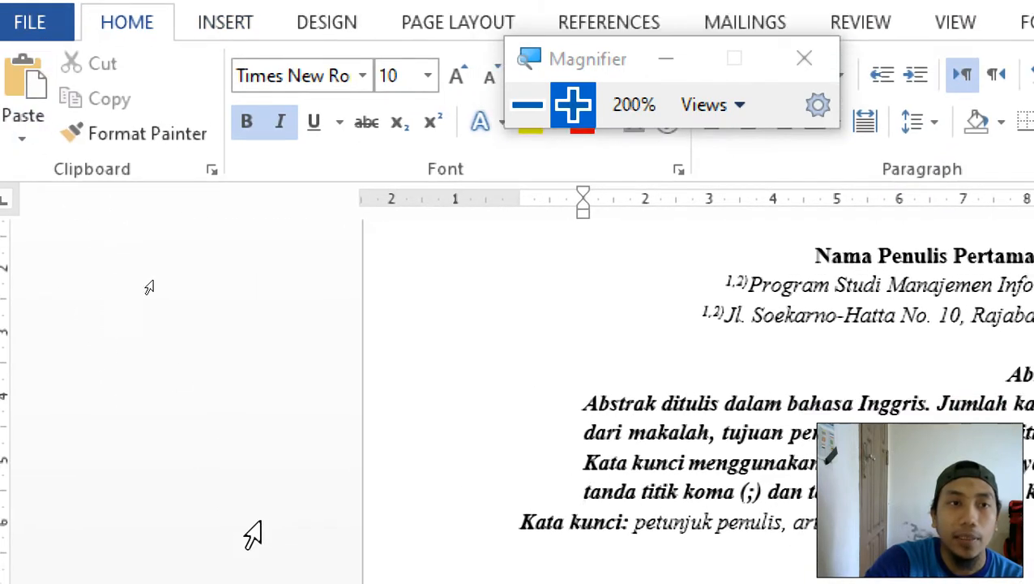
pyautogui.click(165, 133)
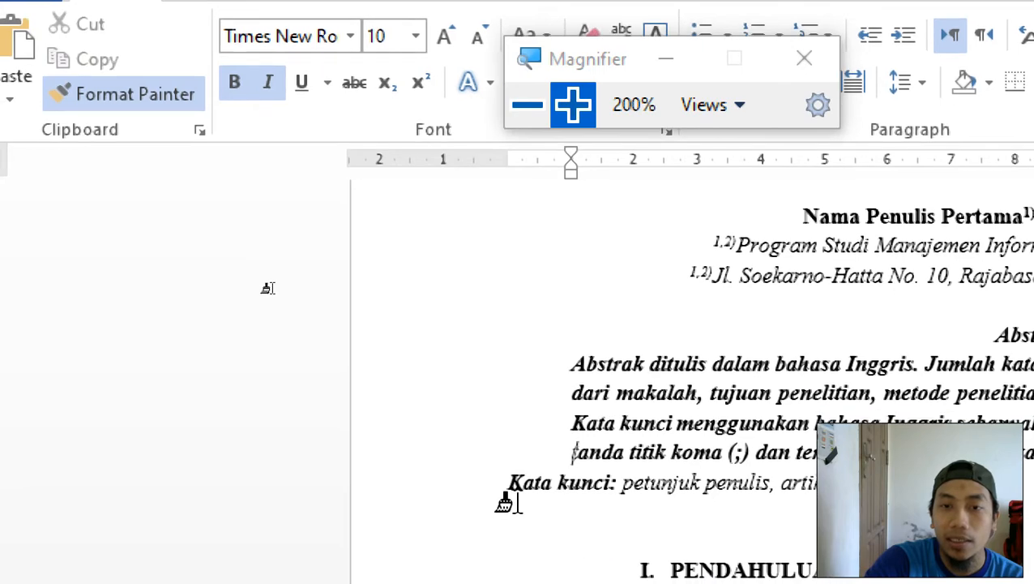
pyautogui.click(507, 485)
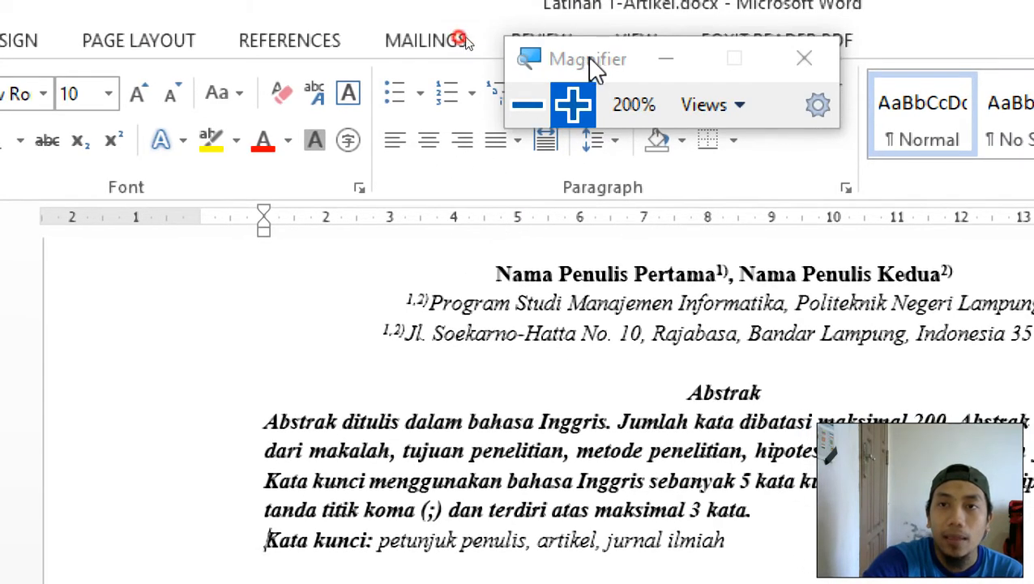
# Check the abstract text and place the caret at the start of the 'tanda titik koma' line.
pyautogui.moveTo(594, 69); pyautogui.dragTo(835, 101)
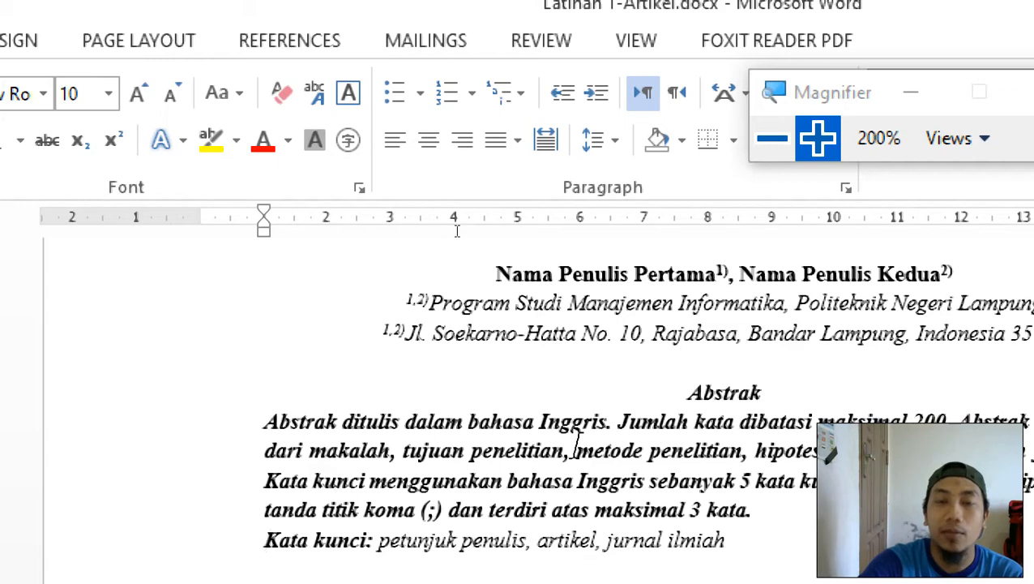
pyautogui.scroll(2, 576, 444)
pyautogui.scroll(-2, 578, 452)
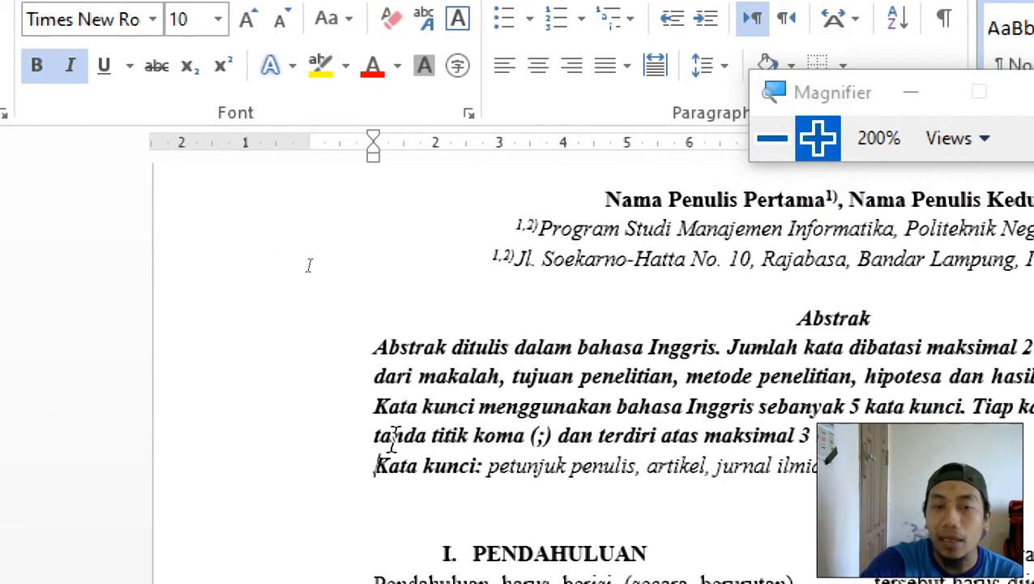
pyautogui.moveTo(392, 442); pyautogui.dragTo(459, 466)
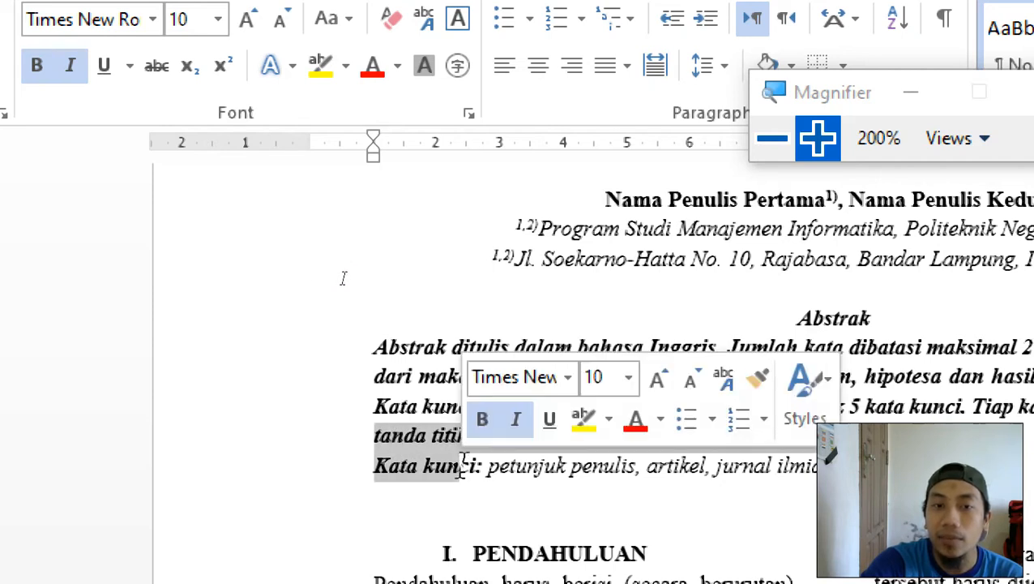
pyautogui.click(458, 461)
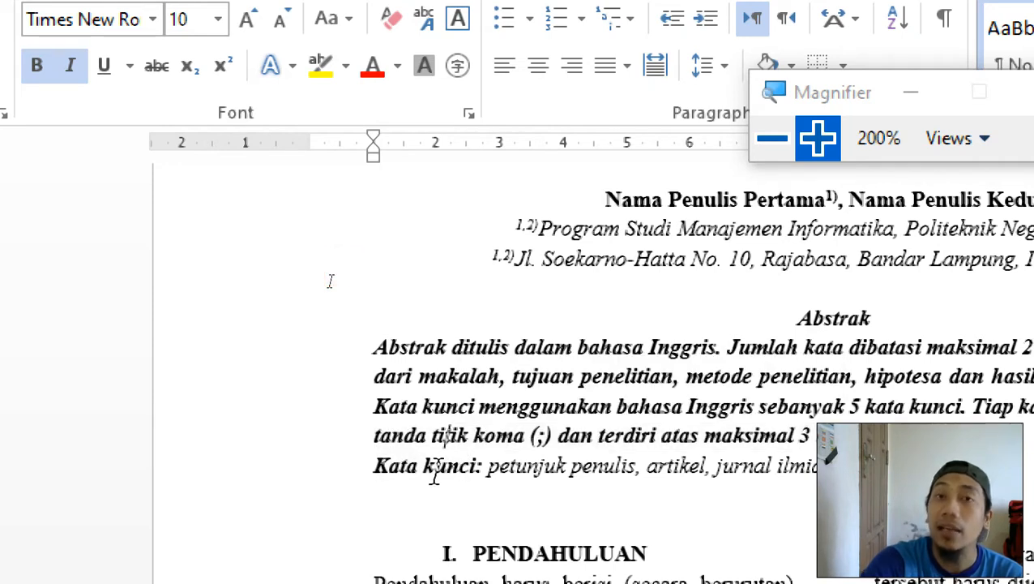
pyautogui.click(376, 442)
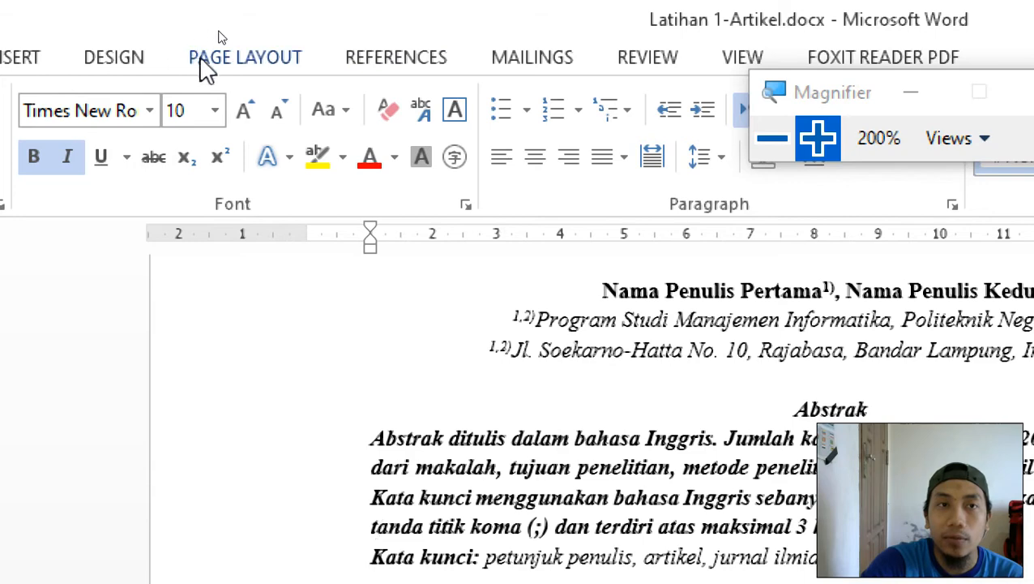
# Give the Kata kunci line 6 pt before, try 6 pt after, then remove the after spacing.
pyautogui.scroll(-2, 512, 434)
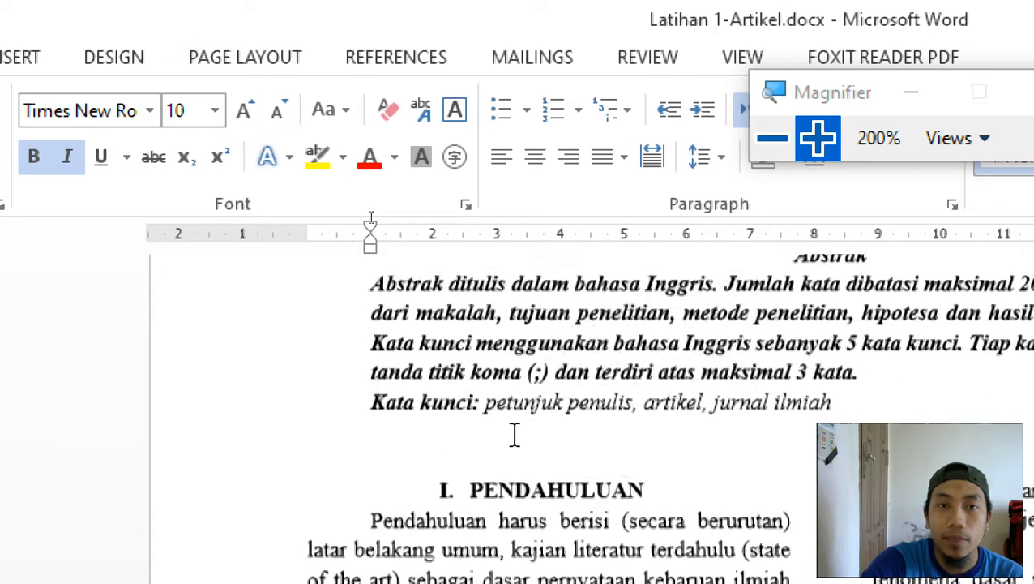
pyautogui.click(282, 67)
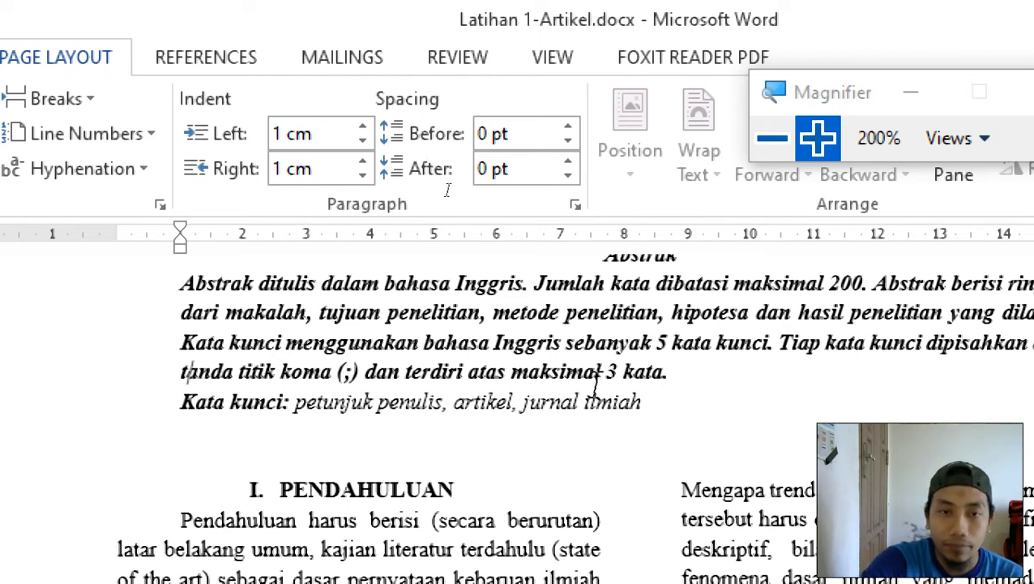
pyautogui.click(203, 405)
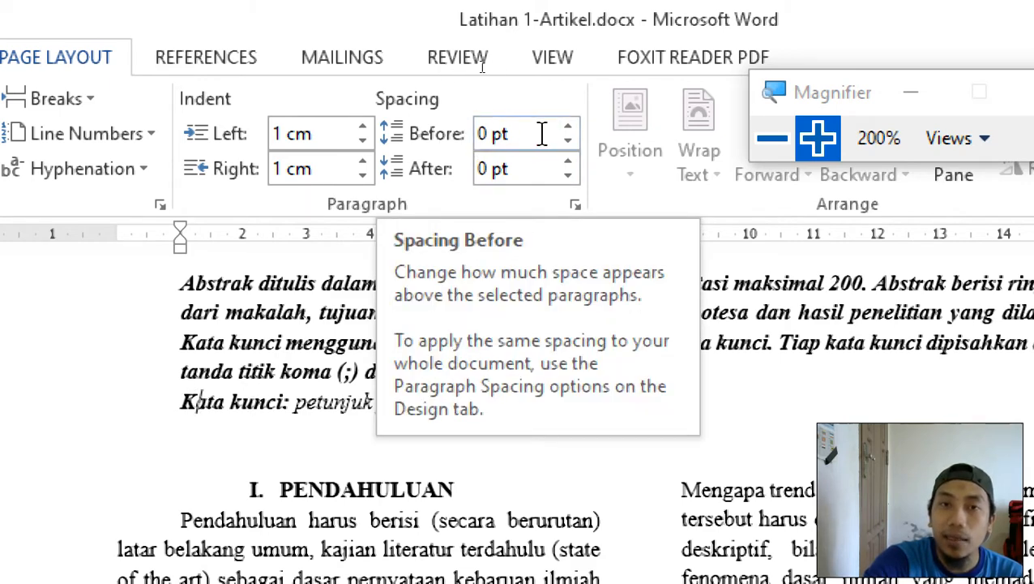
pyautogui.click(568, 126)
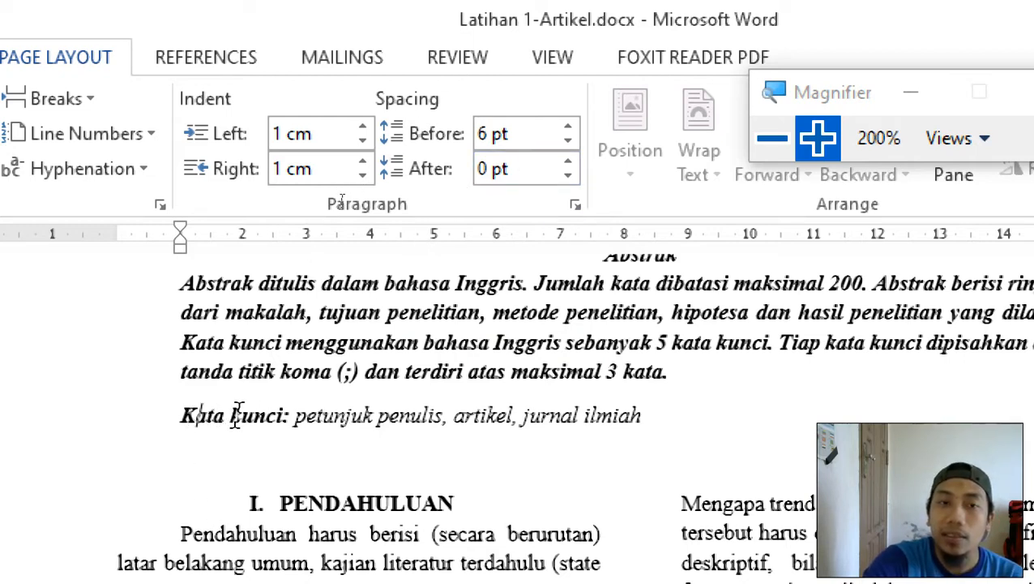
pyautogui.click(568, 162)
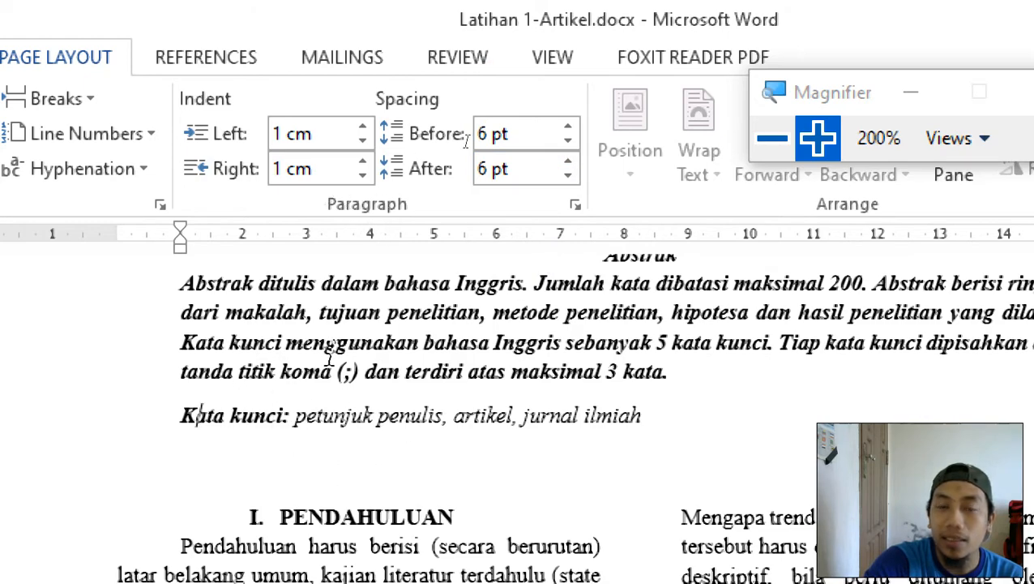
pyautogui.click(568, 176)
# Toggle the Kata kunci spacing before between 0 and 6 pt, leaving it at 6 pt.
pyautogui.click(205, 419)
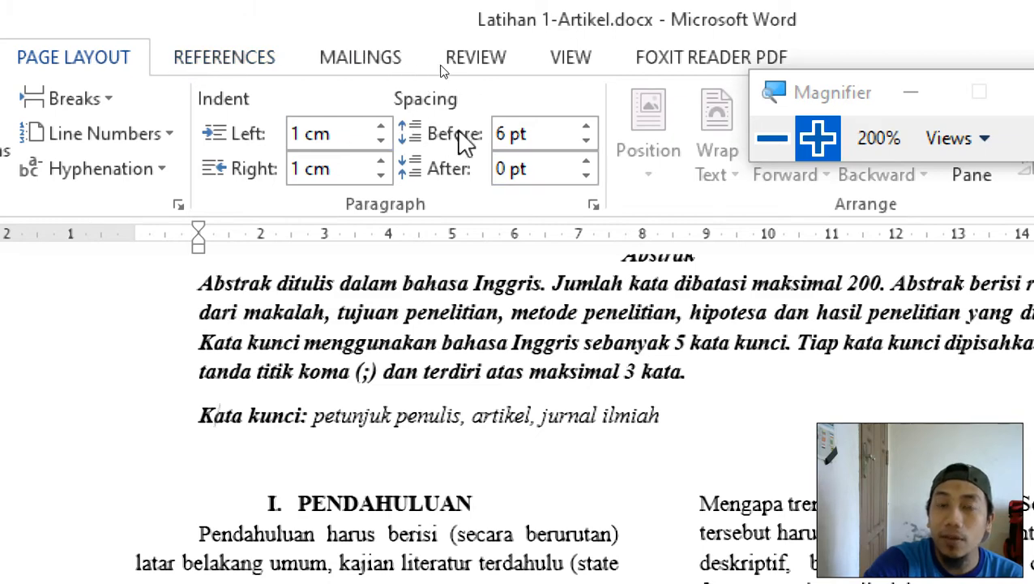
pyautogui.click(584, 140)
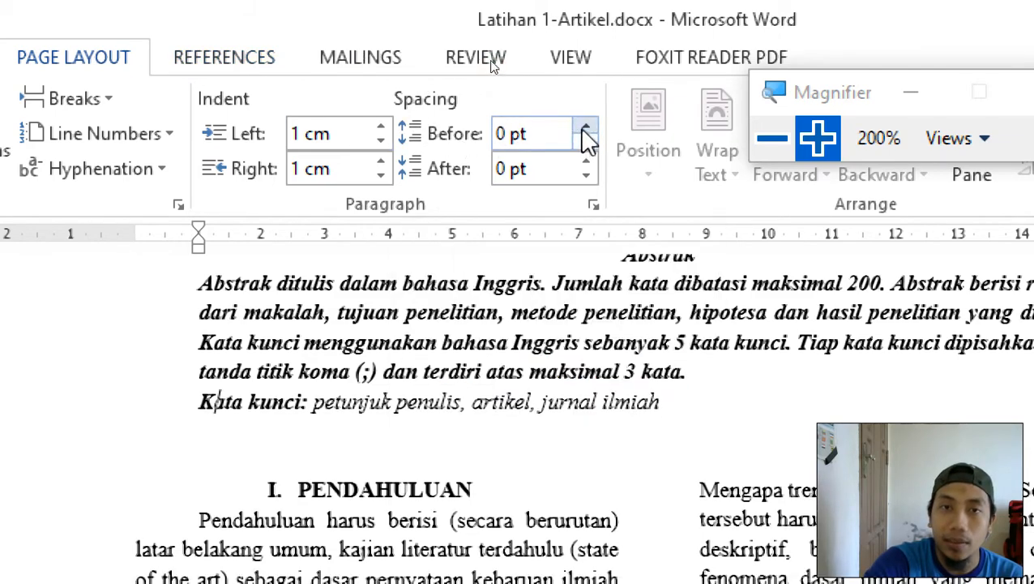
pyautogui.click(582, 126)
pyautogui.click(584, 140)
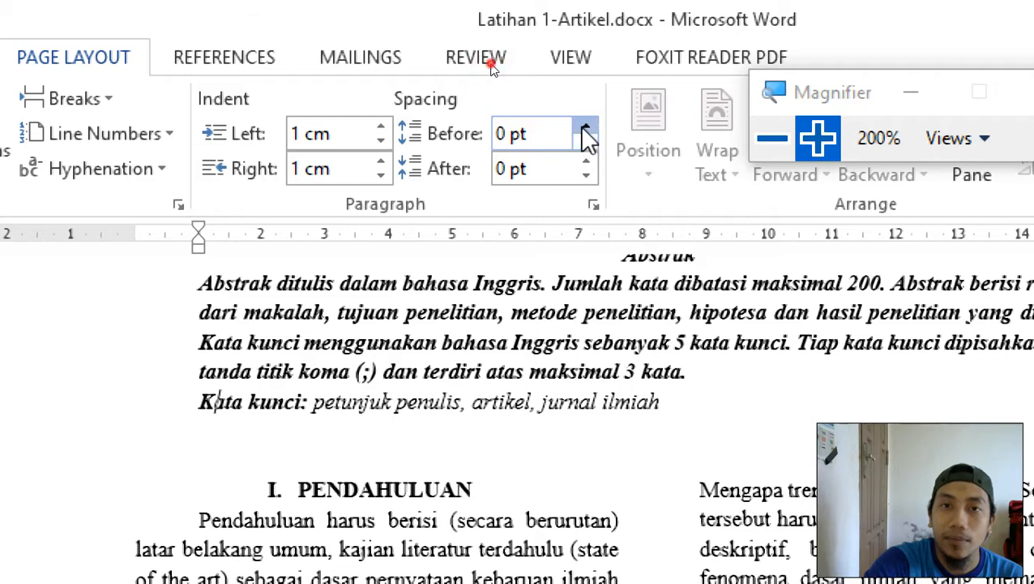
pyautogui.click(584, 128)
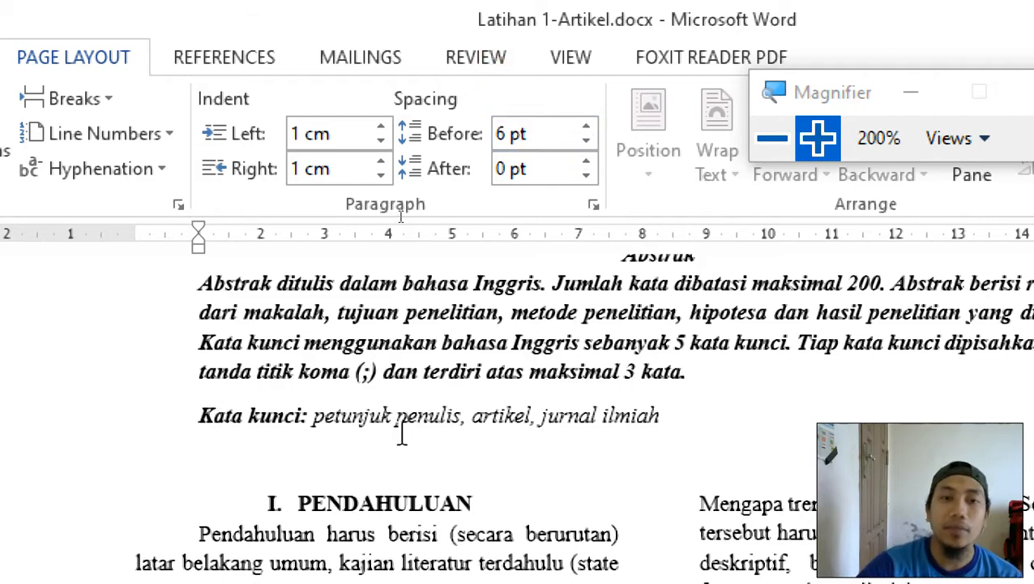
pyautogui.click(772, 138)
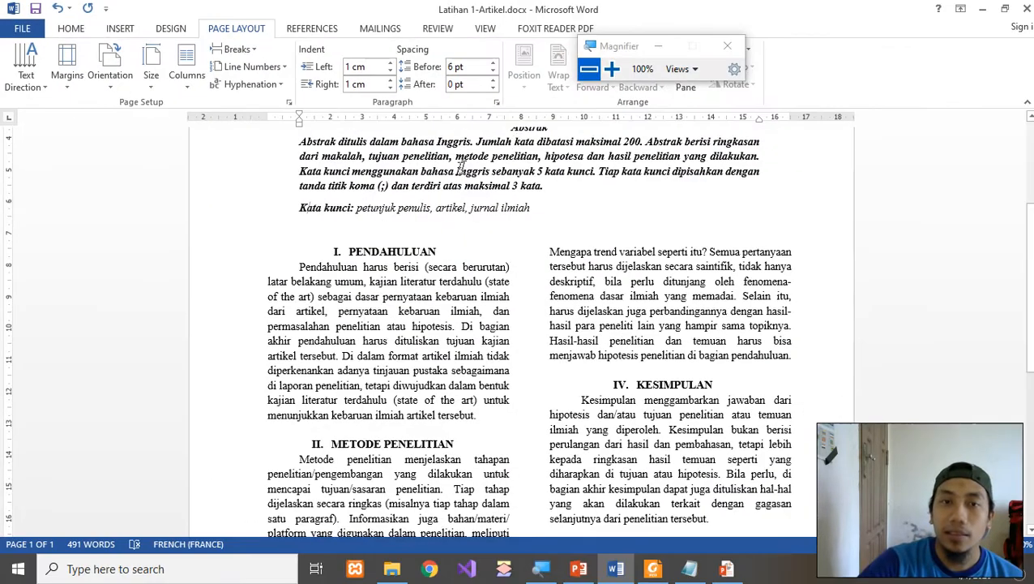
pyautogui.scroll(3, 435, 233)
pyautogui.click(432, 232)
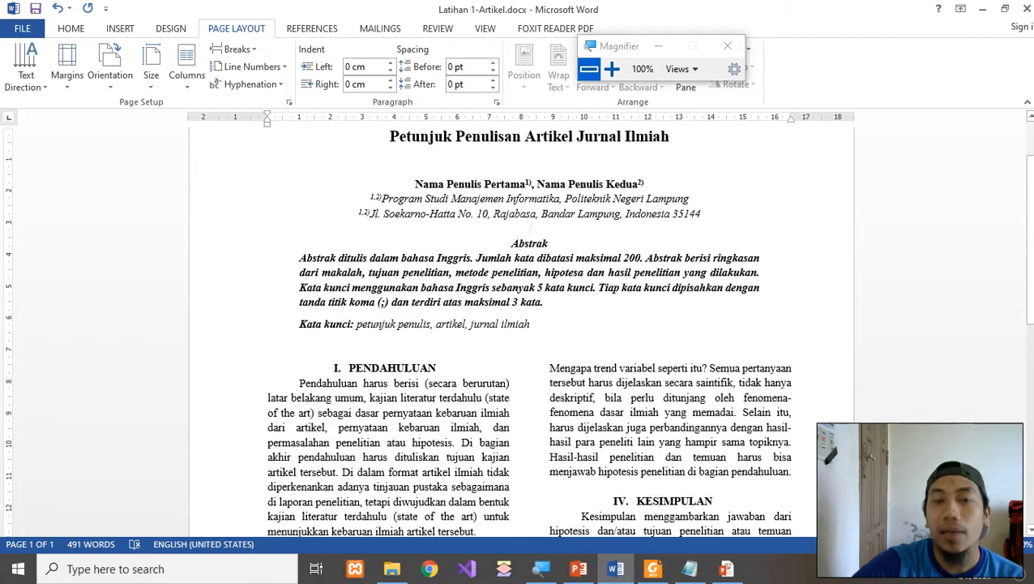
pyautogui.scroll(2, 537, 242)
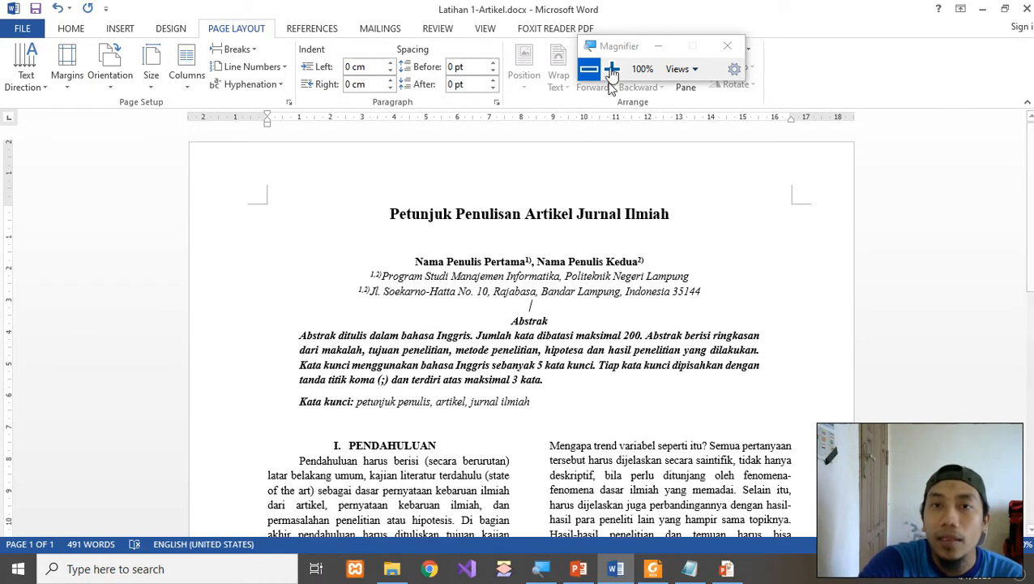
pyautogui.moveTo(613, 47); pyautogui.dragTo(102, 283)
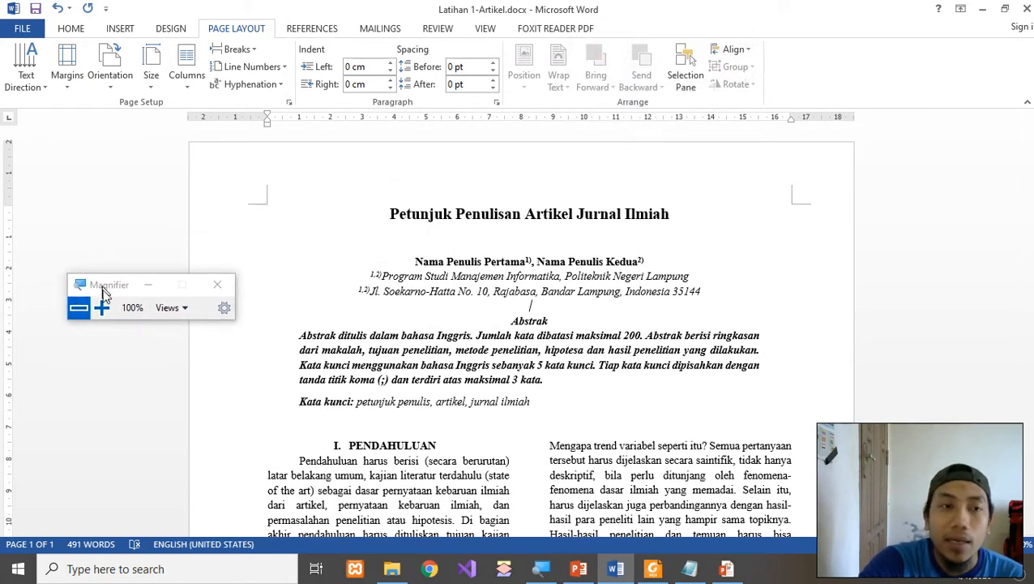
pyautogui.click(101, 302)
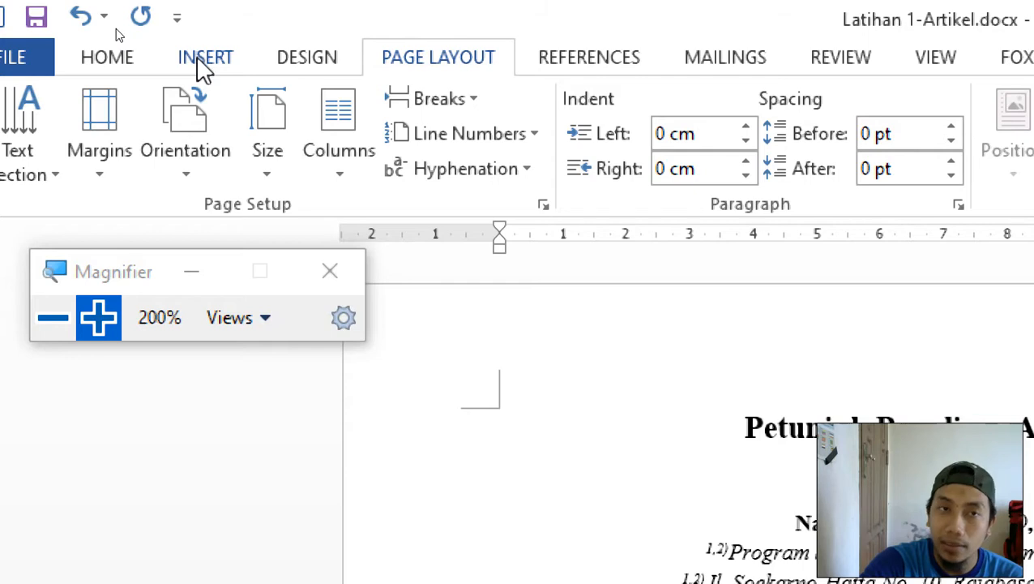
# Browse the built-in Header gallery, including the Grid, Integral, Motion and Retrospect designs.
pyautogui.click(204, 58)
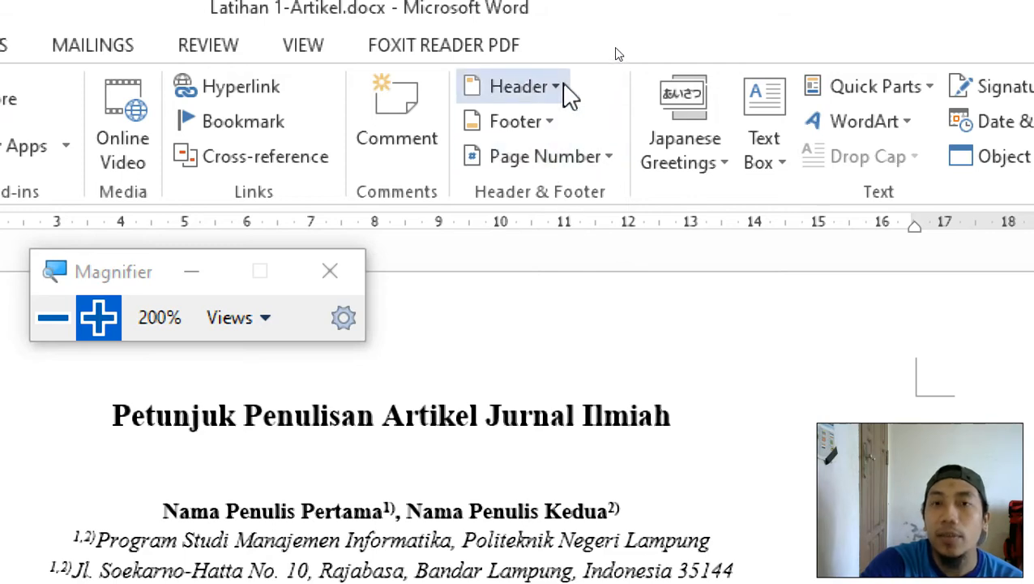
pyautogui.click(567, 89)
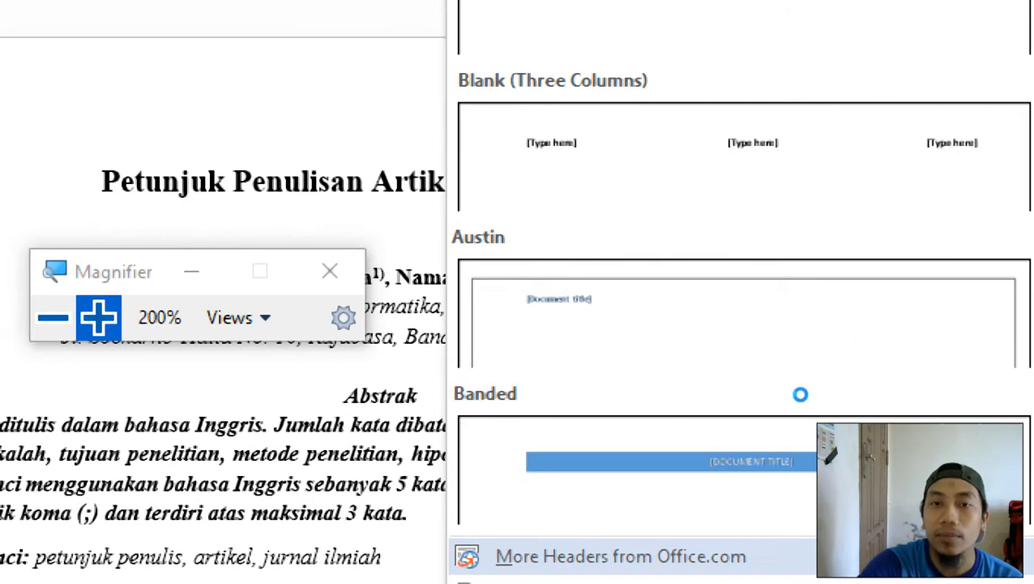
pyautogui.scroll(-3, 859, 263)
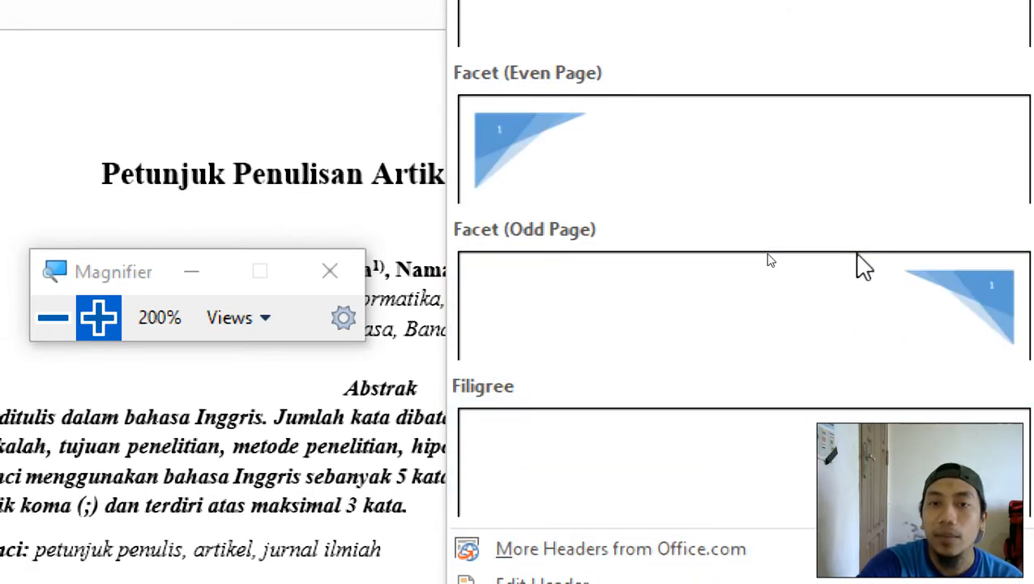
pyautogui.scroll(-3, 858, 258)
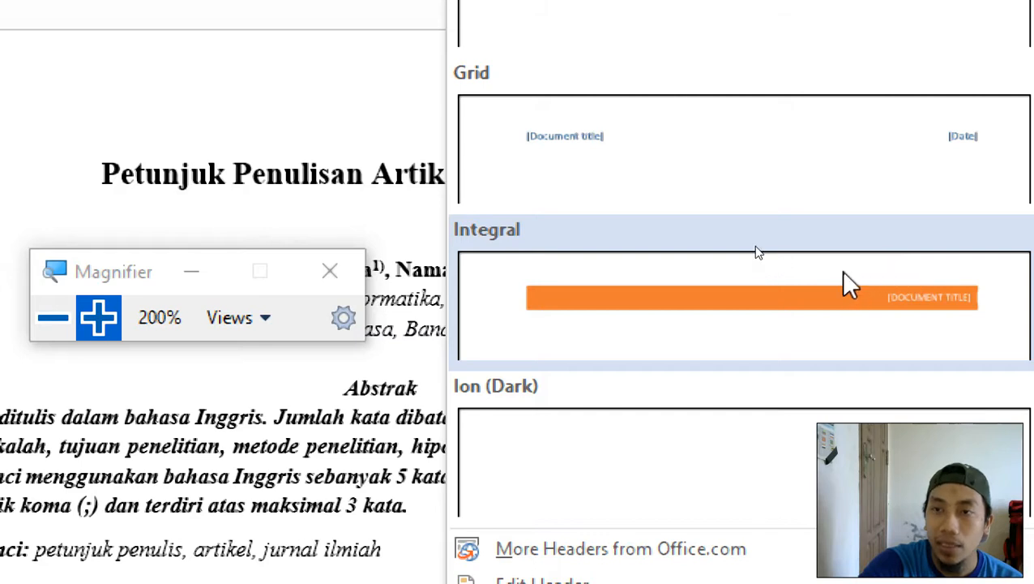
pyautogui.scroll(-3, 835, 227)
pyautogui.scroll(-6, 827, 184)
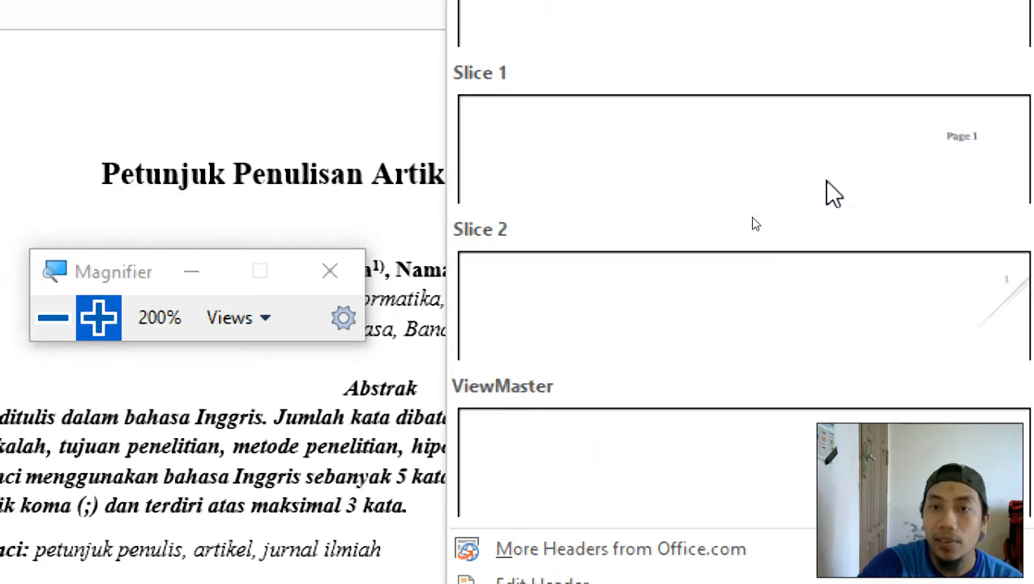
pyautogui.scroll(12, 827, 194)
pyautogui.scroll(-3, 850, 277)
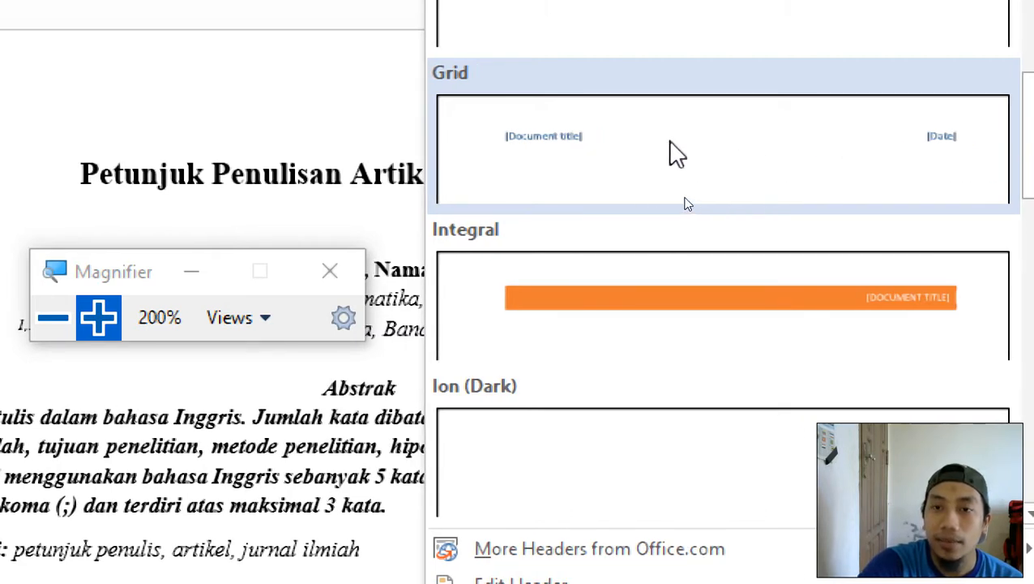
pyautogui.scroll(5, 677, 154)
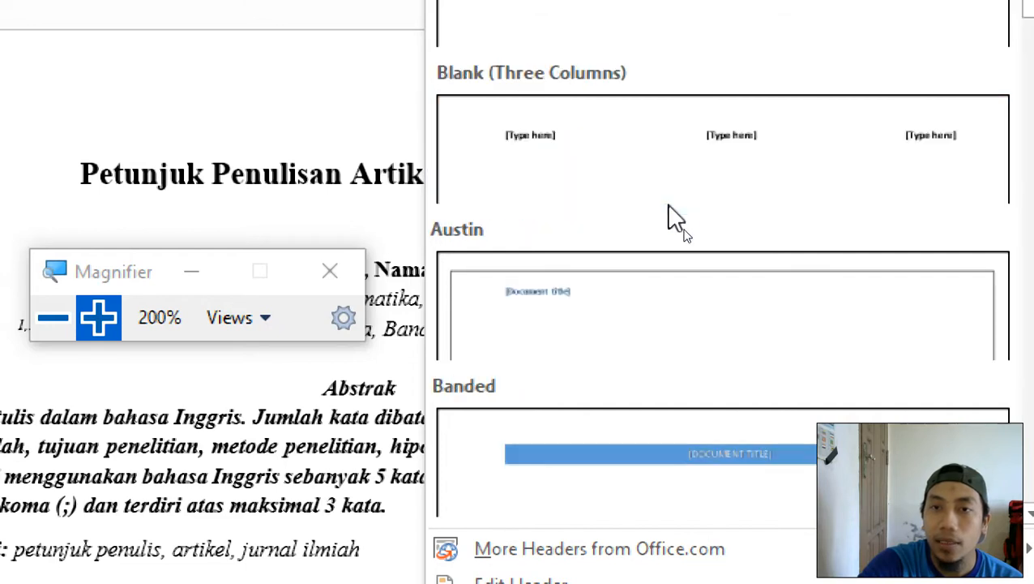
pyautogui.scroll(-10, 676, 219)
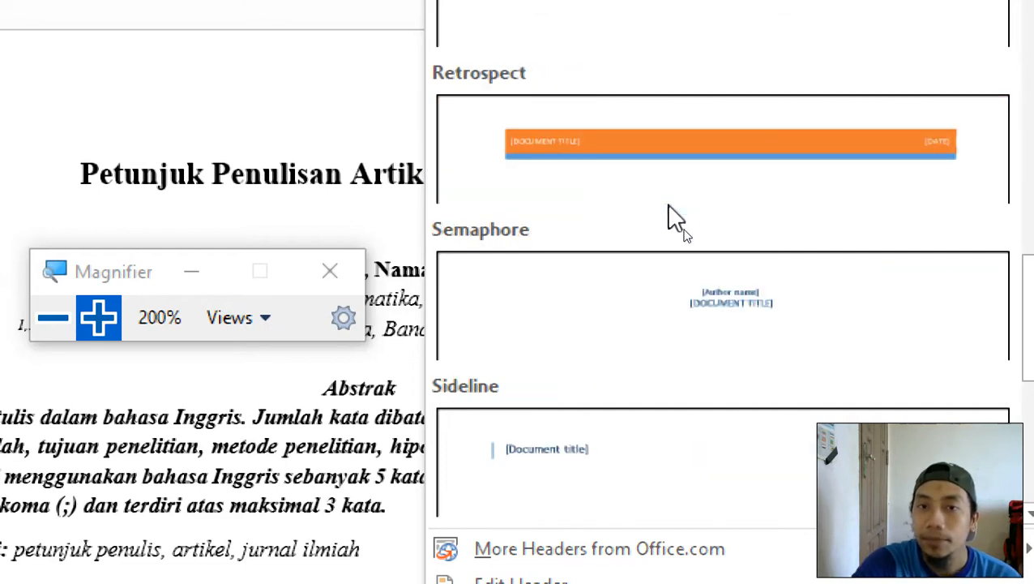
pyautogui.scroll(5, 677, 219)
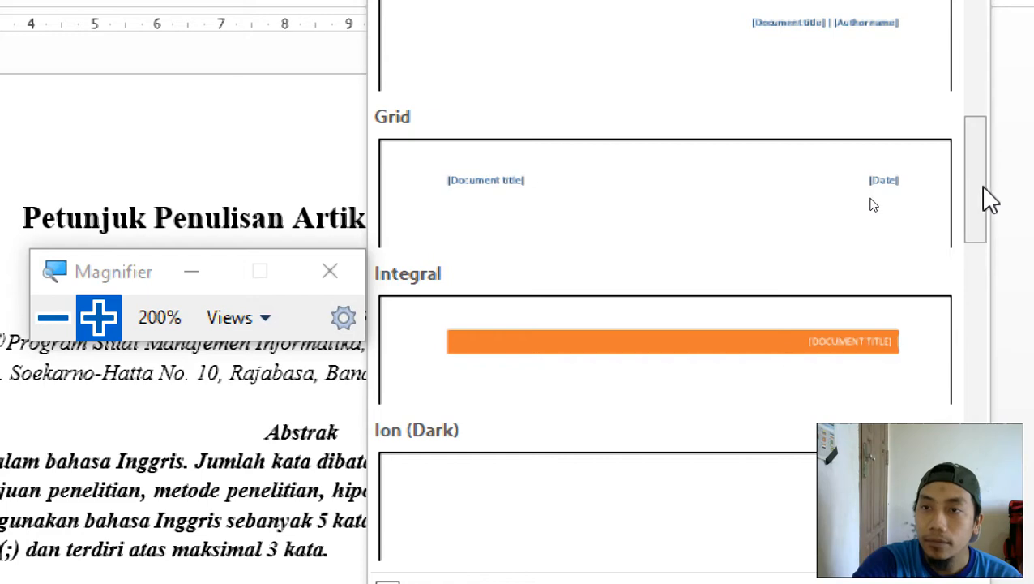
pyautogui.moveTo(988, 201); pyautogui.dragTo(975, 308)
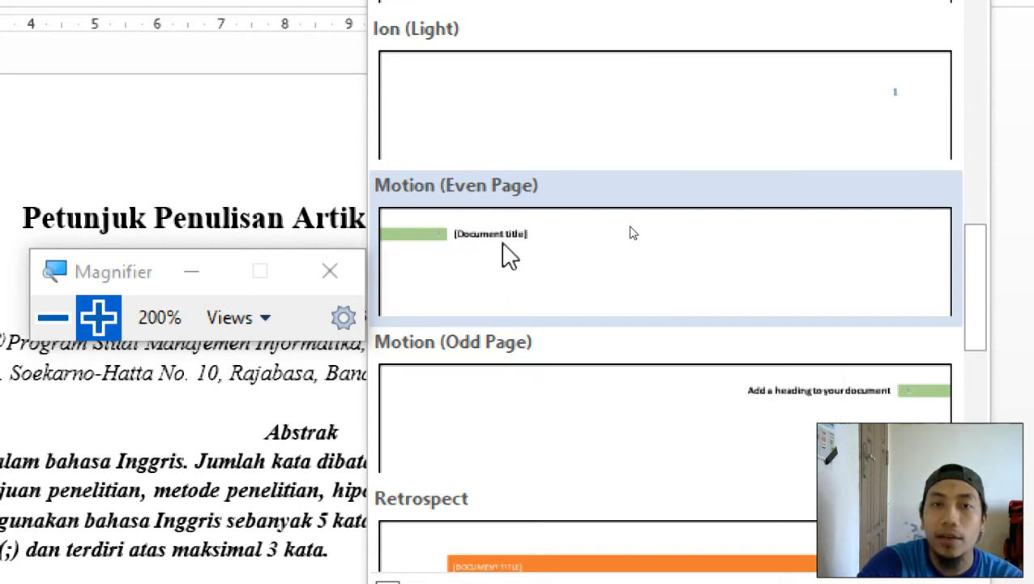
# Insert the Motion (Even Page) header and dismiss the Visual Basic run-time error.
pyautogui.click(633, 232)
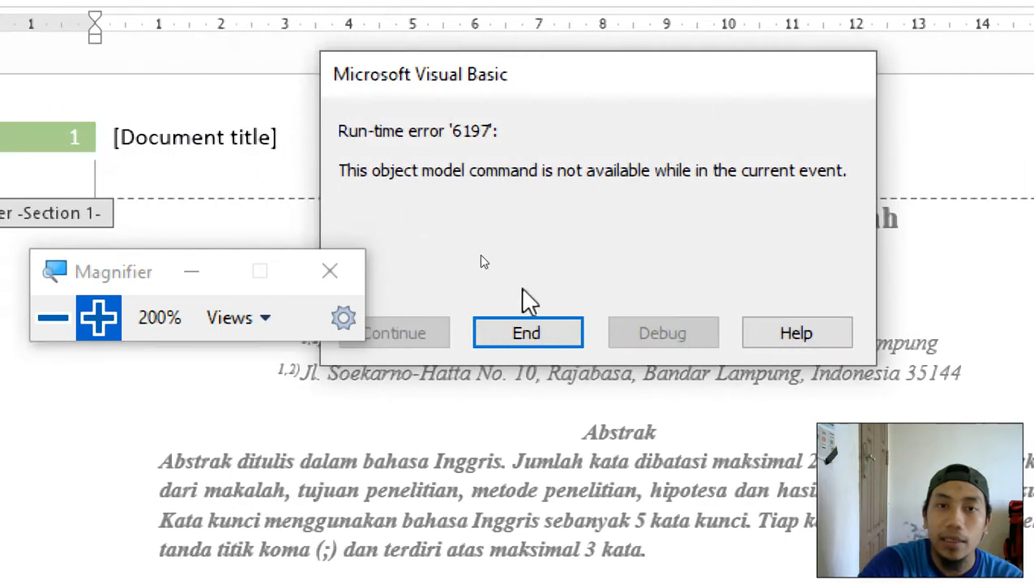
pyautogui.click(533, 339)
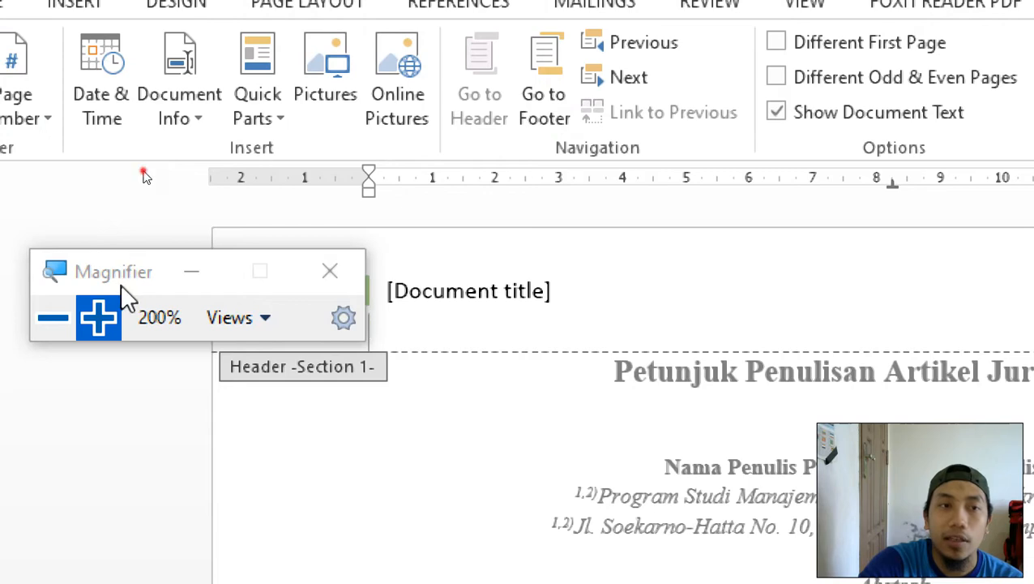
pyautogui.moveTo(123, 286); pyautogui.dragTo(725, 103)
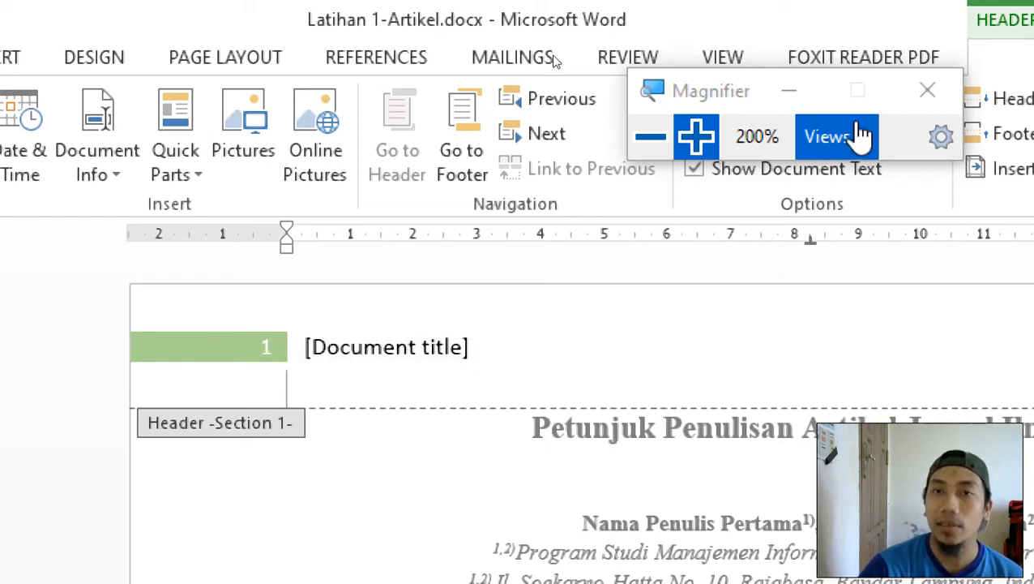
pyautogui.moveTo(732, 93); pyautogui.dragTo(101, 173)
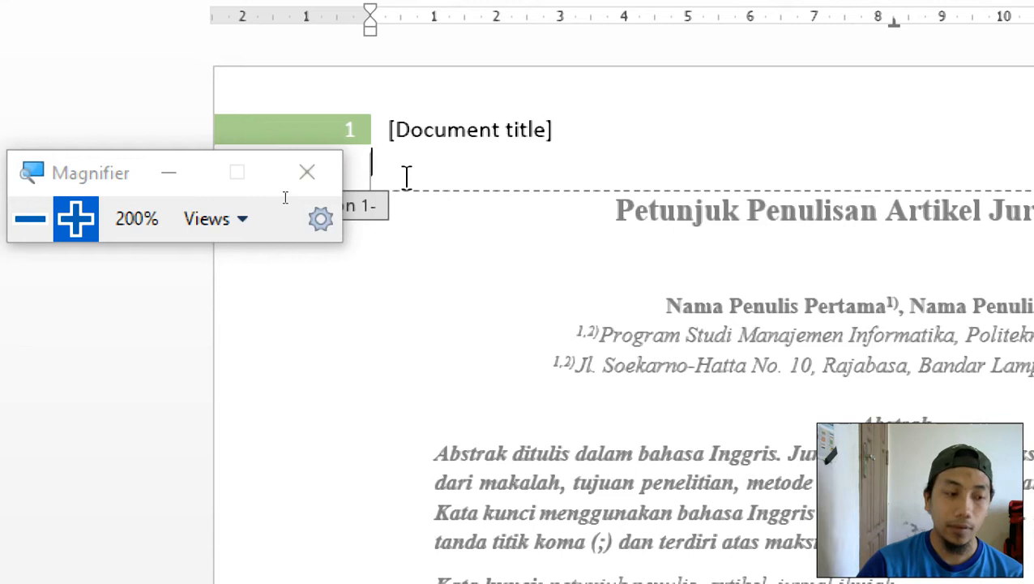
# Undo the Motion header content and return to editing the article body.
pyautogui.hotkey('ctrl', 'z')
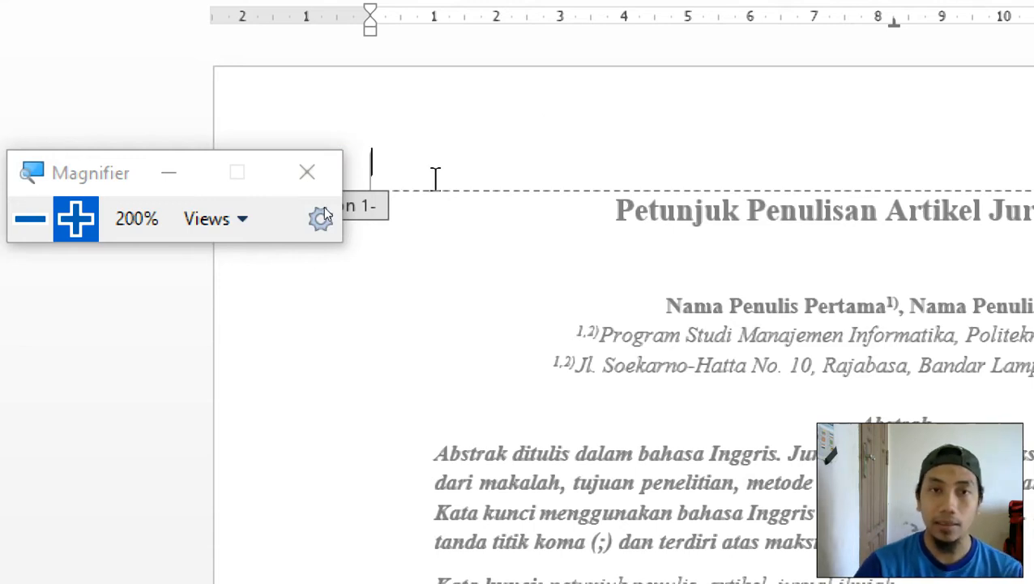
pyautogui.doubleClick(444, 243)
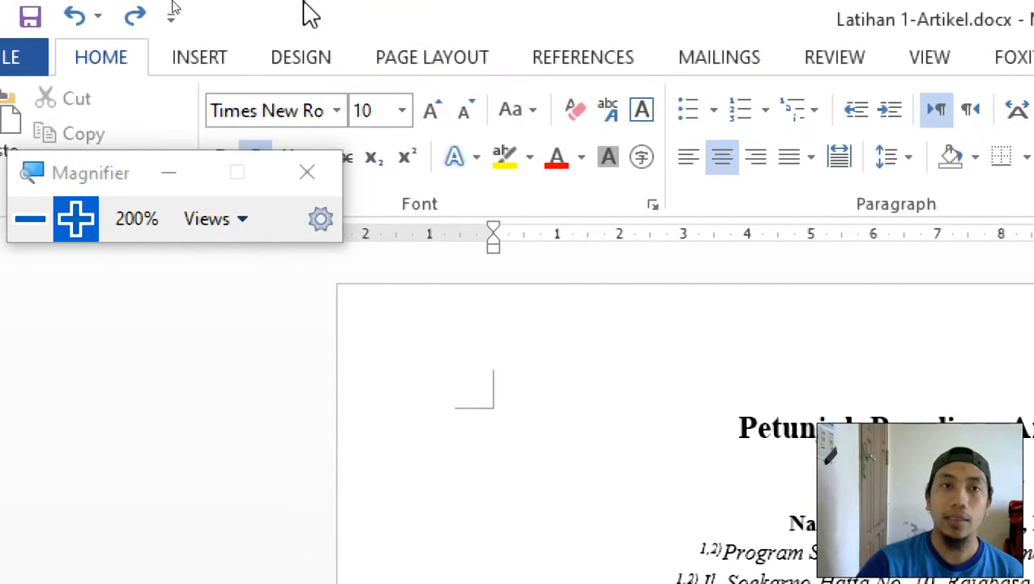
pyautogui.click(202, 59)
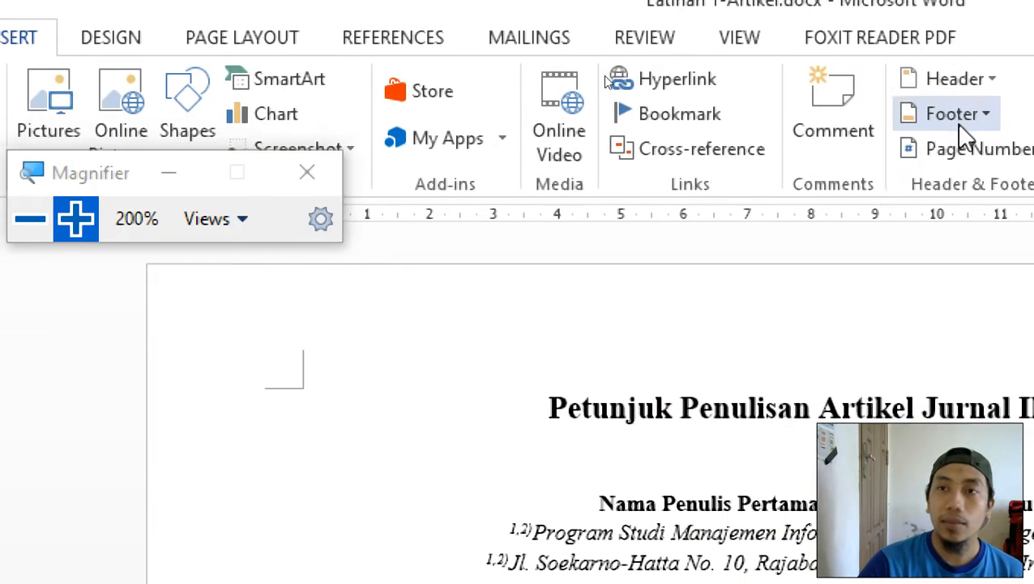
# Insert the Grid header with its [Document title] and [Date] placeholders.
pyautogui.click(994, 80)
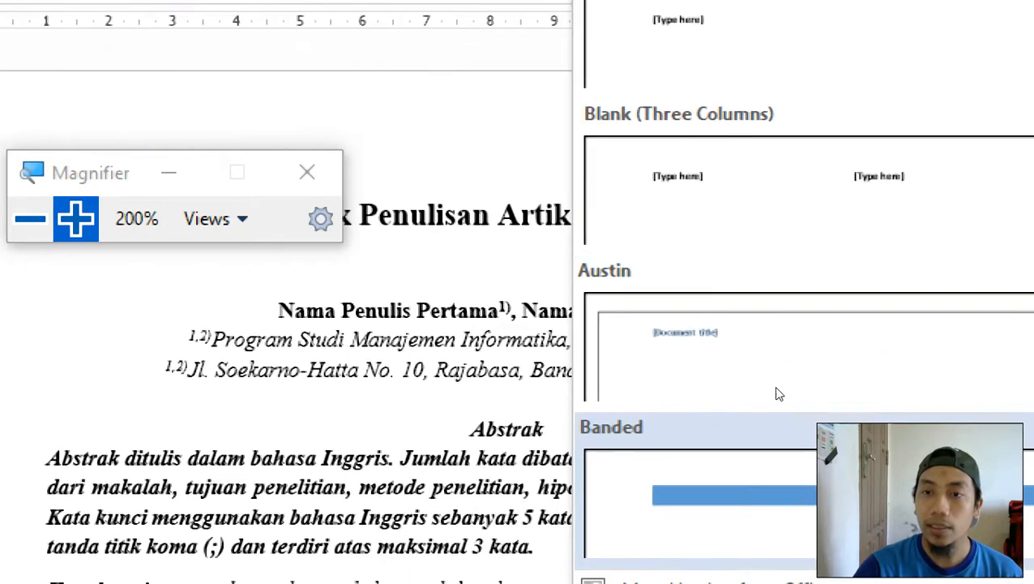
pyautogui.scroll(-3, 711, 242)
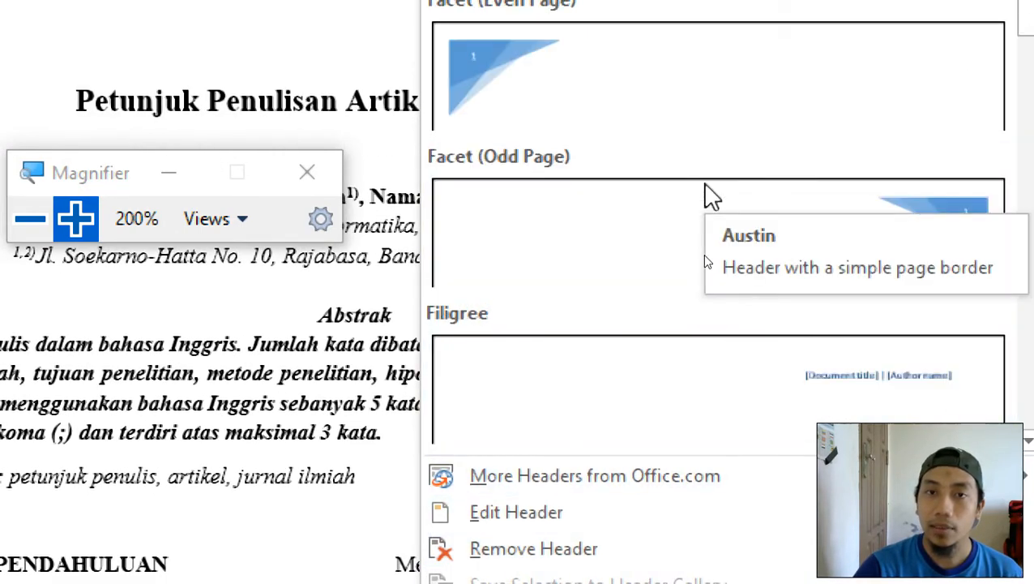
pyautogui.moveTo(1008, 42); pyautogui.dragTo(1009, 133)
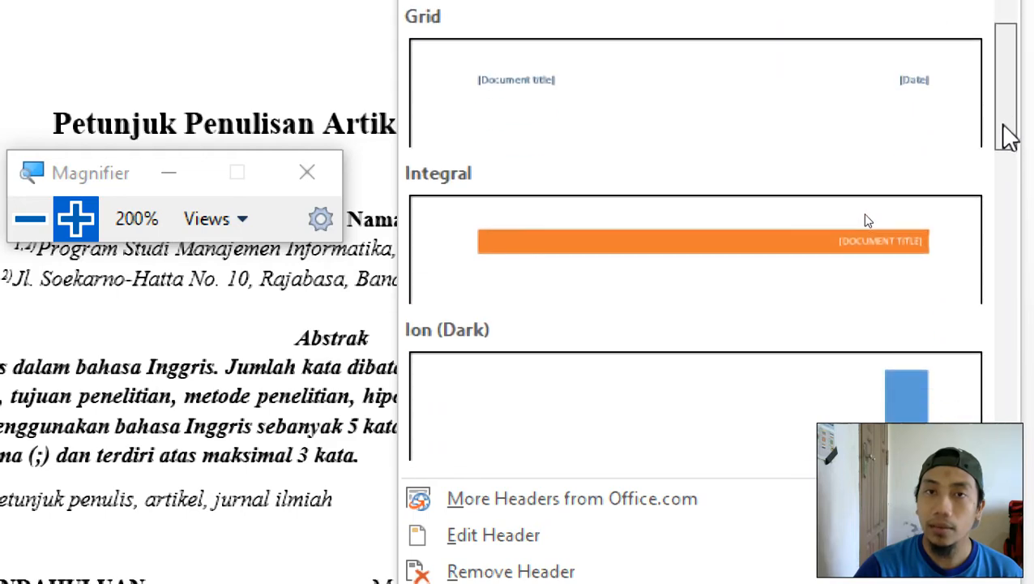
pyautogui.click(491, 129)
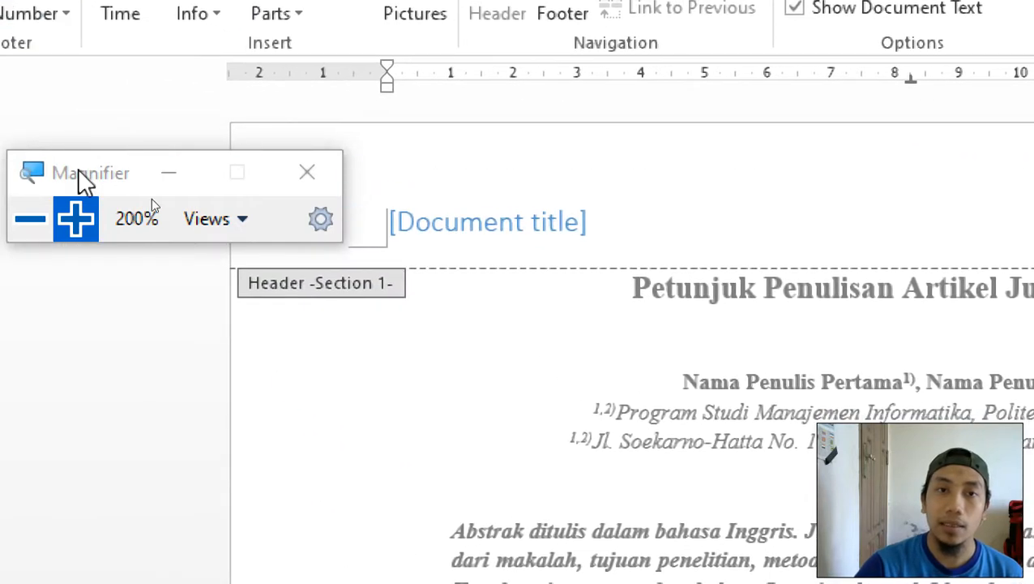
# Fill the header title with 'PETUNJUK PENULISAN ARTIKEL JURNAL ILMIAH' and select it.
pyautogui.click(420, 224)
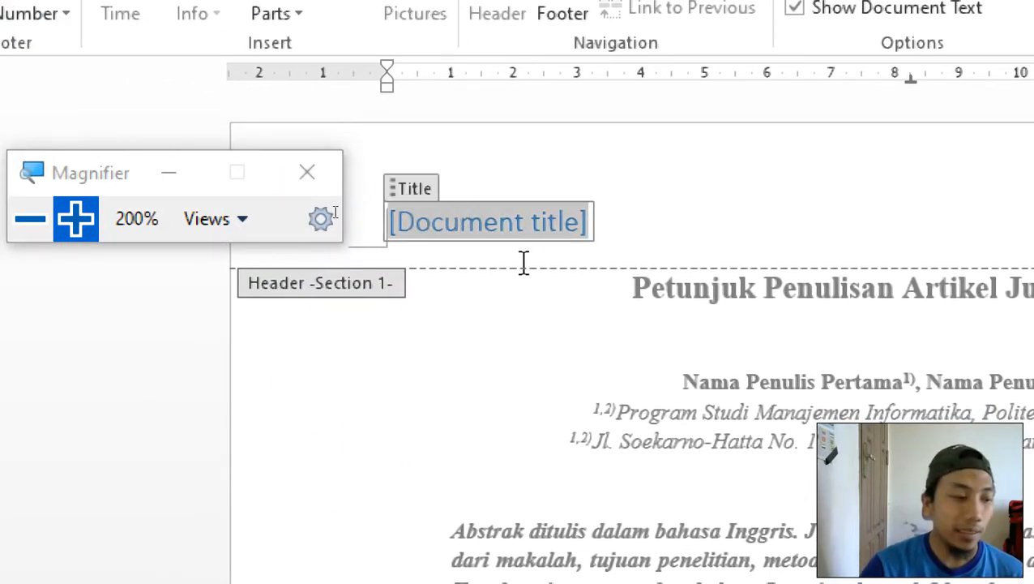
pyautogui.write('pe')
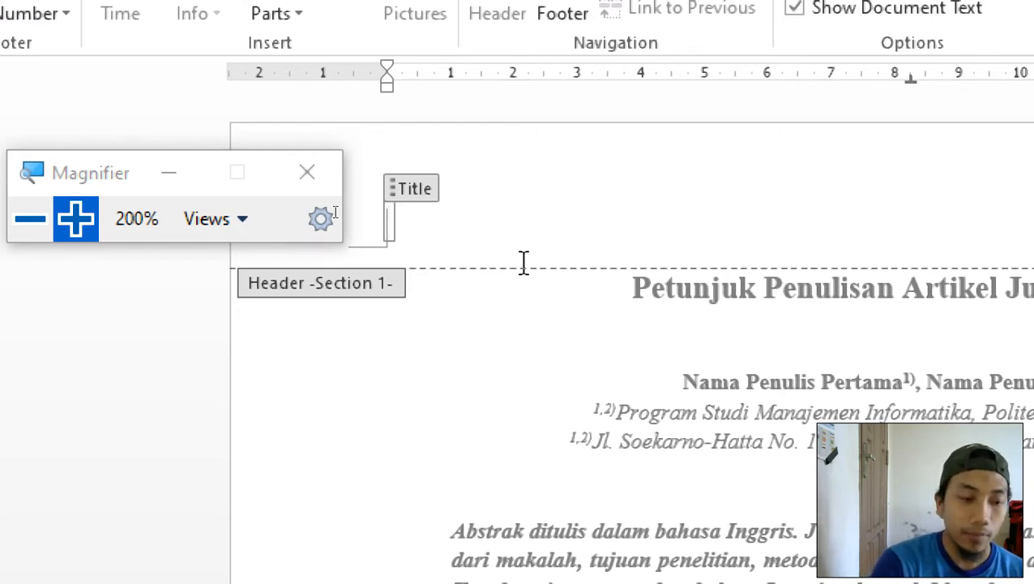
pyautogui.write('PETUNJUK')
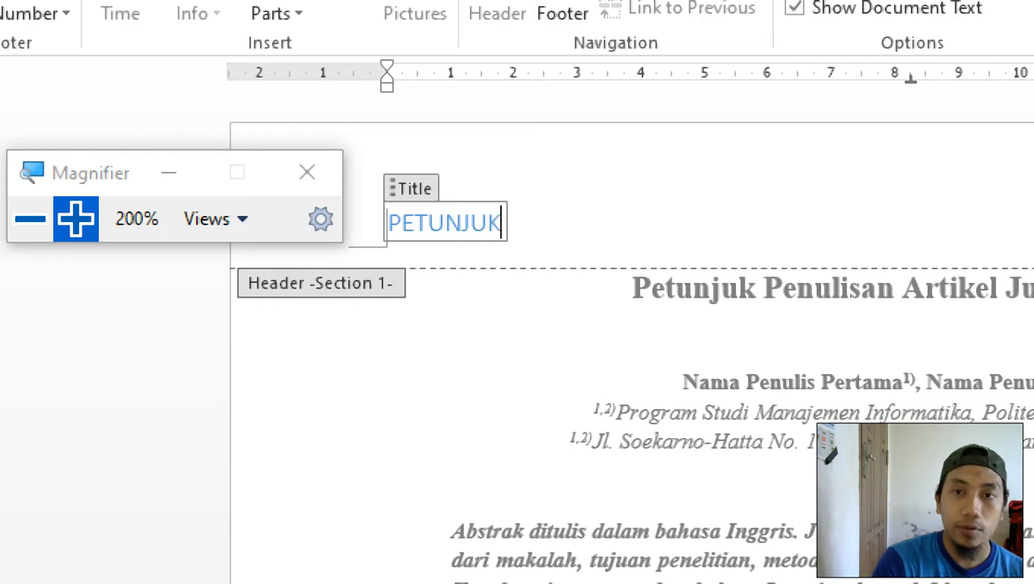
pyautogui.write(' PENULISAN')
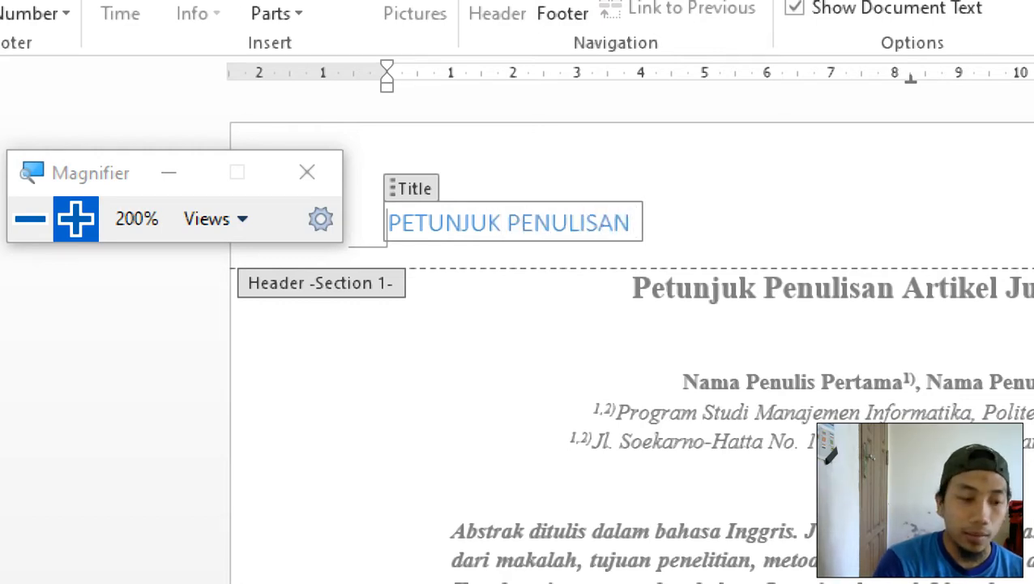
pyautogui.write(' ARTIKEL')
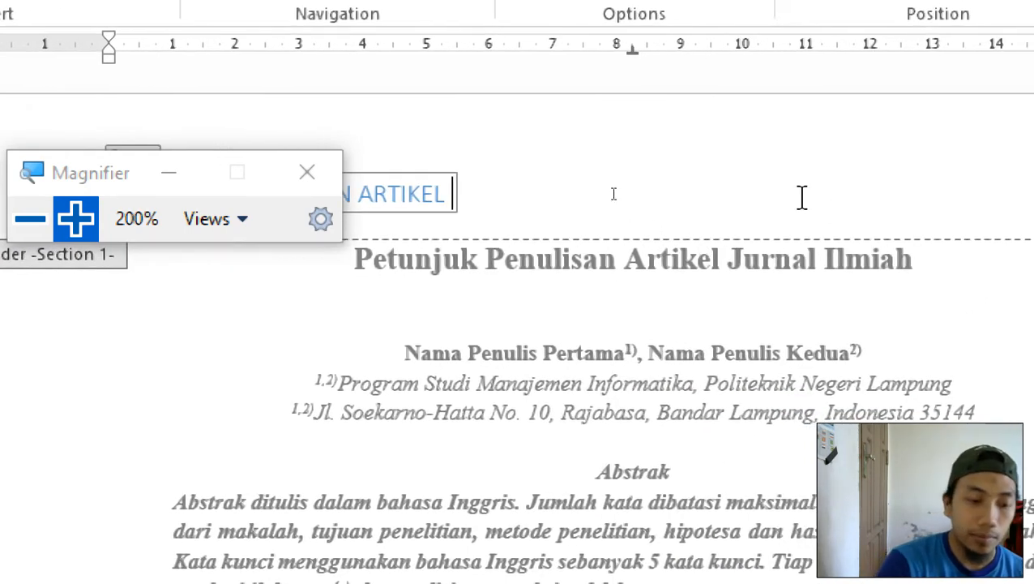
pyautogui.write(' JURNAL I')
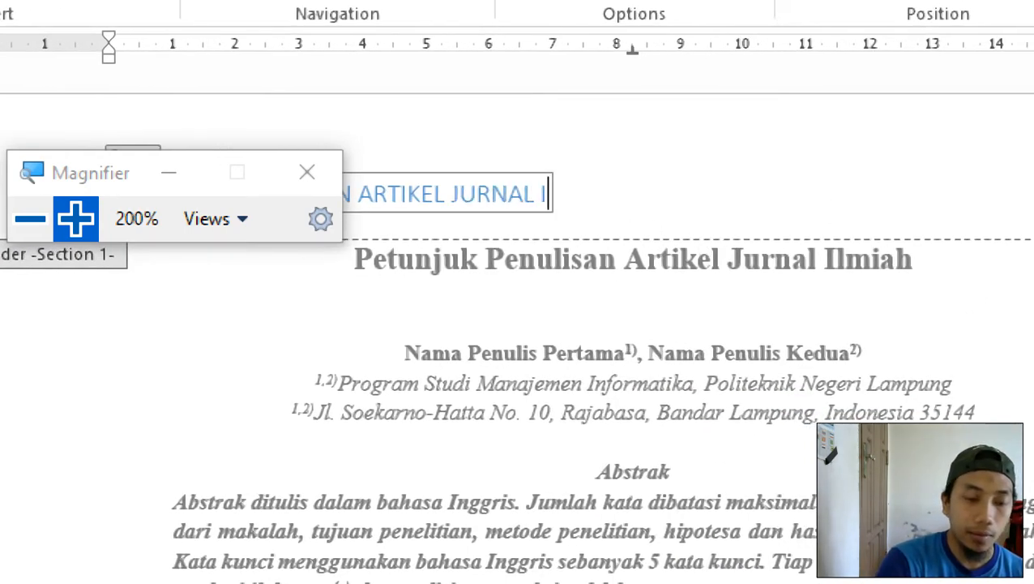
pyautogui.write('LMIAH')
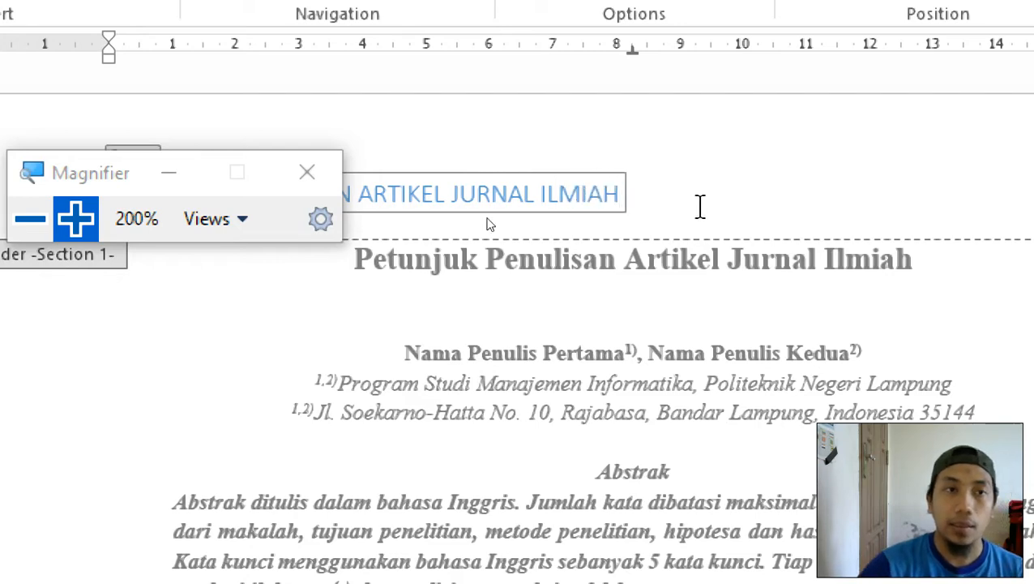
pyautogui.moveTo(109, 180); pyautogui.dragTo(446, 377)
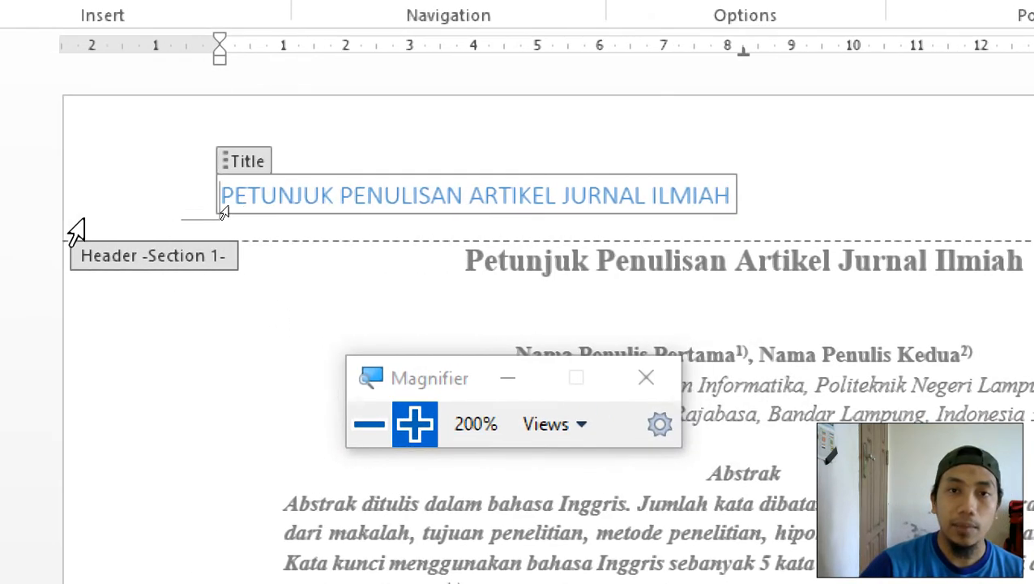
pyautogui.moveTo(222, 194); pyautogui.dragTo(730, 196)
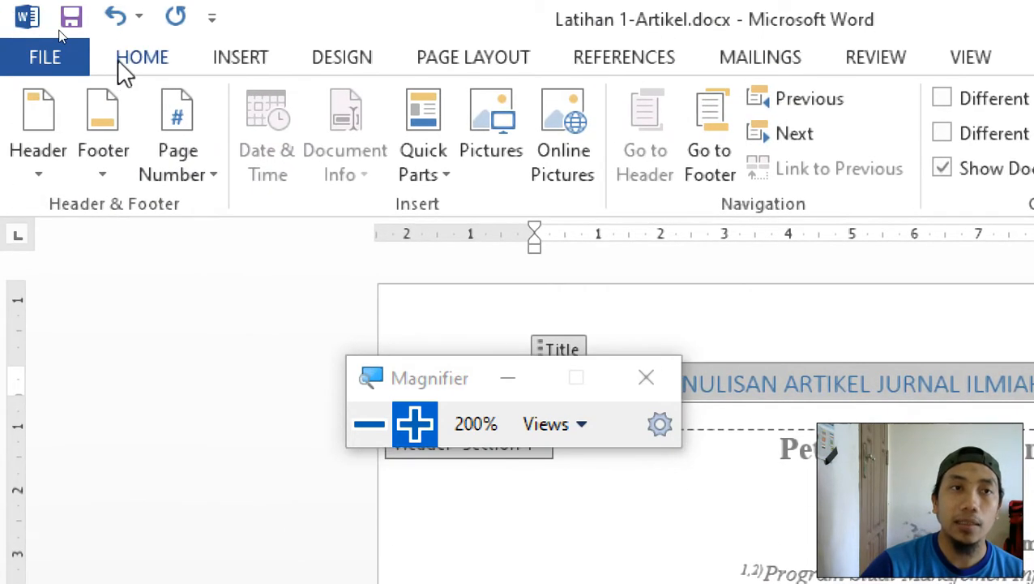
# Show the Home tab, deselect the header title, and select the header's [Date] placeholder.
pyautogui.click(122, 65)
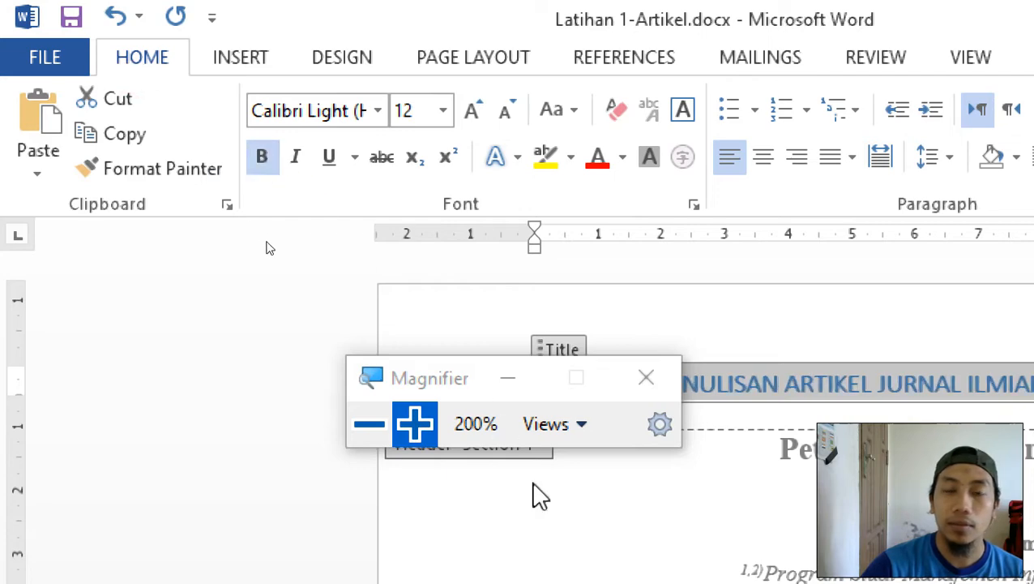
pyautogui.moveTo(446, 392); pyautogui.dragTo(224, 323)
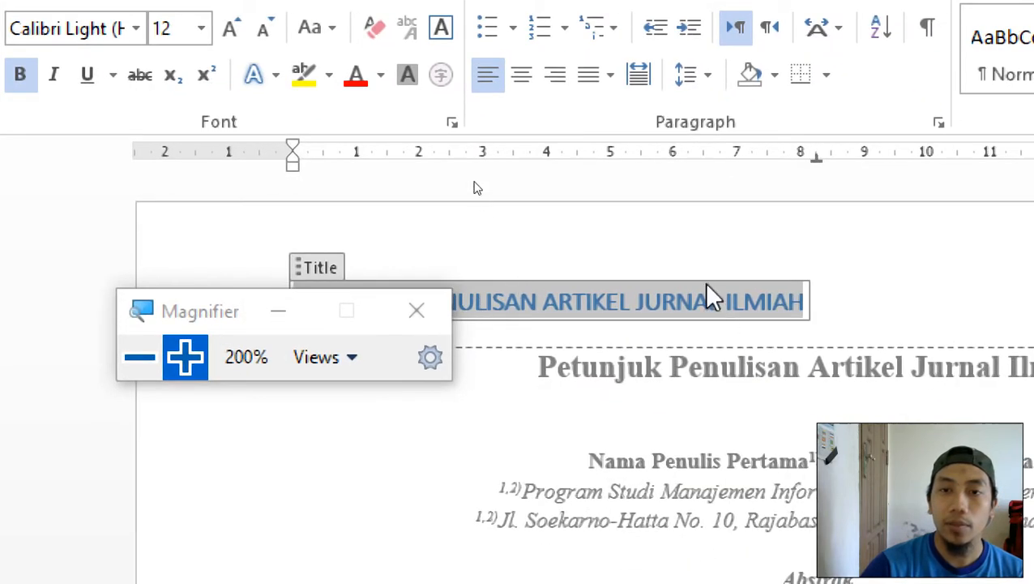
pyautogui.click(710, 301)
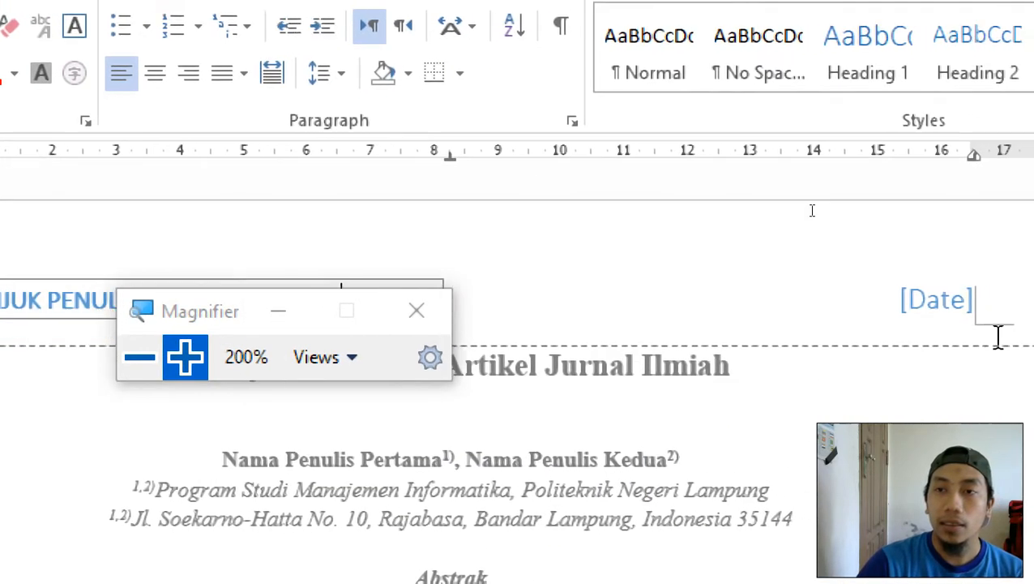
pyautogui.click(882, 308)
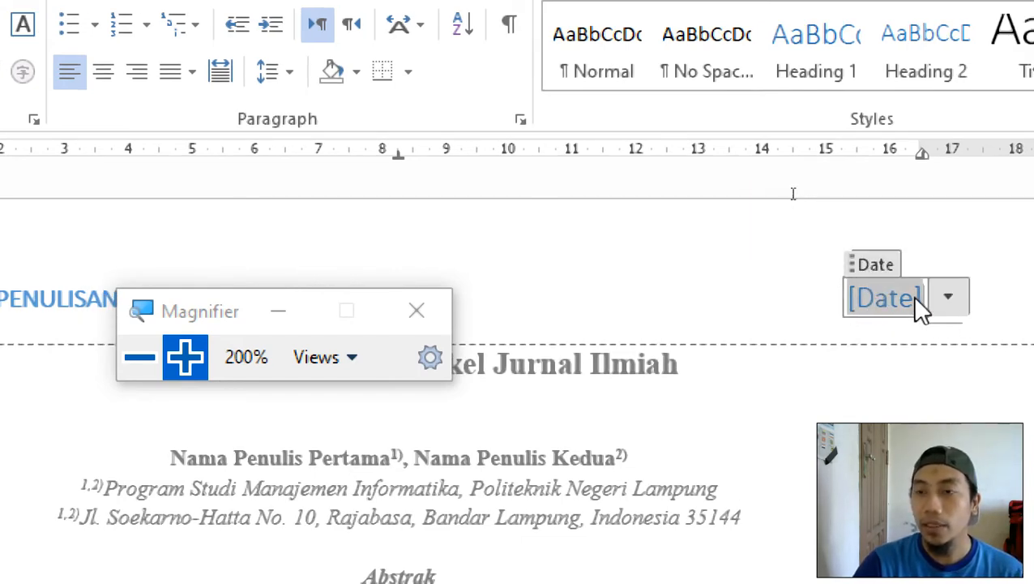
# Pick April 7, 2020 from the header Date field's calendar so it shows beside the title.
pyautogui.click(703, 314)
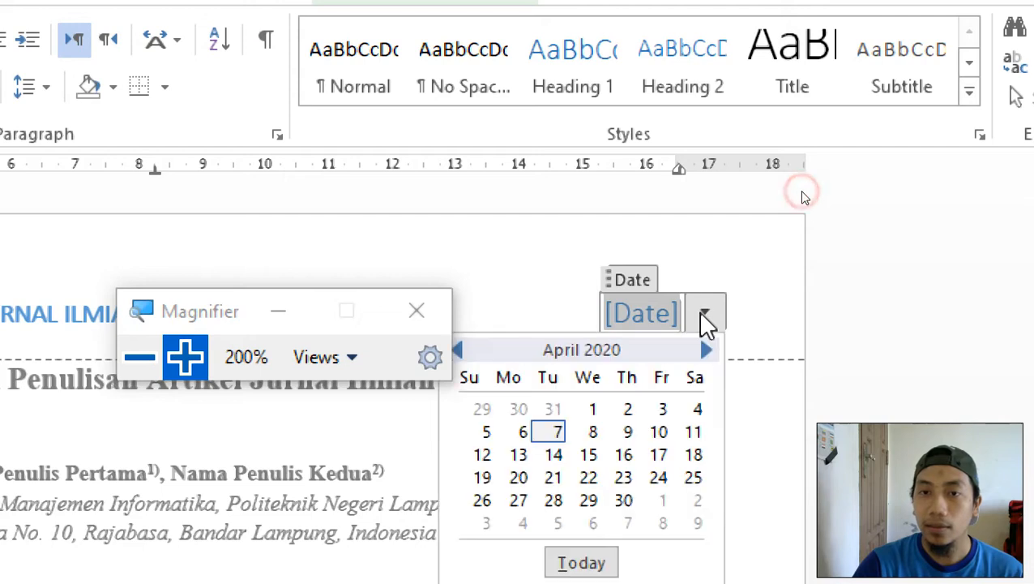
pyautogui.click(557, 431)
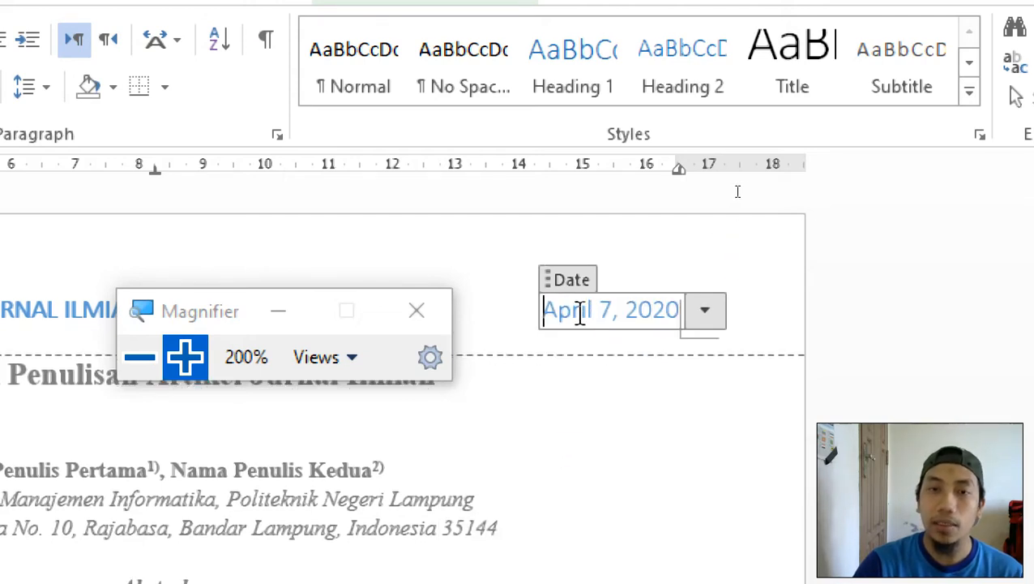
pyautogui.click(612, 310)
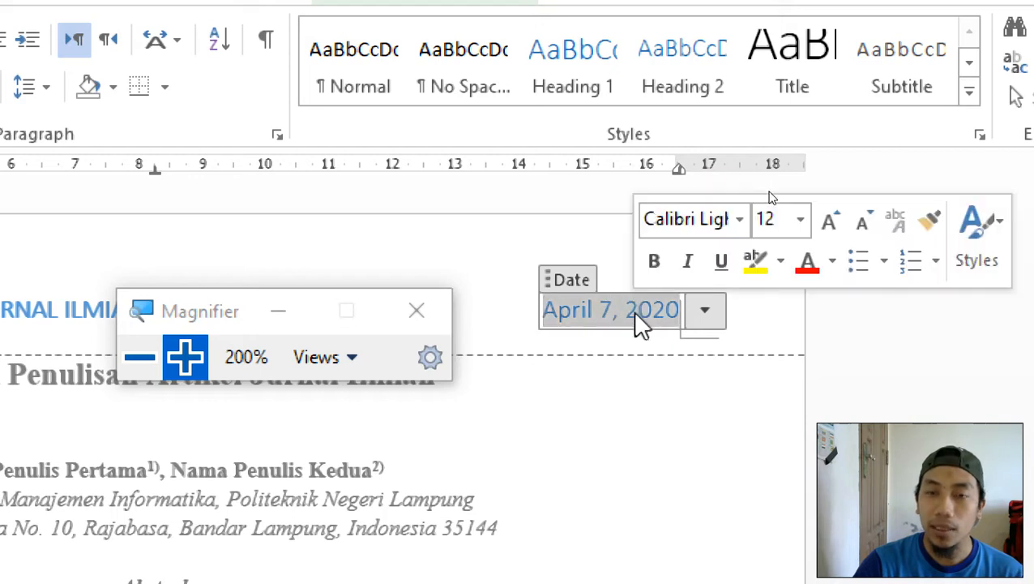
pyautogui.click(600, 308)
pyautogui.click(509, 308)
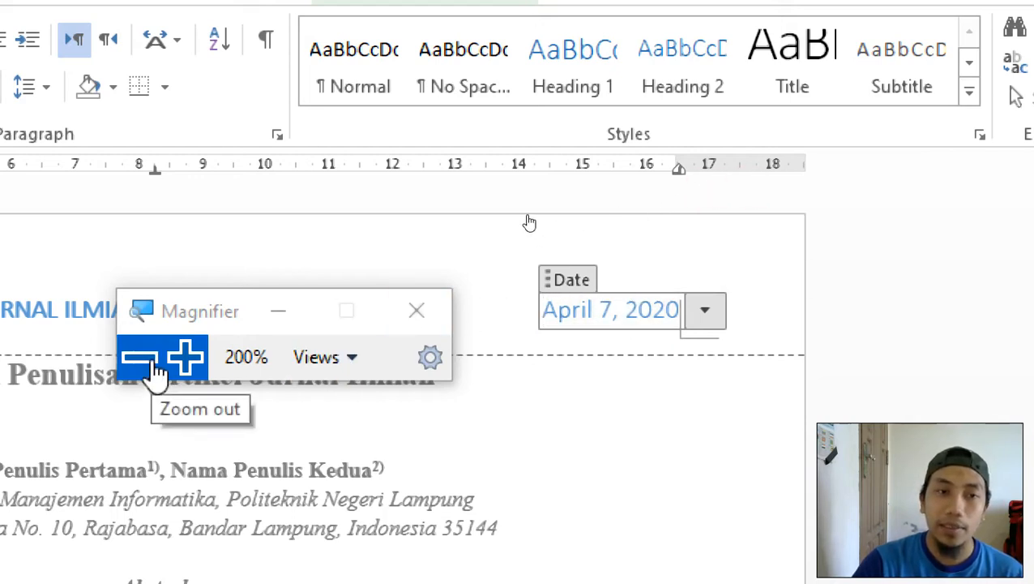
pyautogui.moveTo(180, 324); pyautogui.dragTo(695, 393)
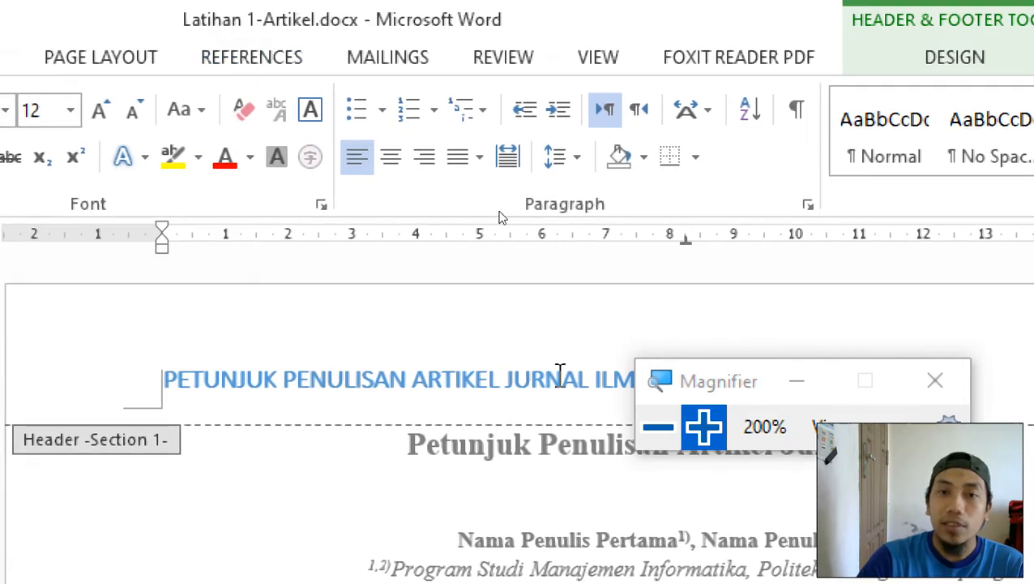
# Close header editing, leaving the title and April 7, 2020 header in place.
pyautogui.click(719, 288)
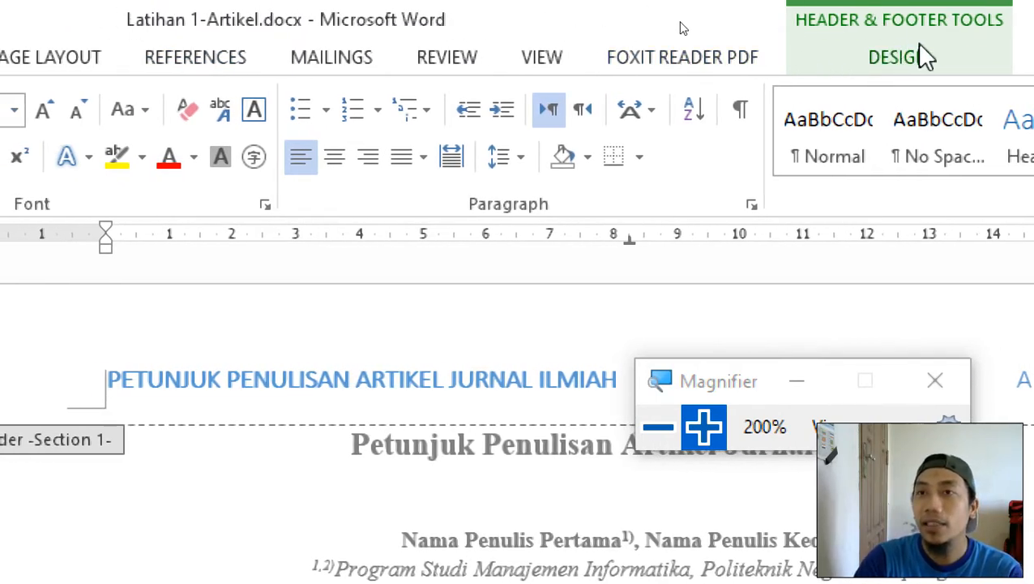
pyautogui.click(754, 59)
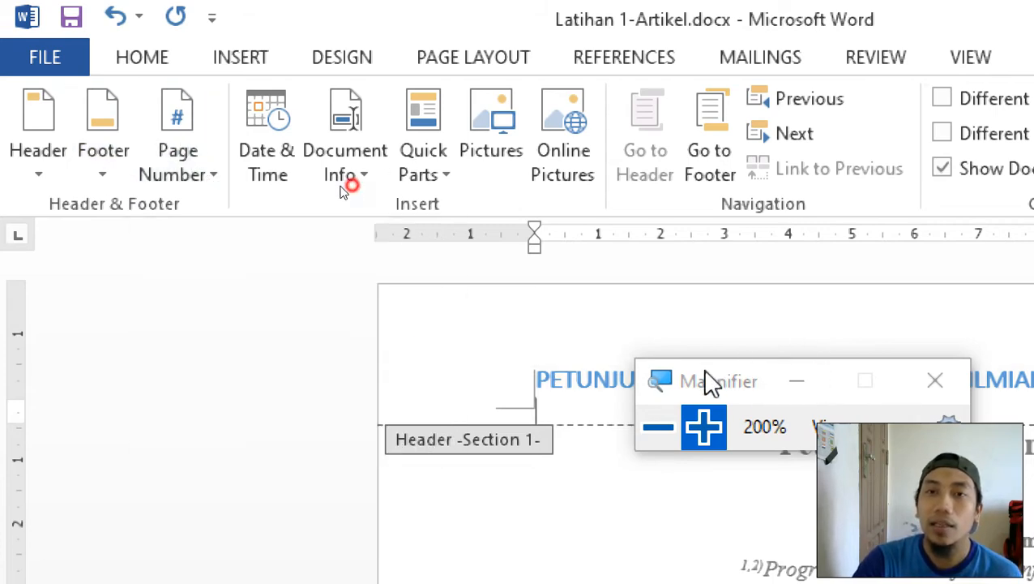
pyautogui.moveTo(707, 376); pyautogui.dragTo(232, 320)
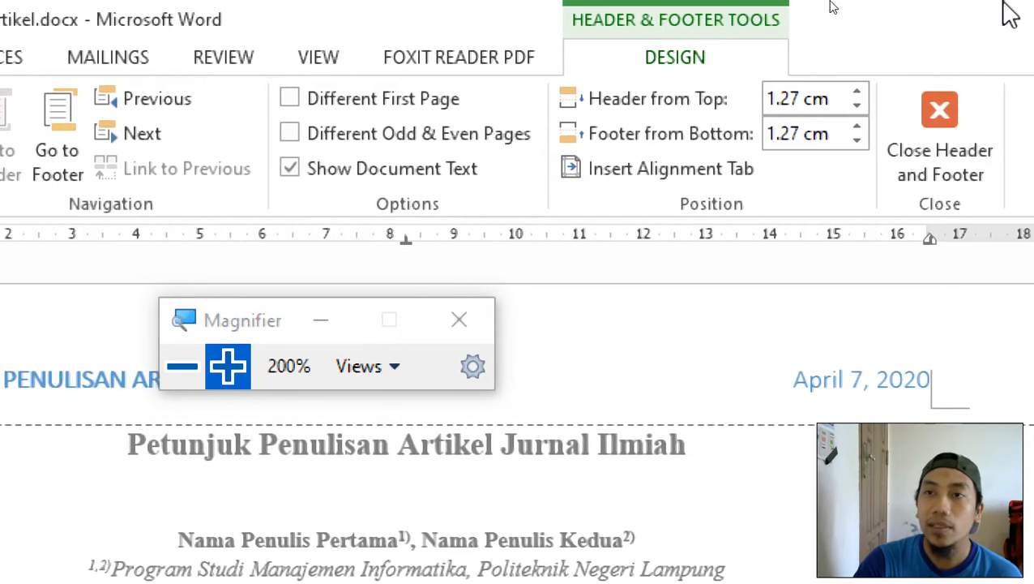
pyautogui.click(928, 123)
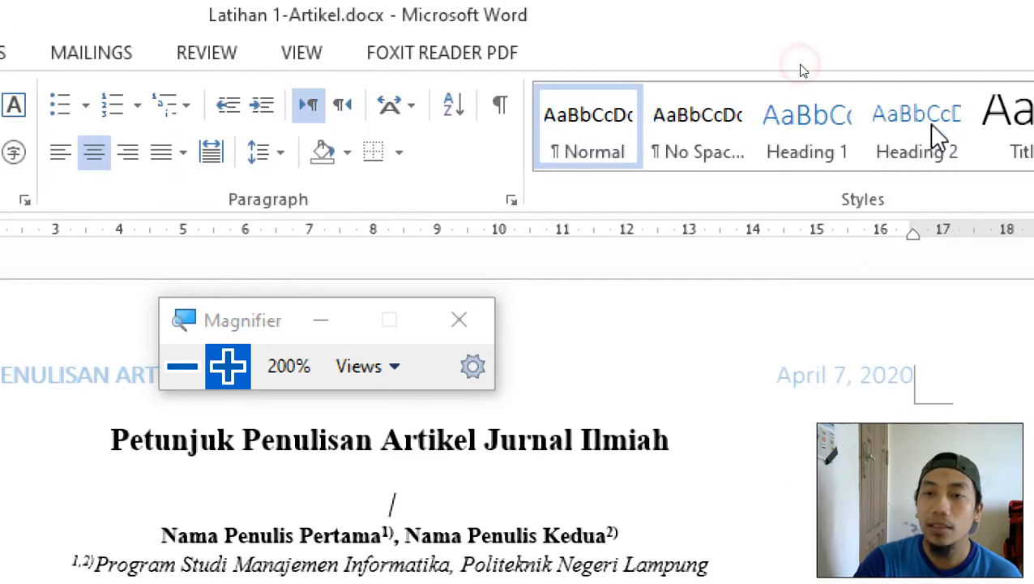
pyautogui.click(182, 366)
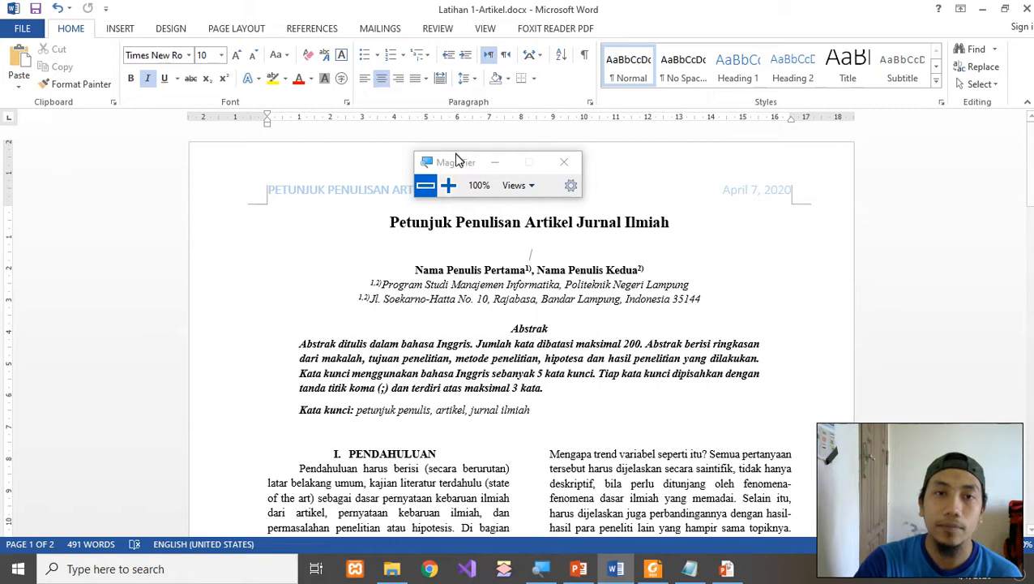
# Scroll back to page 1's title and abstract and bring up the Insert ribbon.
pyautogui.moveTo(450, 156); pyautogui.dragTo(57, 227)
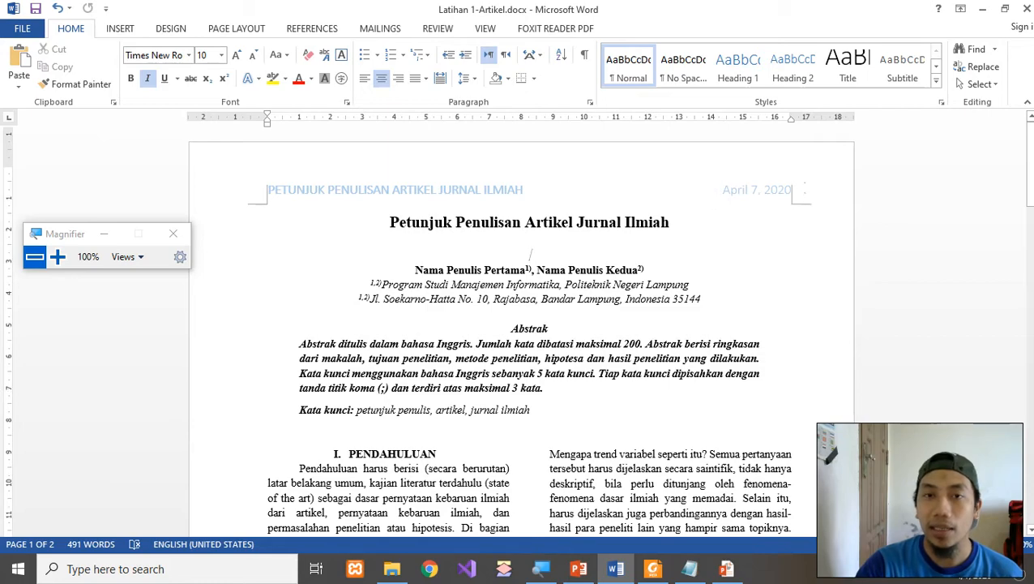
pyautogui.scroll(-1, 556, 188)
pyautogui.scroll(-15, 412, 132)
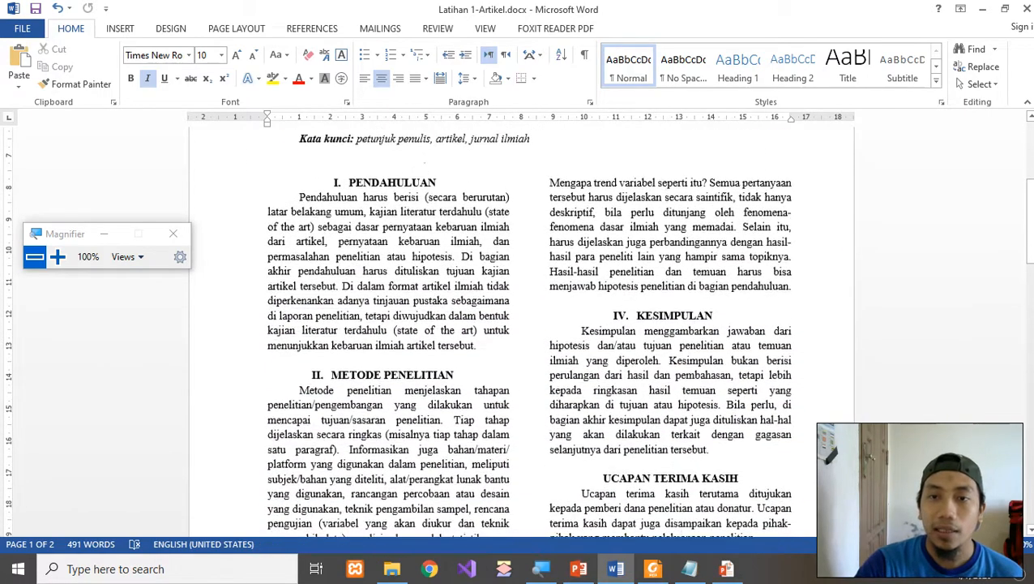
pyautogui.scroll(-3, 467, 267)
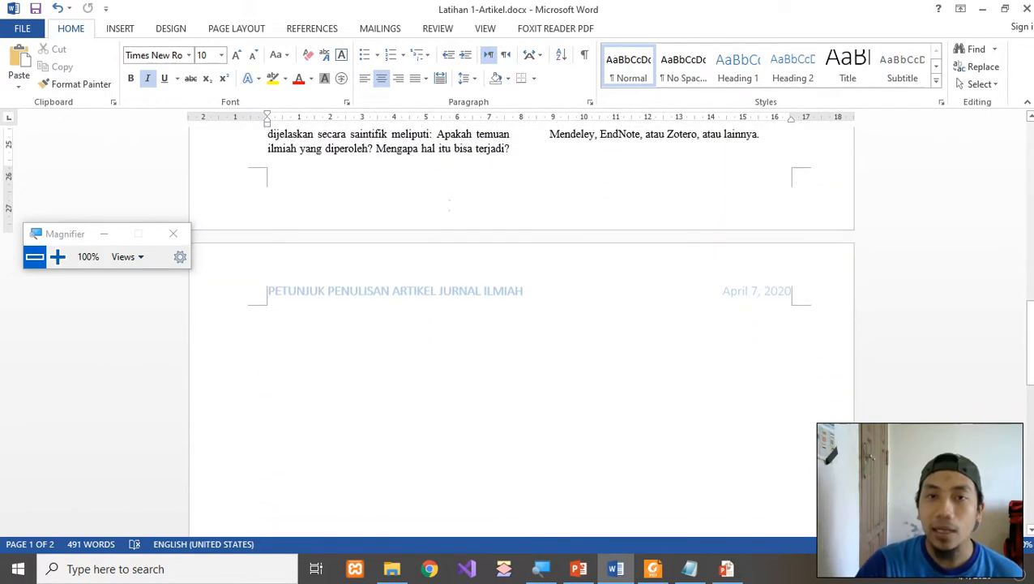
pyautogui.scroll(3, 468, 264)
pyautogui.scroll(-3, 358, 341)
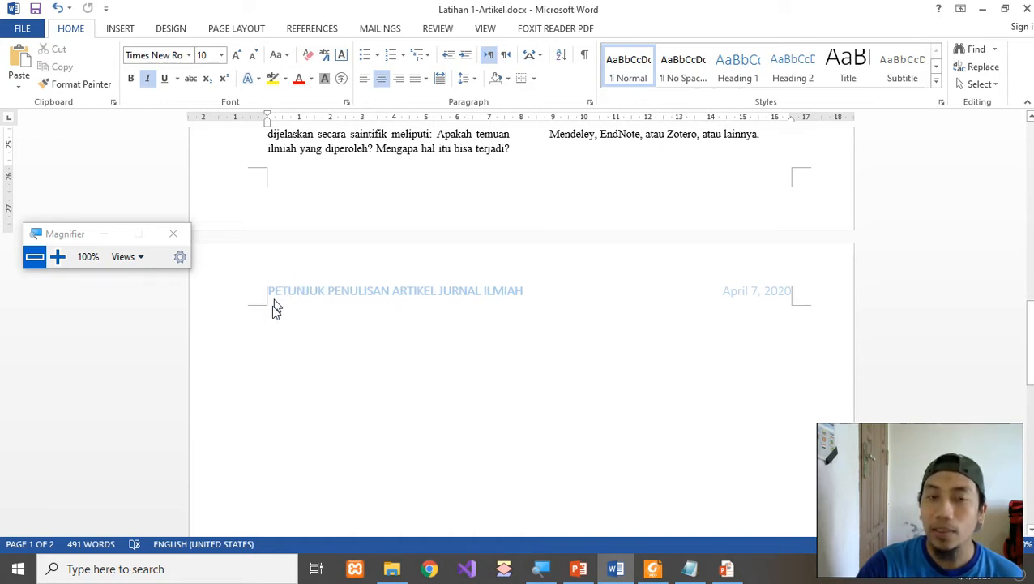
pyautogui.scroll(-10, 365, 348)
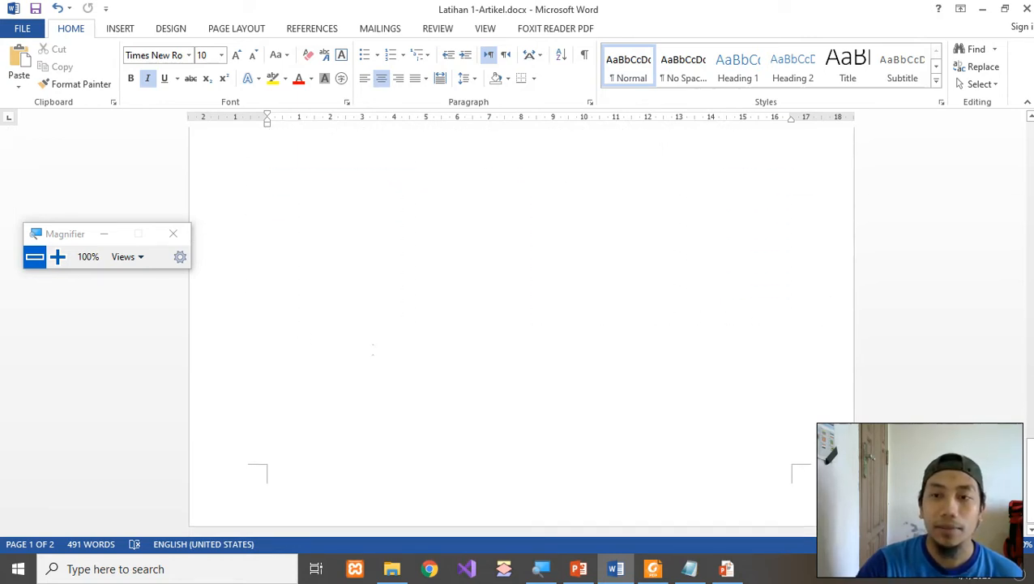
pyautogui.scroll(10, 373, 348)
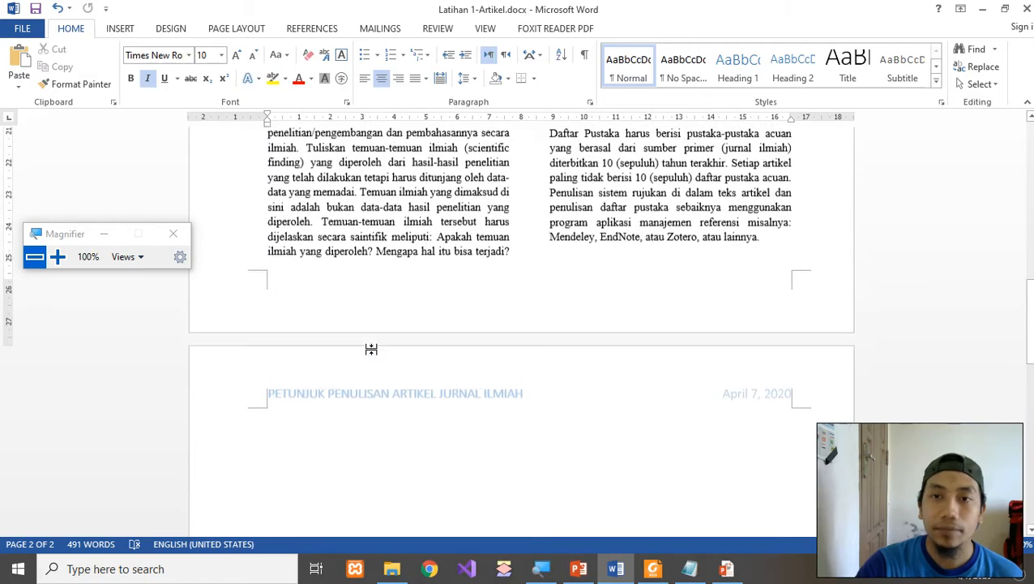
pyautogui.scroll(6, 372, 349)
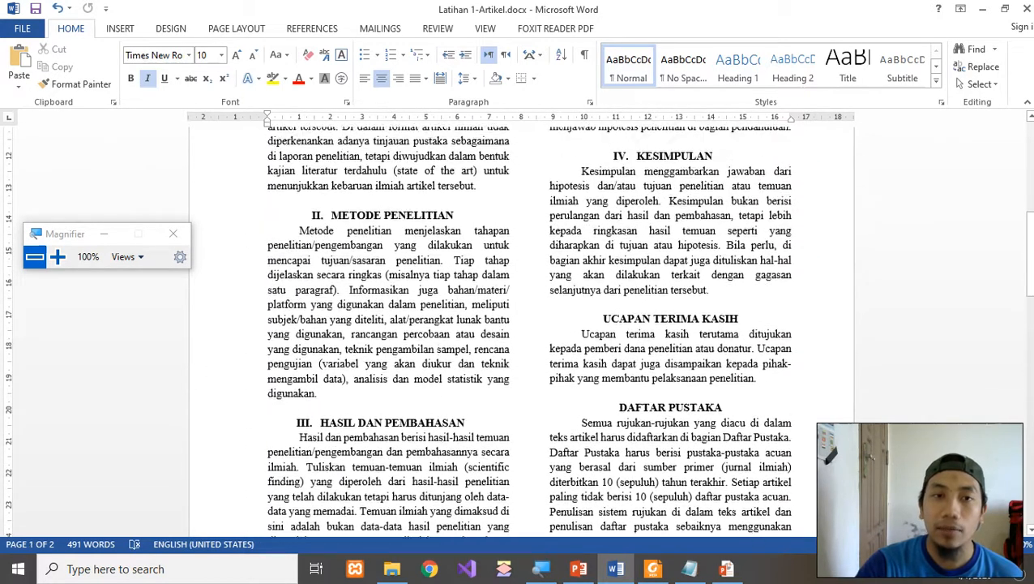
pyautogui.scroll(-4, 373, 349)
pyautogui.scroll(12, 96, 279)
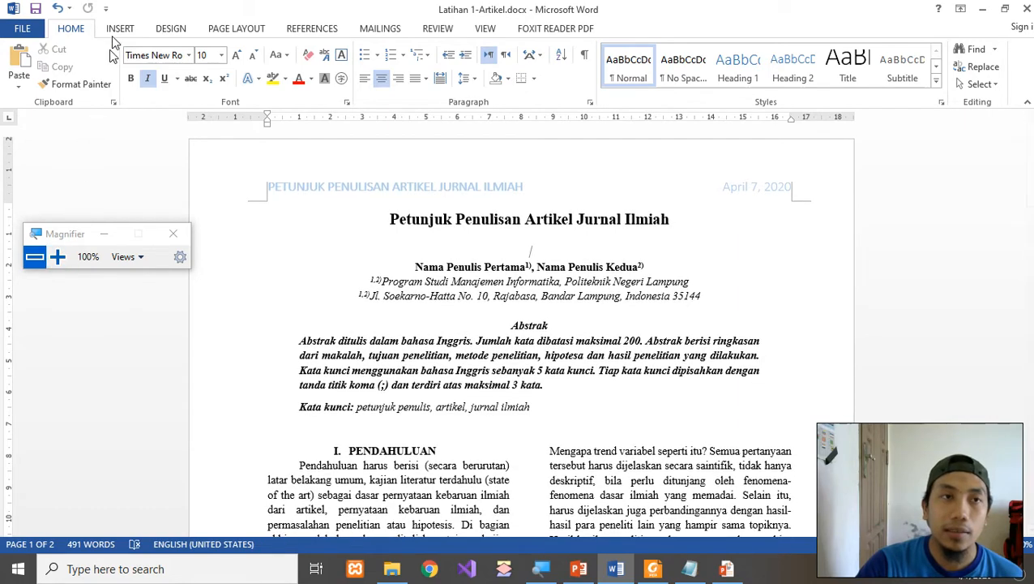
pyautogui.click(118, 28)
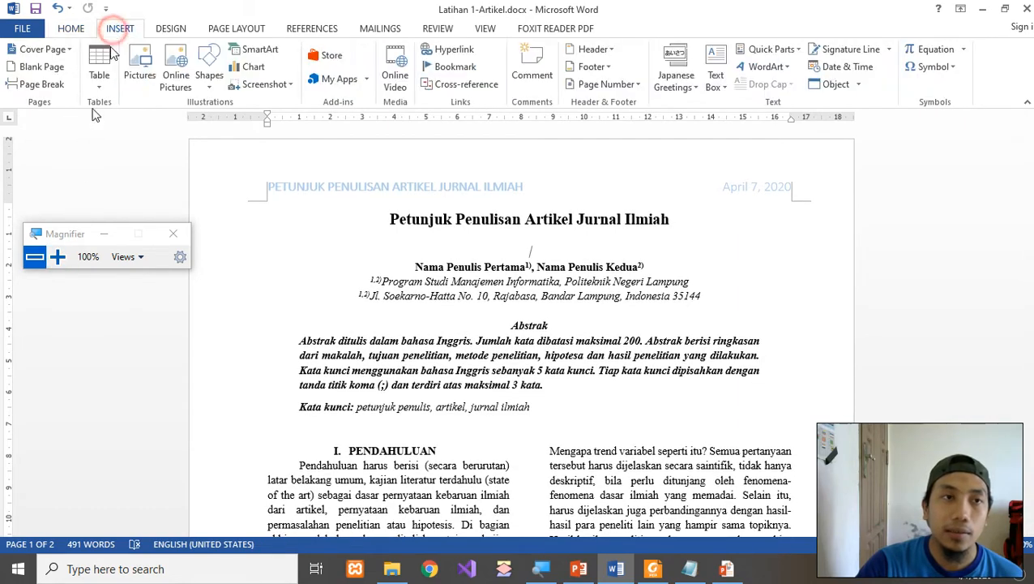
# Insert the built-in Integral footer from the Footer gallery.
pyautogui.click(57, 257)
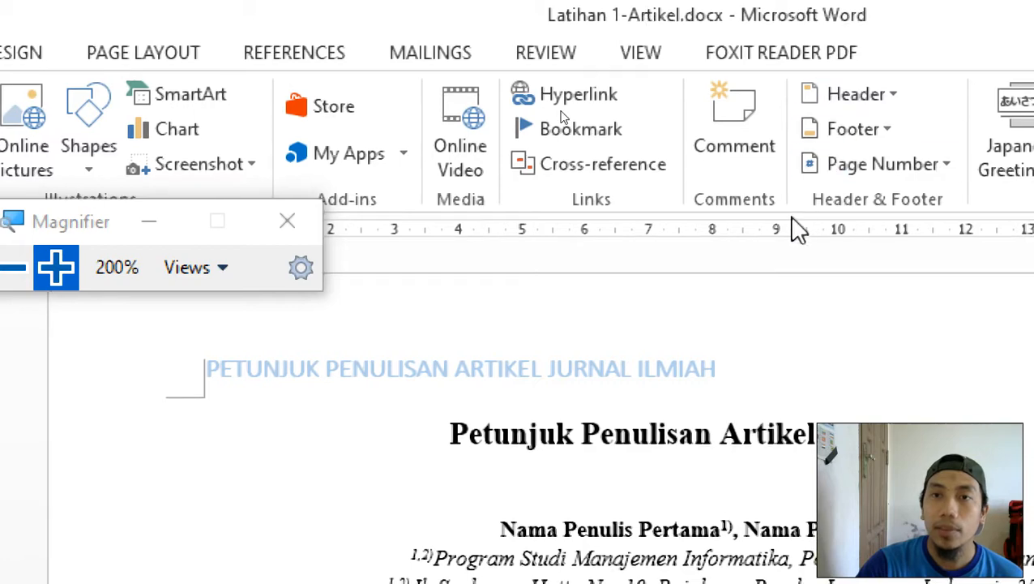
pyautogui.click(740, 129)
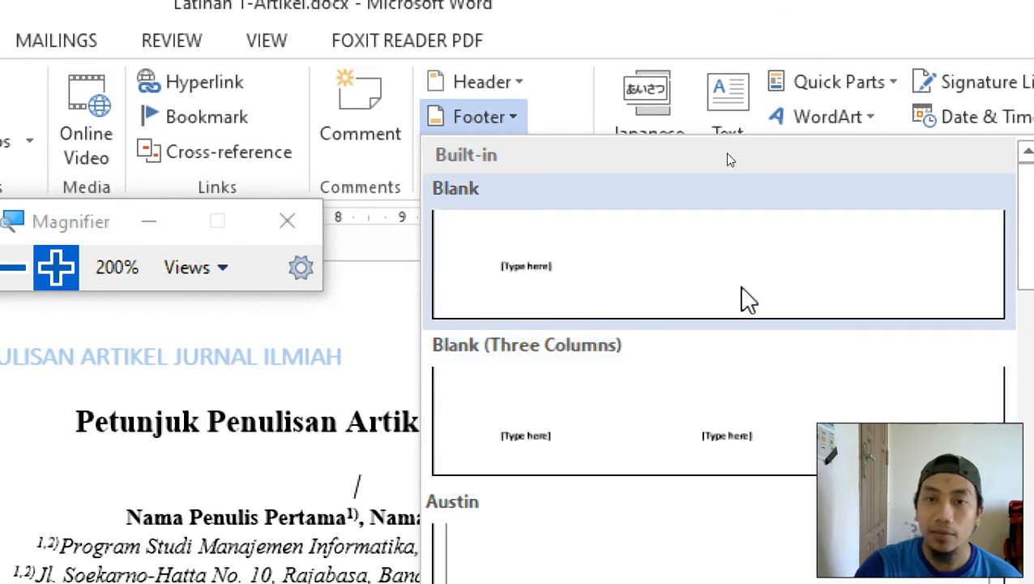
pyautogui.moveTo(1006, 264); pyautogui.dragTo(1002, 412)
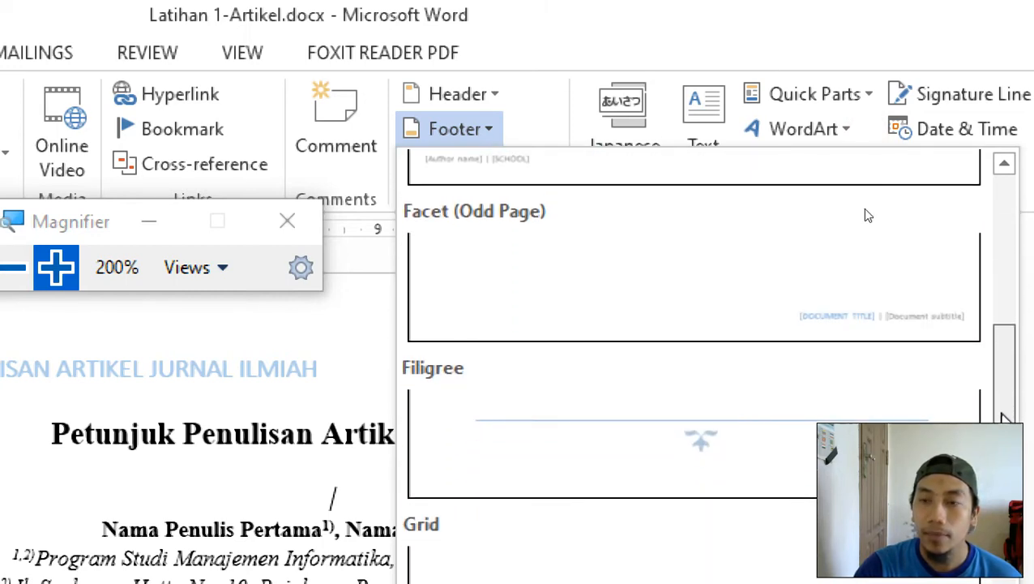
pyautogui.scroll(-6, 865, 215)
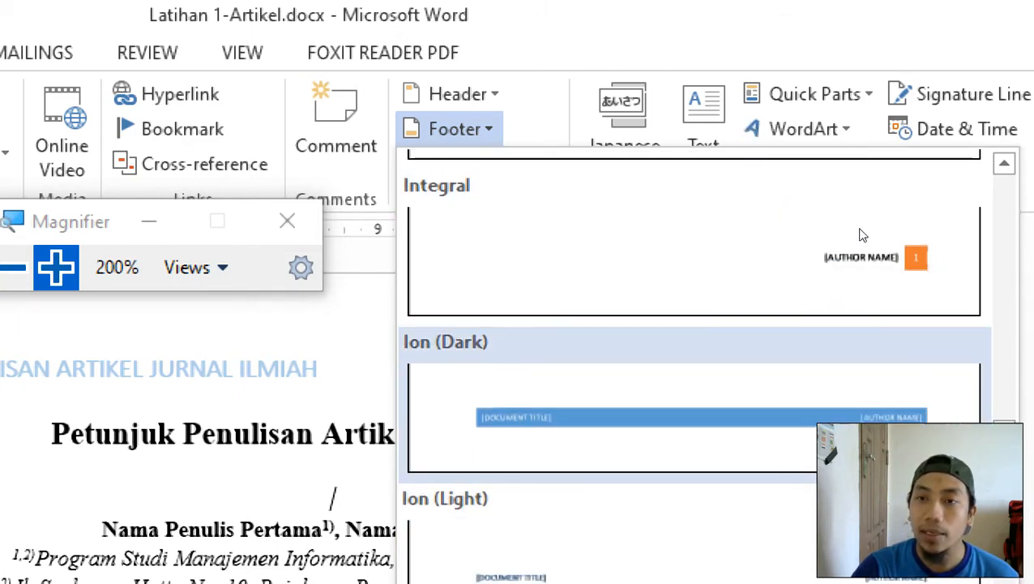
pyautogui.scroll(-3, 869, 251)
pyautogui.scroll(3, 869, 243)
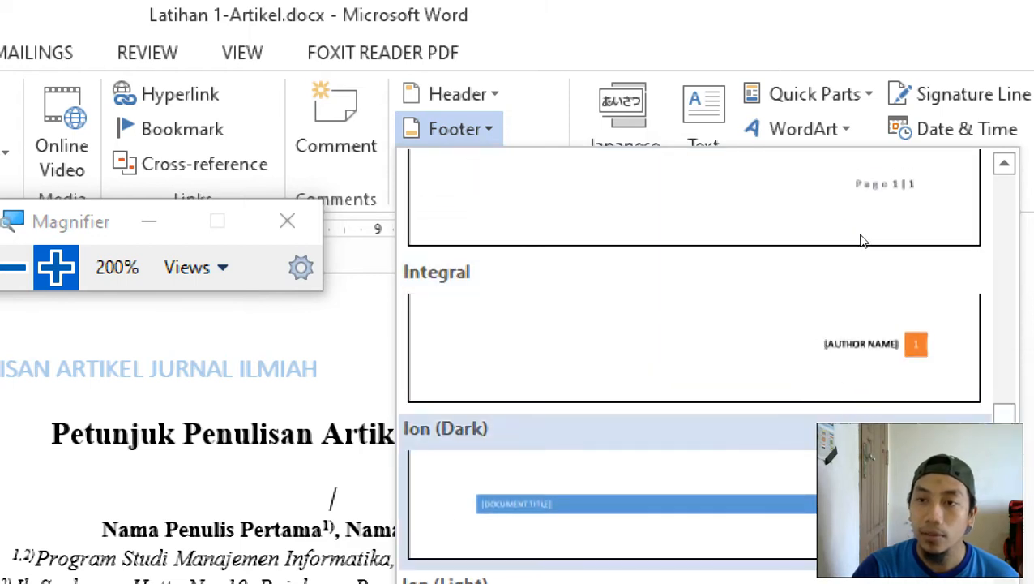
pyautogui.scroll(-1, 871, 239)
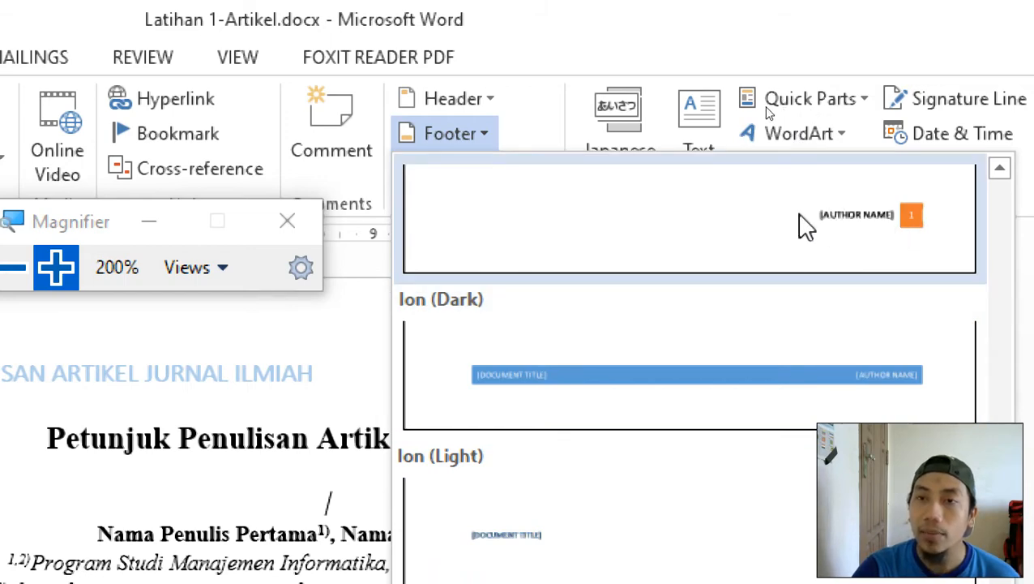
pyautogui.click(799, 215)
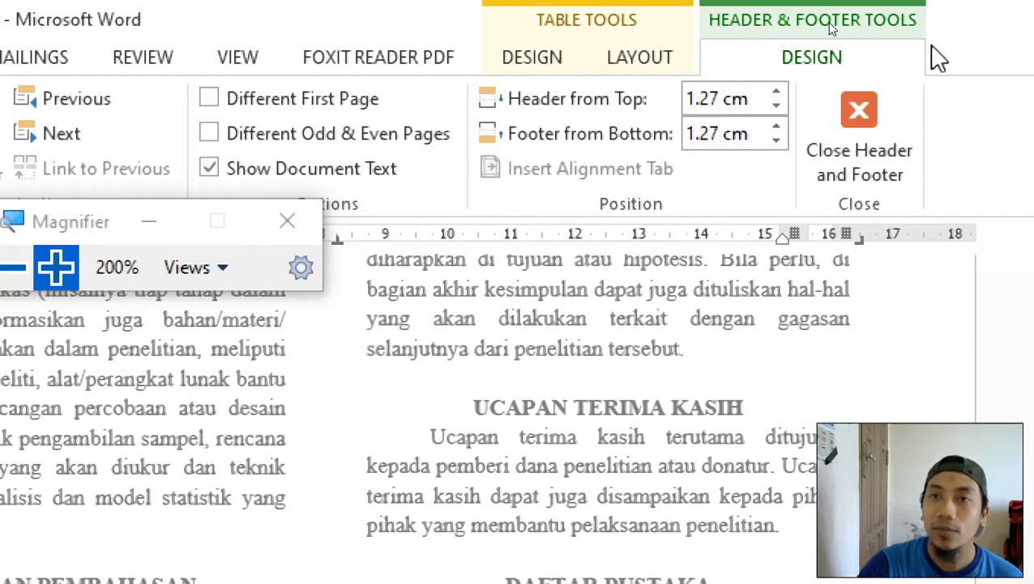
# Replace the footer's default Author text with the author's full name and make it bold.
pyautogui.click(14, 269)
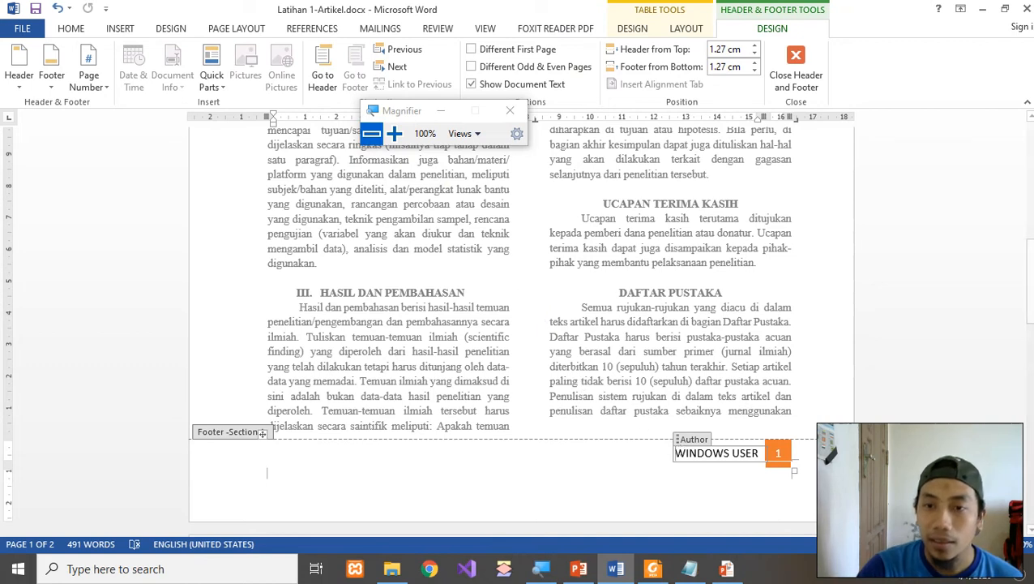
pyautogui.moveTo(413, 111); pyautogui.dragTo(689, 338)
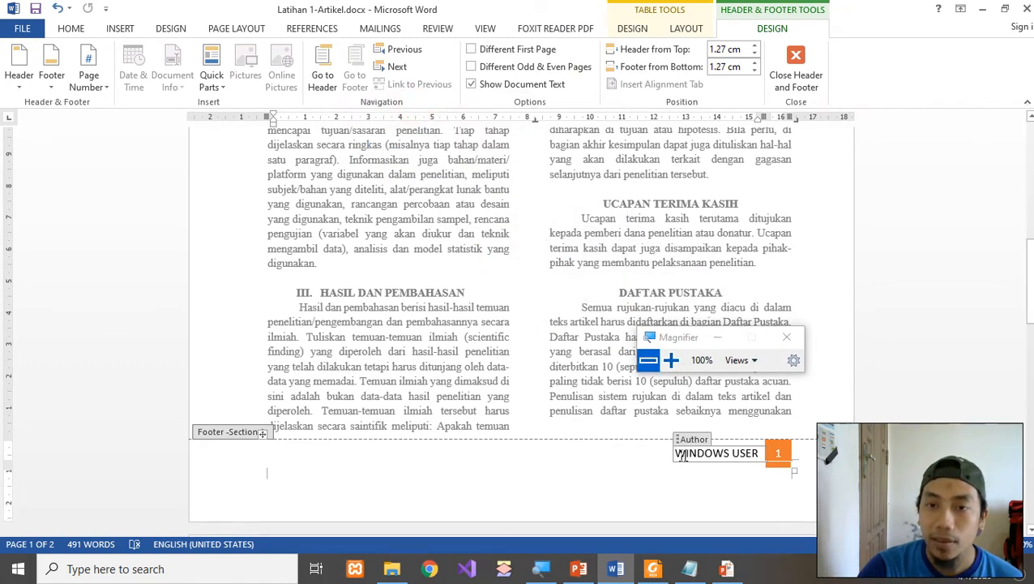
pyautogui.moveTo(673, 454); pyautogui.dragTo(755, 460)
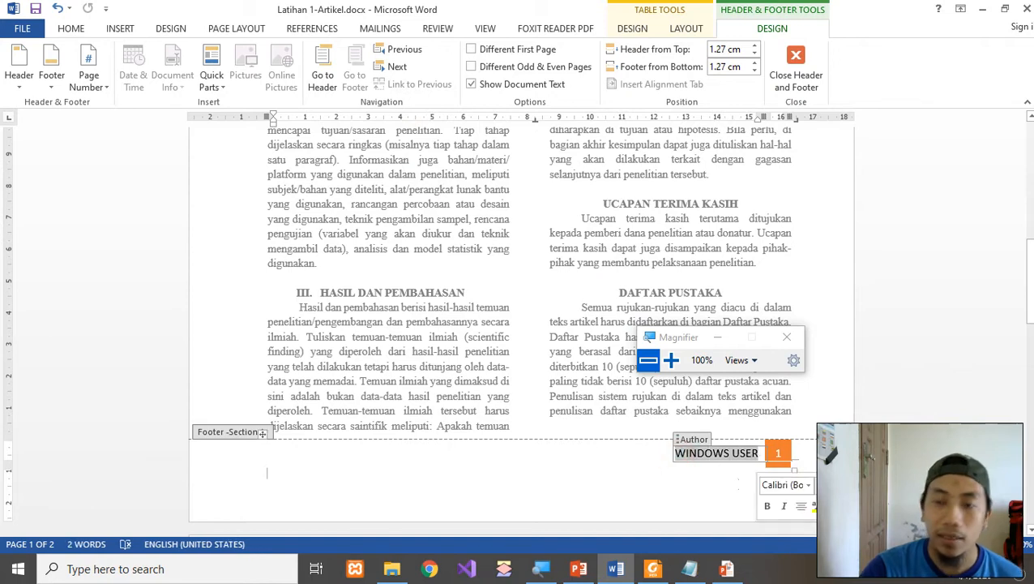
pyautogui.write('AGUS')
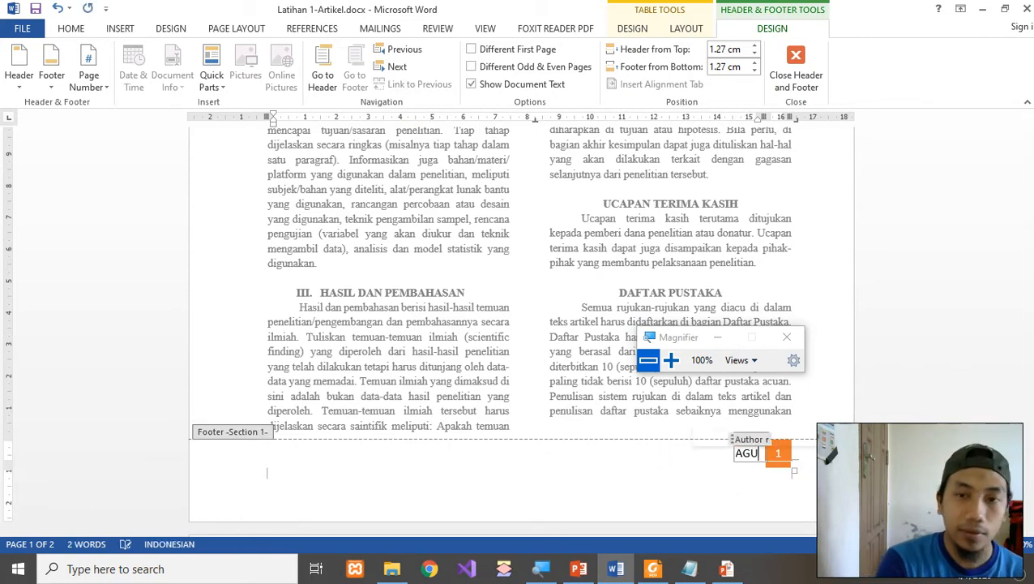
pyautogui.press('BackSpace')
pyautogui.press('BackSpace')
pyautogui.press('BackSpace')
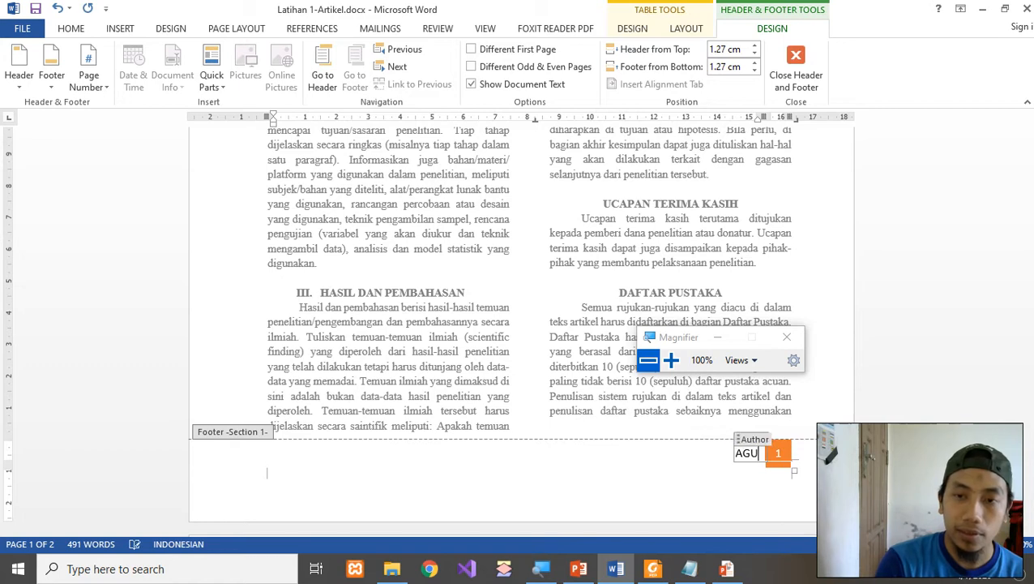
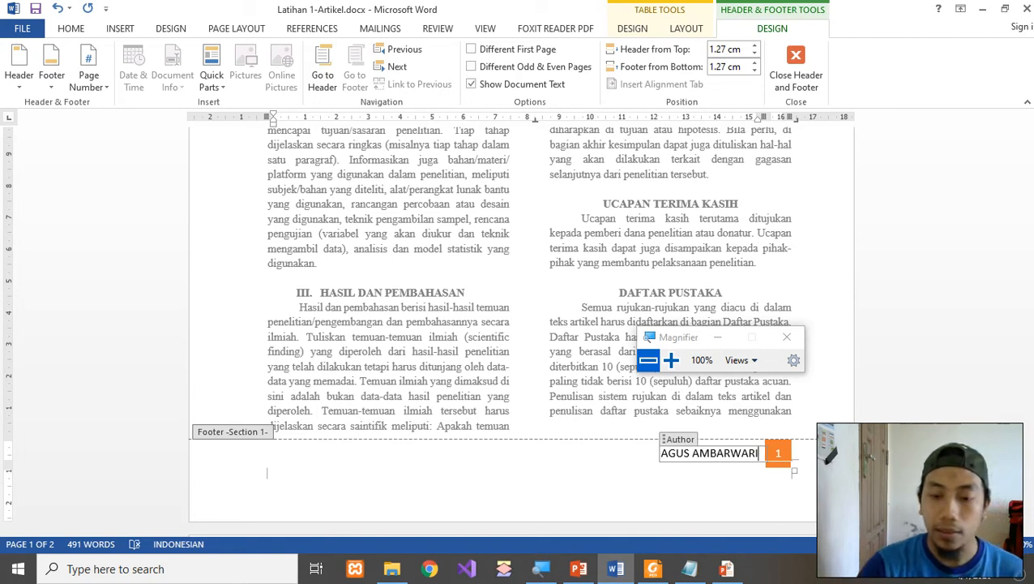
pyautogui.hotkey('shift', 'Home')
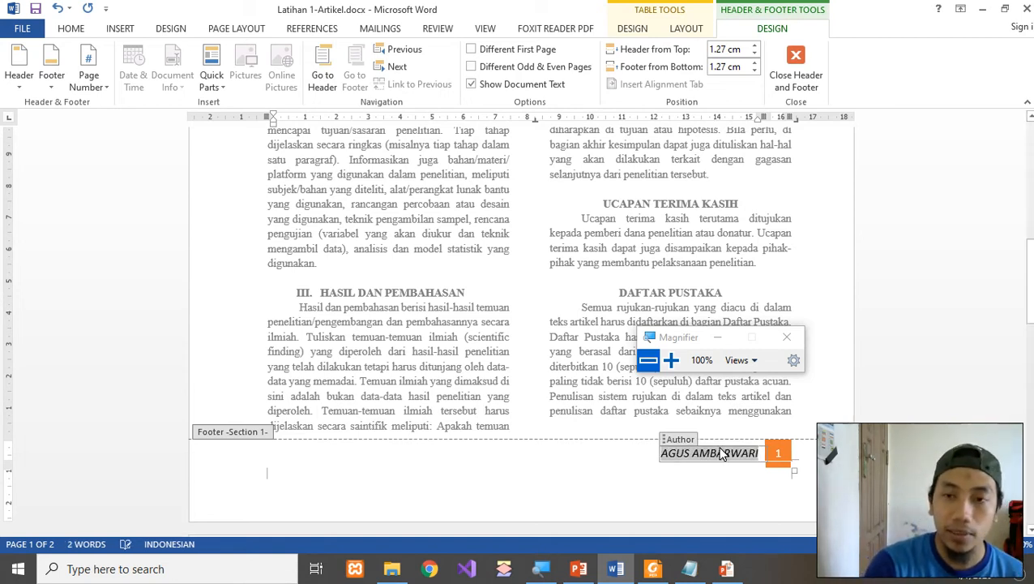
pyautogui.hotkey('ctrl', 'b')
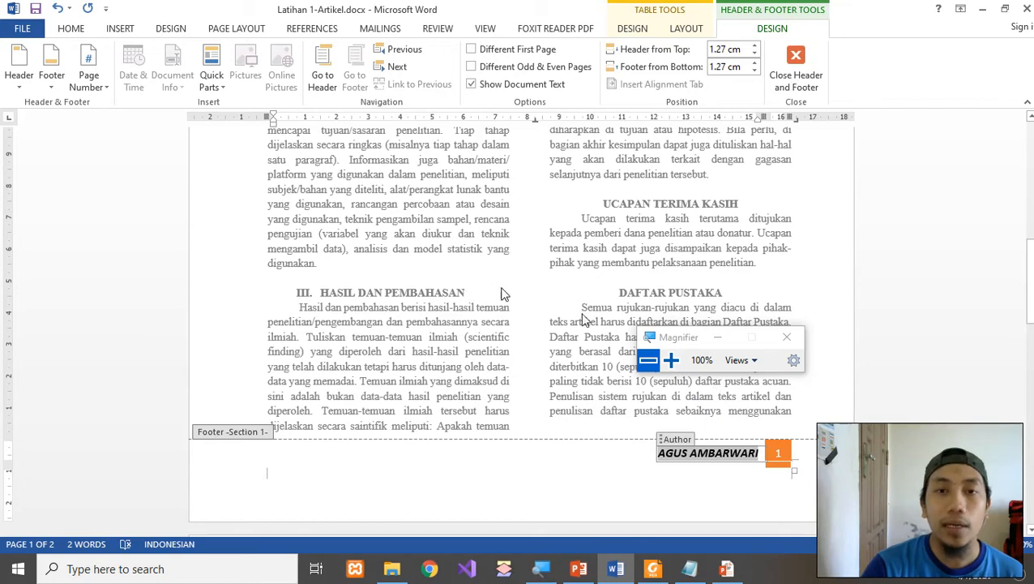
pyautogui.click(670, 360)
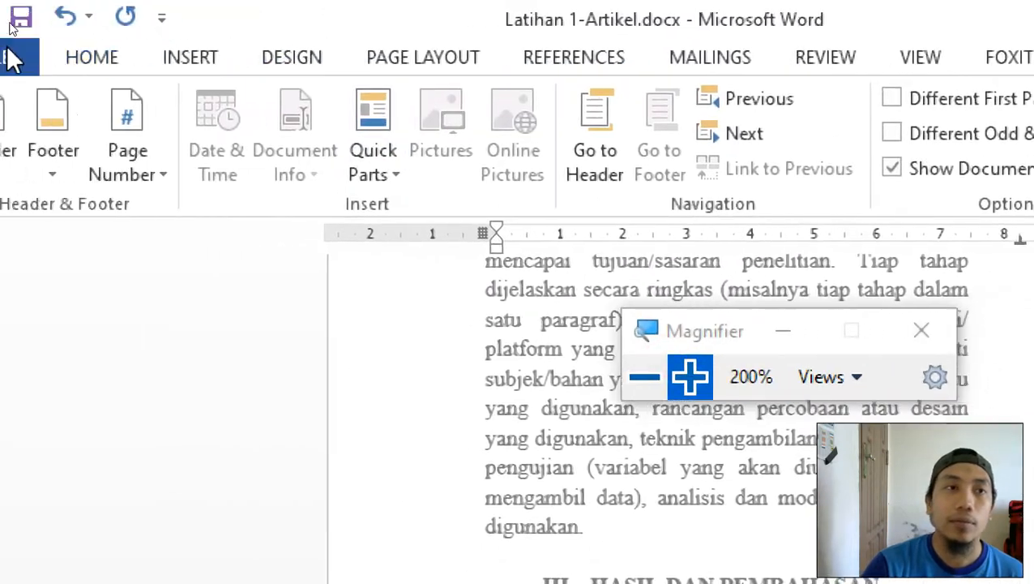
# Set the footer author name's font to Times New Roman.
pyautogui.click(91, 58)
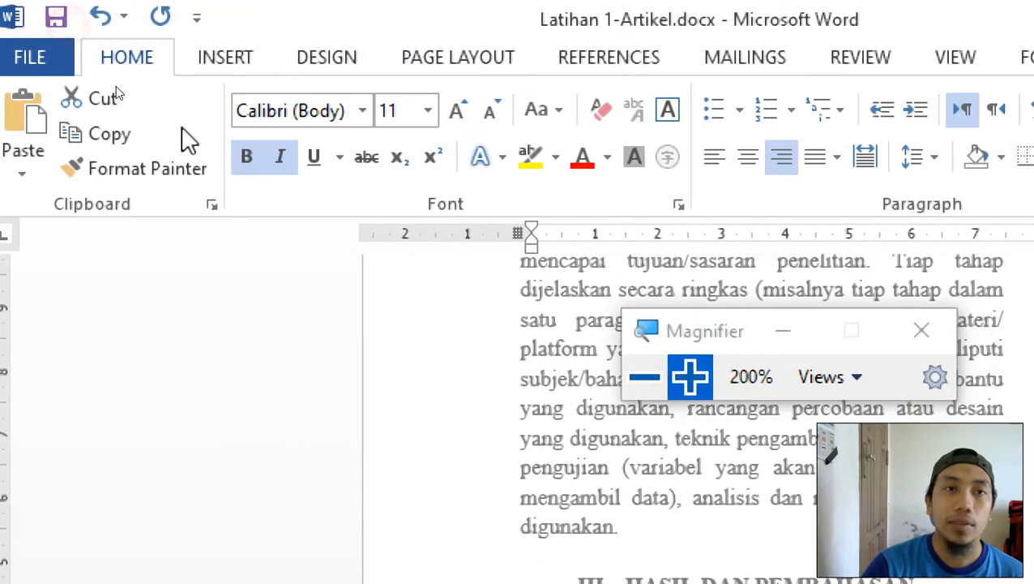
pyautogui.click(336, 109)
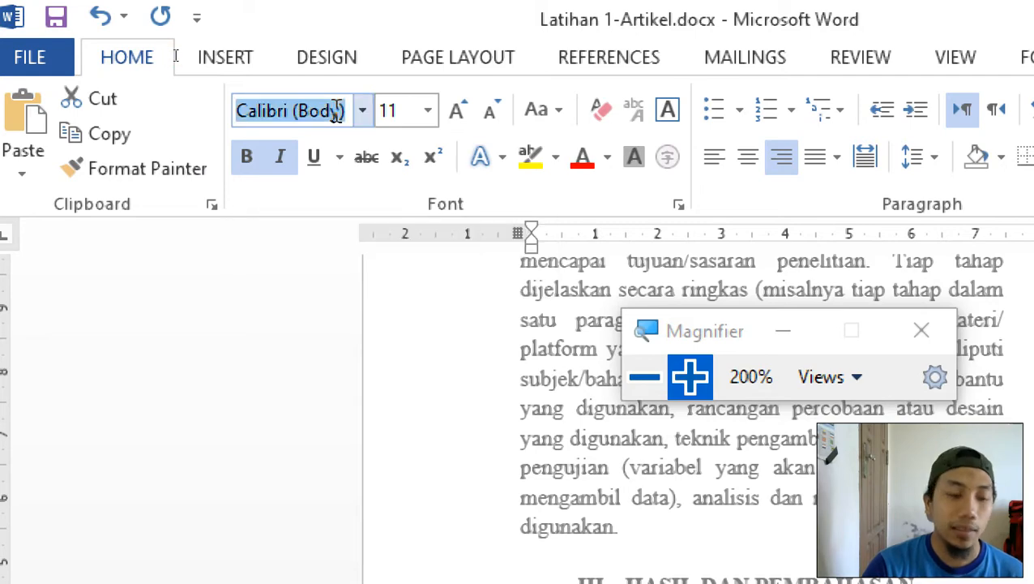
pyautogui.write('Times New Ro')
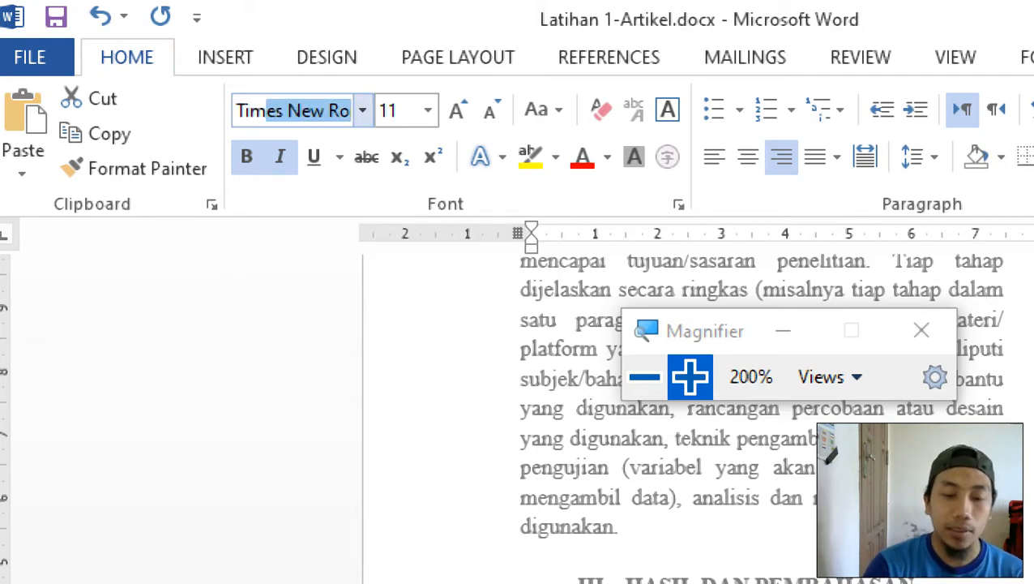
pyautogui.press('Return')
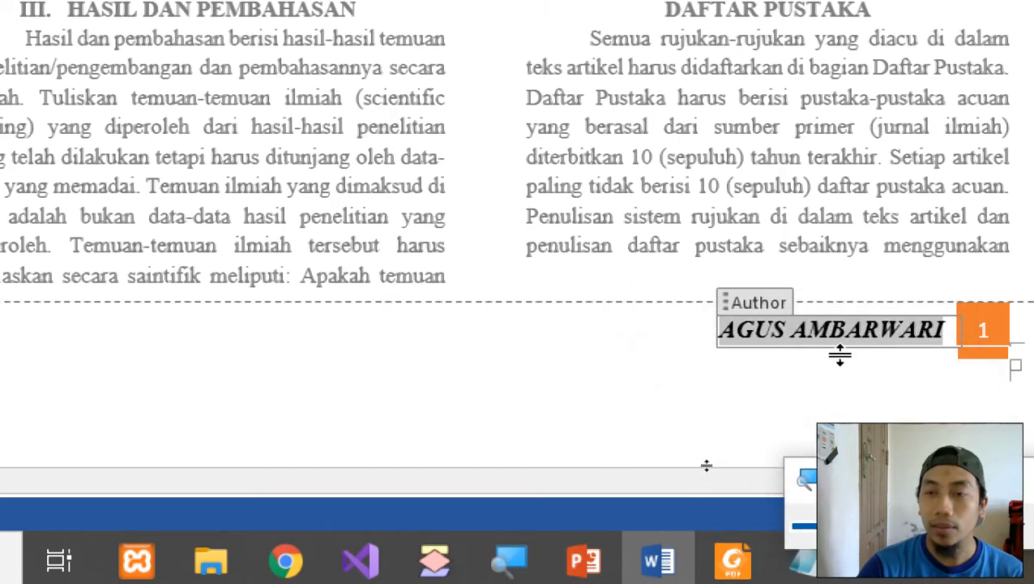
# Exit footer editing and return to the two-column article body.
pyautogui.moveTo(727, 530); pyautogui.dragTo(629, 509)
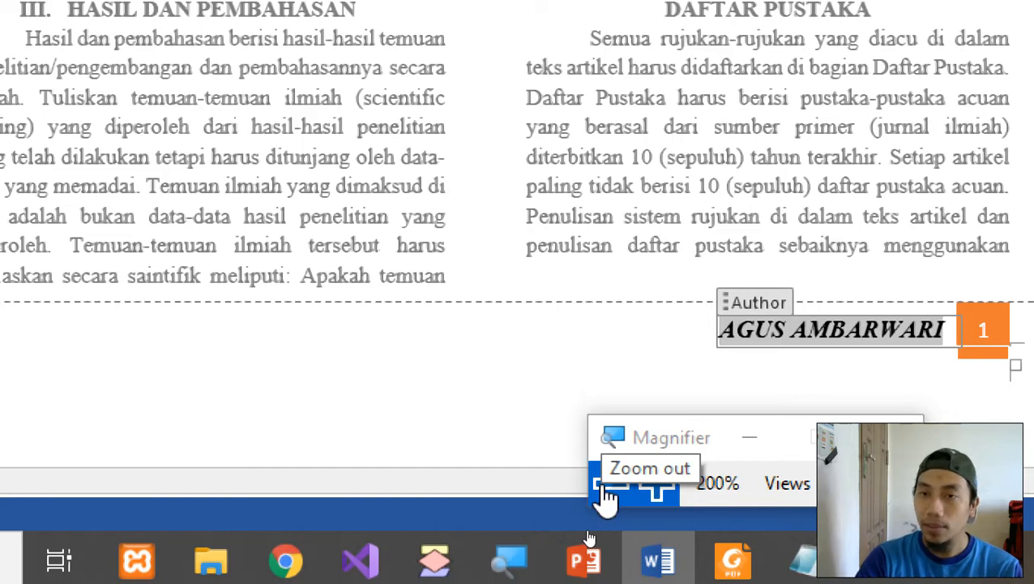
pyautogui.click(605, 486)
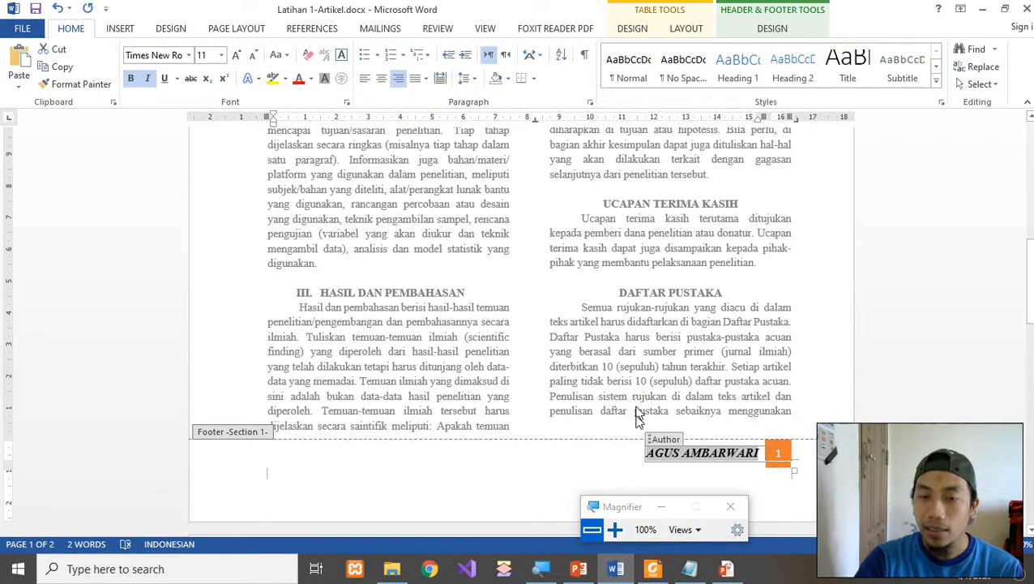
pyautogui.moveTo(623, 506); pyautogui.dragTo(576, 425)
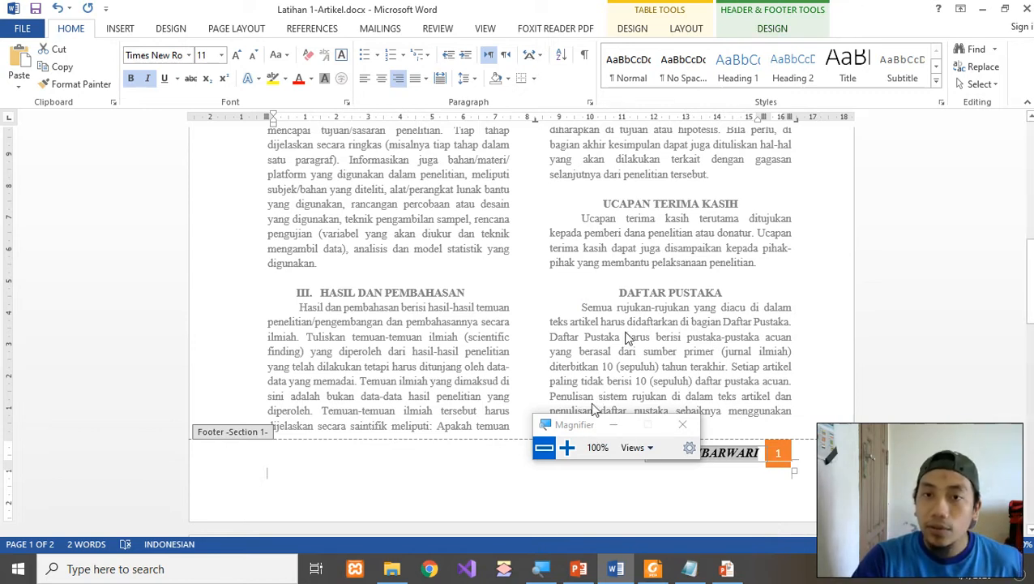
pyautogui.moveTo(575, 429); pyautogui.dragTo(159, 300)
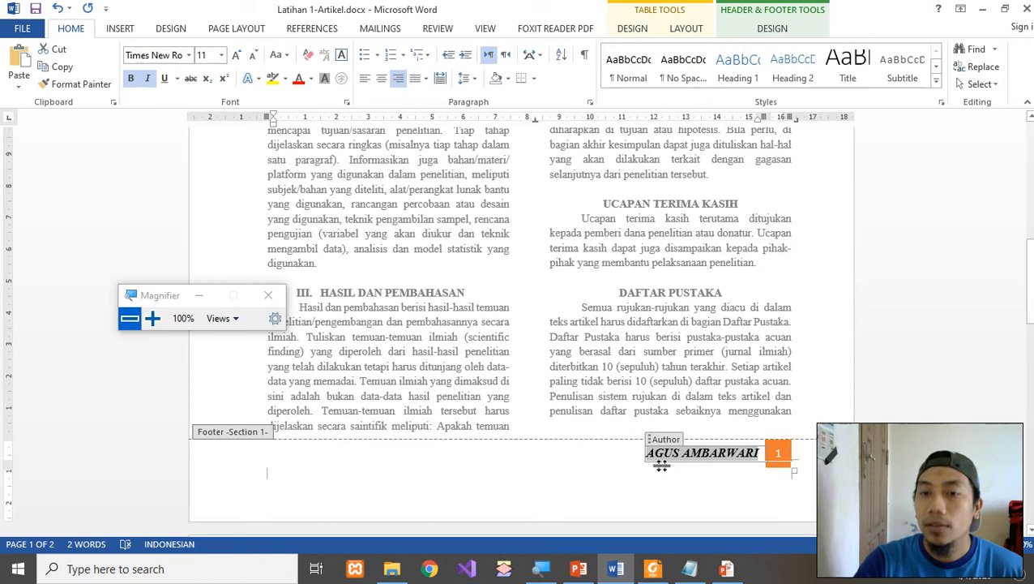
pyautogui.click(634, 466)
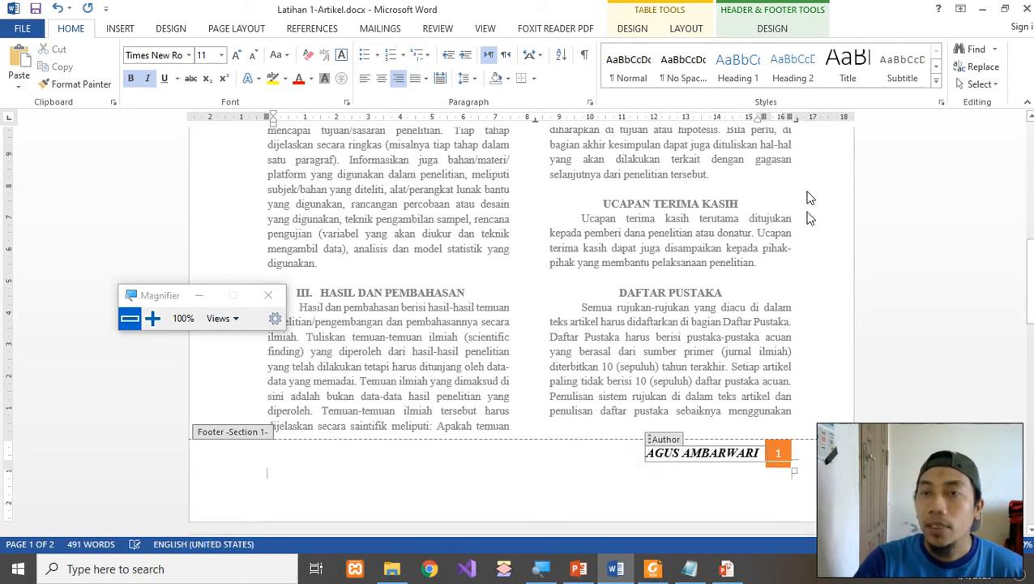
pyautogui.click(772, 30)
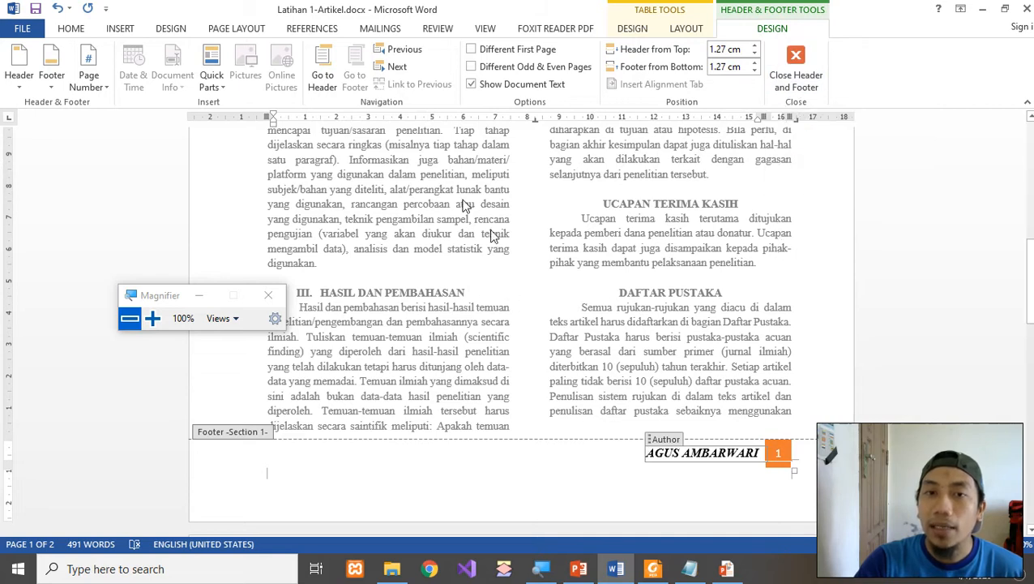
pyautogui.doubleClick(467, 252)
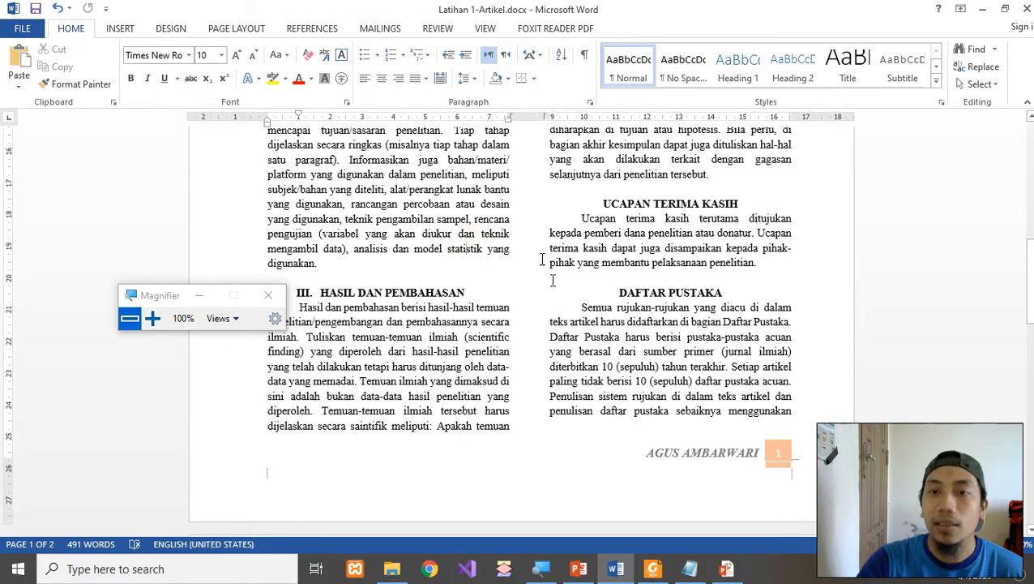
# Open the page header to check the title and date, then close it again.
pyautogui.scroll(4, 467, 252)
pyautogui.scroll(10, 478, 227)
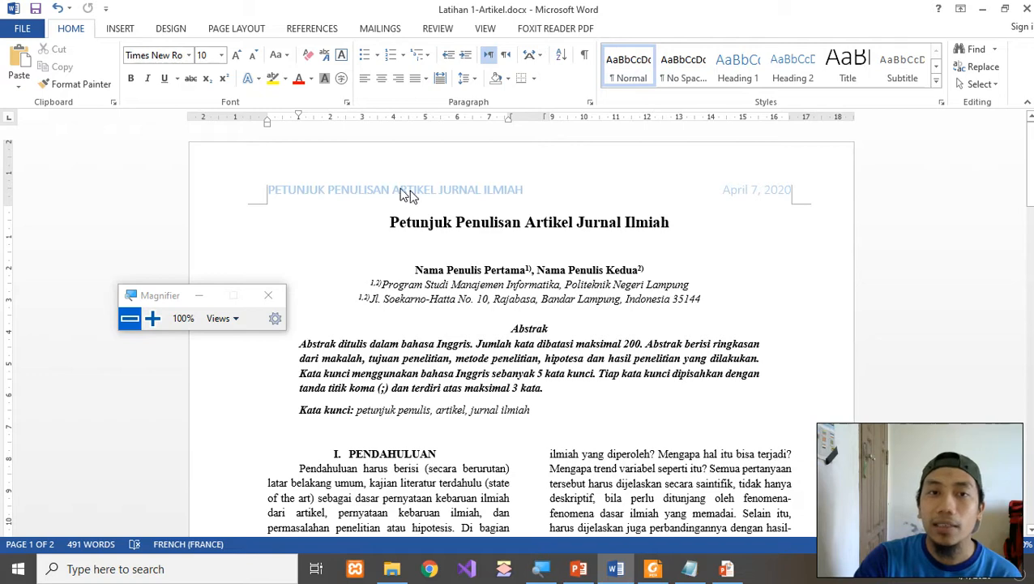
pyautogui.doubleClick(357, 190)
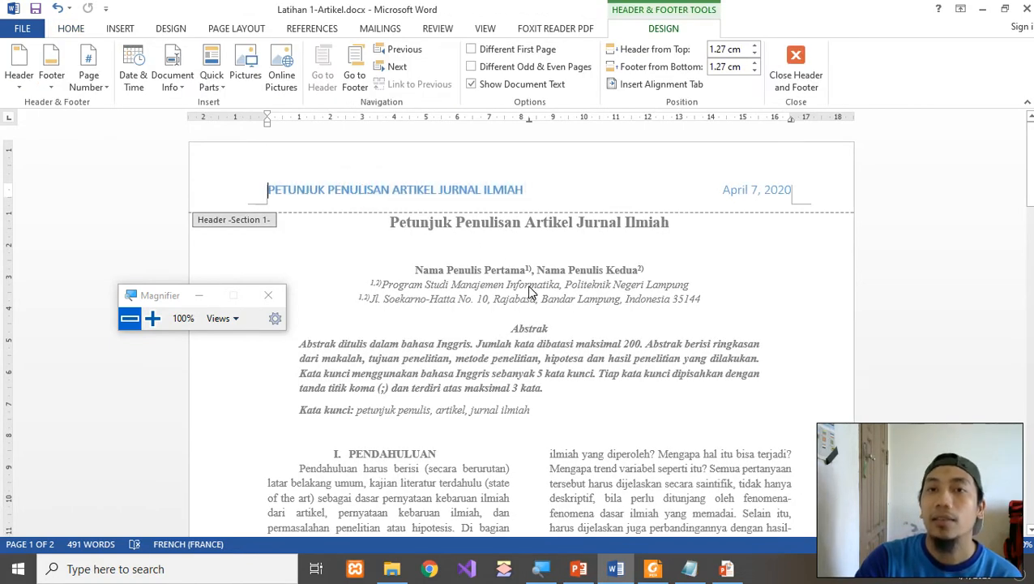
pyautogui.doubleClick(558, 330)
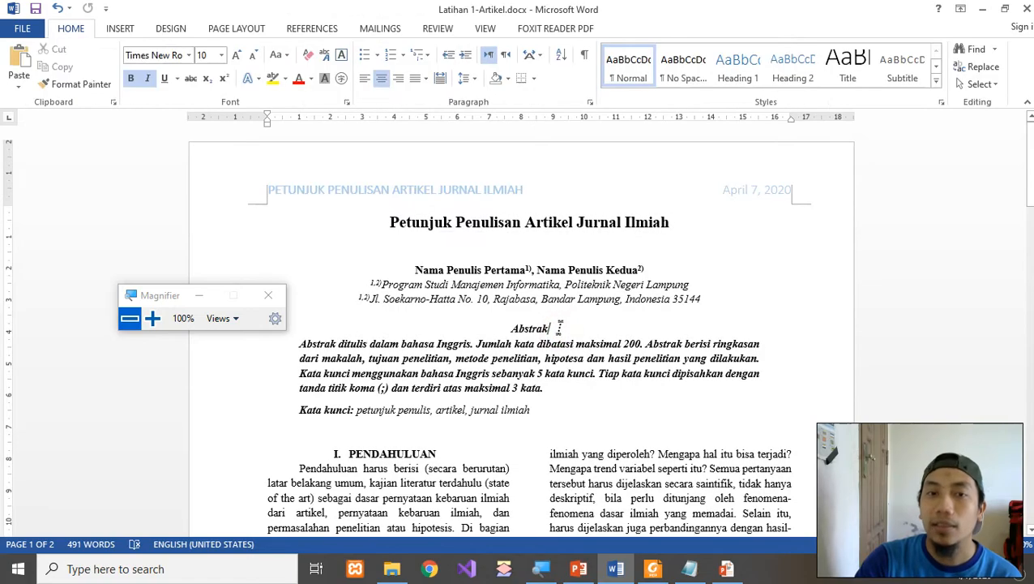
# Scroll through the article and place the cursor in the right column text.
pyautogui.scroll(-4, 558, 330)
pyautogui.scroll(1, 685, 418)
pyautogui.scroll(-7, 685, 419)
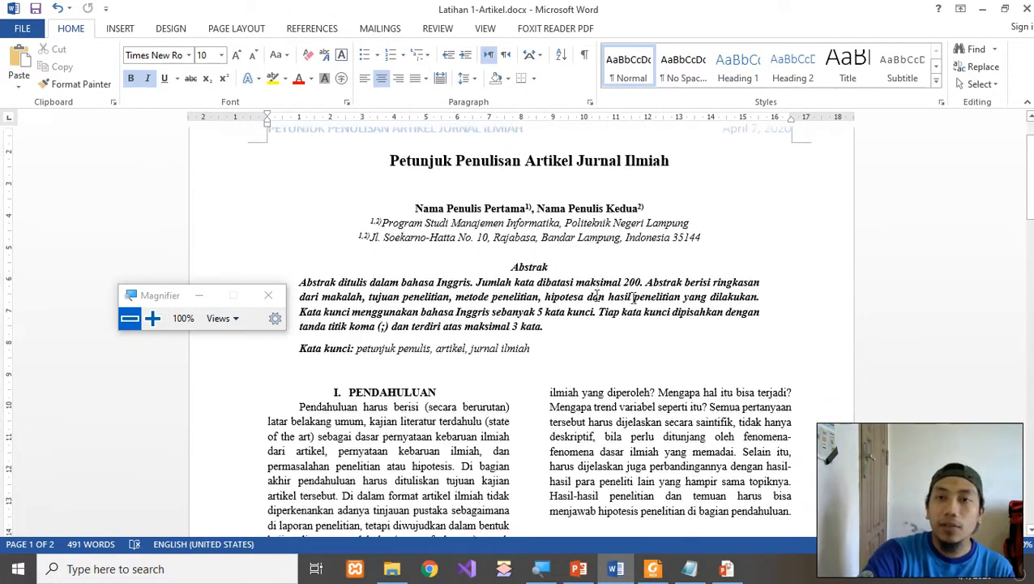
pyautogui.scroll(-8, 685, 419)
pyautogui.scroll(2, 685, 418)
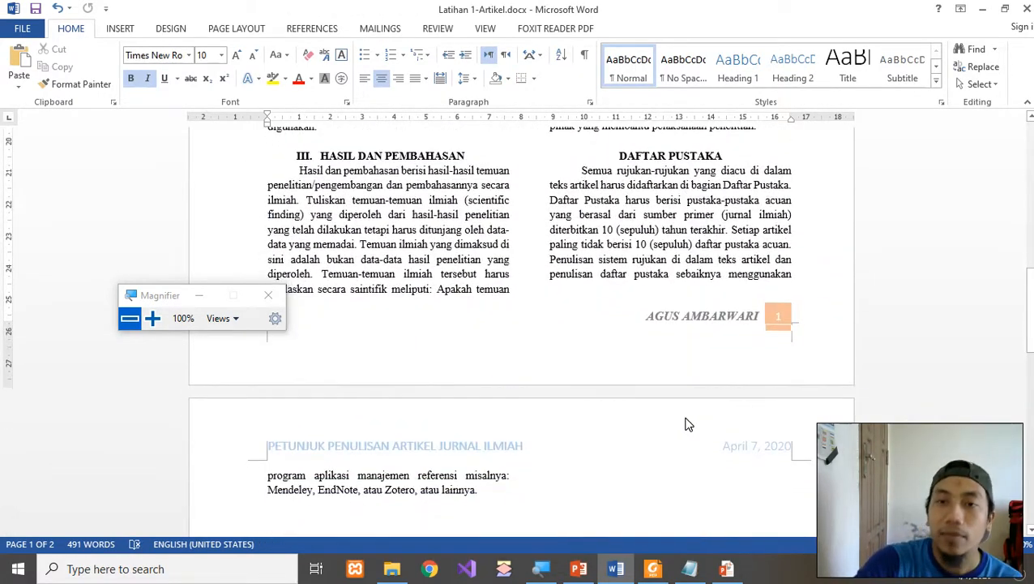
pyautogui.scroll(-18, 660, 323)
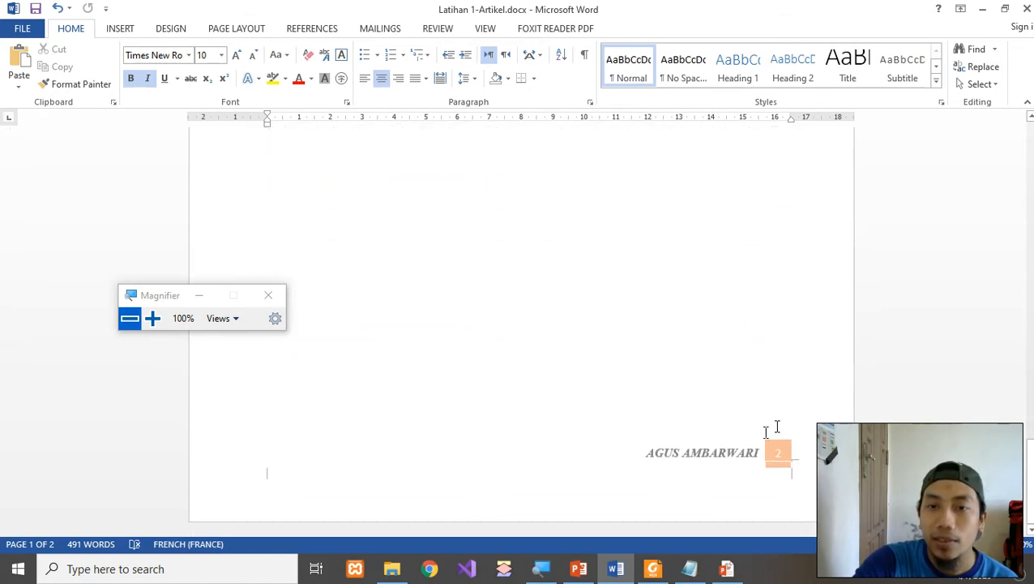
pyautogui.scroll(20, 612, 463)
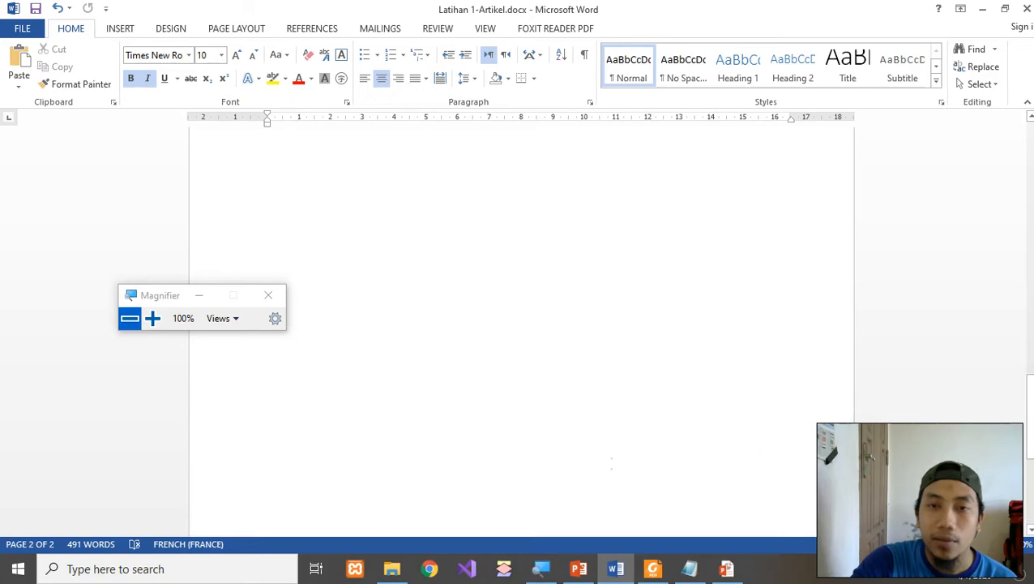
pyautogui.scroll(1, 612, 463)
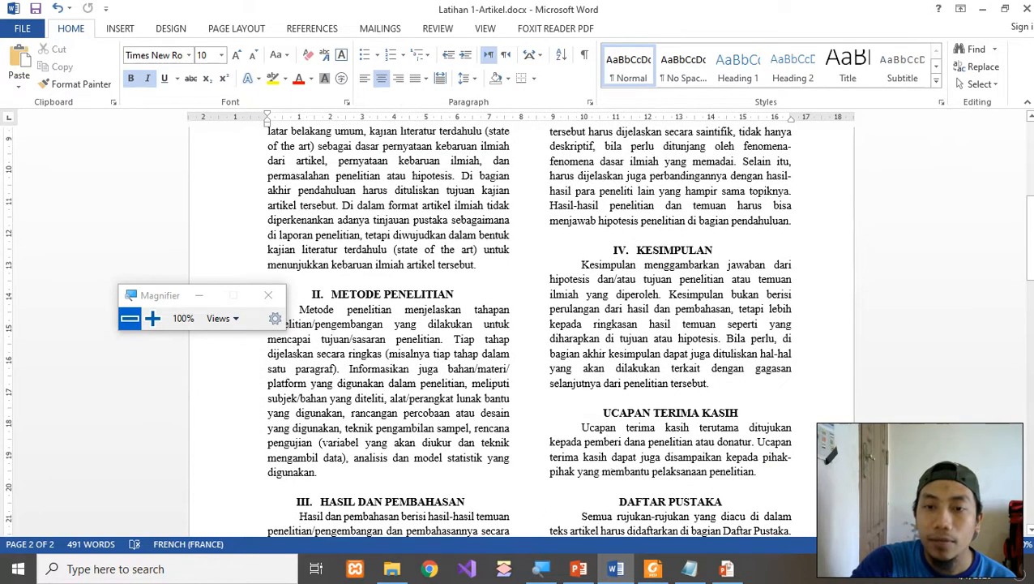
pyautogui.moveTo(590, 572)
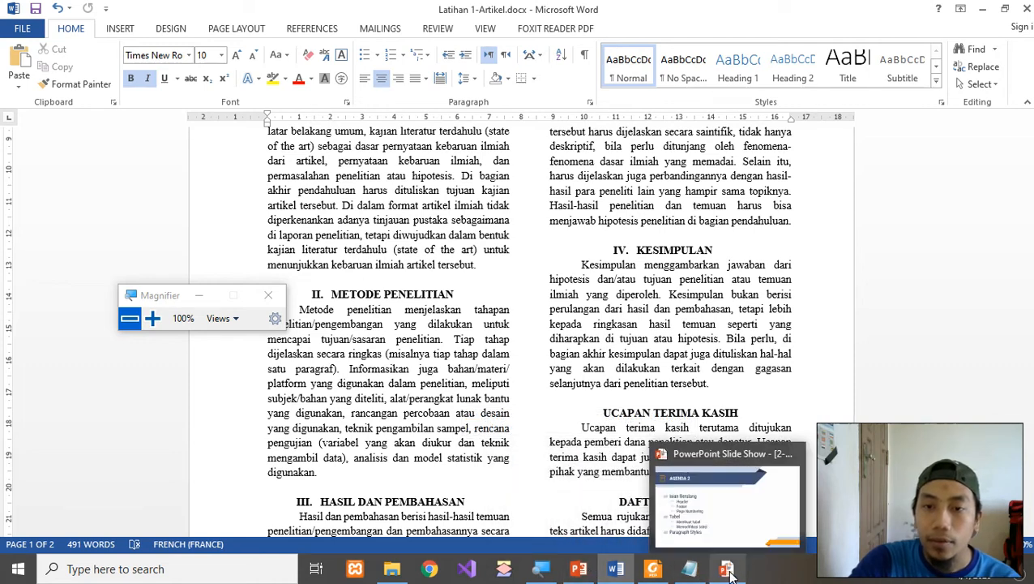
pyautogui.click(558, 323)
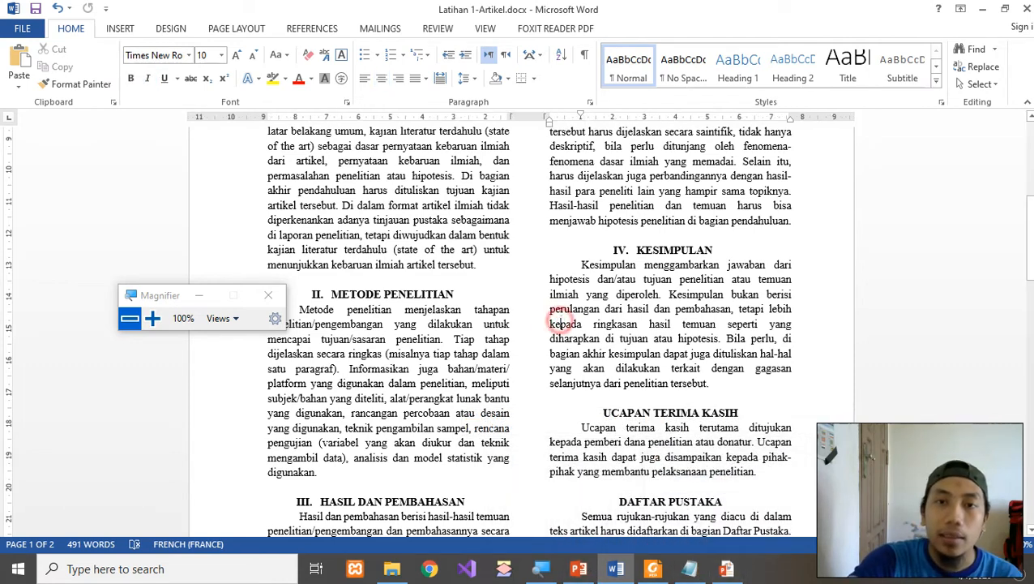
pyautogui.scroll(6, 561, 324)
pyautogui.scroll(-5, 567, 328)
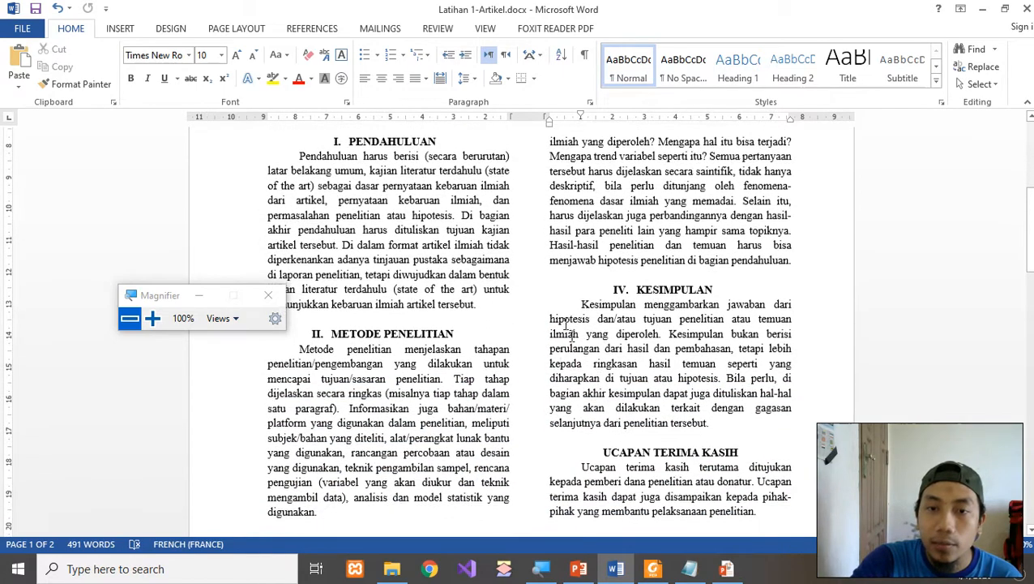
# Switch to Latihan 2.pdf in Foxit Reader to view Tabel 1 of international journals.
pyautogui.click(652, 568)
pyautogui.scroll(-5, 646, 341)
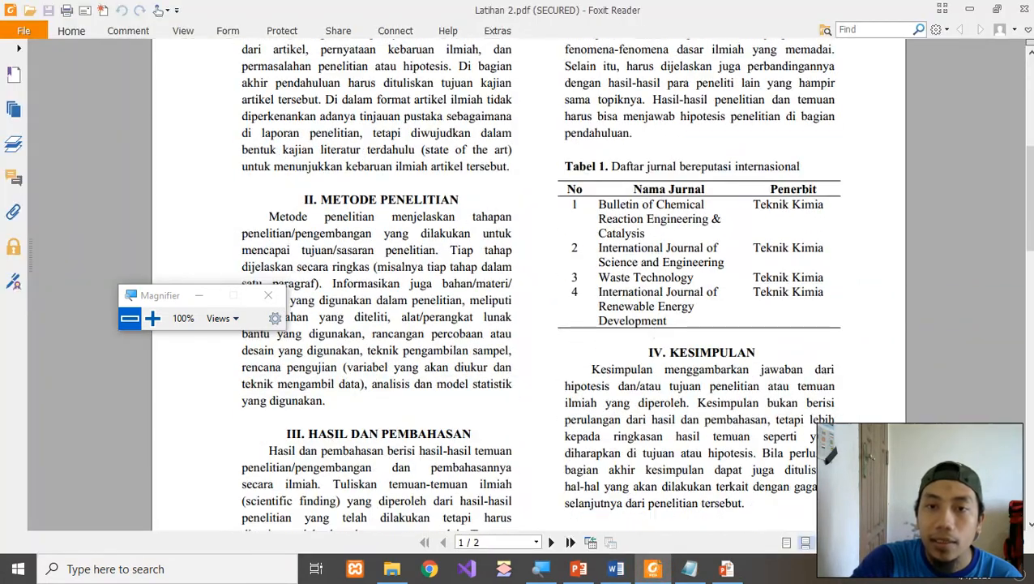
pyautogui.scroll(1, 635, 284)
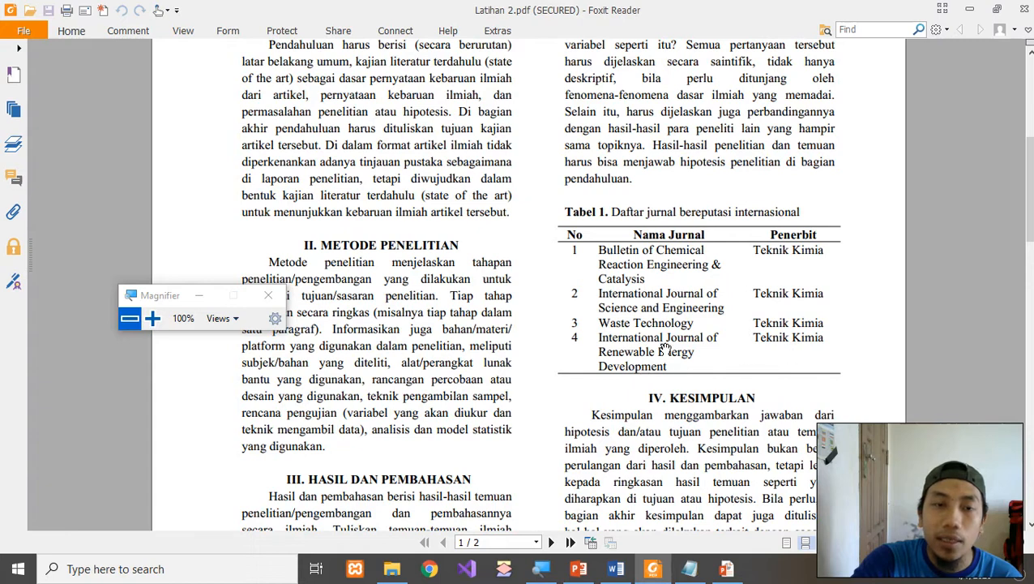
pyautogui.scroll(-1, 596, 331)
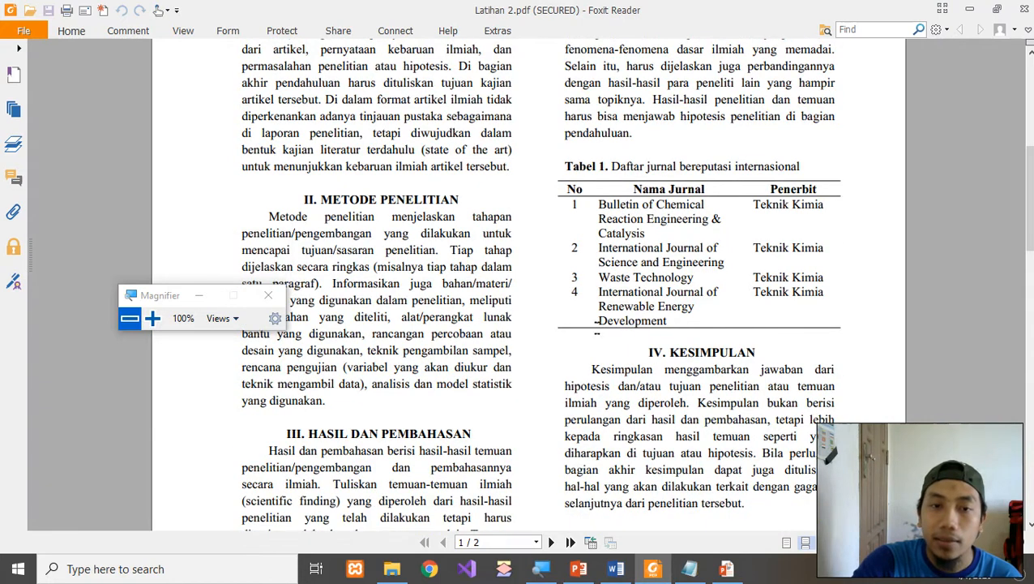
# Back in Word, add two blank lines after the Pendahuluan text above IV. KESIMPULAN.
pyautogui.click(616, 568)
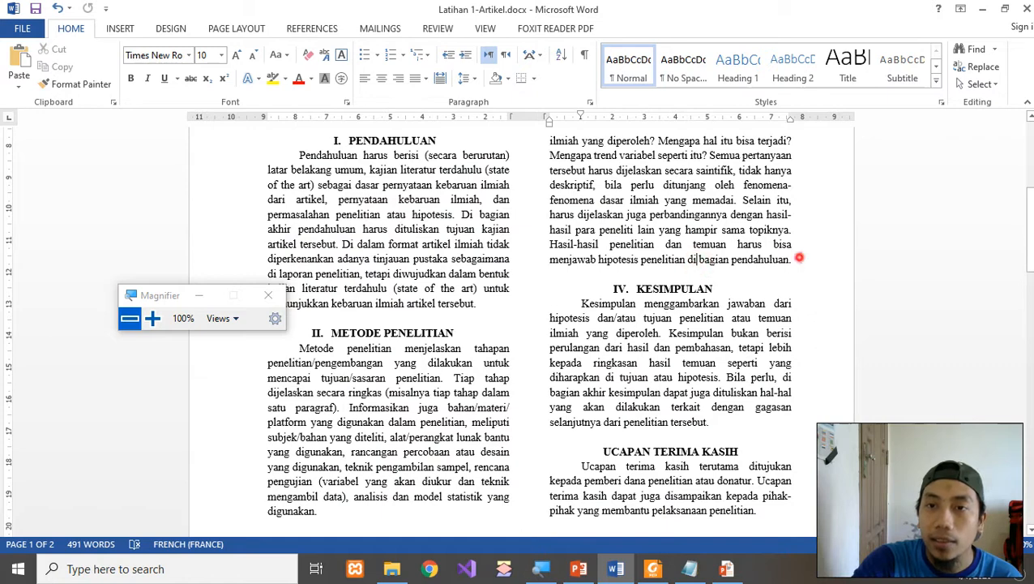
pyautogui.press('Return')
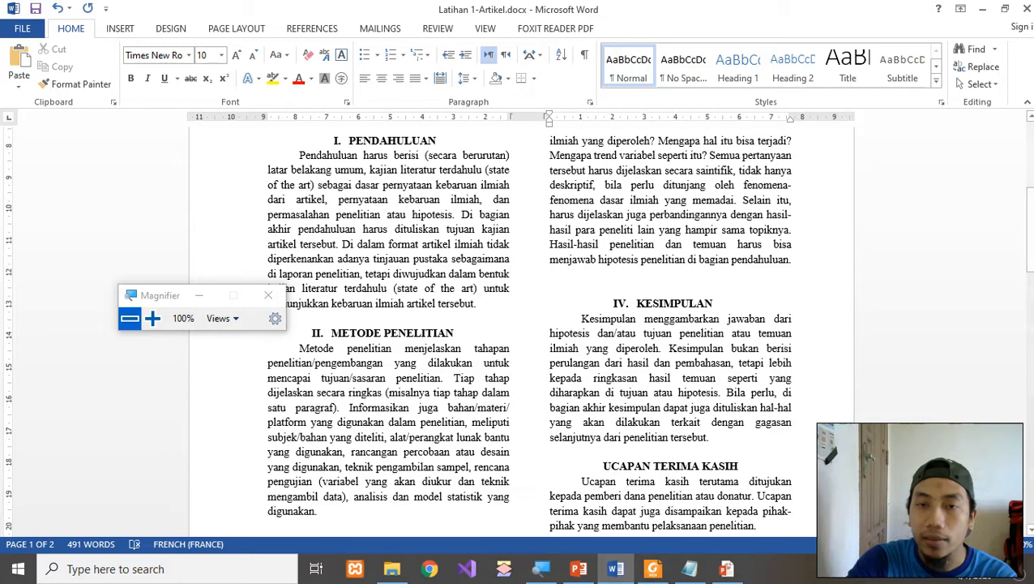
pyautogui.press('Return')
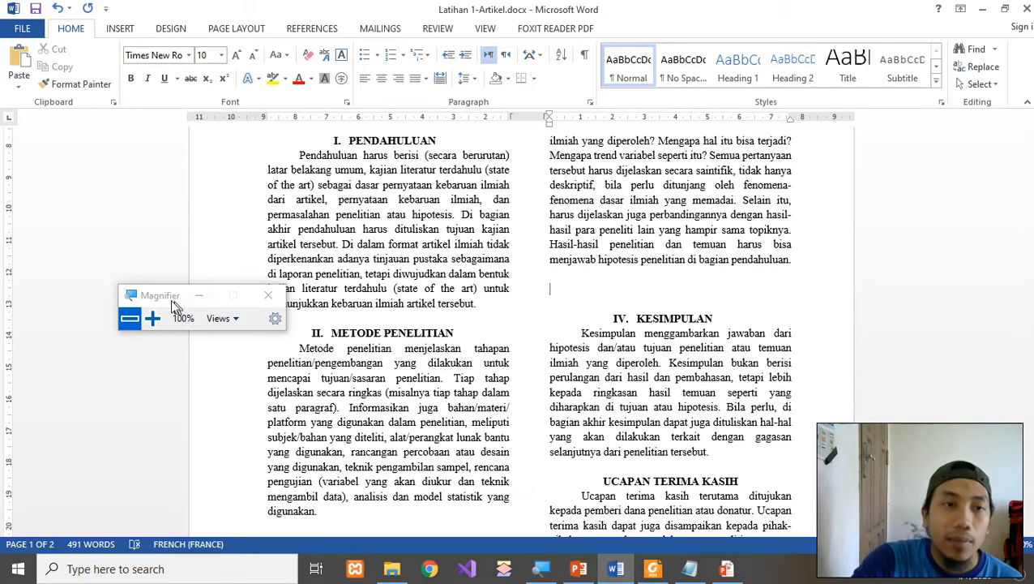
pyautogui.moveTo(166, 300); pyautogui.dragTo(778, 173)
pyautogui.click(767, 184)
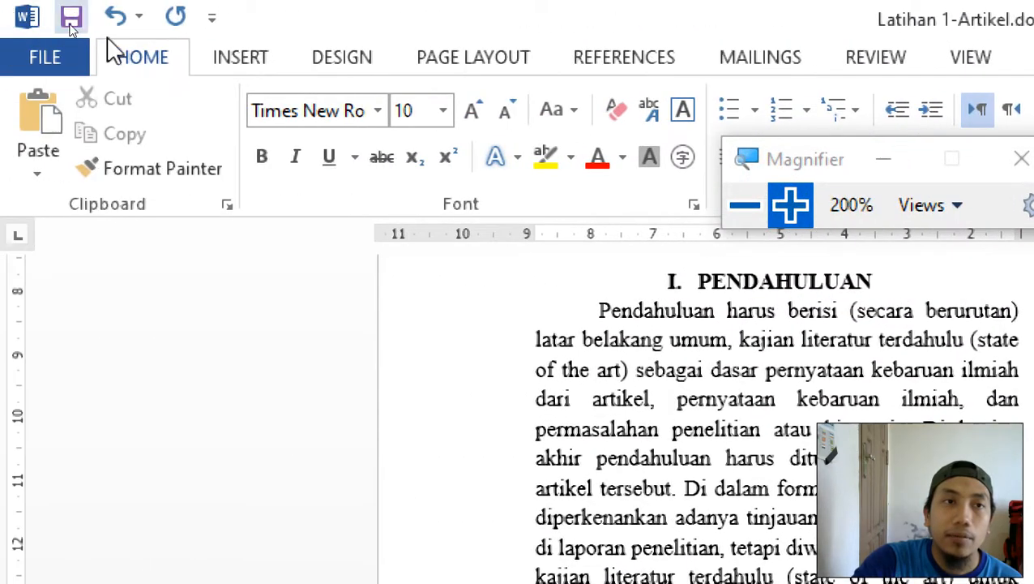
pyautogui.click(110, 57)
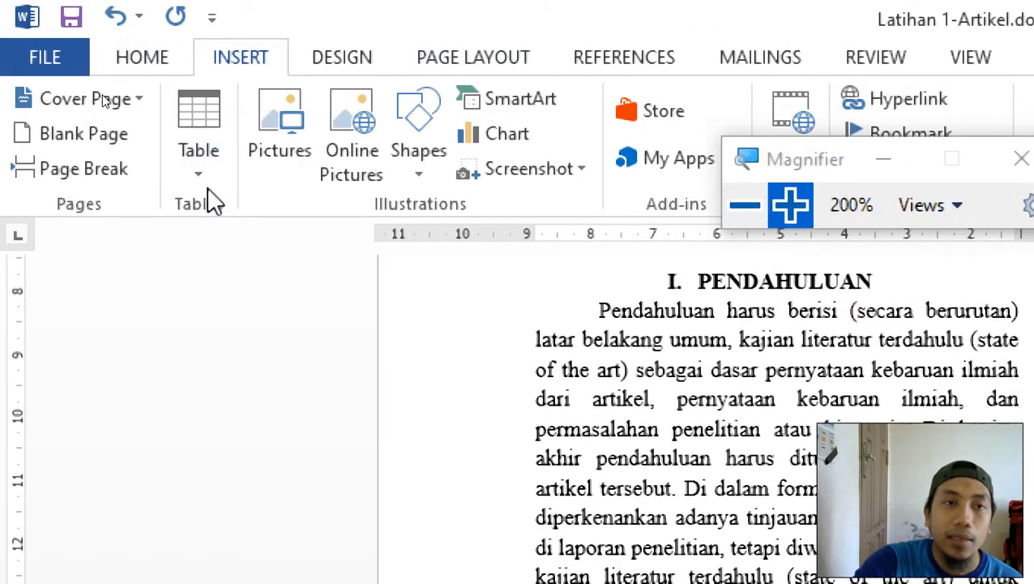
# Insert a three-column, two-row table below the Pendahuluan text in the right column.
pyautogui.click(194, 170)
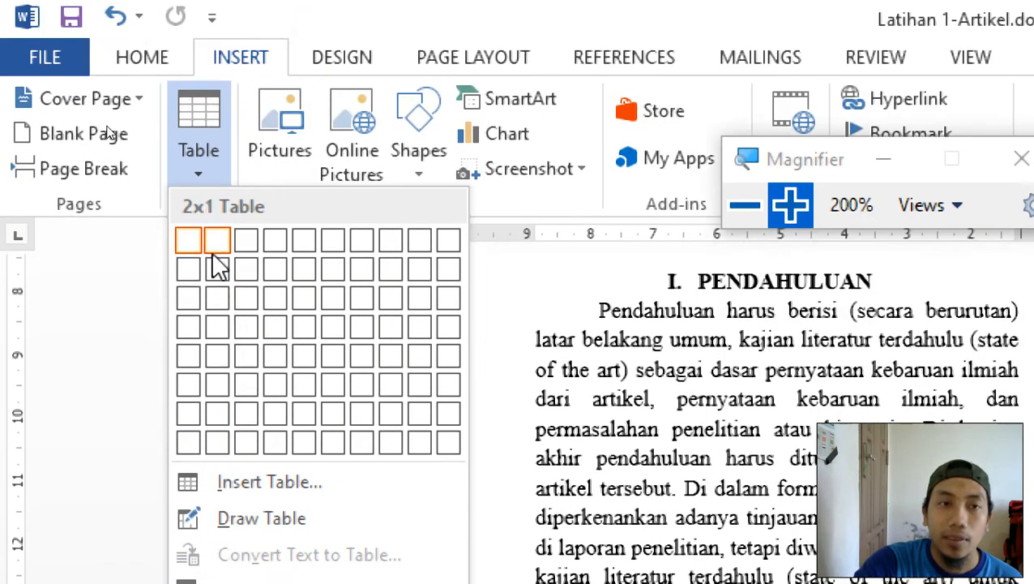
pyautogui.click(257, 284)
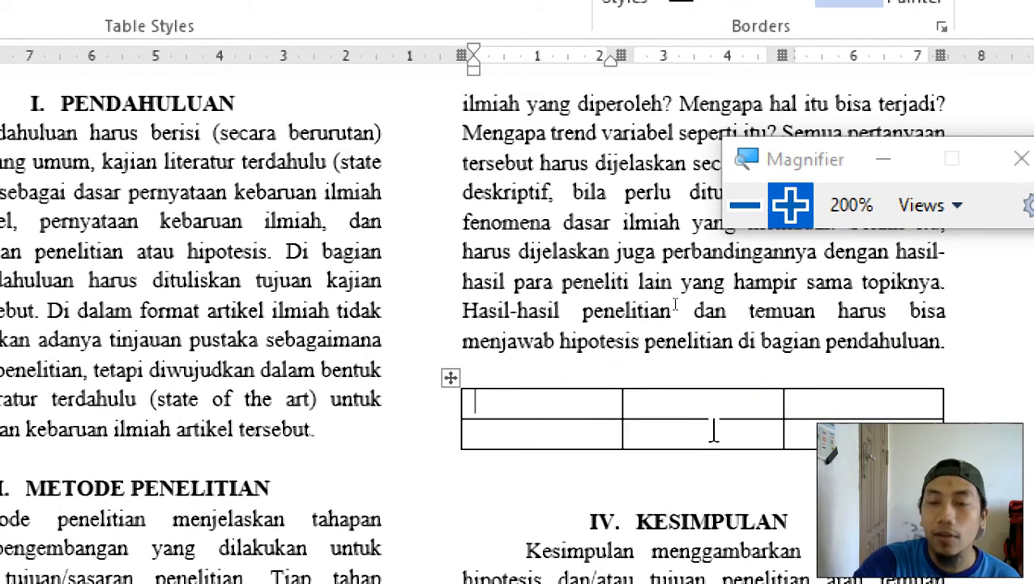
pyautogui.click(750, 210)
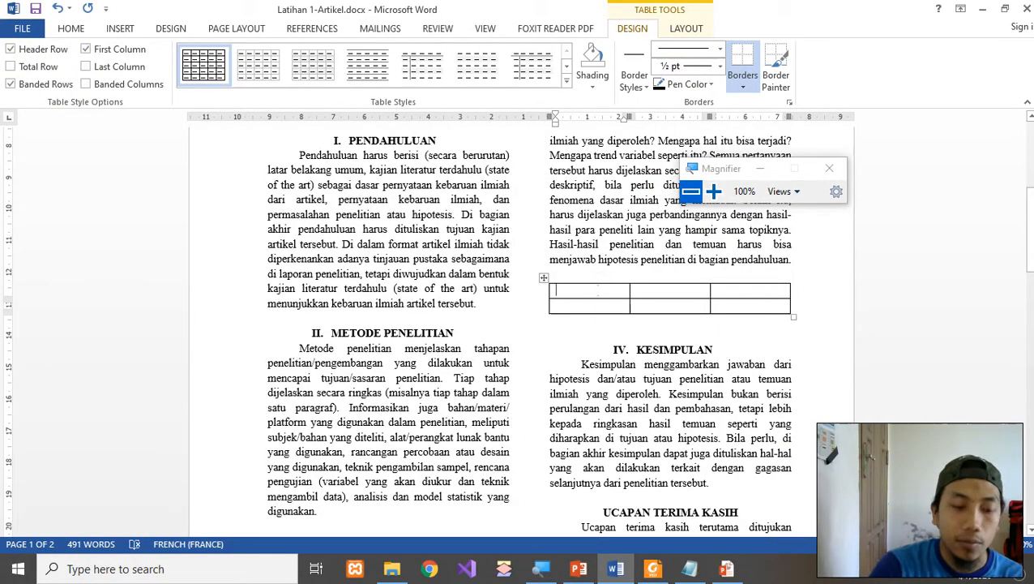
# Type 'No' in the first header cell and reposition the Notepad journal notes.
pyautogui.write('No')
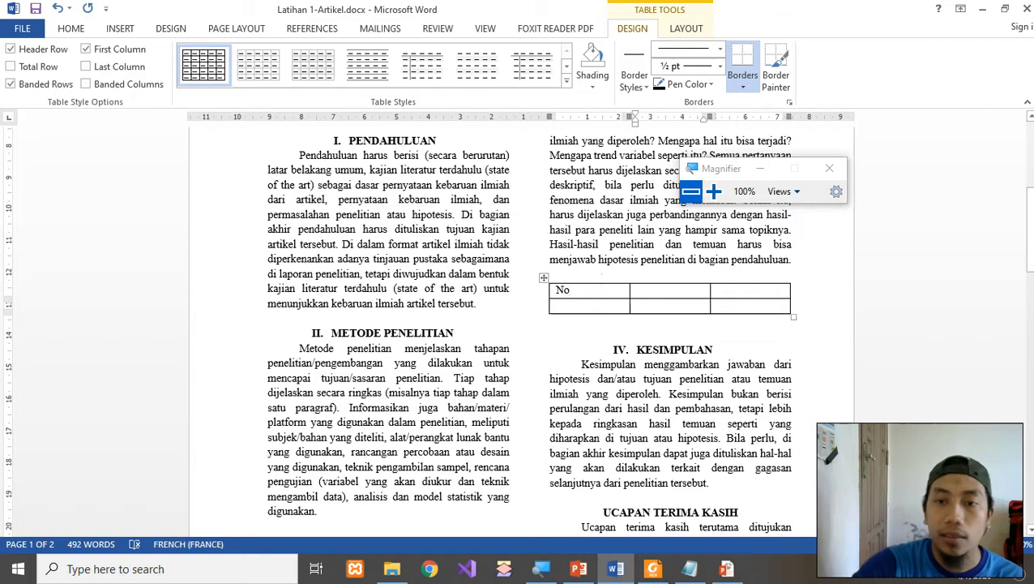
pyautogui.click(693, 567)
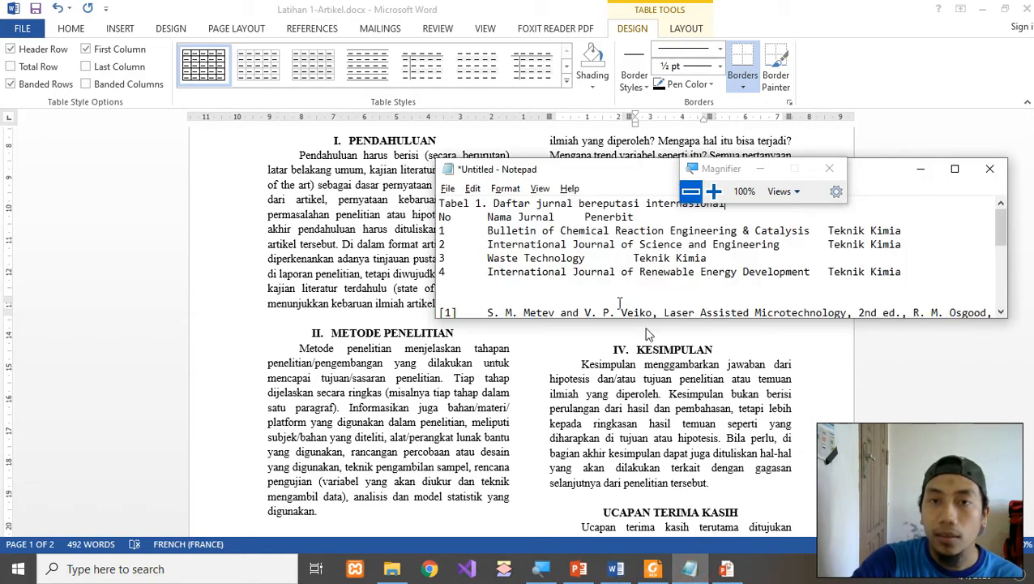
pyautogui.moveTo(612, 180); pyautogui.dragTo(651, 290)
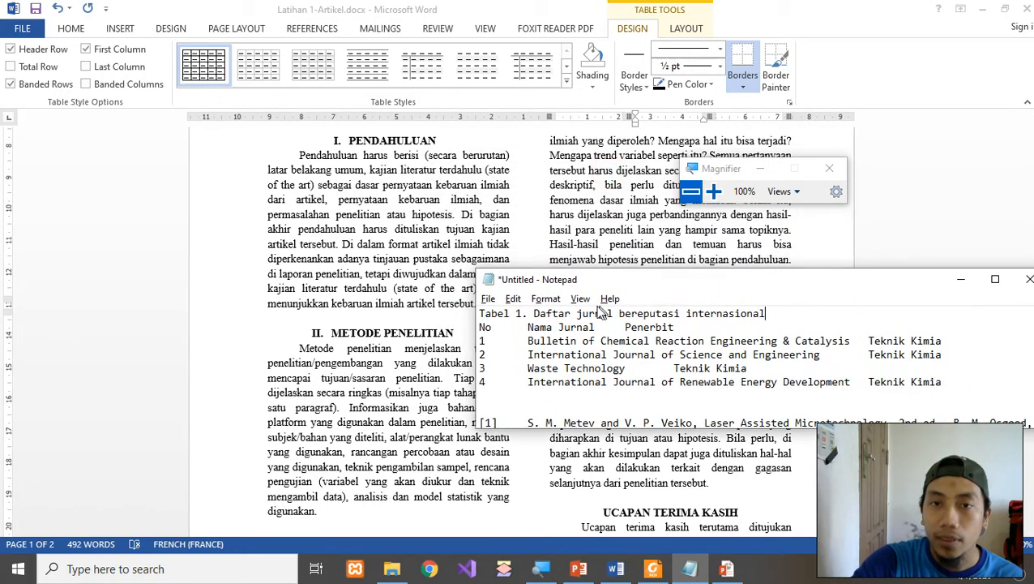
pyautogui.hotkey('alt', 'Tab')
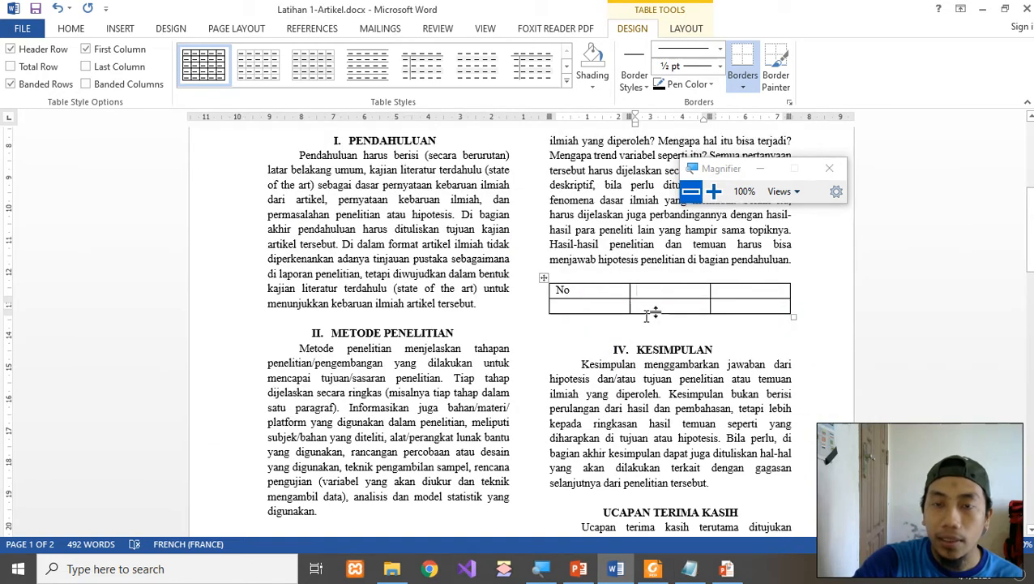
# Enter 'Nama Jurnal' and 'Penerbit' in the next header cells, then switch to Latihan 2.pdf.
pyautogui.write('nal')
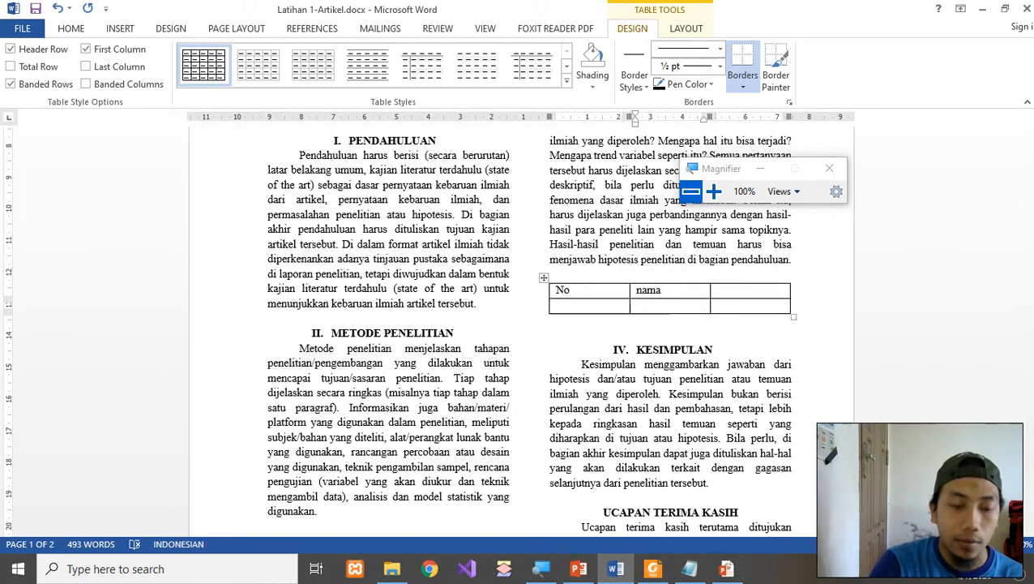
pyautogui.press('Tab')
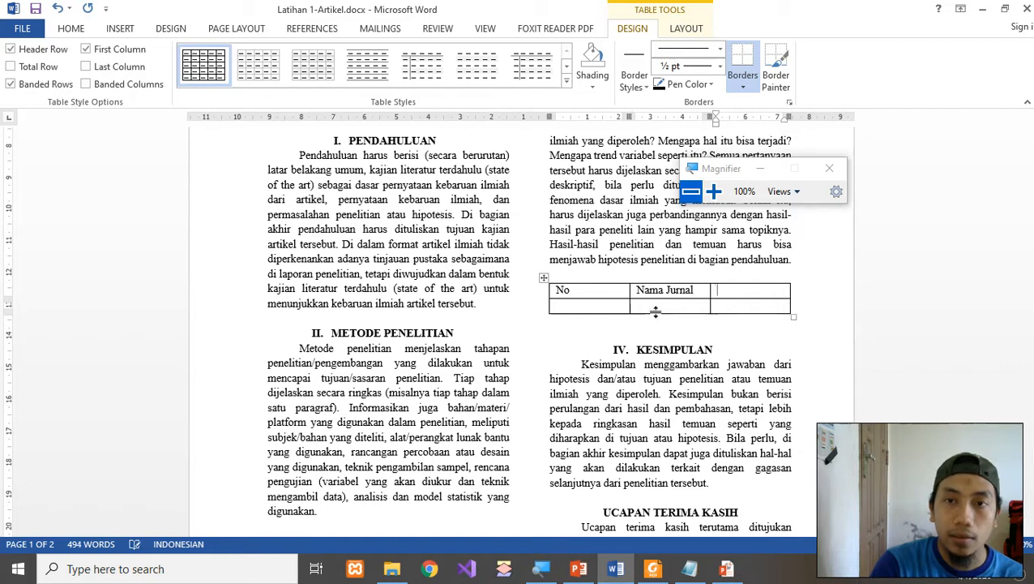
pyautogui.write('Penerbit')
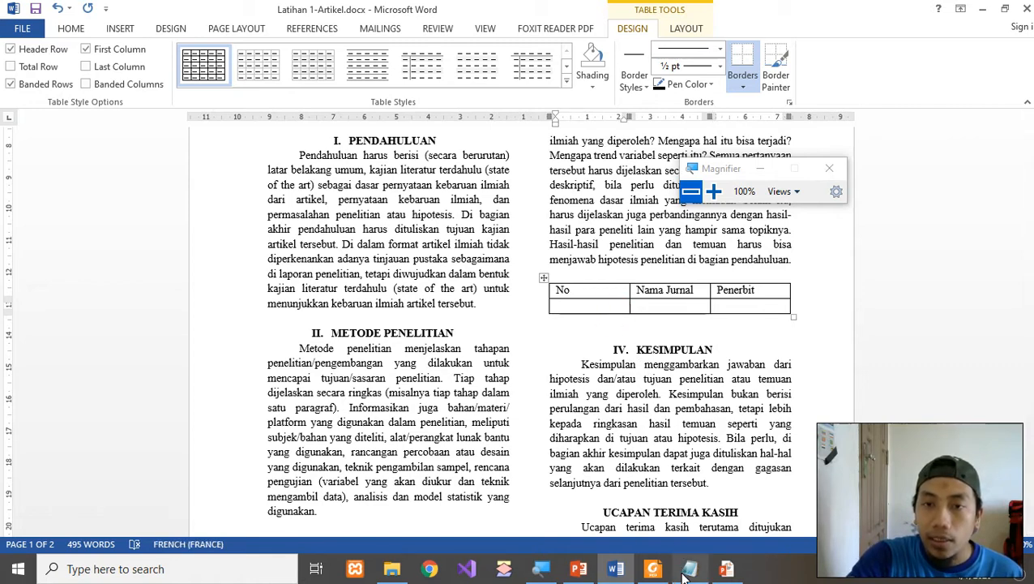
pyautogui.click(724, 169)
pyautogui.moveTo(725, 175); pyautogui.dragTo(819, 169)
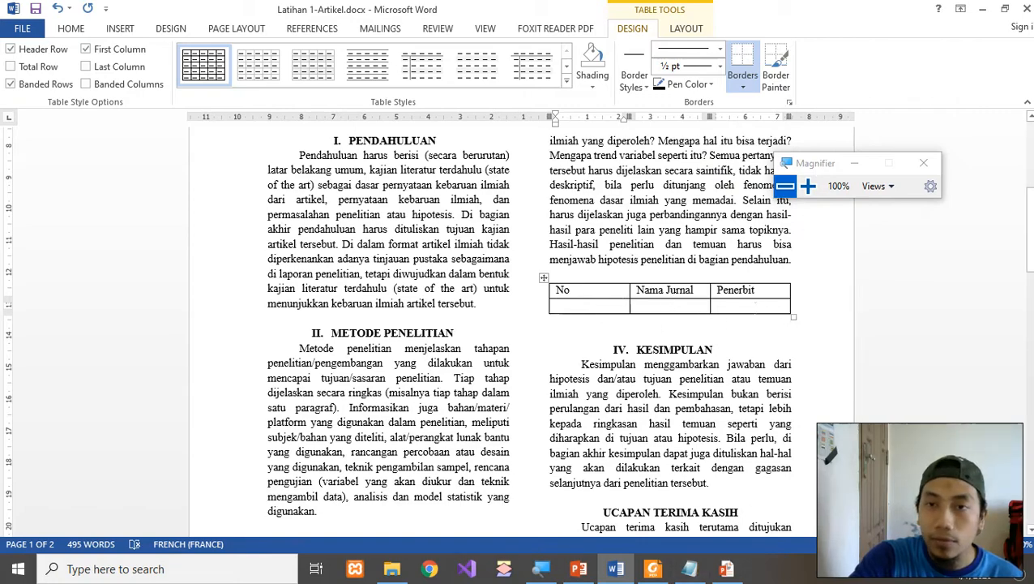
pyautogui.click(807, 187)
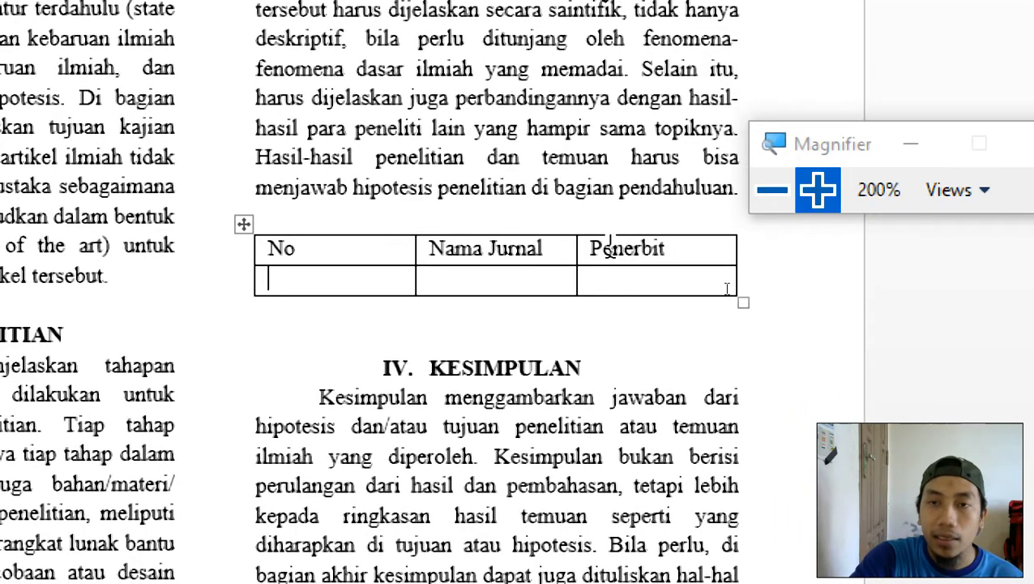
pyautogui.click(770, 193)
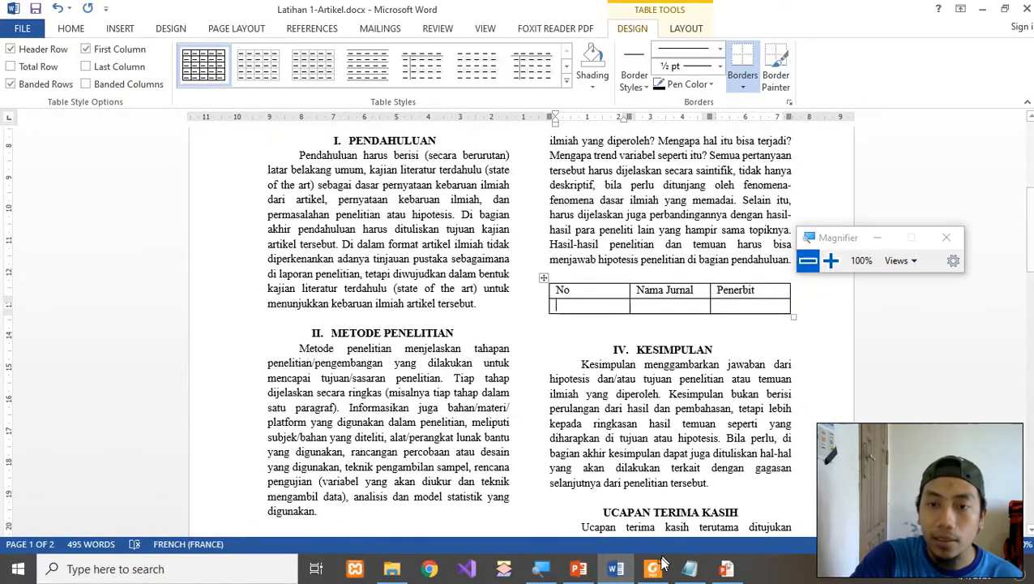
pyautogui.click(660, 565)
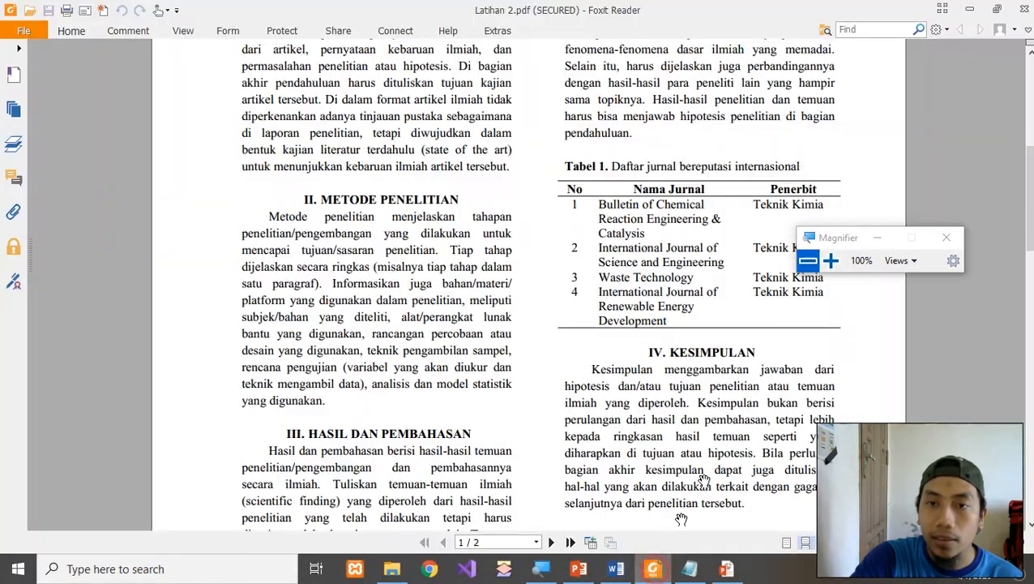
# Leave Foxit Reader and return to the Latihan 1-Artikel.docx table in Word.
pyautogui.click(616, 568)
pyautogui.click(831, 260)
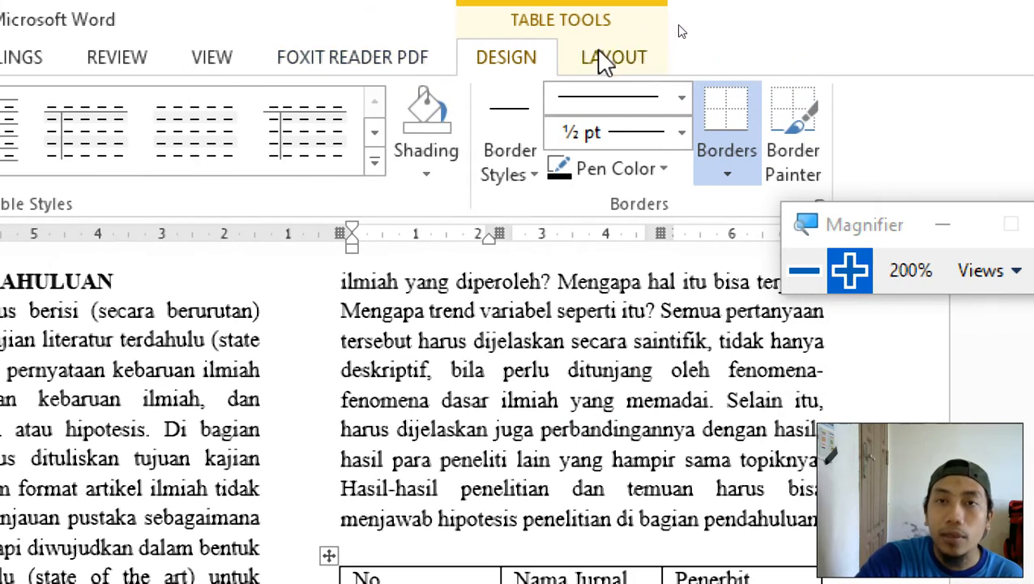
# Add empty rows until the journal table has four data rows.
pyautogui.click(607, 57)
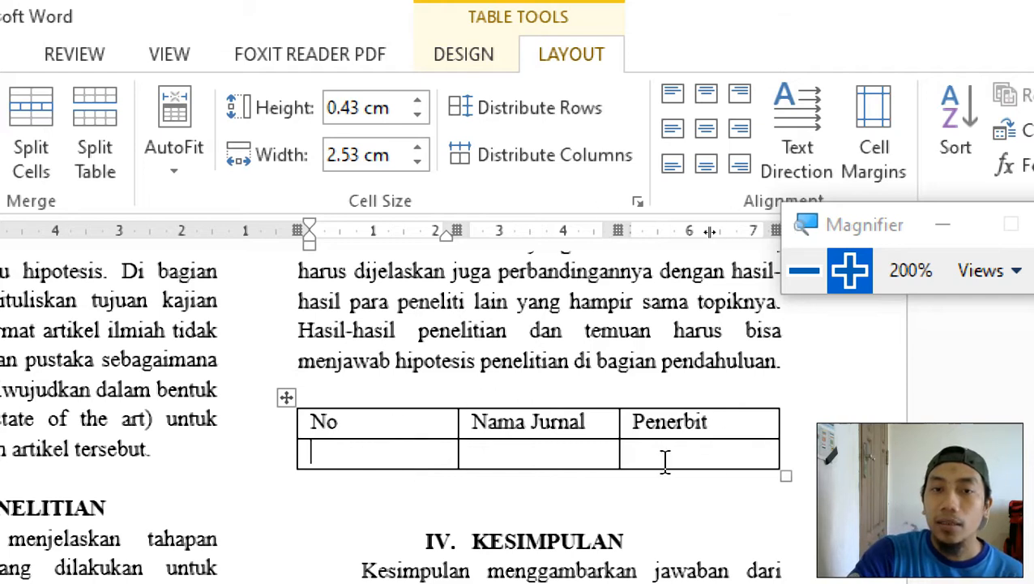
pyautogui.click(535, 452)
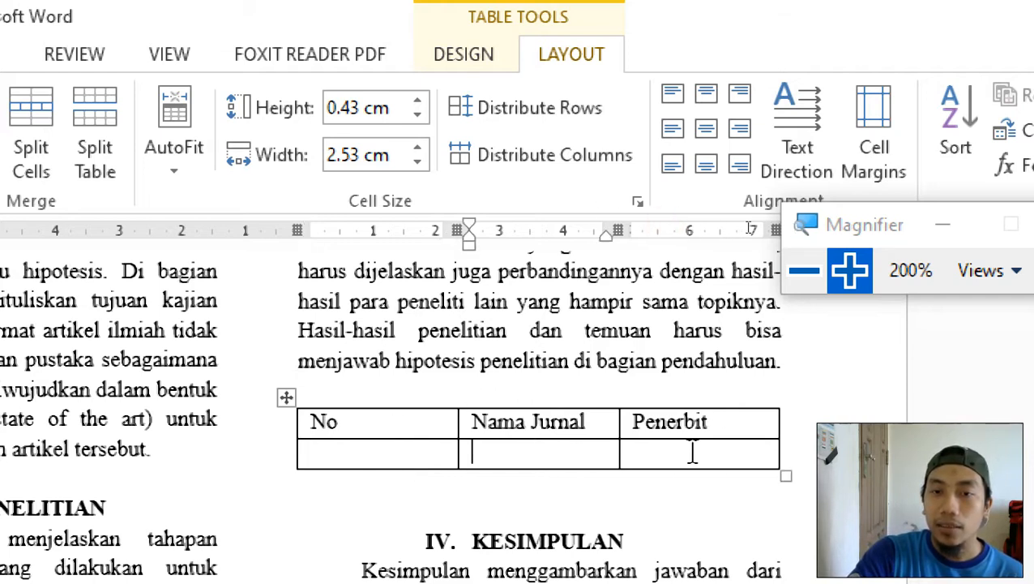
pyautogui.click(387, 452)
pyautogui.press('Tab')
pyautogui.press('Tab')
pyautogui.press('Tab')
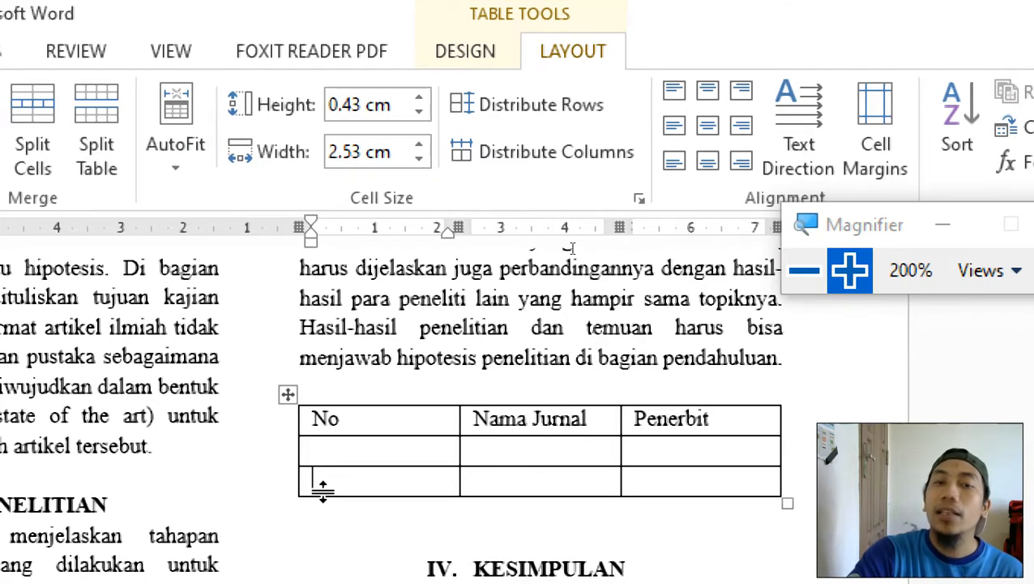
pyautogui.click(612, 480)
pyautogui.click(715, 484)
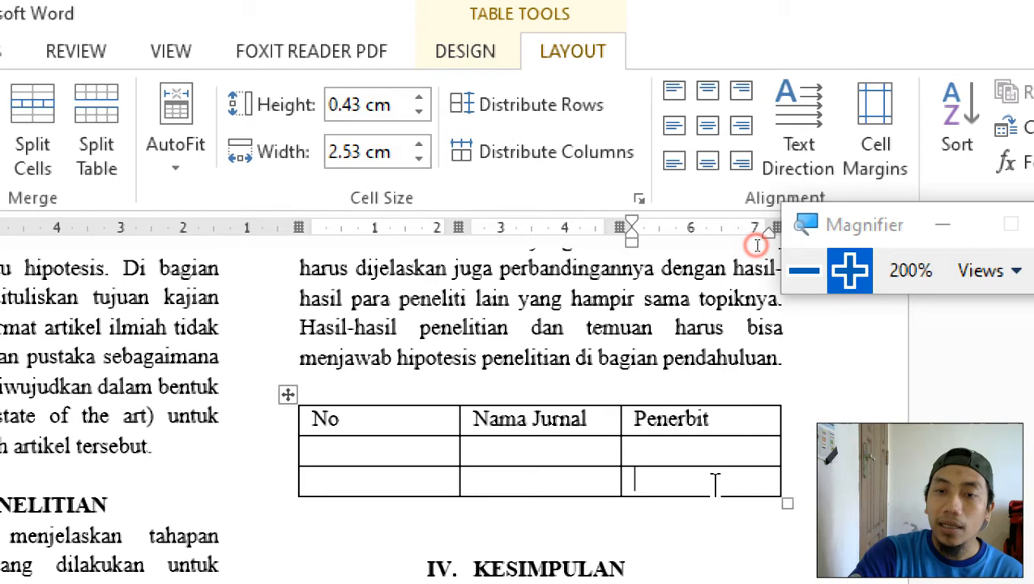
pyautogui.click(804, 484)
pyautogui.click(698, 480)
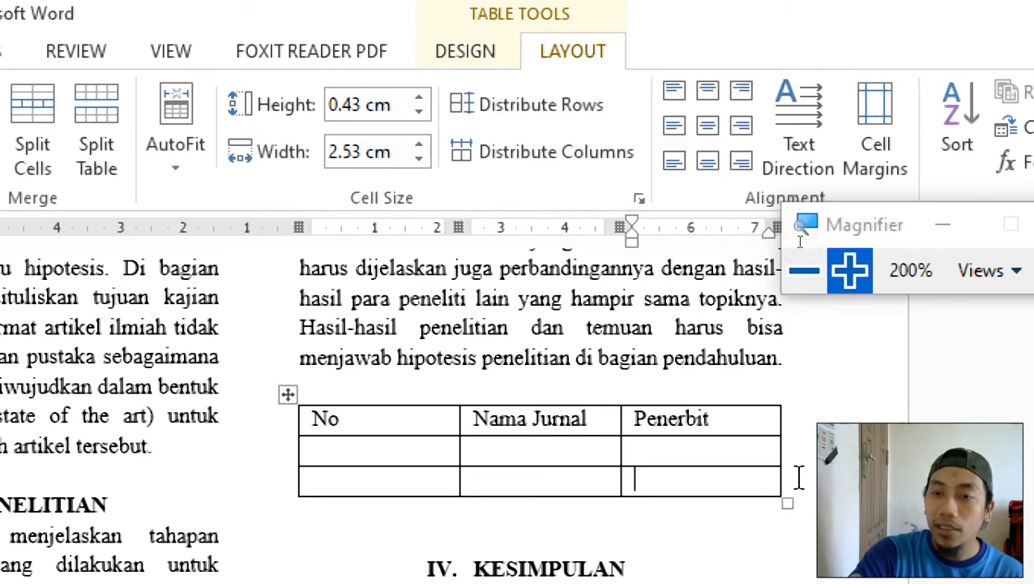
pyautogui.click(798, 484)
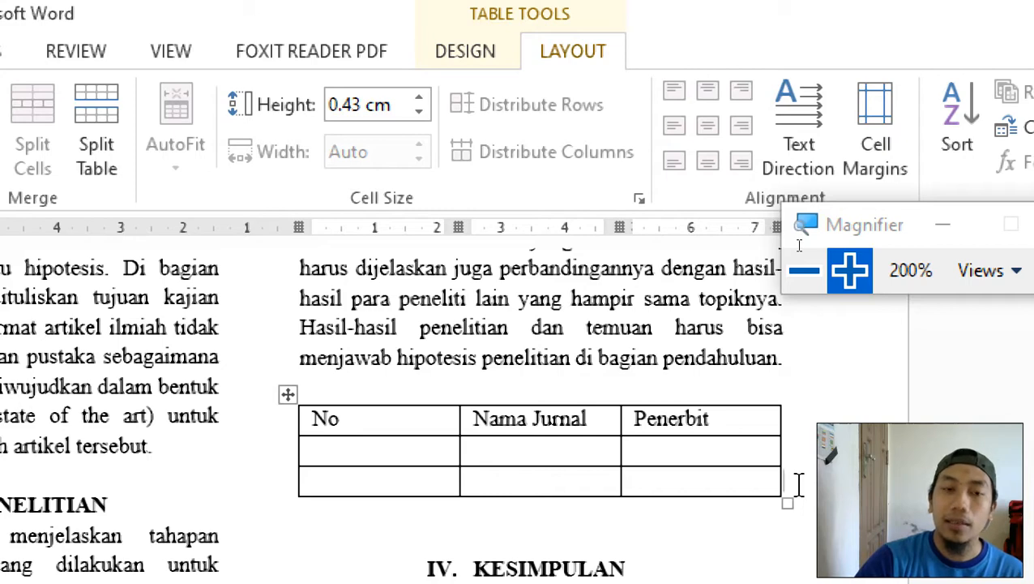
pyautogui.press('Return')
pyautogui.scroll(-1, 795, 484)
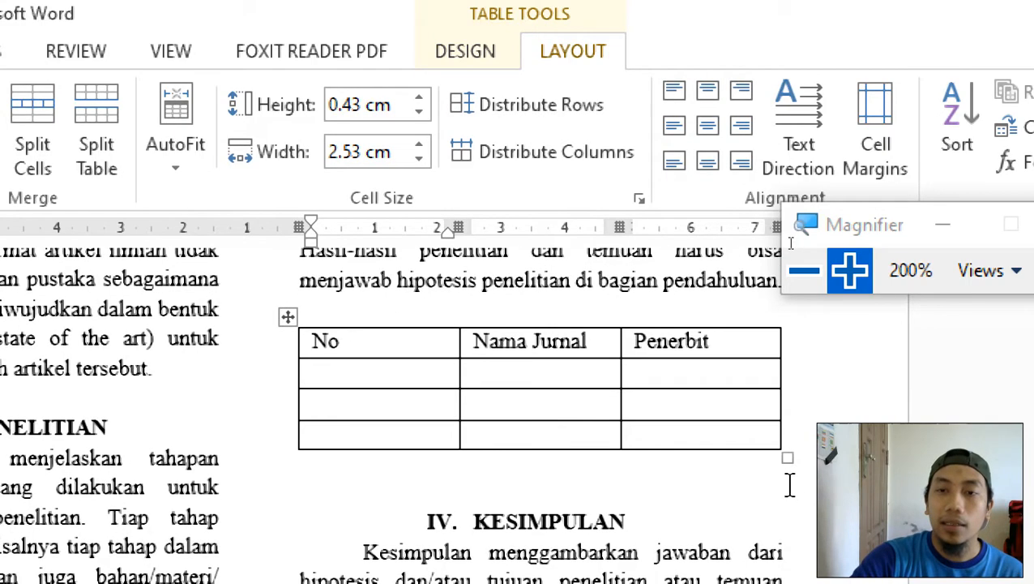
pyautogui.click(801, 435)
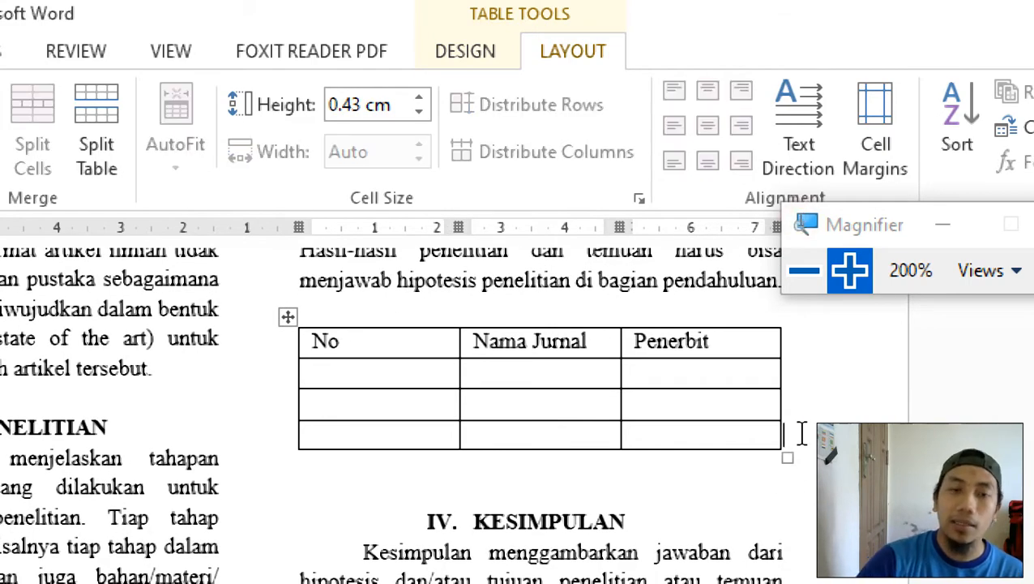
pyautogui.press('Return')
# Number the four data rows 1, 2, 3 and 4 in the No column.
pyautogui.click(328, 376)
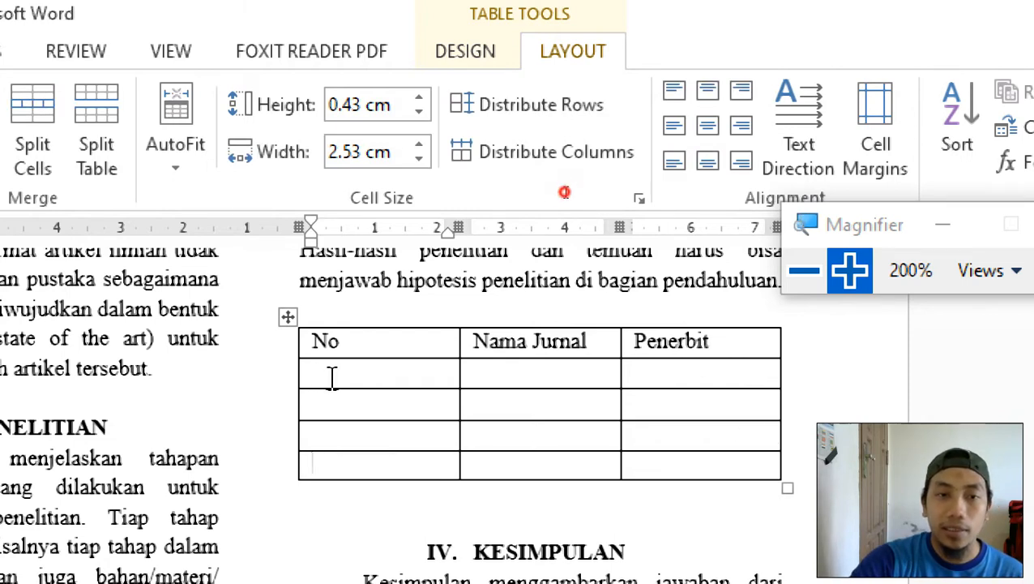
pyautogui.click(339, 405)
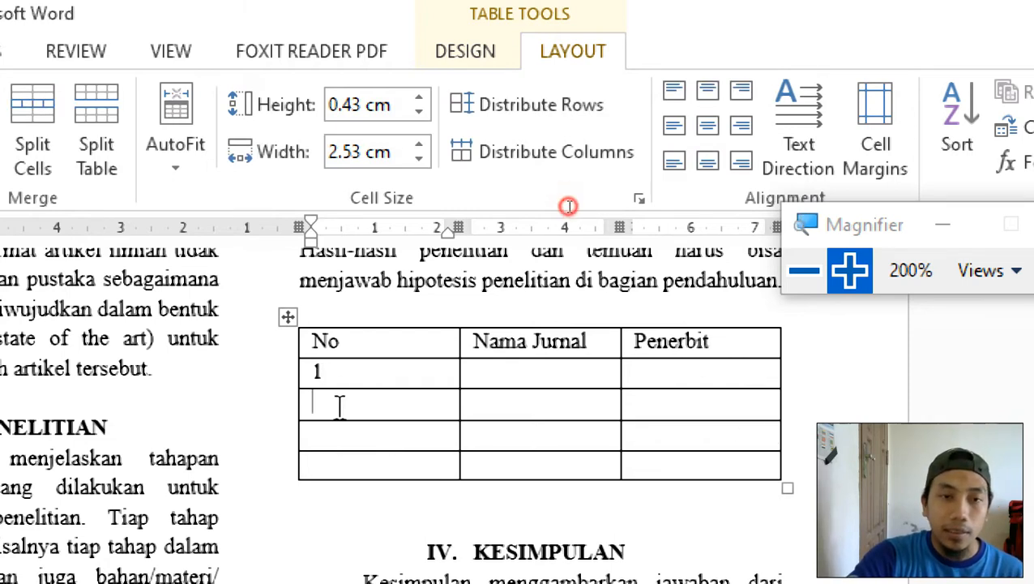
pyautogui.click(341, 440)
pyautogui.write('3')
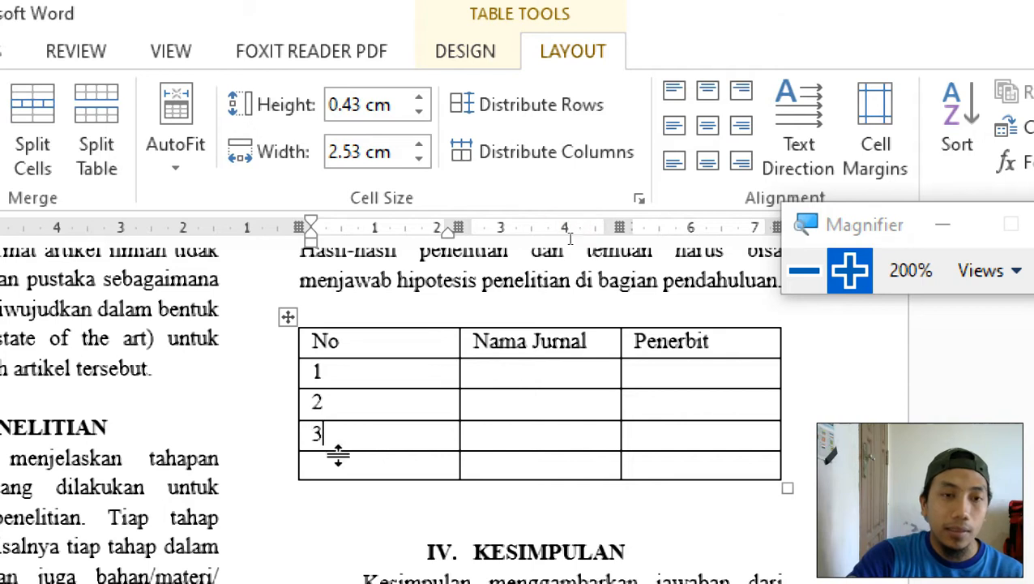
pyautogui.click(342, 461)
pyautogui.write('4')
pyautogui.click(517, 401)
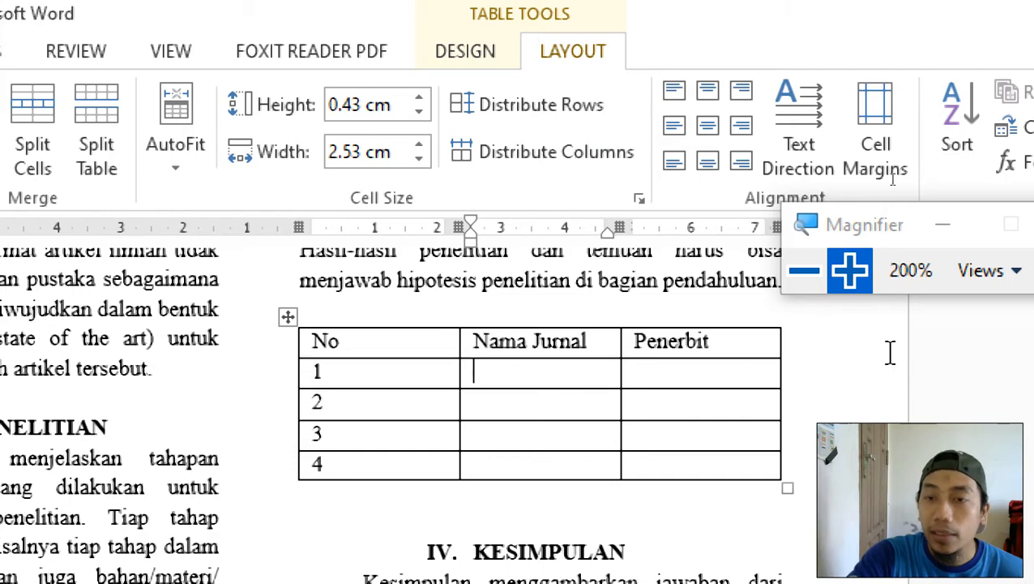
# Drag the column borders to narrow No and widen Nama Jurnal to 4.43 cm.
pyautogui.scroll(3, 798, 458)
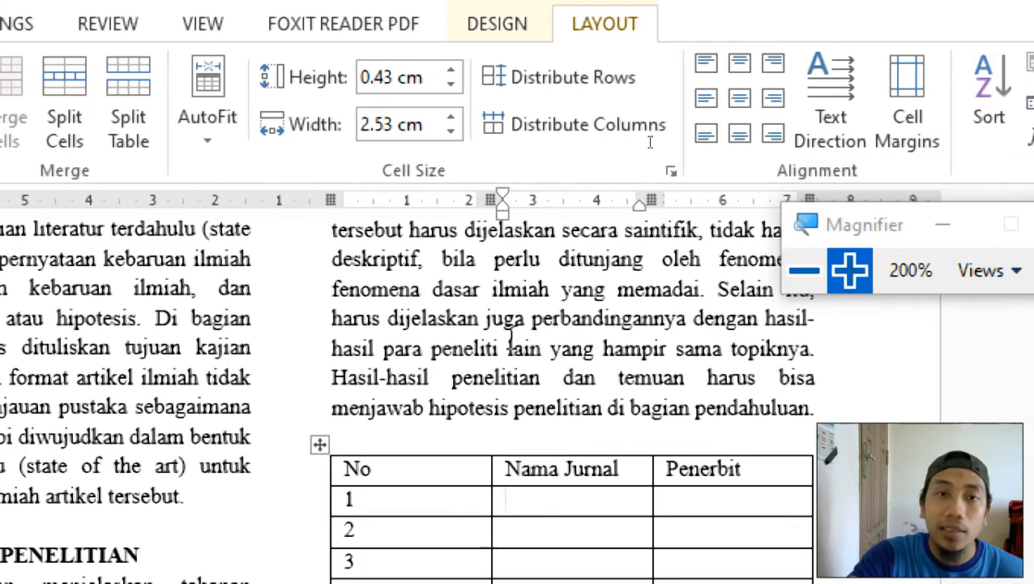
pyautogui.scroll(-2, 491, 201)
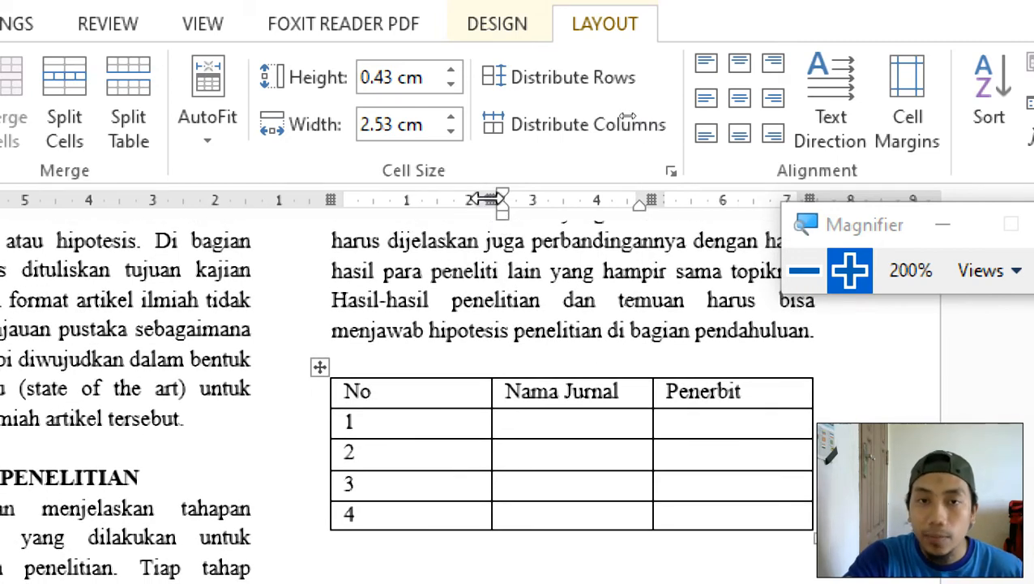
pyautogui.moveTo(496, 199); pyautogui.dragTo(417, 208)
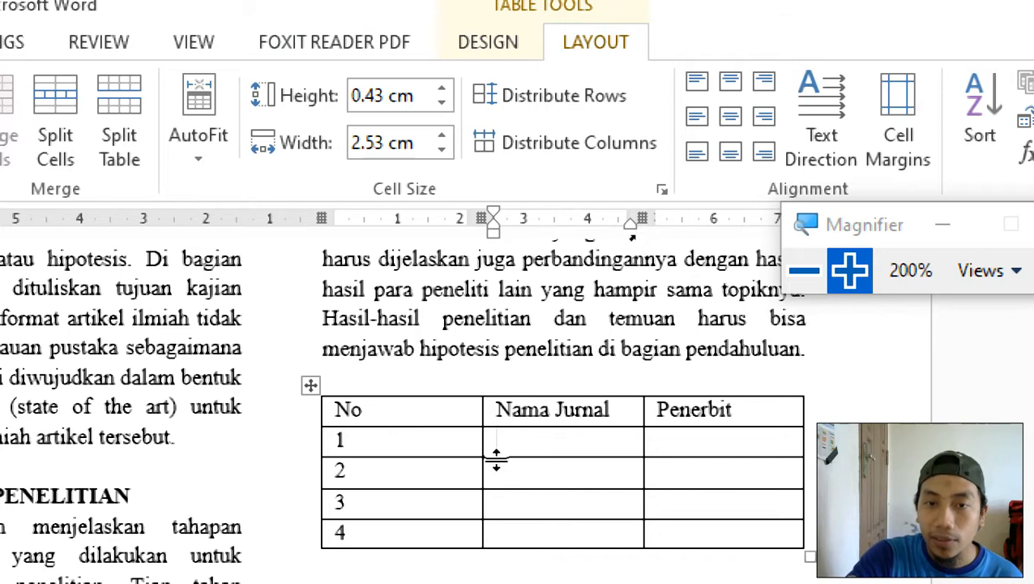
pyautogui.moveTo(484, 443); pyautogui.dragTo(346, 445)
pyautogui.click(430, 441)
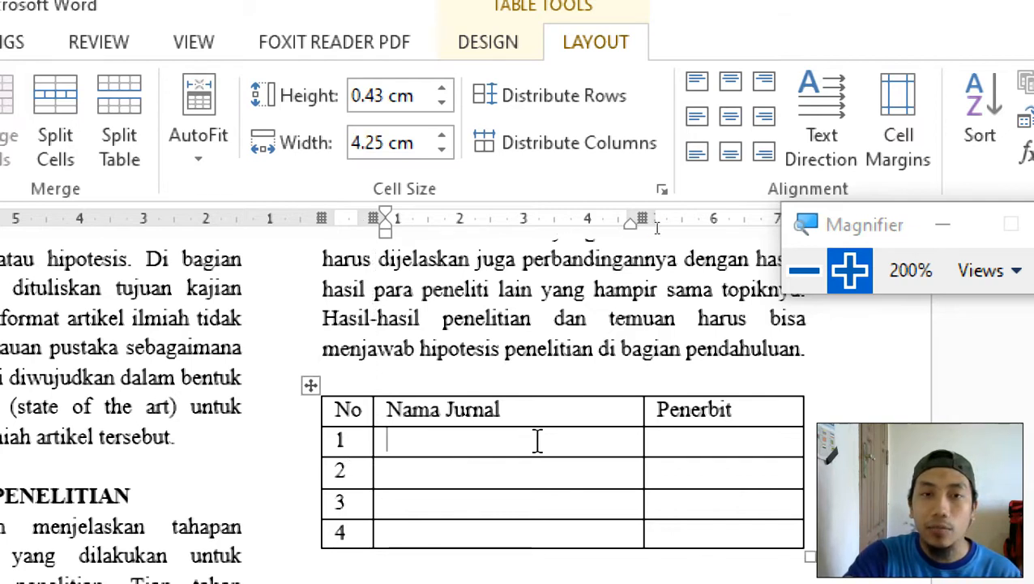
pyautogui.hotkey('ctrl', 'z')
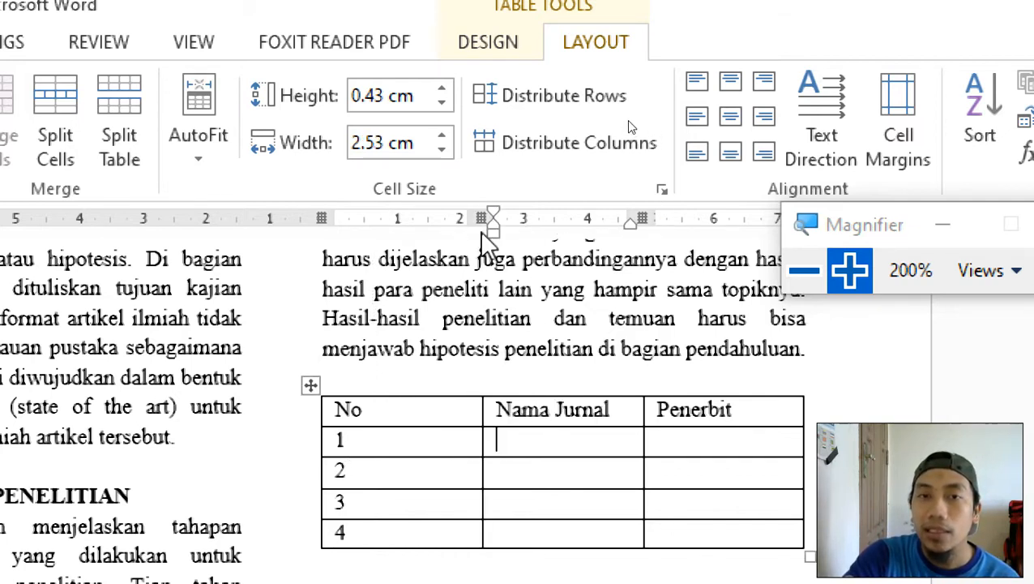
pyautogui.moveTo(481, 231)
pyautogui.mouseDown()
pyautogui.moveTo(476, 219)
pyautogui.moveTo(351, 231)
pyautogui.moveTo(358, 224)
pyautogui.moveTo(335, 222)
pyautogui.moveTo(428, 230)
pyautogui.moveTo(346, 232)
pyautogui.moveTo(484, 224)
pyautogui.mouseUp()
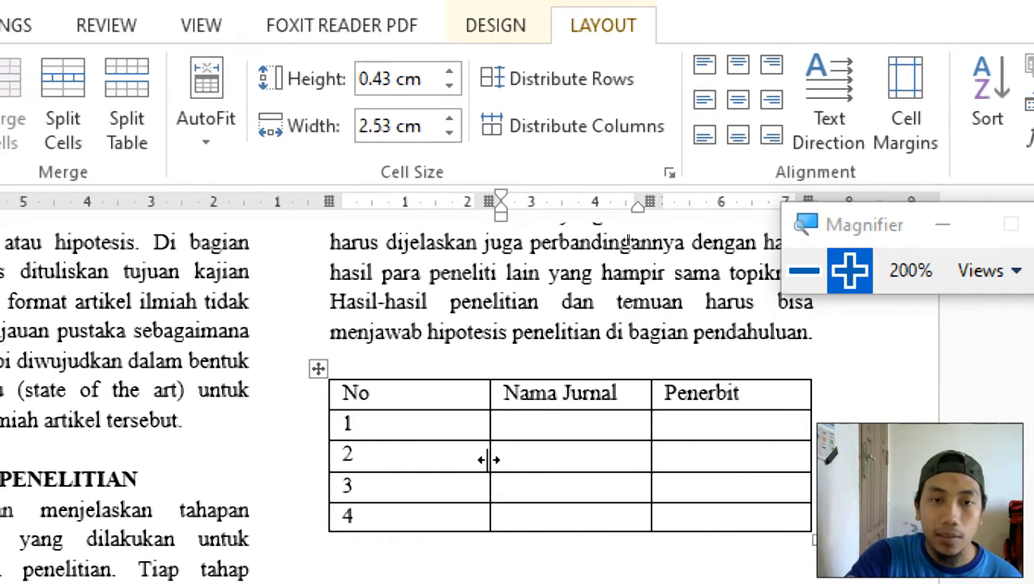
pyautogui.moveTo(487, 423); pyautogui.dragTo(368, 422)
pyautogui.click(575, 438)
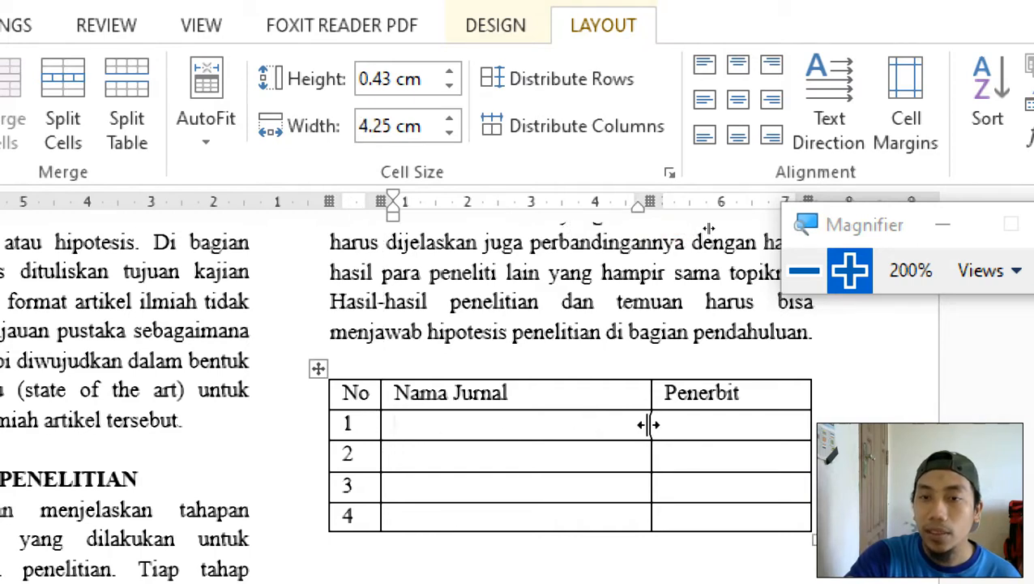
pyautogui.moveTo(648, 424); pyautogui.dragTo(661, 425)
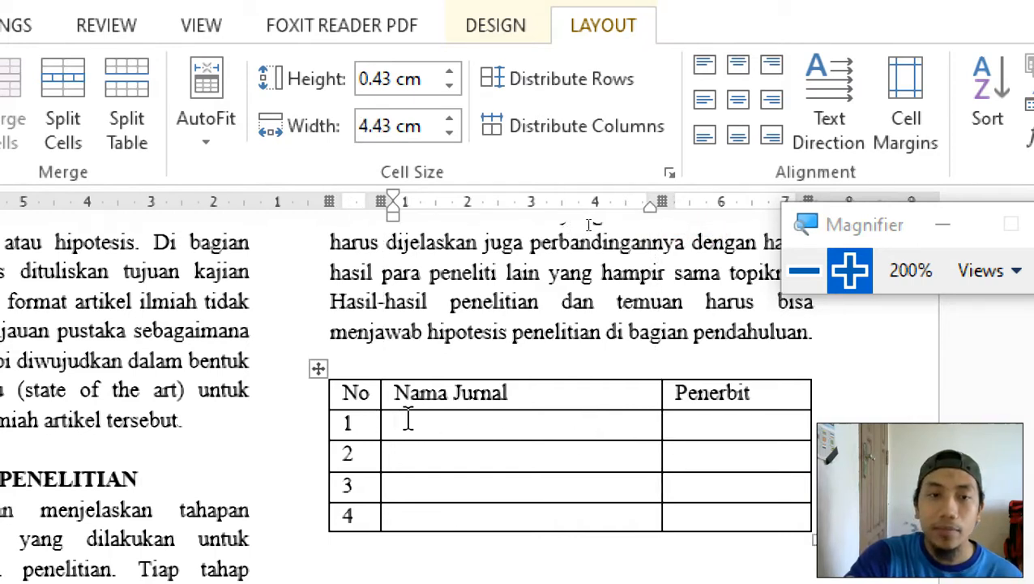
pyautogui.click(802, 276)
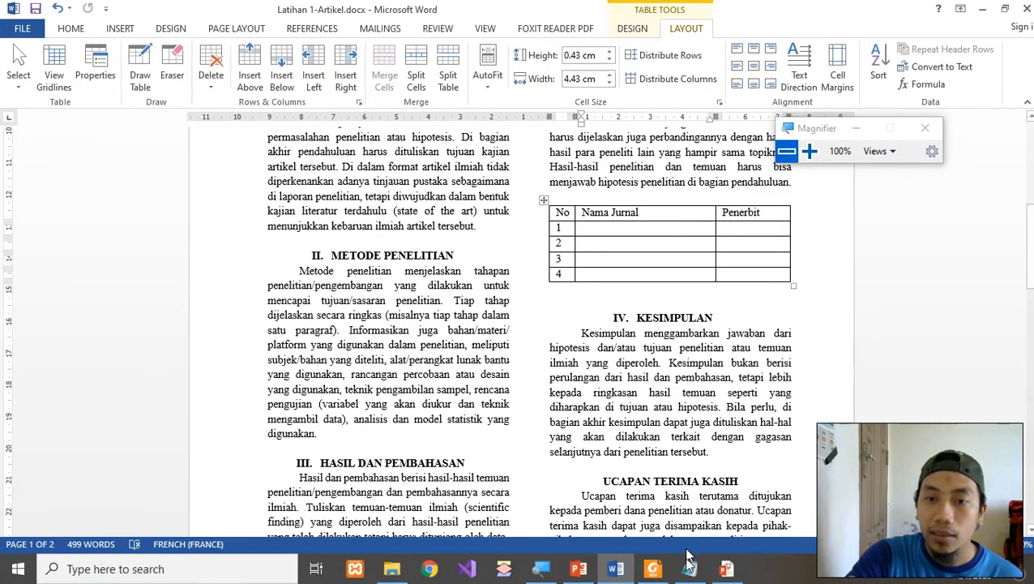
# Copy the first journal name and Teknik Kimia from Notepad into row 1.
pyautogui.click(689, 568)
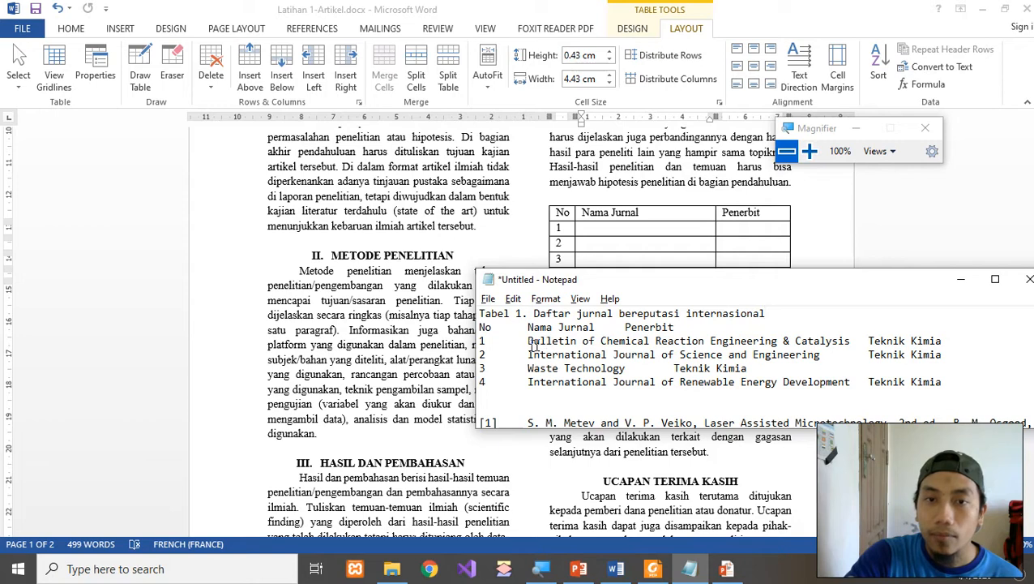
pyautogui.keyDown('shift'); pyautogui.click(853, 340); pyautogui.keyUp('shift')
pyautogui.hotkey('ctrl', 'c')
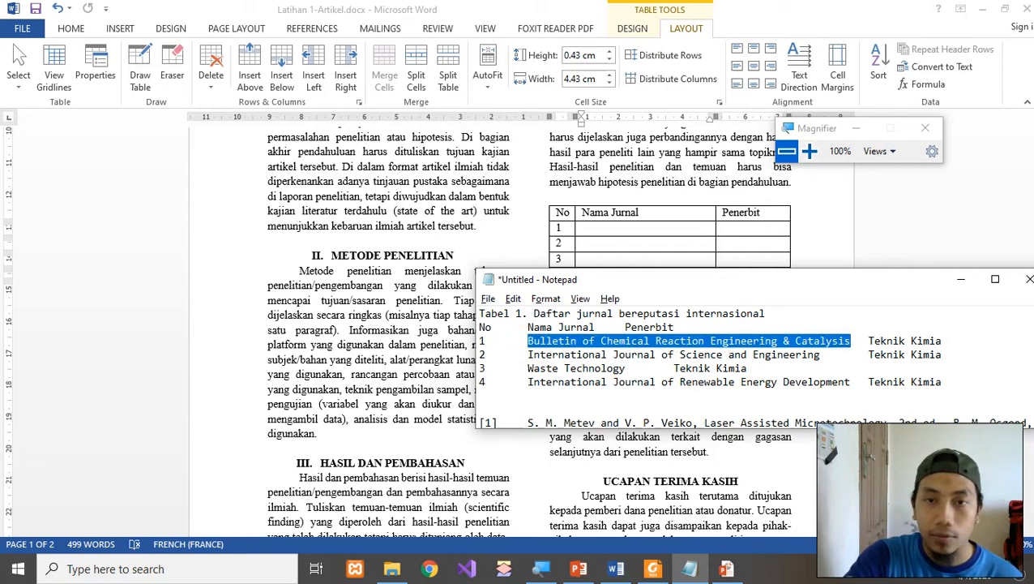
pyautogui.hotkey('alt', 'Tab')
pyautogui.hotkey('ctrl', 'v')
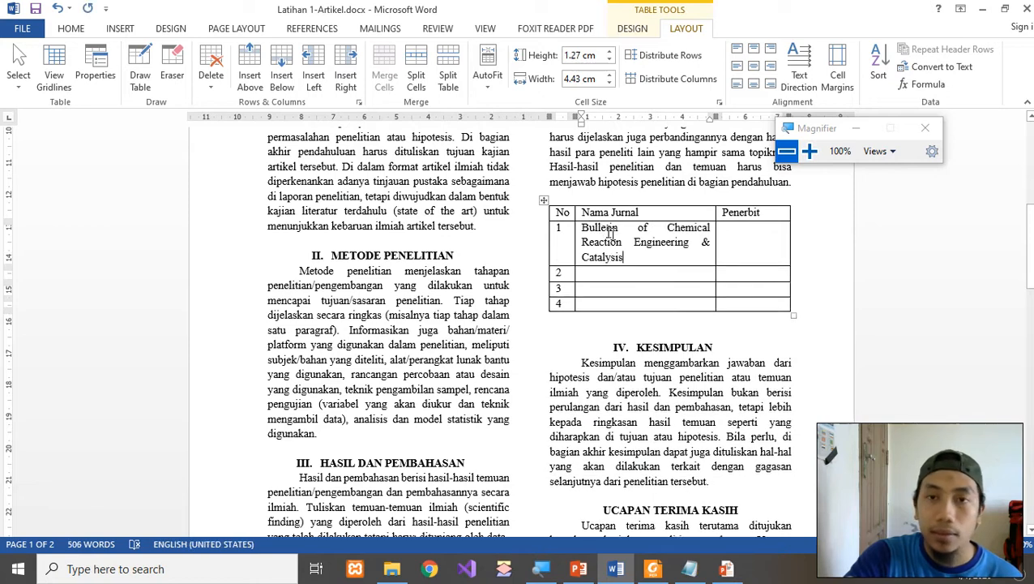
pyautogui.click(735, 243)
pyautogui.hotkey('alt', 'Tab')
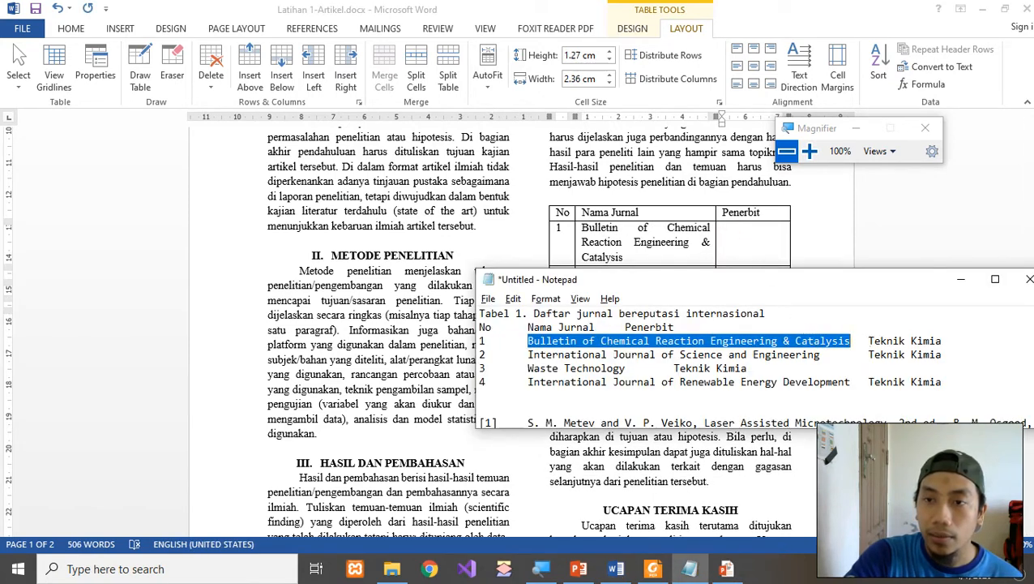
pyautogui.moveTo(869, 340); pyautogui.dragTo(938, 343)
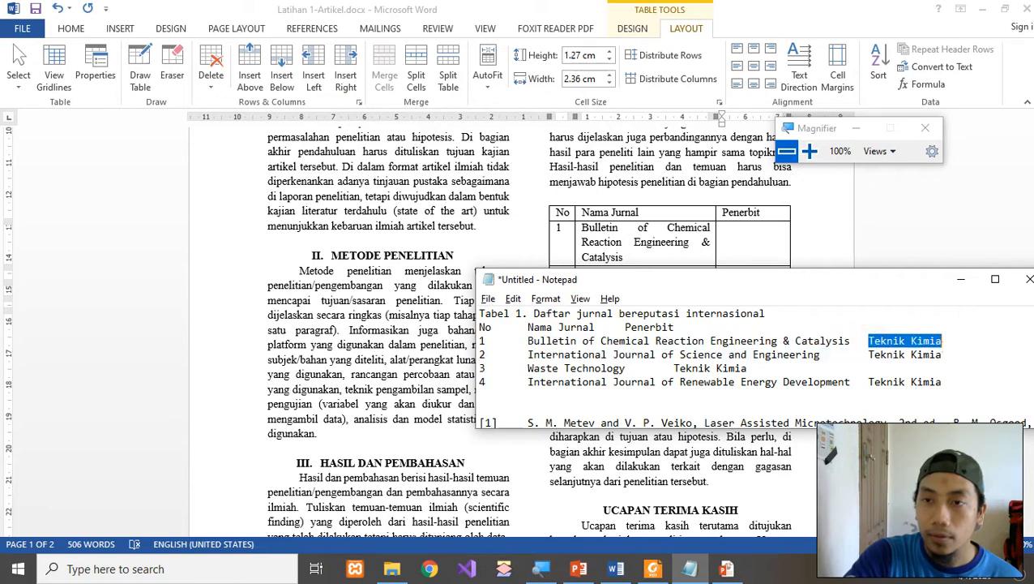
pyautogui.hotkey('alt', 'Tab')
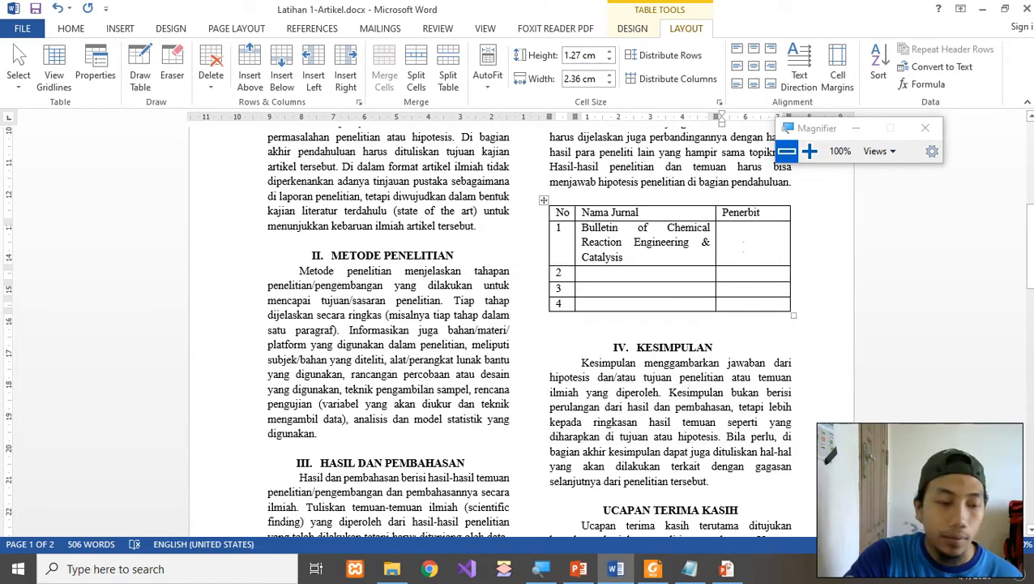
pyautogui.write('Teknik Kimia')
# Paste the second, third (Waste Technology) and fourth journal names from Notepad into rows 2–4.
pyautogui.click(640, 280)
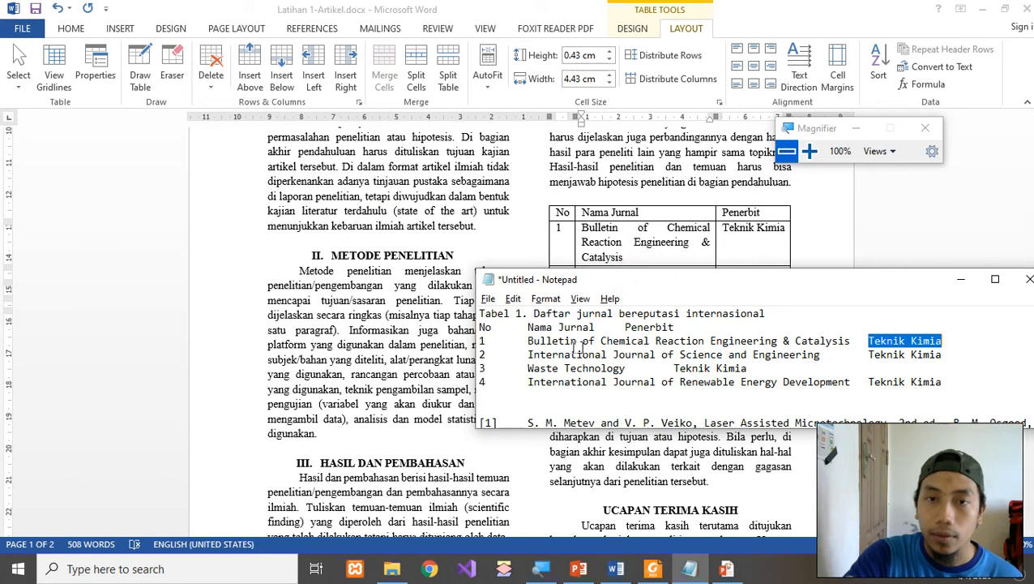
pyautogui.moveTo(528, 354); pyautogui.dragTo(820, 356)
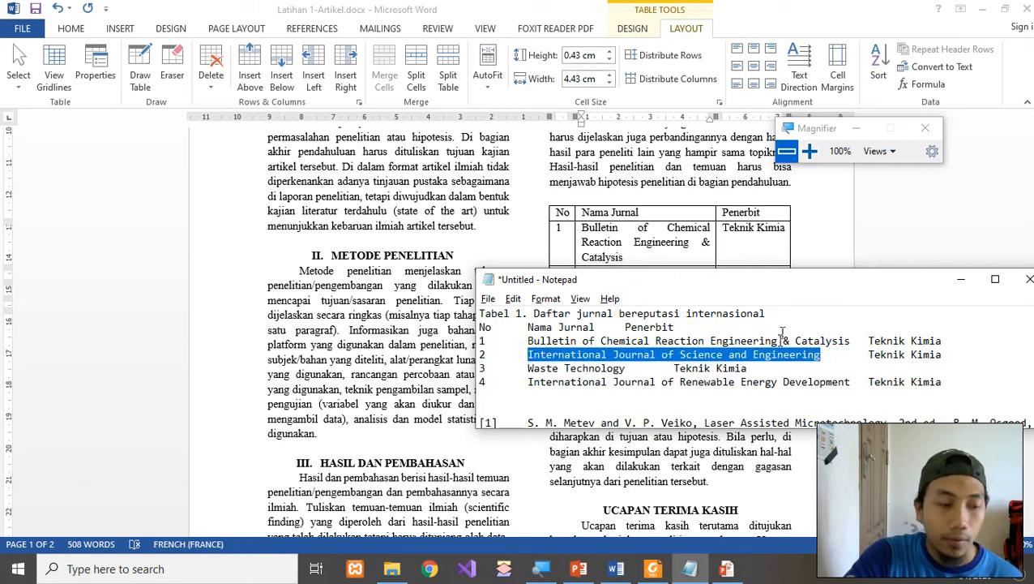
pyautogui.hotkey('ctrl', 'c')
pyautogui.hotkey('alt', 'Tab')
pyautogui.hotkey('ctrl', 'v')
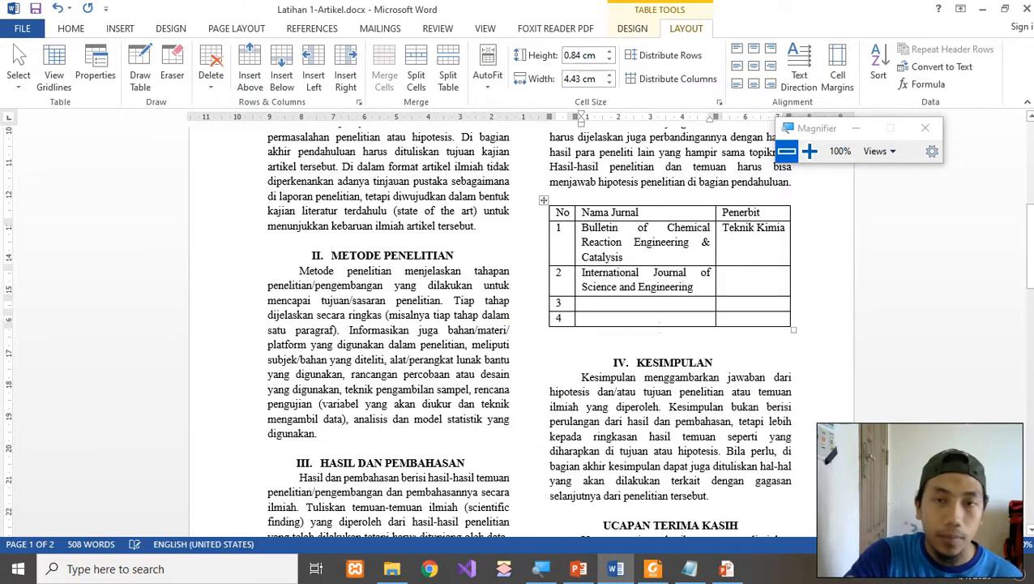
pyautogui.hotkey('alt', 'Tab')
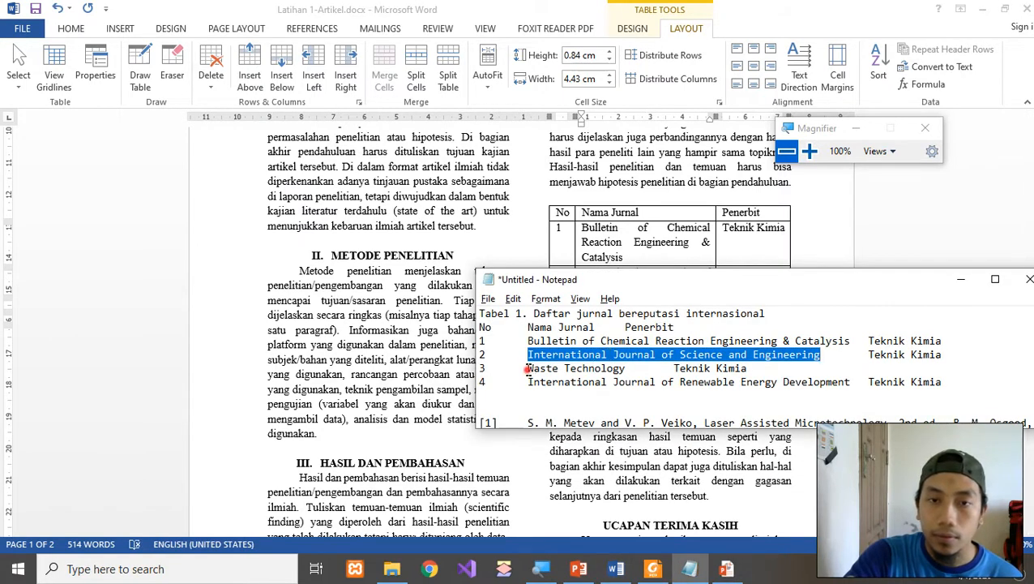
pyautogui.moveTo(528, 369); pyautogui.dragTo(625, 369)
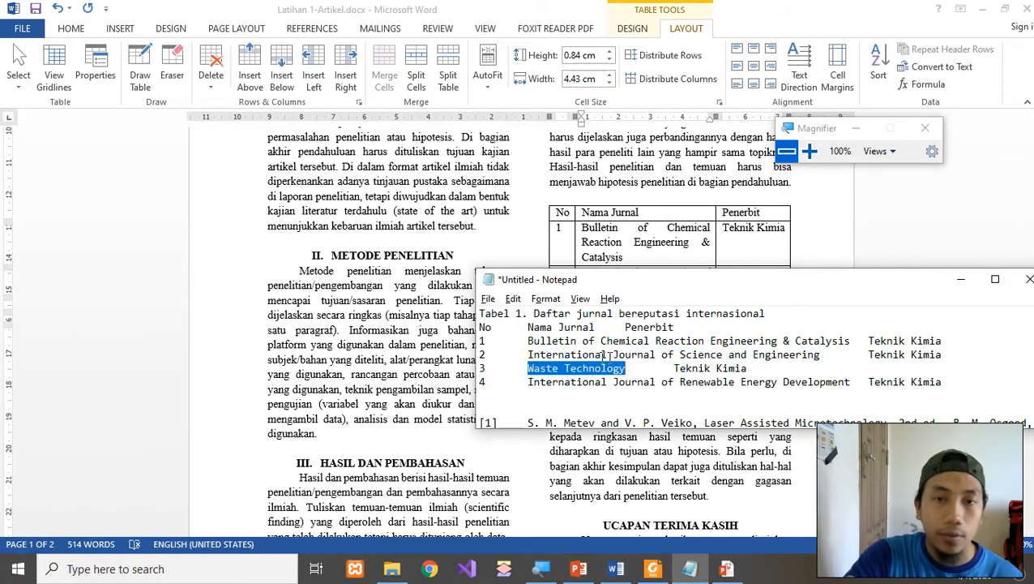
pyautogui.hotkey('alt', 'Tab')
pyautogui.click(590, 302)
pyautogui.hotkey('ctrl', 'v')
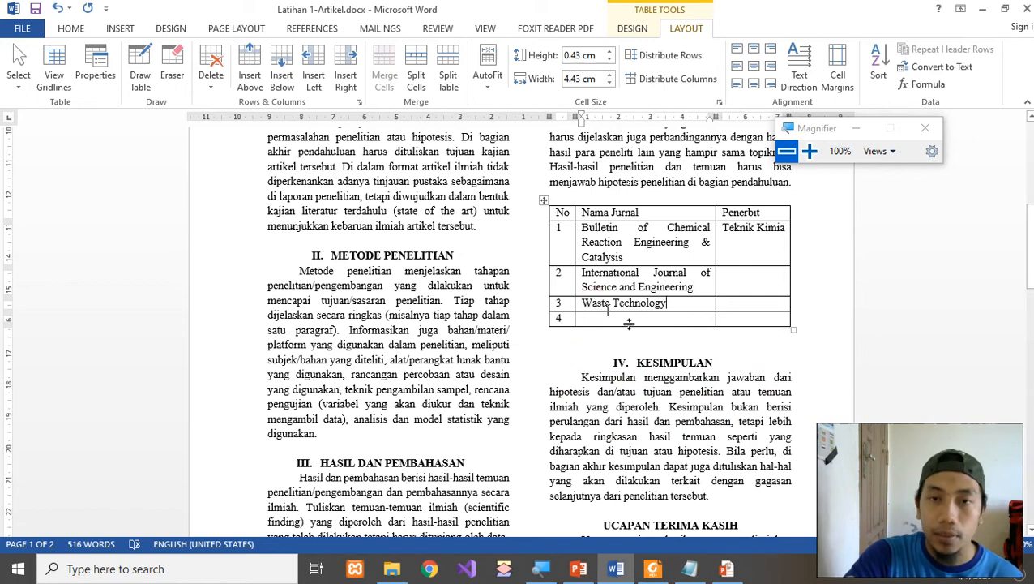
pyautogui.hotkey('alt', 'Tab')
pyautogui.moveTo(527, 381); pyautogui.dragTo(833, 387)
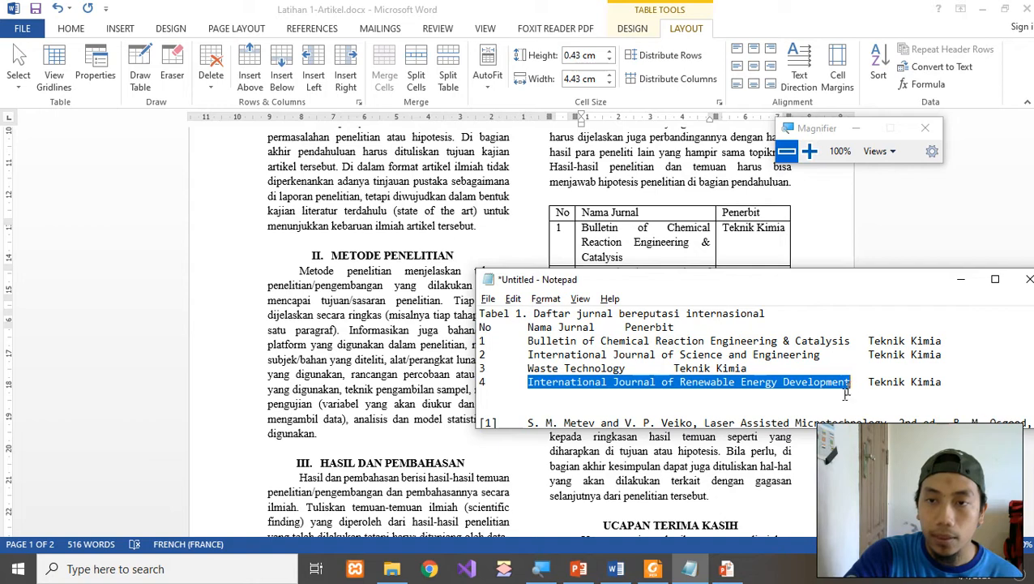
pyautogui.hotkey('alt', 'Tab')
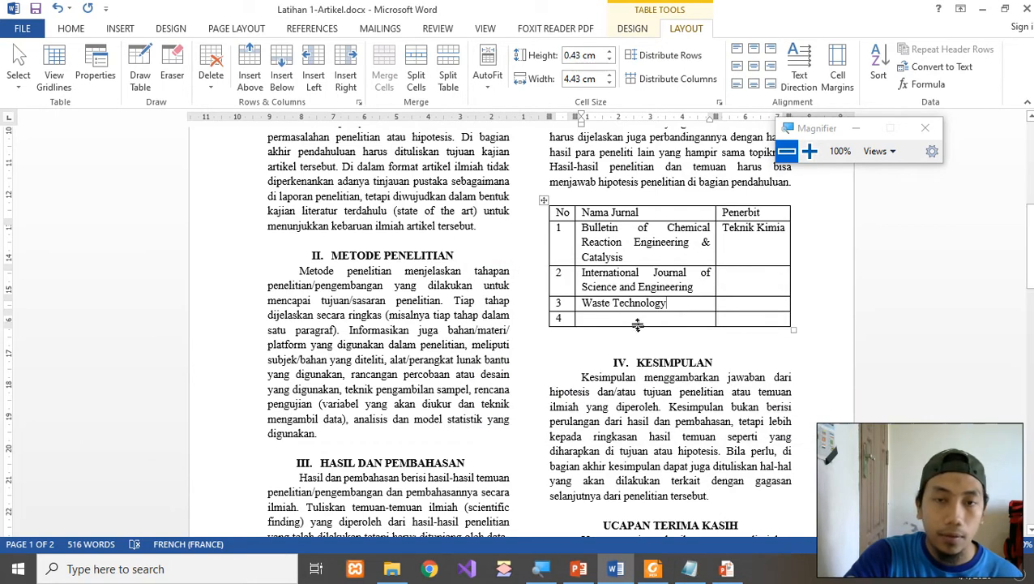
pyautogui.hotkey('ctrl', 'v')
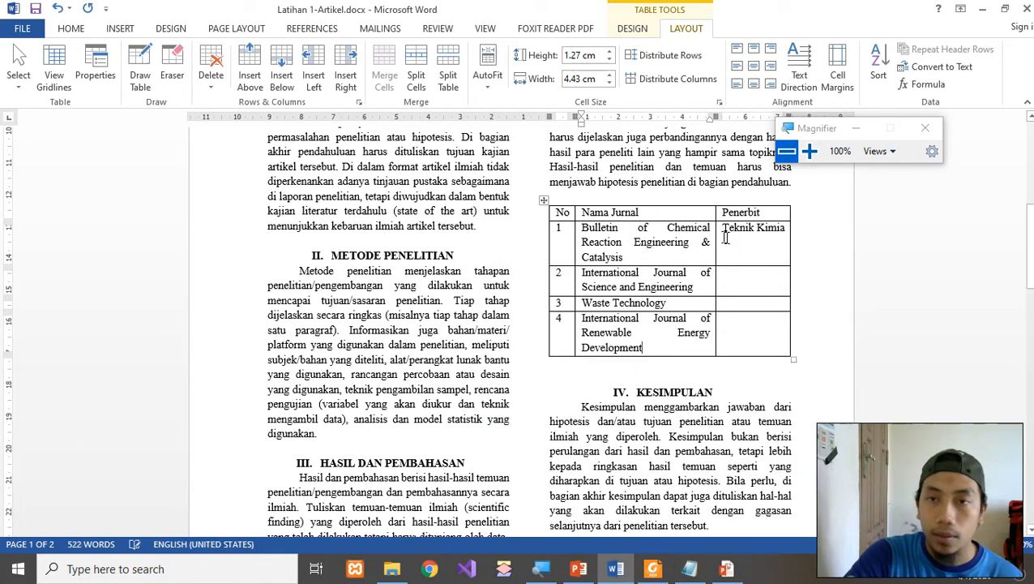
# Fill the remaining Penerbit cells with Teknik Kimia.
pyautogui.moveTo(728, 231); pyautogui.dragTo(784, 229)
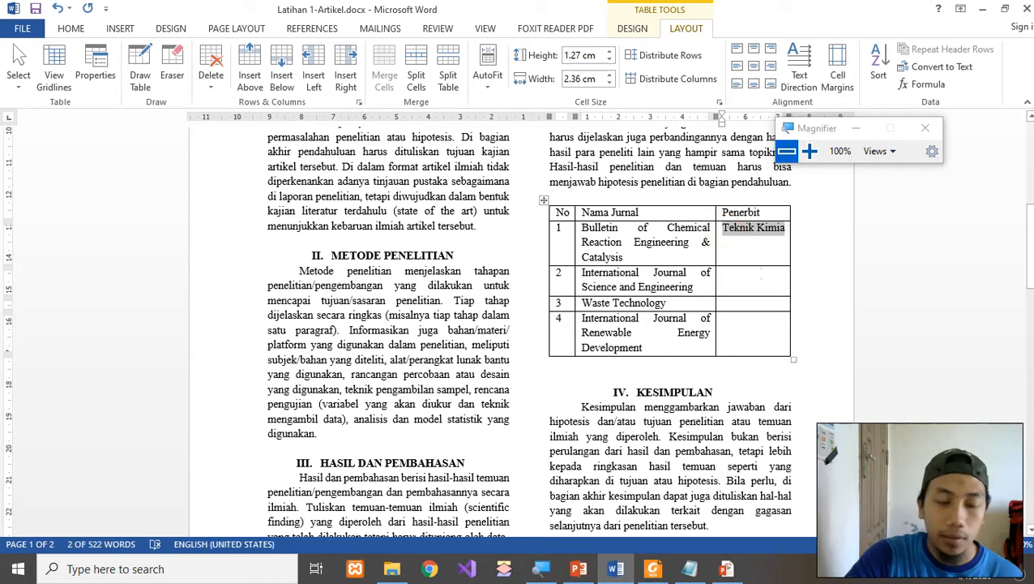
pyautogui.click(761, 275)
pyautogui.hotkey('ctrl', 'v')
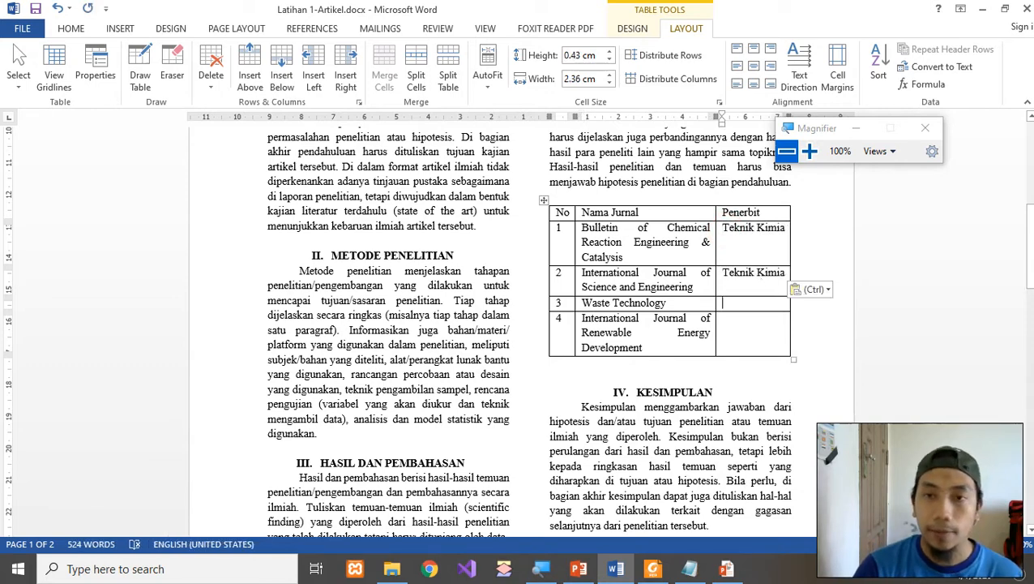
pyautogui.press('Down')
pyautogui.hotkey('ctrl', 'v')
pyautogui.hotkey('ctrl', 'v')
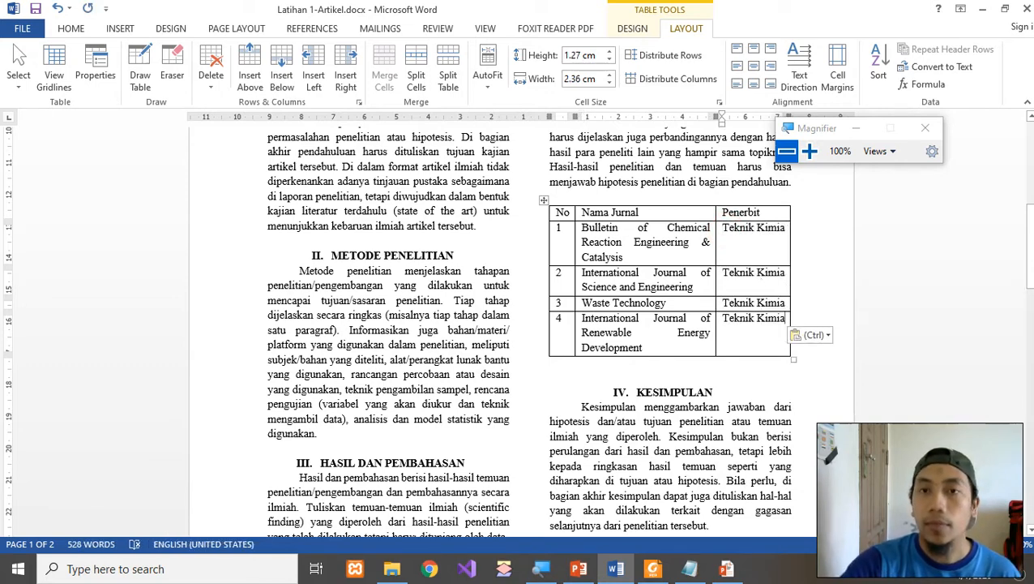
pyautogui.click(655, 569)
pyautogui.scroll(3, 750, 356)
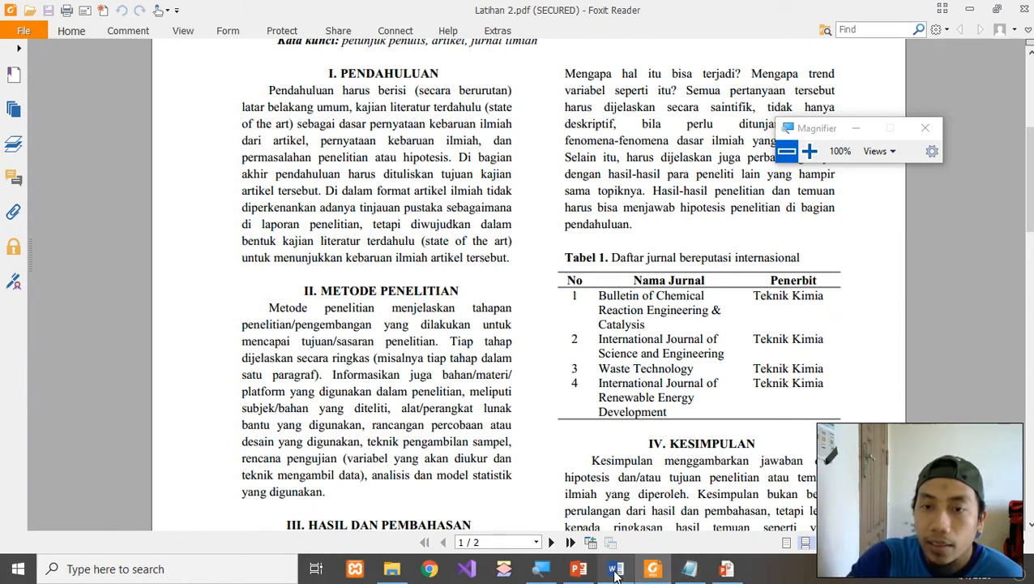
pyautogui.moveTo(616, 573)
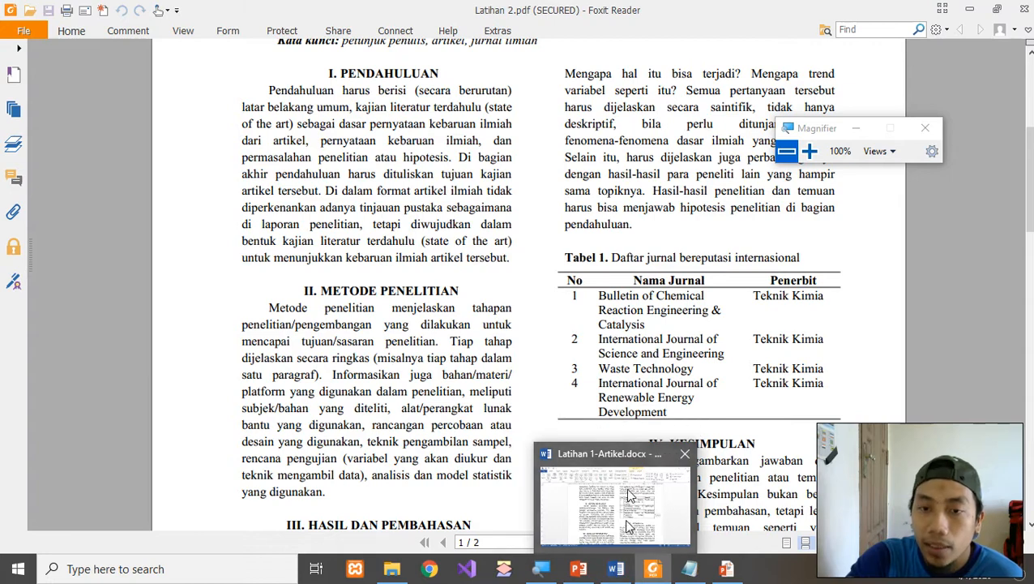
pyautogui.click(615, 570)
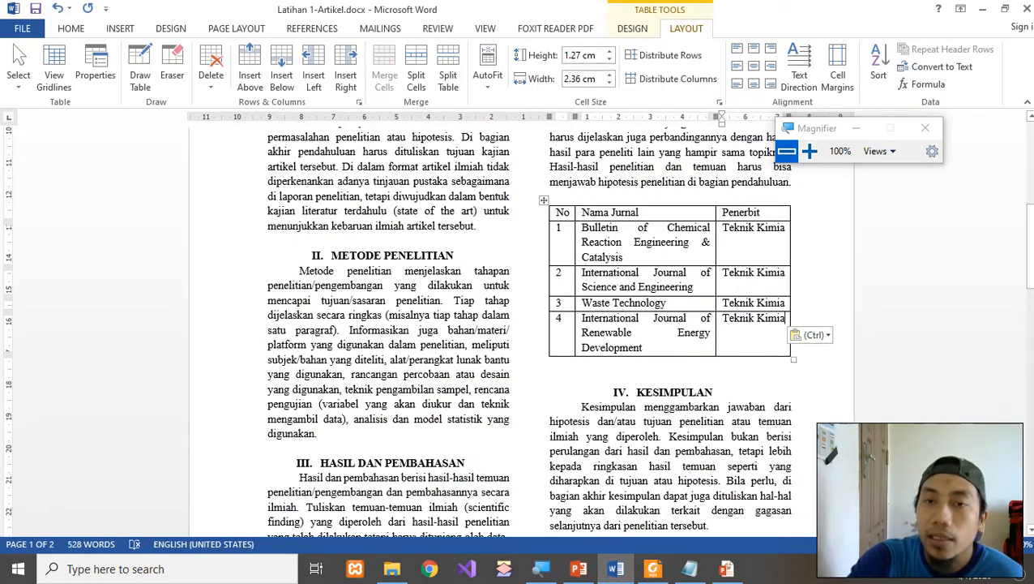
# Change the whole journal table's line spacing from 1.15 to 1.0.
pyautogui.click(809, 151)
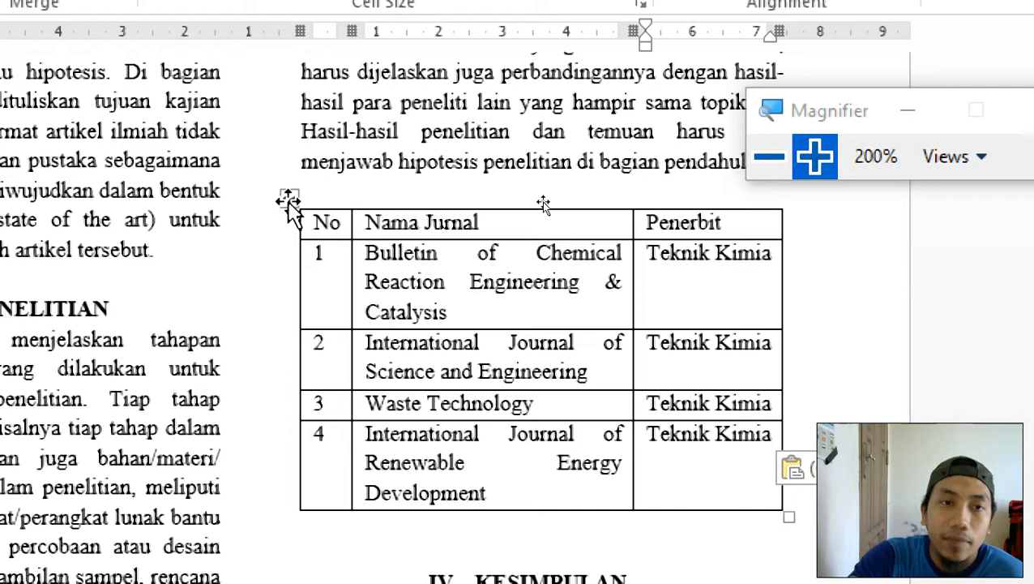
pyautogui.moveTo(320, 218); pyautogui.dragTo(722, 499)
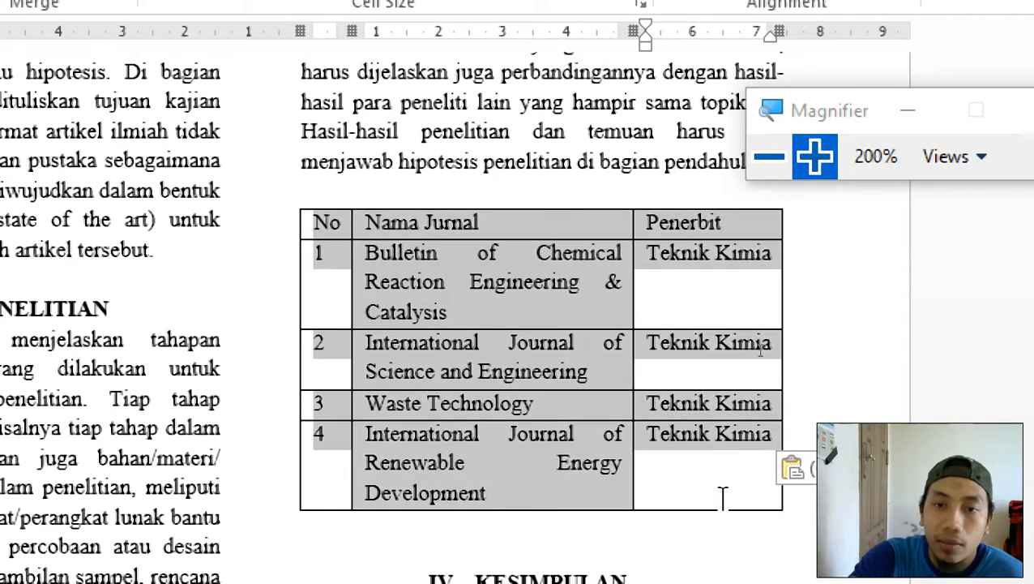
pyautogui.click(359, 236)
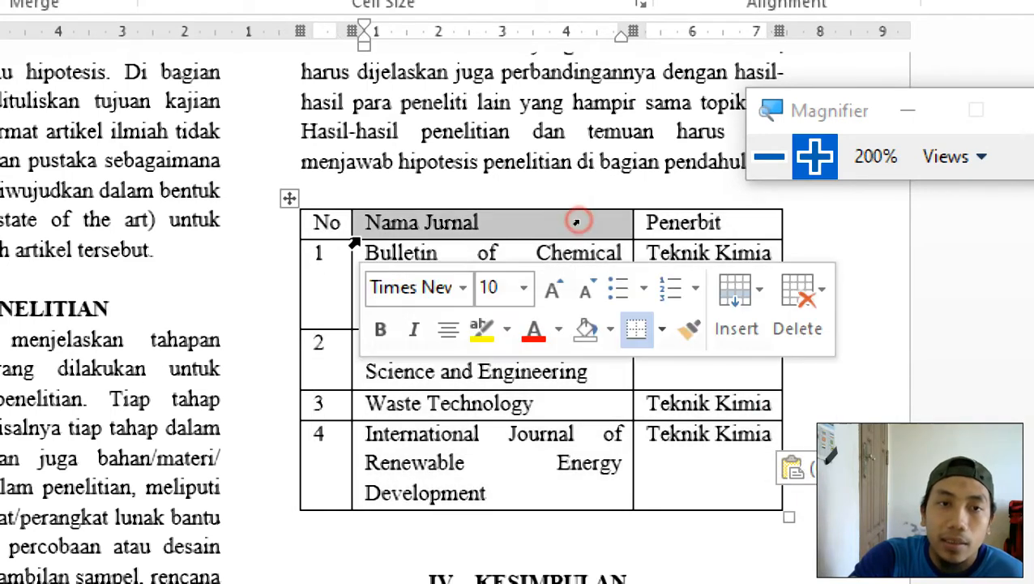
pyautogui.click(289, 194)
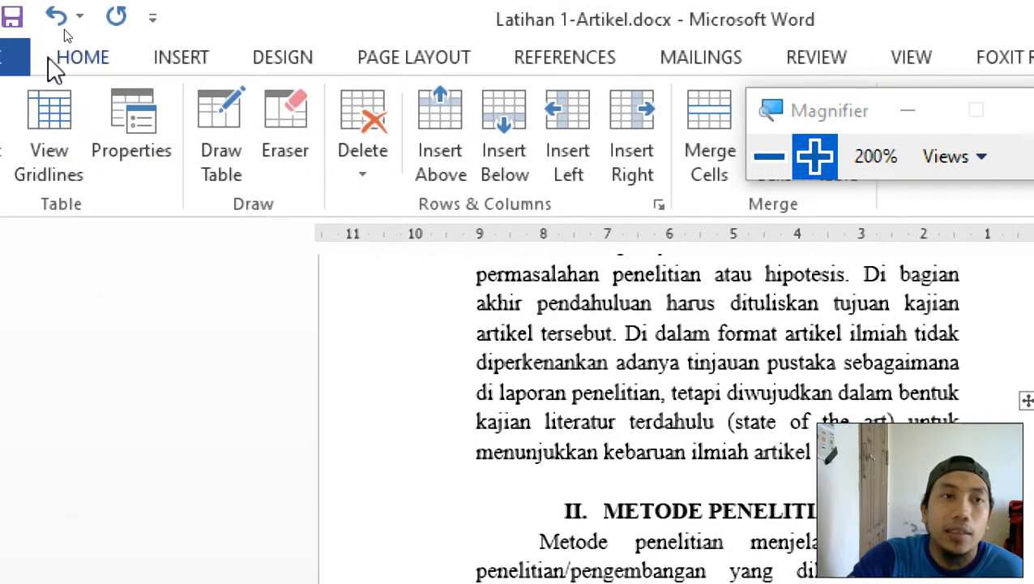
pyautogui.click(81, 61)
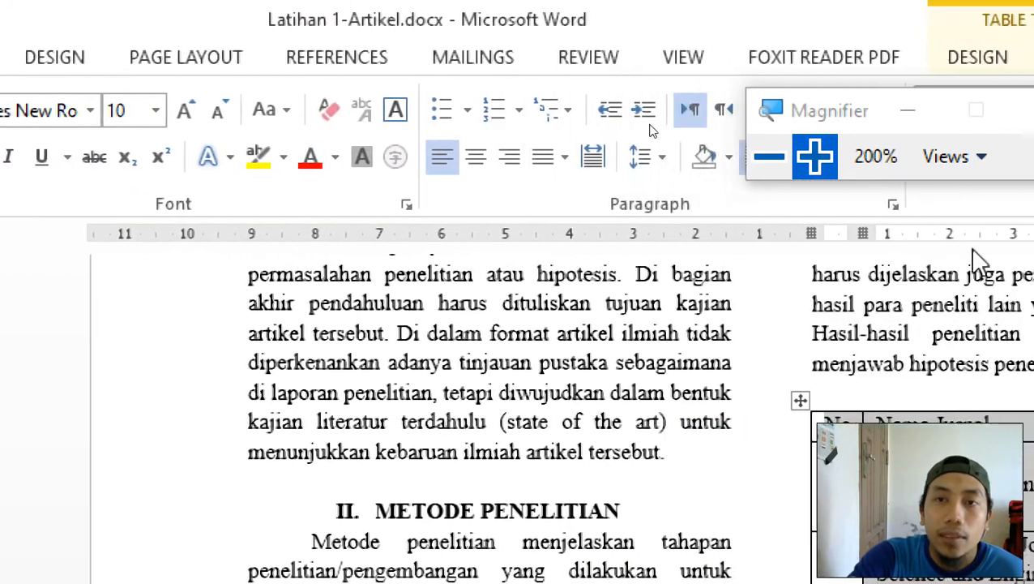
pyautogui.click(549, 161)
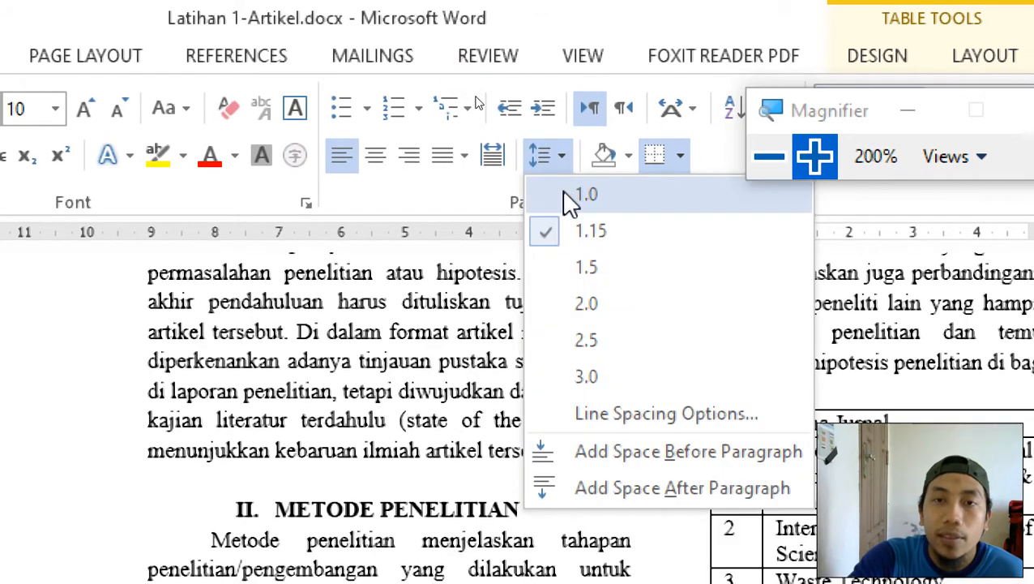
pyautogui.click(583, 195)
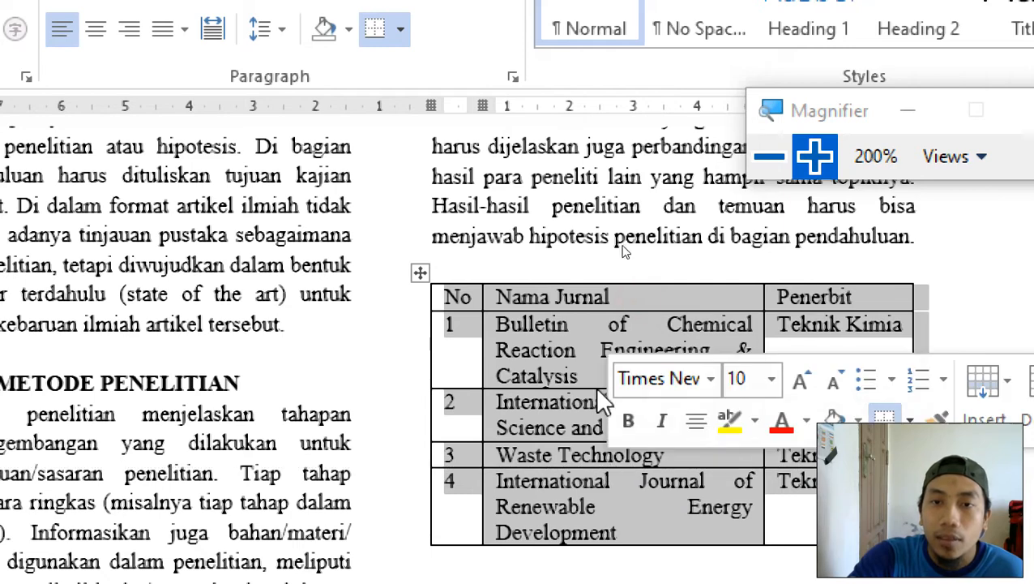
pyautogui.click(542, 332)
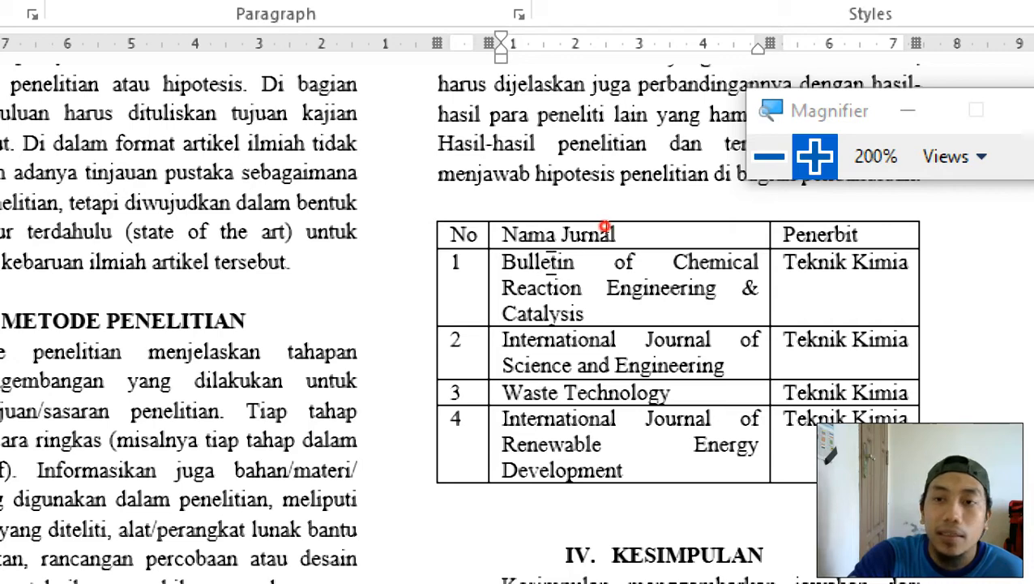
# Left-align the four journal name cells.
pyautogui.moveTo(552, 264); pyautogui.dragTo(624, 435)
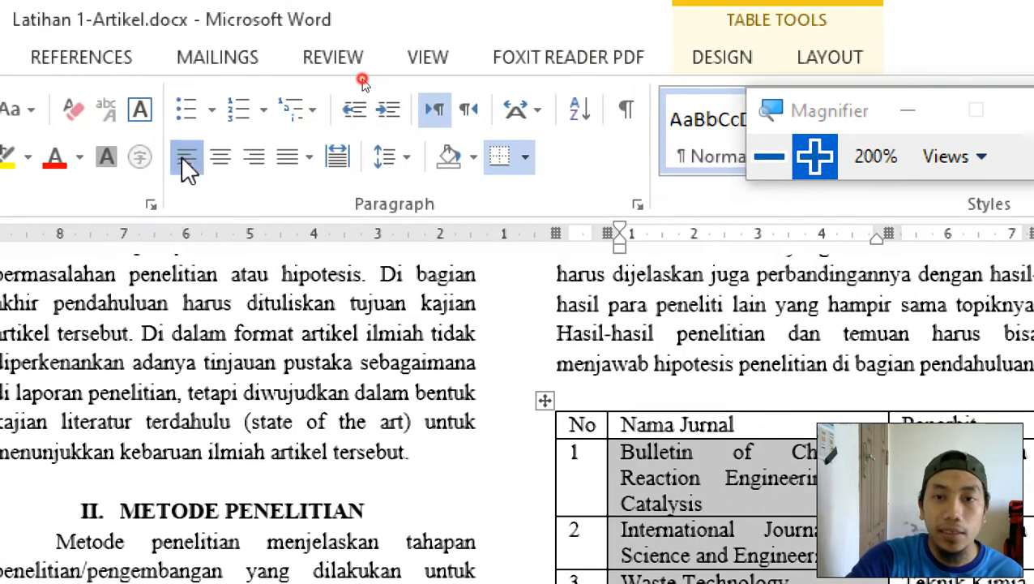
pyautogui.click(181, 156)
pyautogui.click(767, 499)
# Centre the numbers 1–4 in the No column.
pyautogui.scroll(-1, 759, 490)
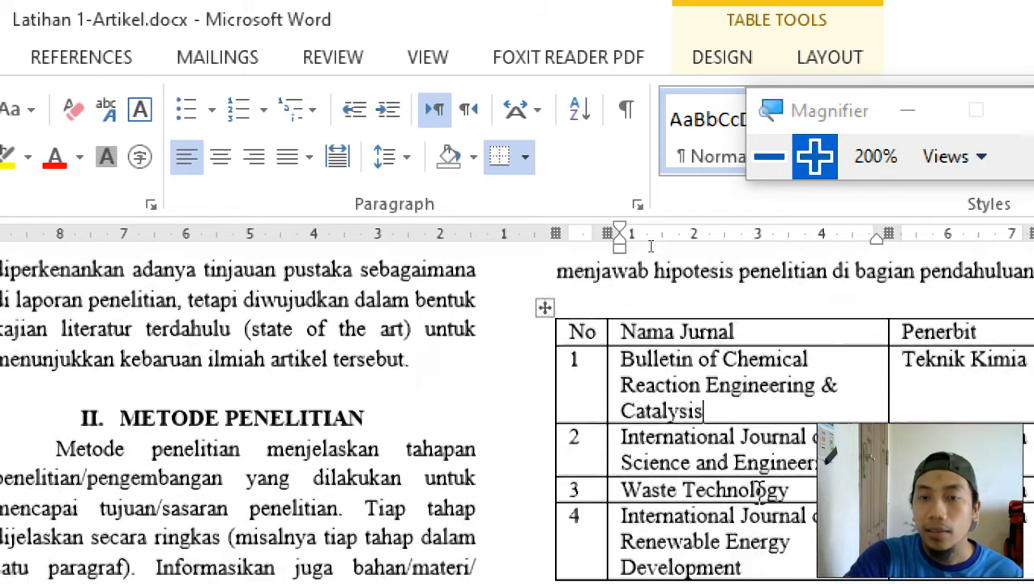
pyautogui.scroll(-1, 760, 490)
pyautogui.moveTo(586, 314); pyautogui.dragTo(583, 478)
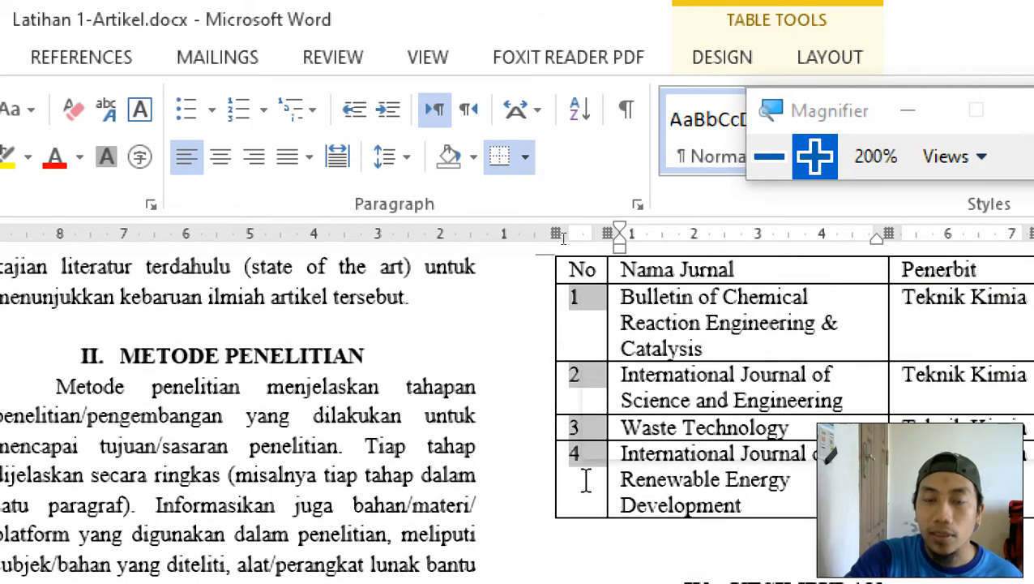
pyautogui.click(219, 156)
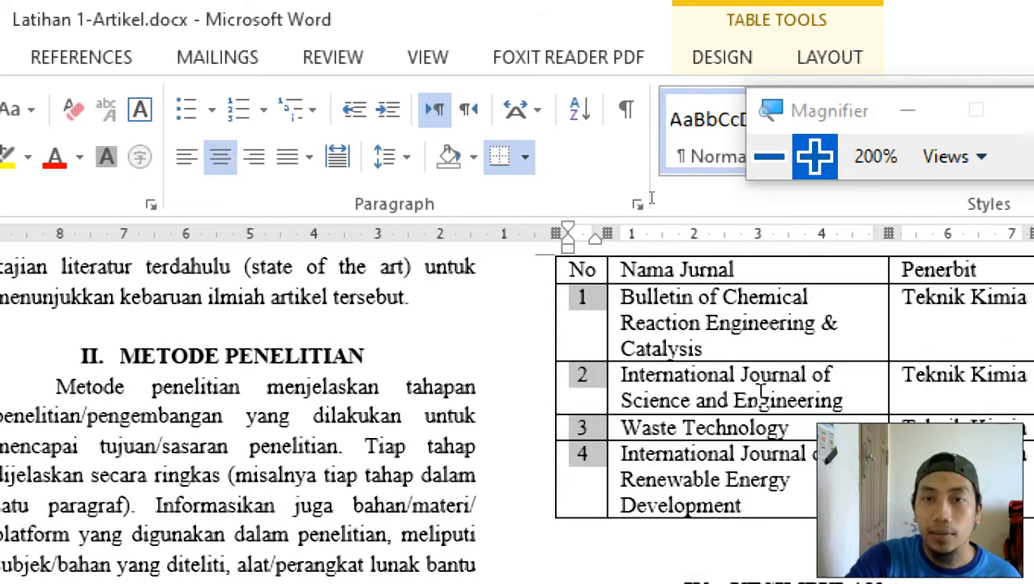
# Make the No, Nama Jurnal, Penerbit header row bold and centred.
pyautogui.scroll(1, 751, 389)
pyautogui.moveTo(571, 347); pyautogui.dragTo(910, 353)
pyautogui.hotkey('ctrl', 'b')
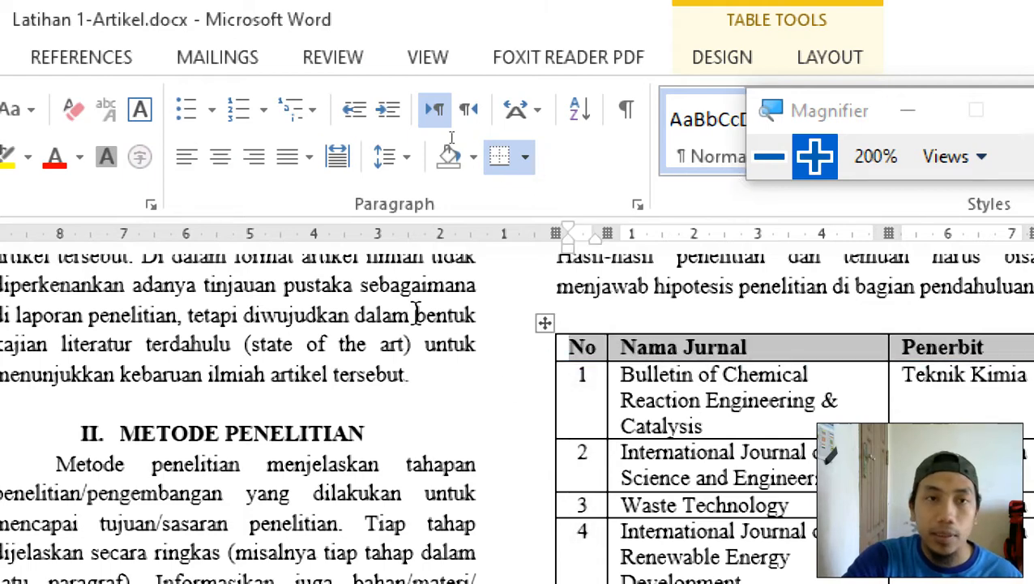
pyautogui.hotkey('ctrl', 'e')
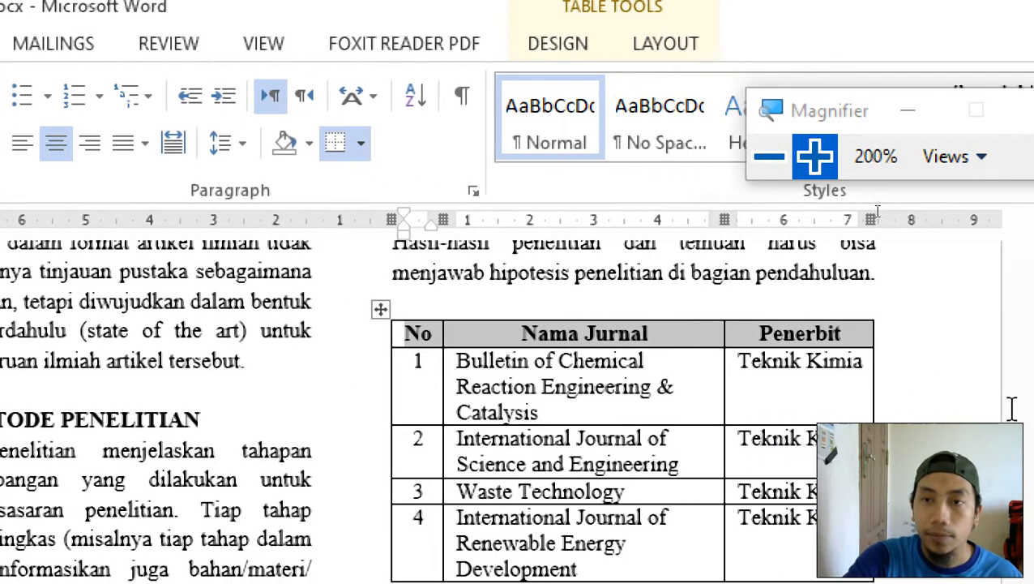
# Remove the table's left, right and inside vertical borders.
pyautogui.click(464, 386)
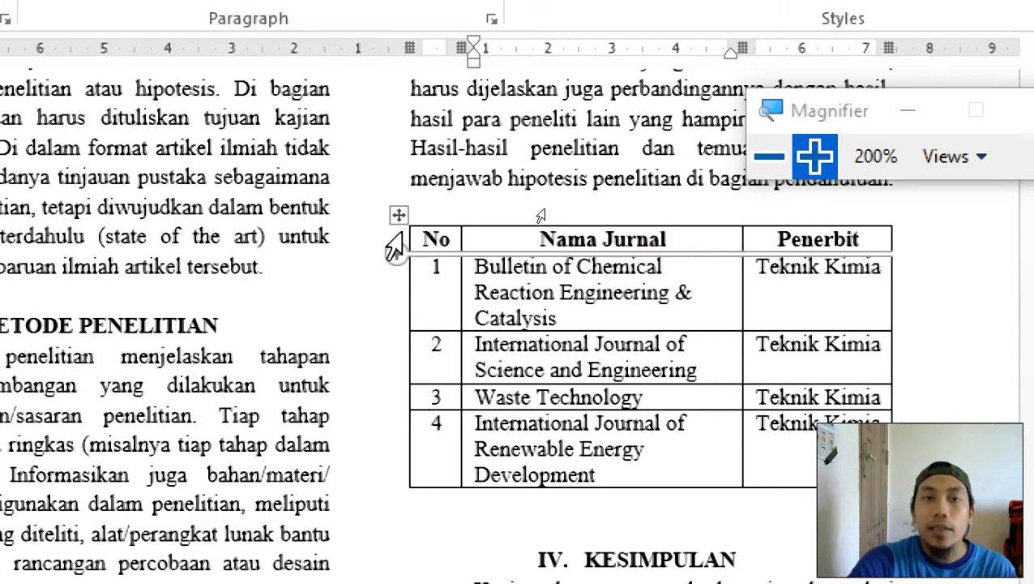
pyautogui.click(398, 214)
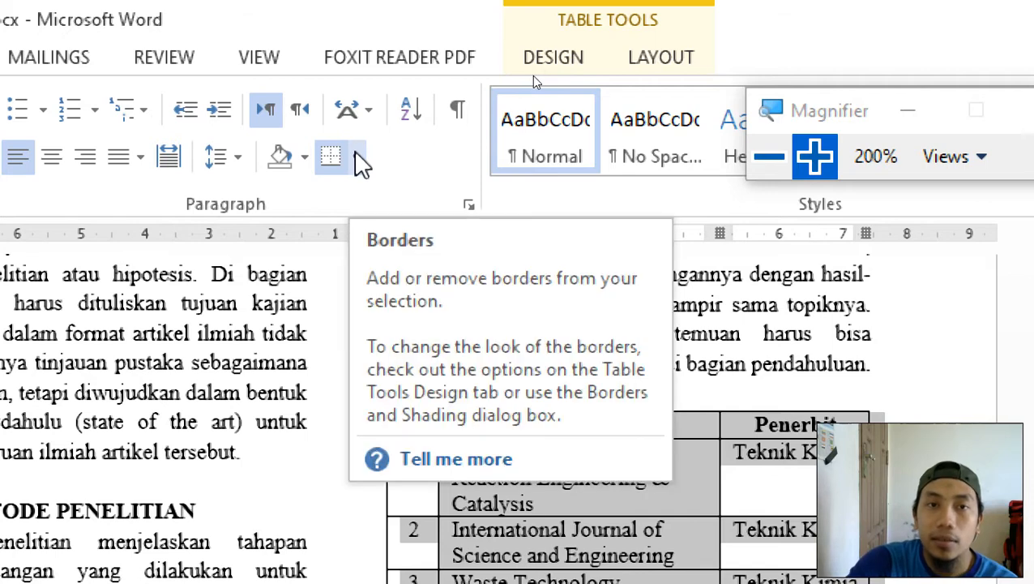
pyautogui.click(360, 158)
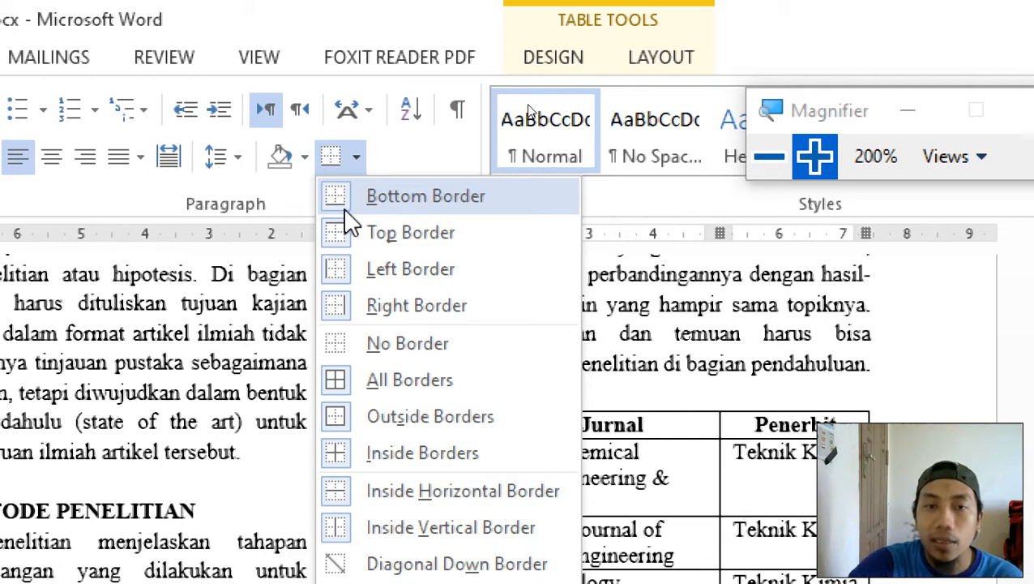
pyautogui.click(339, 279)
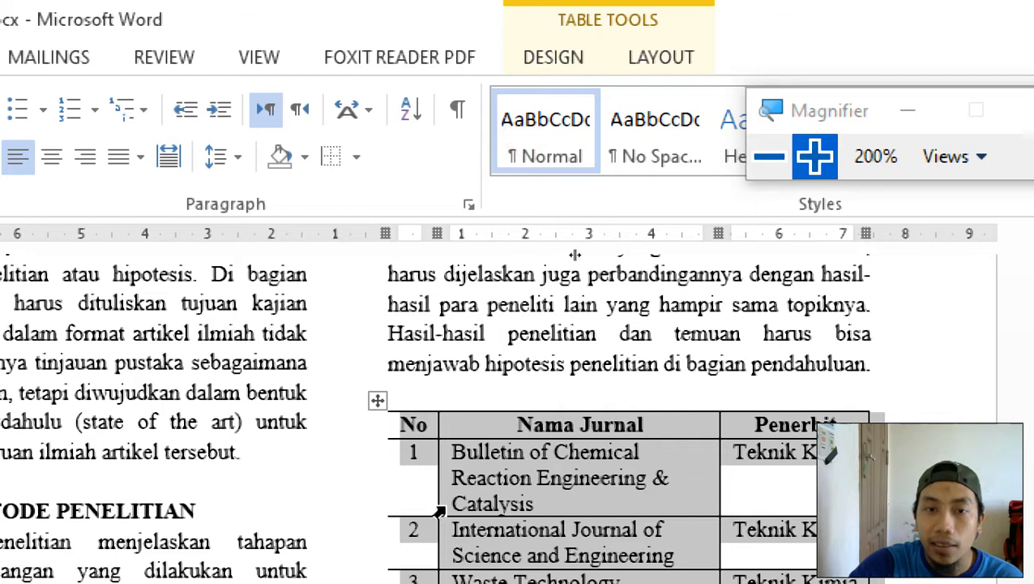
pyautogui.click(355, 157)
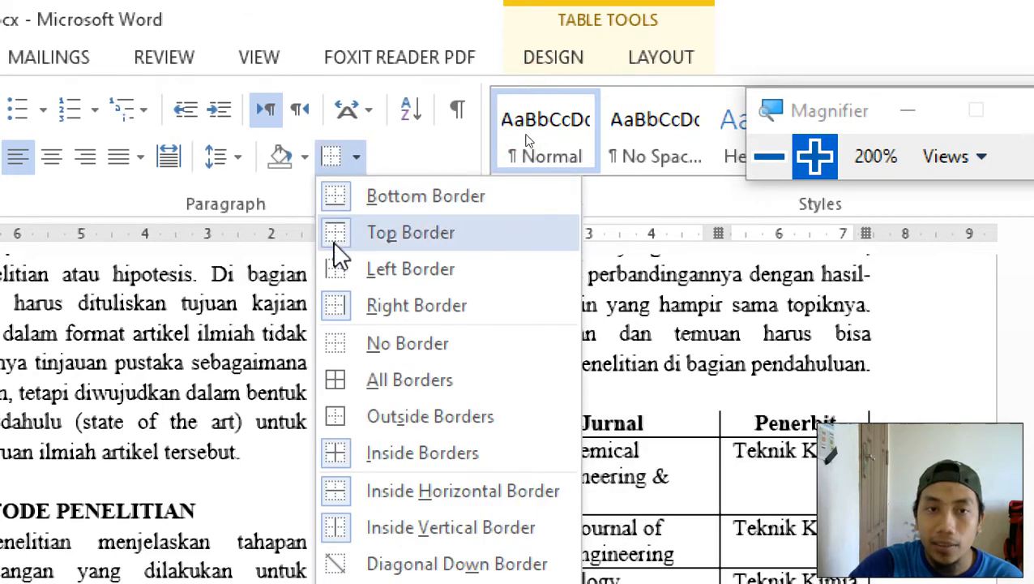
pyautogui.click(351, 321)
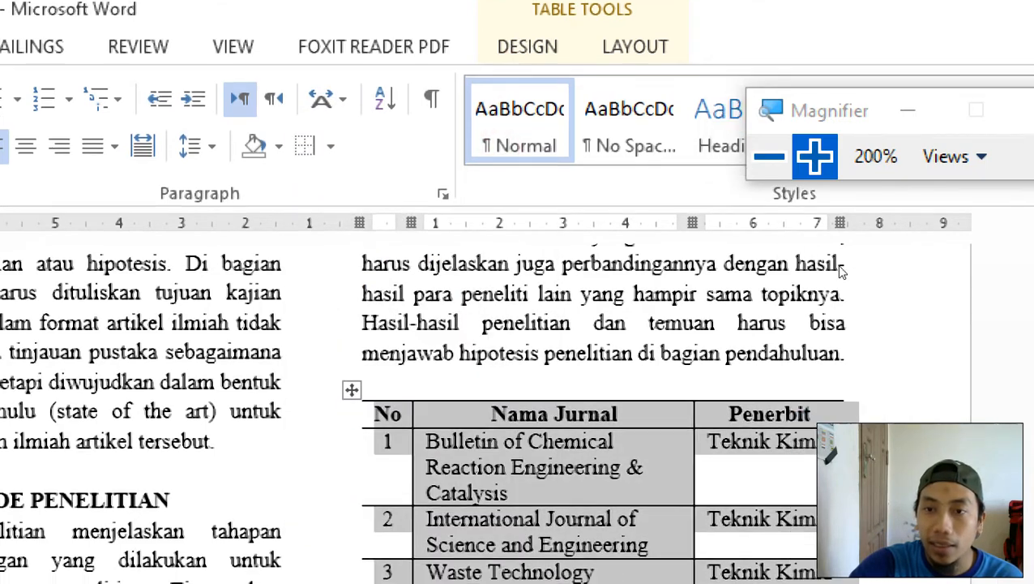
pyautogui.click(332, 147)
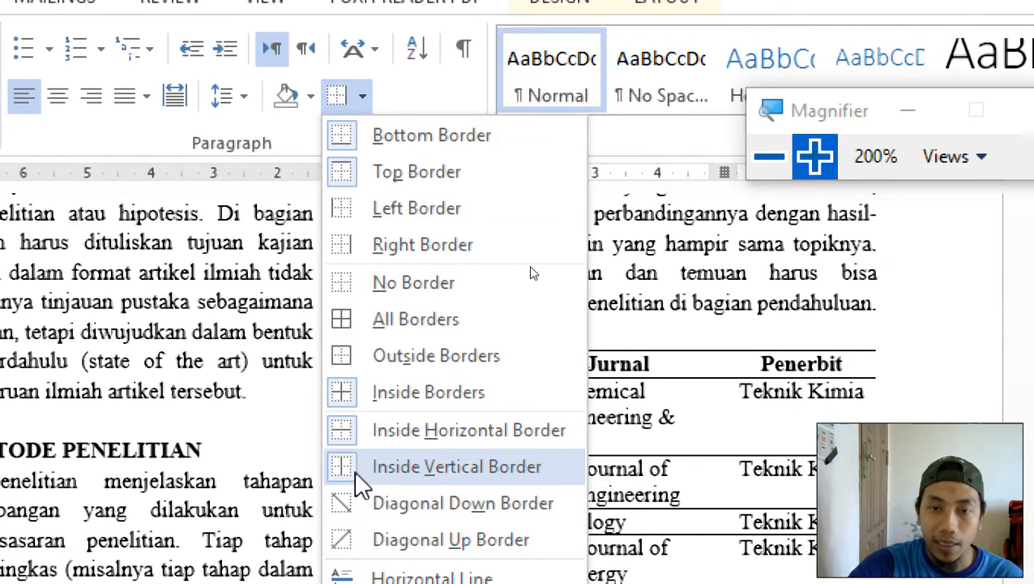
pyautogui.click(357, 469)
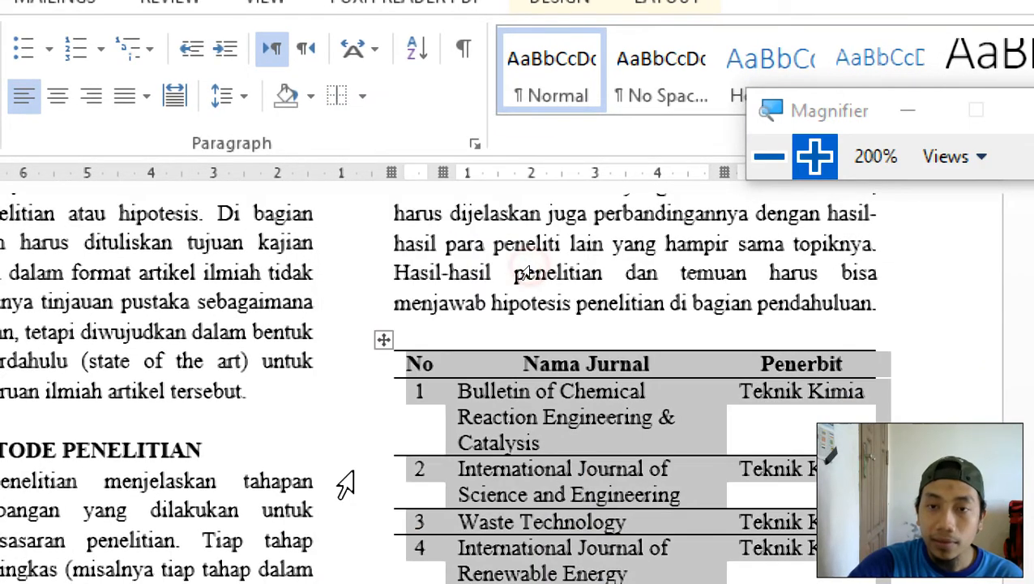
pyautogui.click(646, 420)
pyautogui.scroll(-1, 649, 413)
pyautogui.scroll(-1, 649, 413)
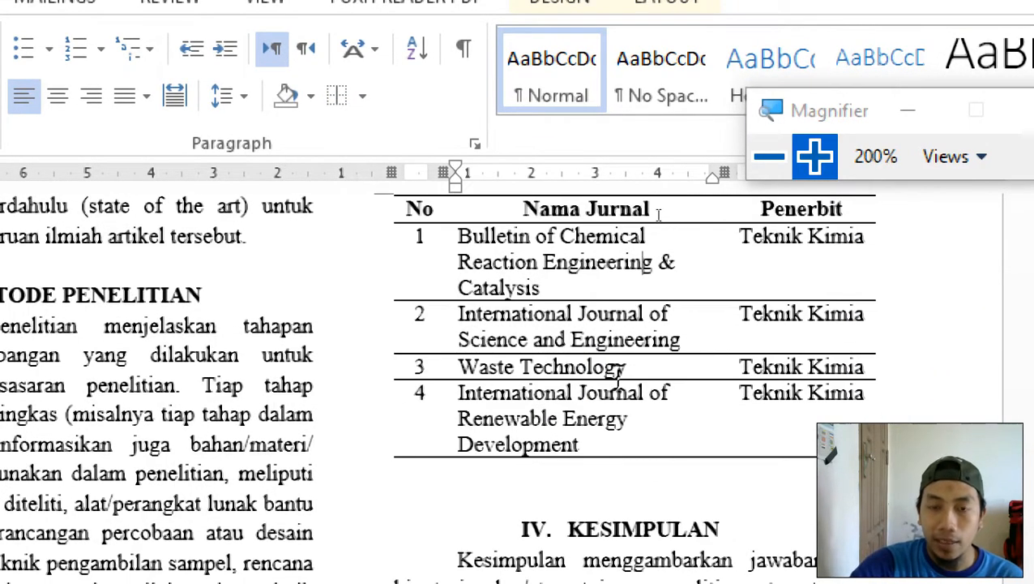
pyautogui.scroll(1, 604, 365)
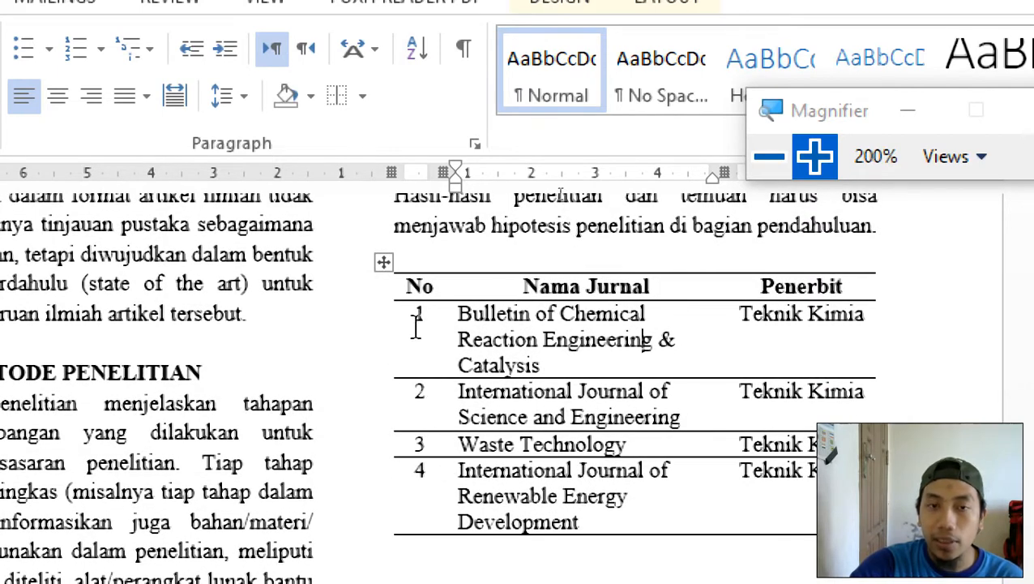
# Leave rows 1–4 without inner horizontal lines, keeping only the header and bottom rules.
pyautogui.moveTo(416, 326); pyautogui.dragTo(509, 353)
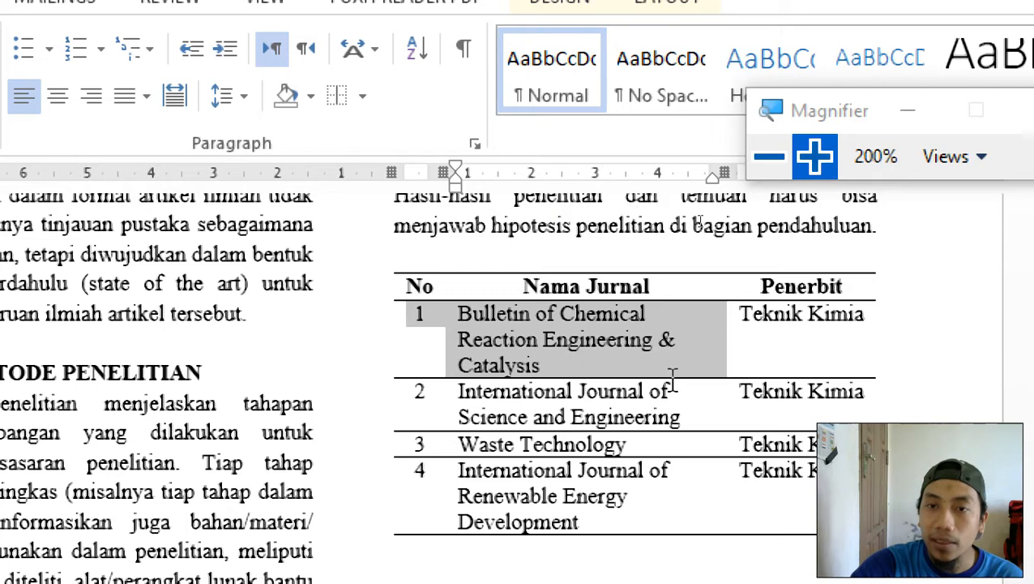
pyautogui.moveTo(673, 377); pyautogui.dragTo(811, 480)
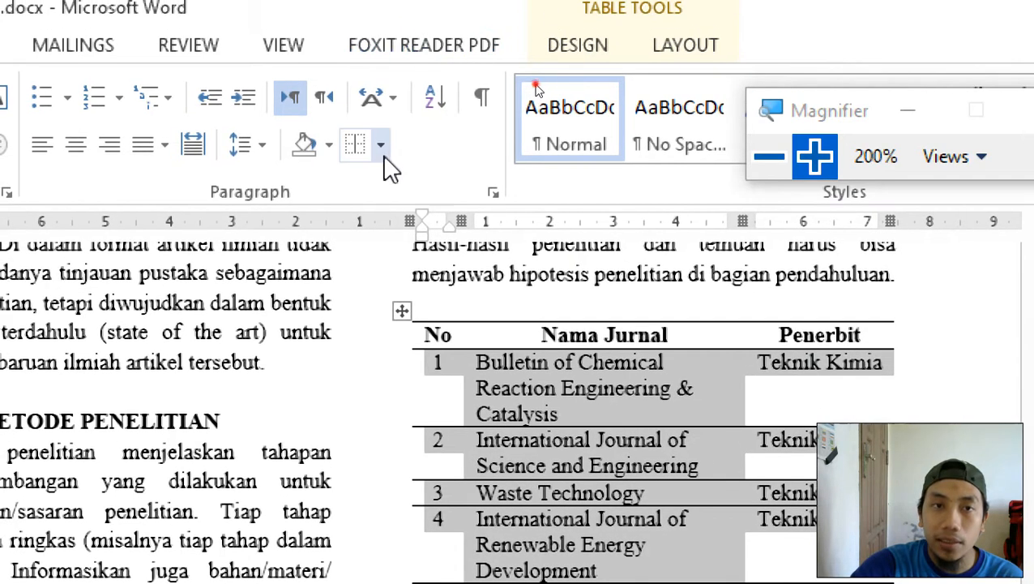
pyautogui.click(363, 97)
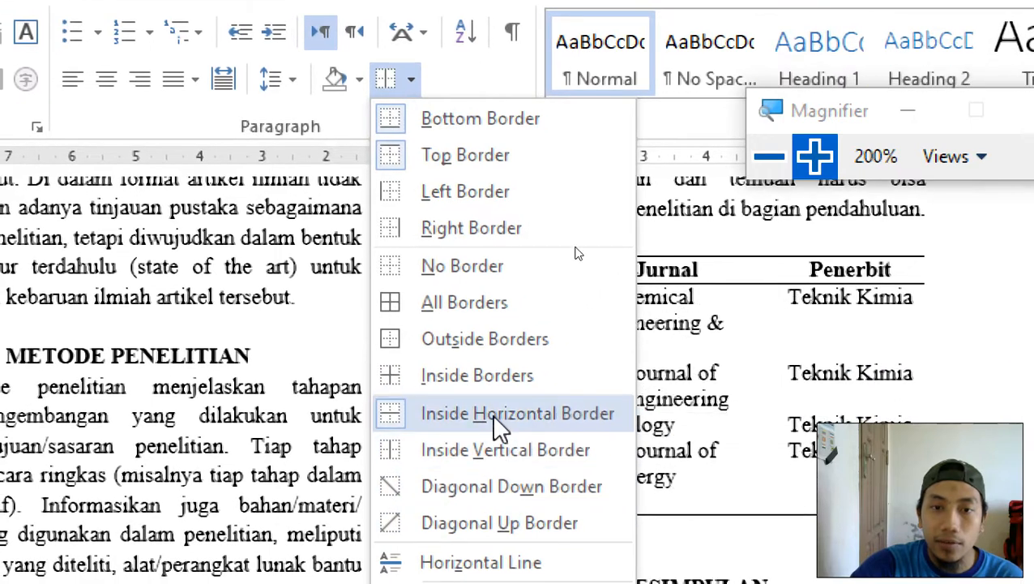
pyautogui.click(498, 415)
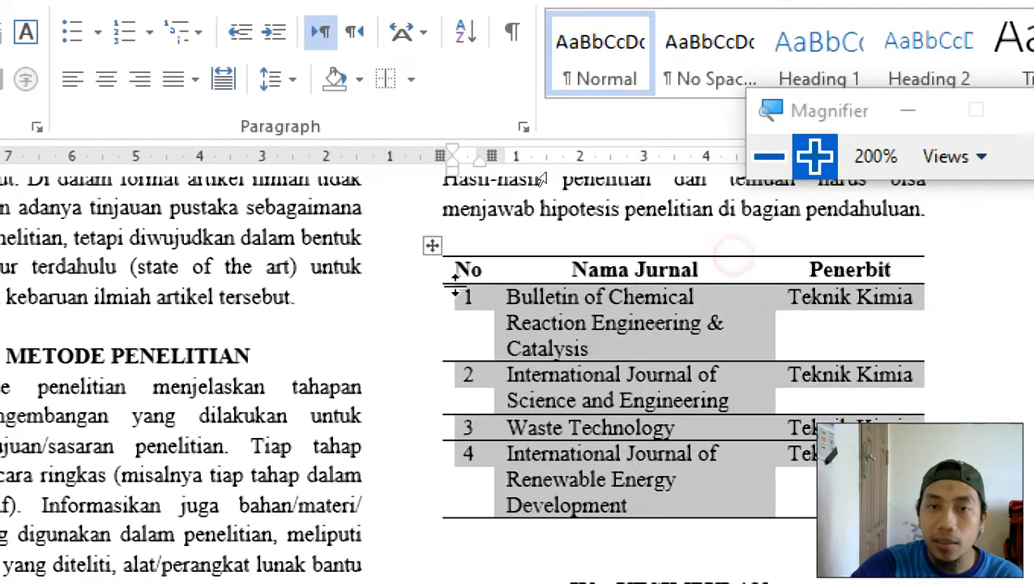
pyautogui.click(410, 79)
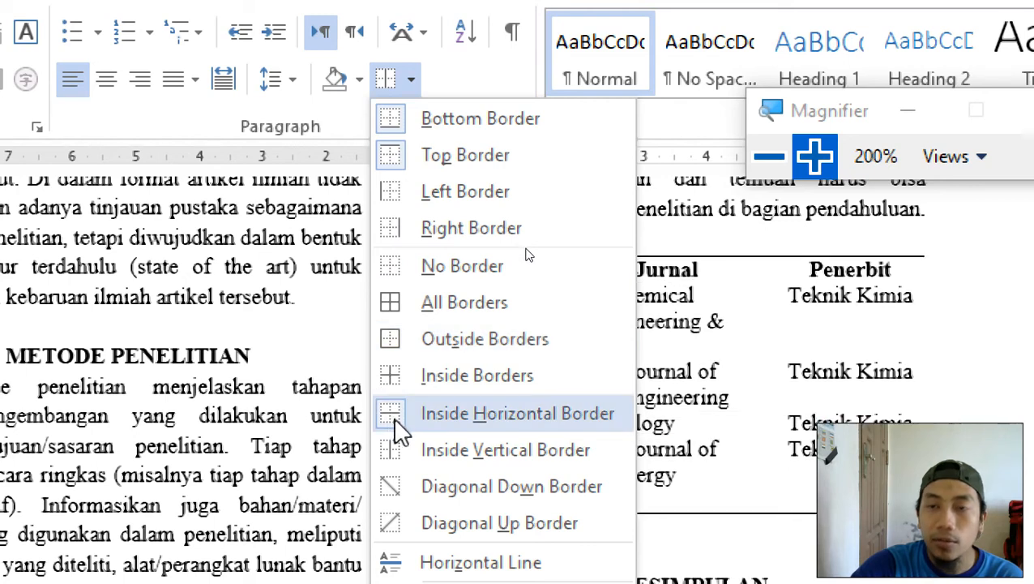
pyautogui.click(420, 418)
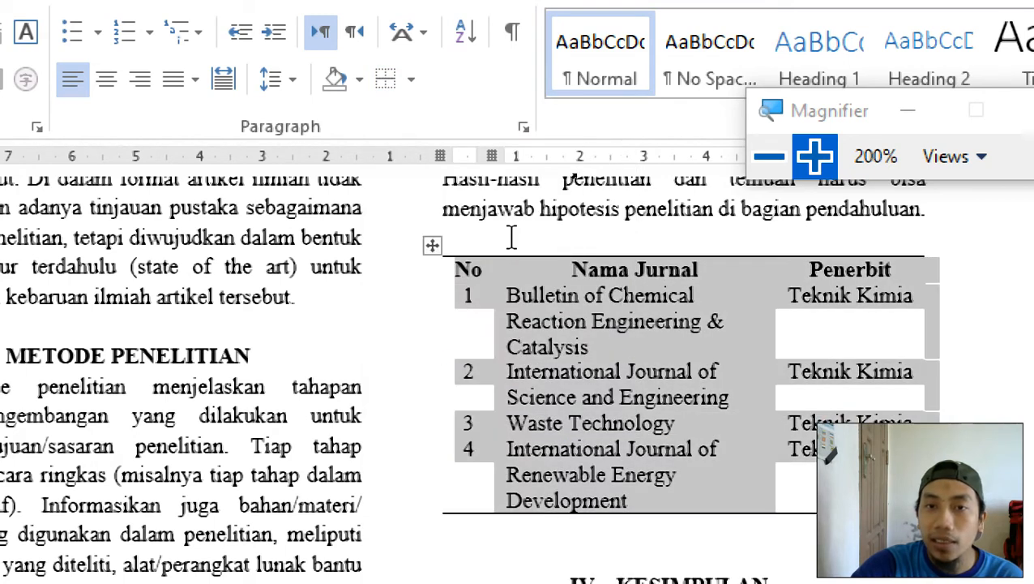
pyautogui.click(601, 325)
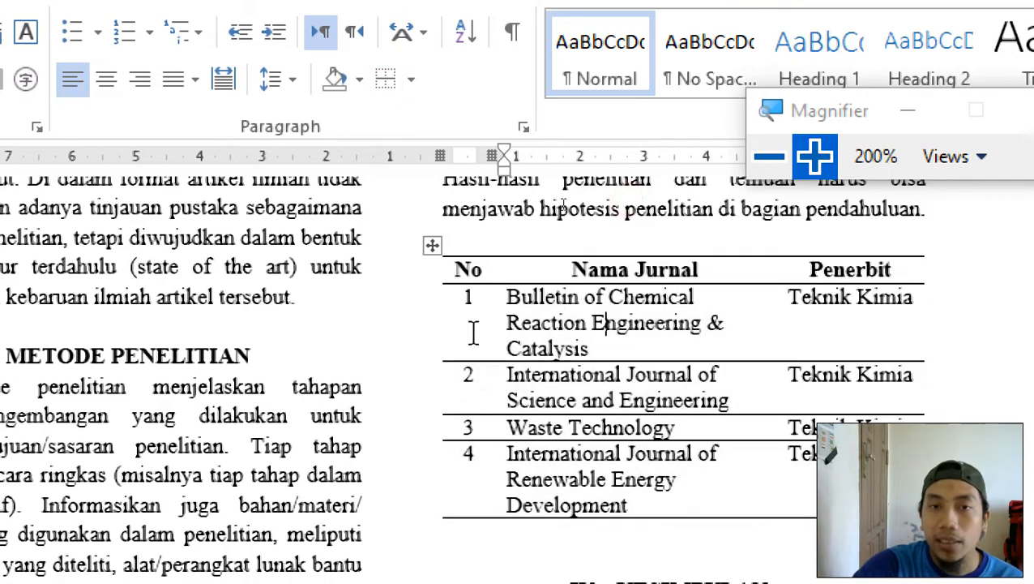
pyautogui.moveTo(462, 296); pyautogui.dragTo(746, 478)
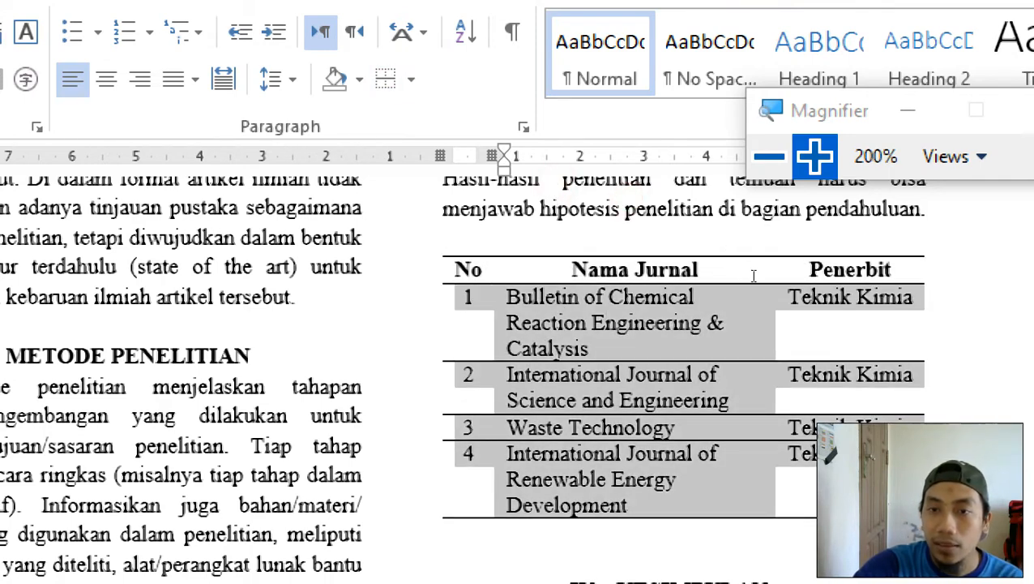
pyautogui.click(411, 79)
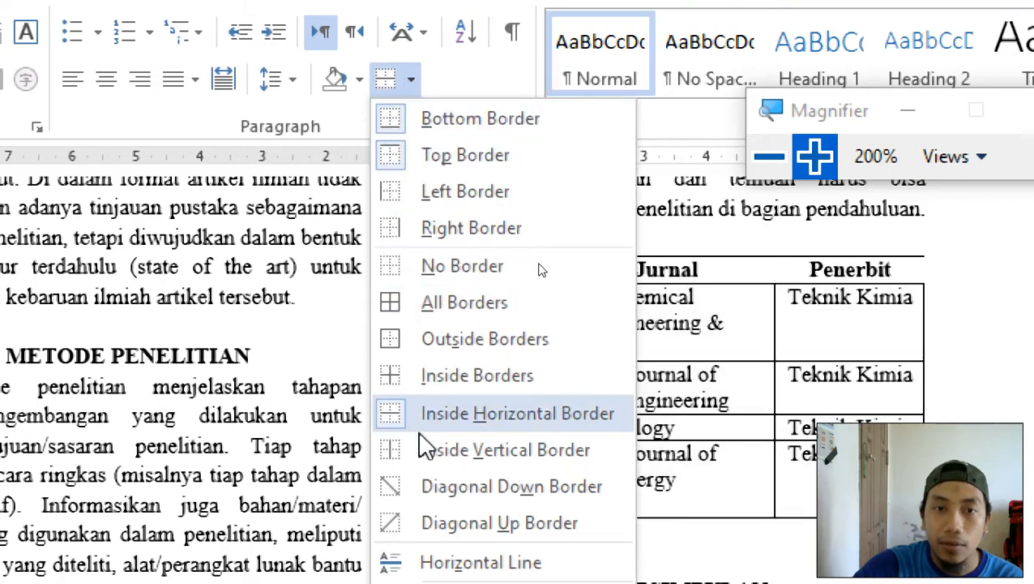
pyautogui.click(438, 412)
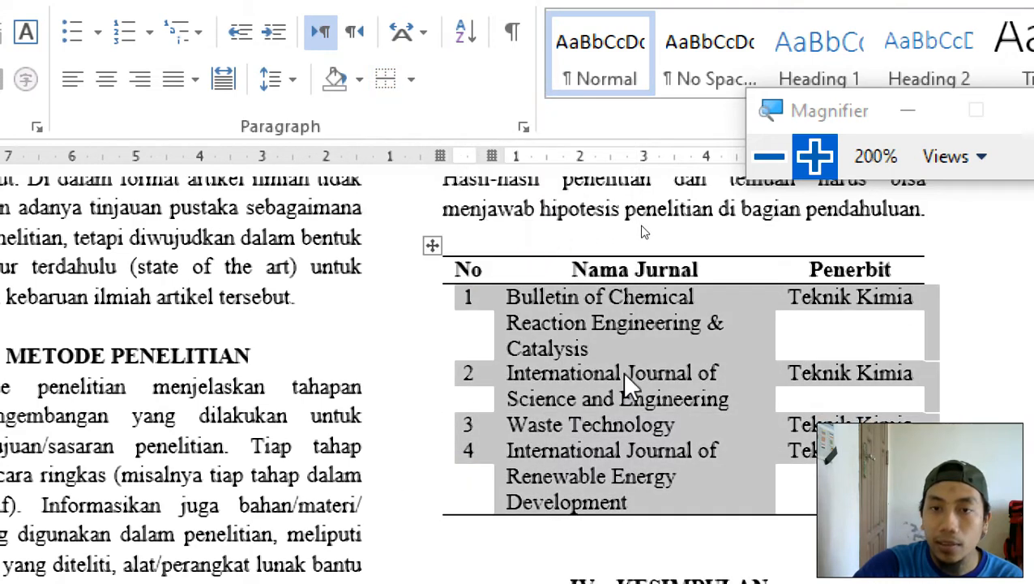
pyautogui.click(624, 377)
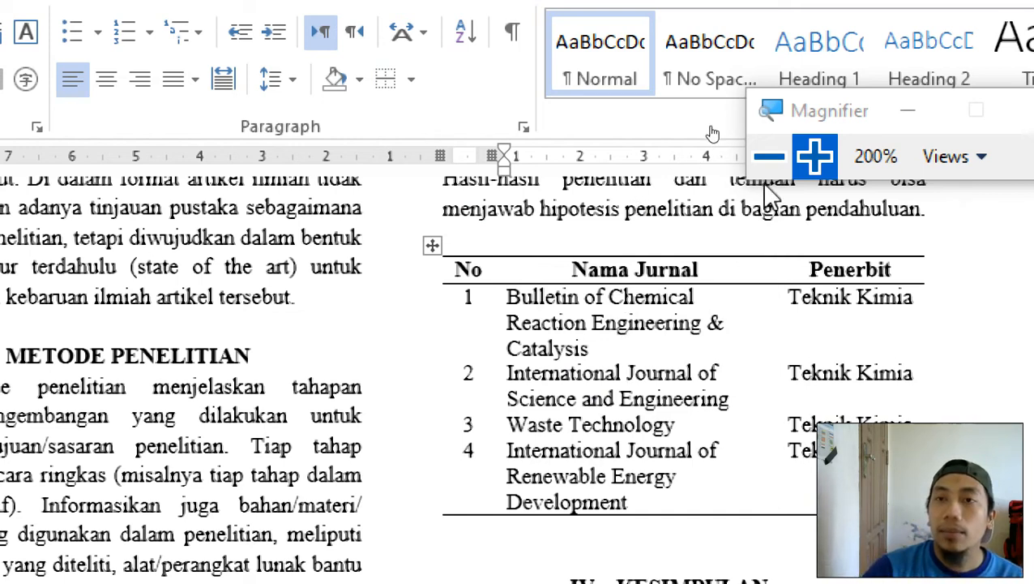
pyautogui.moveTo(814, 114); pyautogui.dragTo(660, 108)
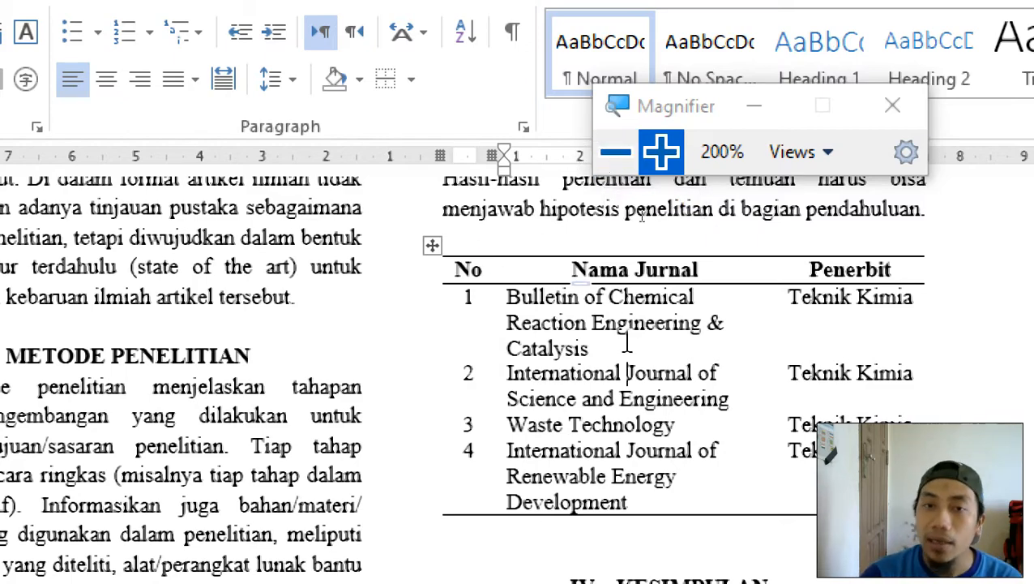
pyautogui.scroll(3, 662, 394)
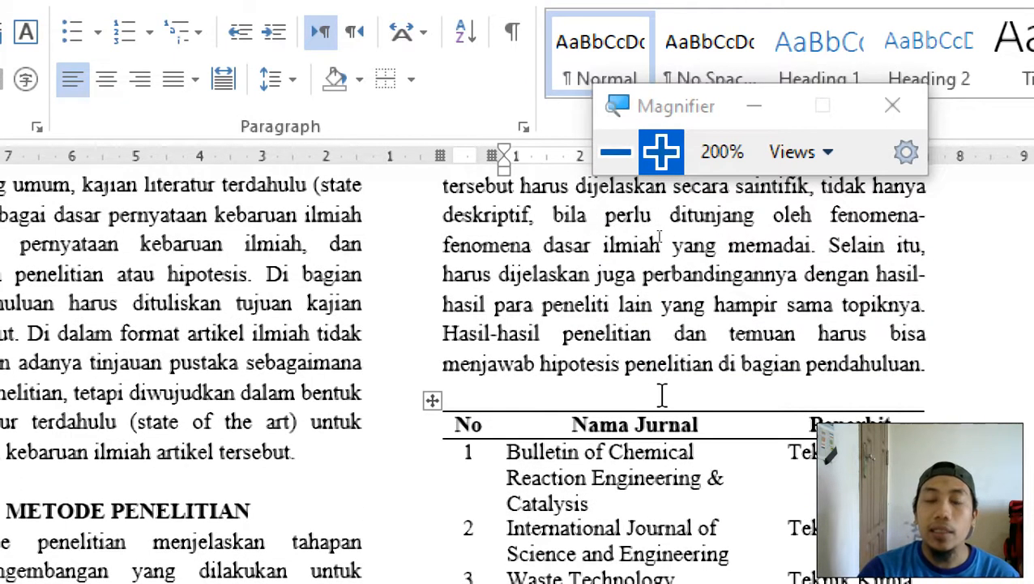
pyautogui.click(663, 395)
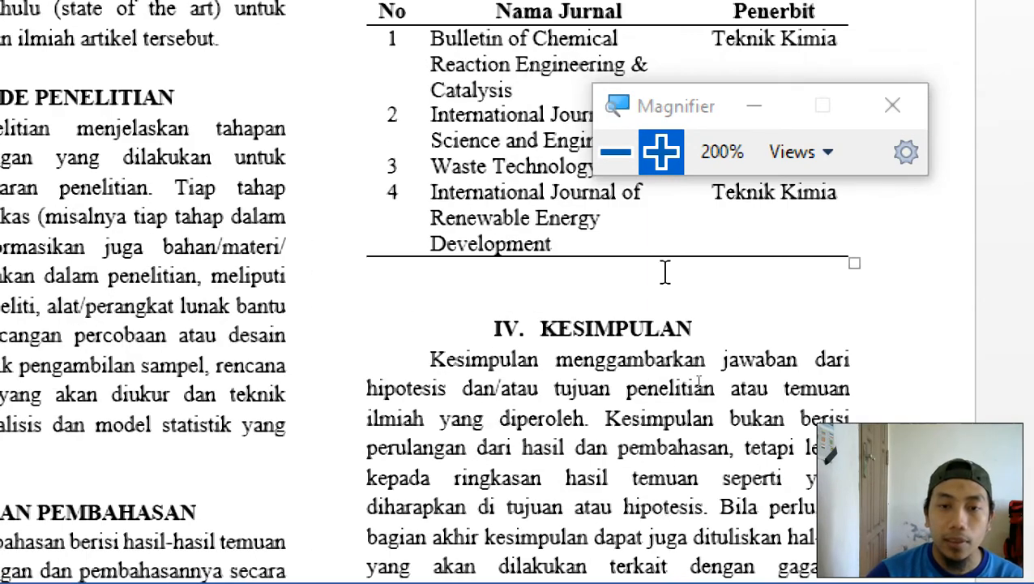
# Paste 'Tabel 1. Daftar jurnal bereputasi internasional' from Notepad above the table, with a blank line before it.
pyautogui.click(616, 152)
pyautogui.hotkey('alt', 'Tab')
pyautogui.hotkey('alt', 'Tab')
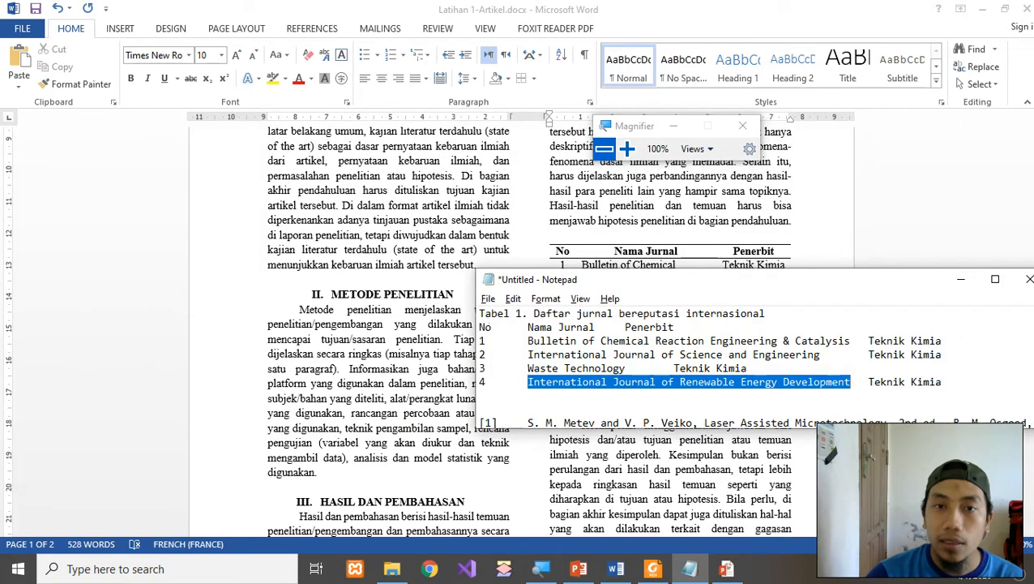
pyautogui.moveTo(479, 314); pyautogui.dragTo(766, 315)
pyautogui.hotkey('ctrl', 'c')
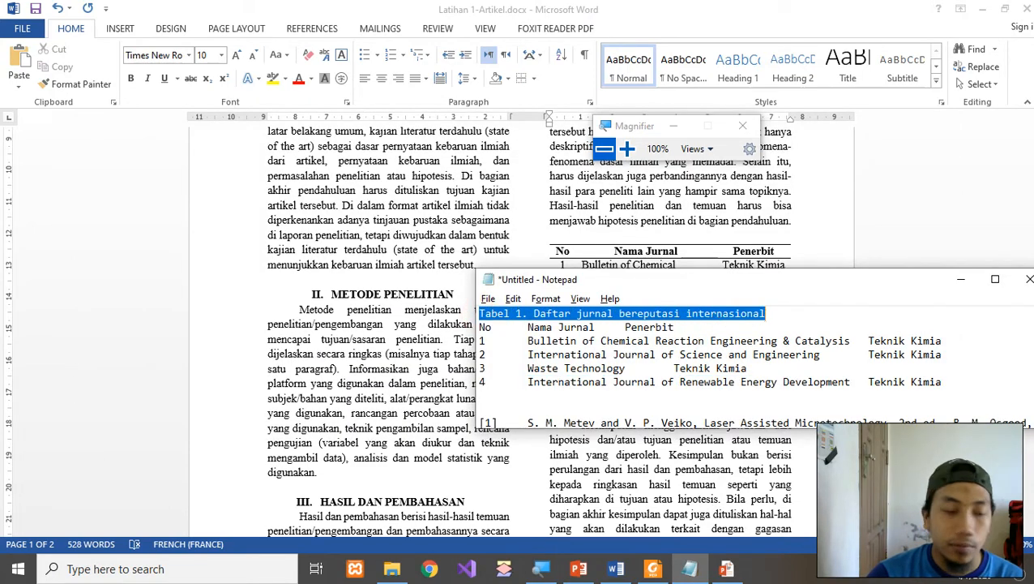
pyautogui.hotkey('alt', 'Tab')
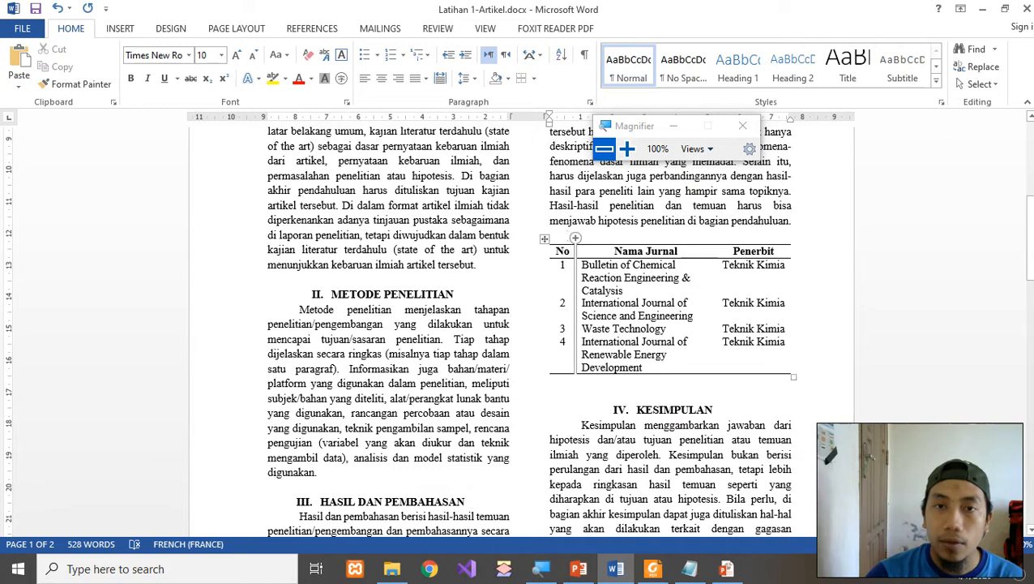
pyautogui.click(565, 235)
pyautogui.hotkey('ctrl', 'v')
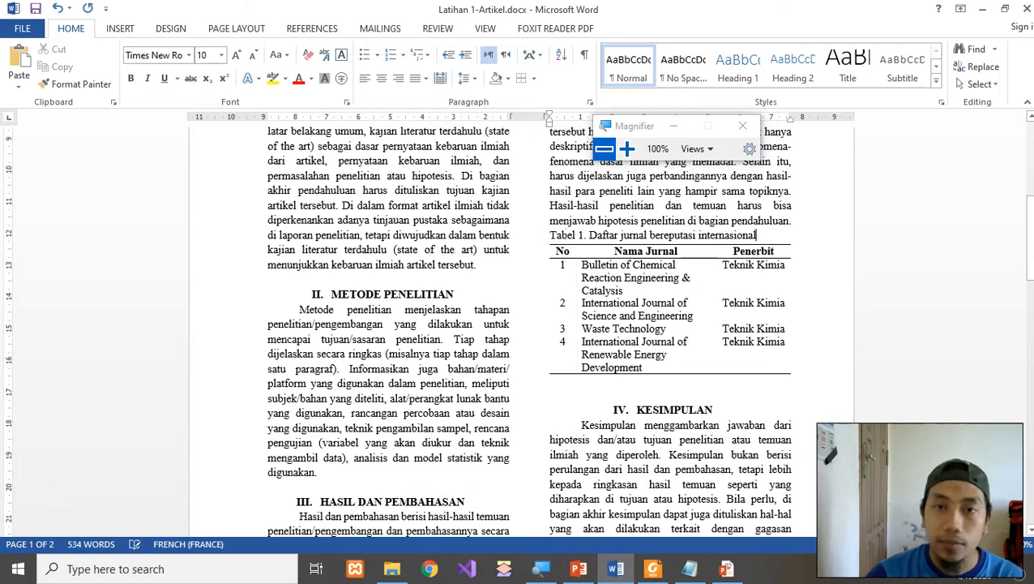
pyautogui.press('Return')
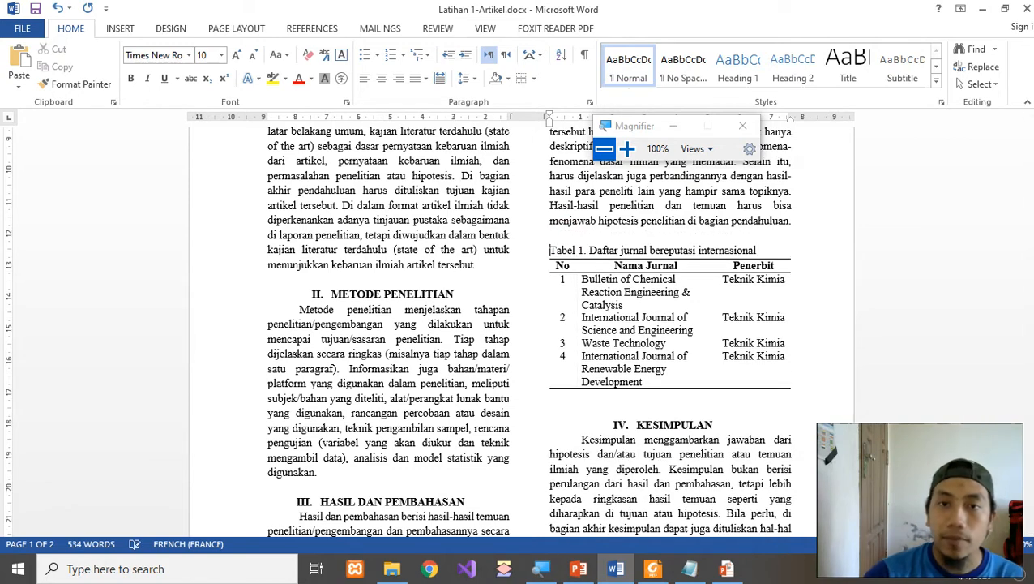
pyautogui.click(626, 149)
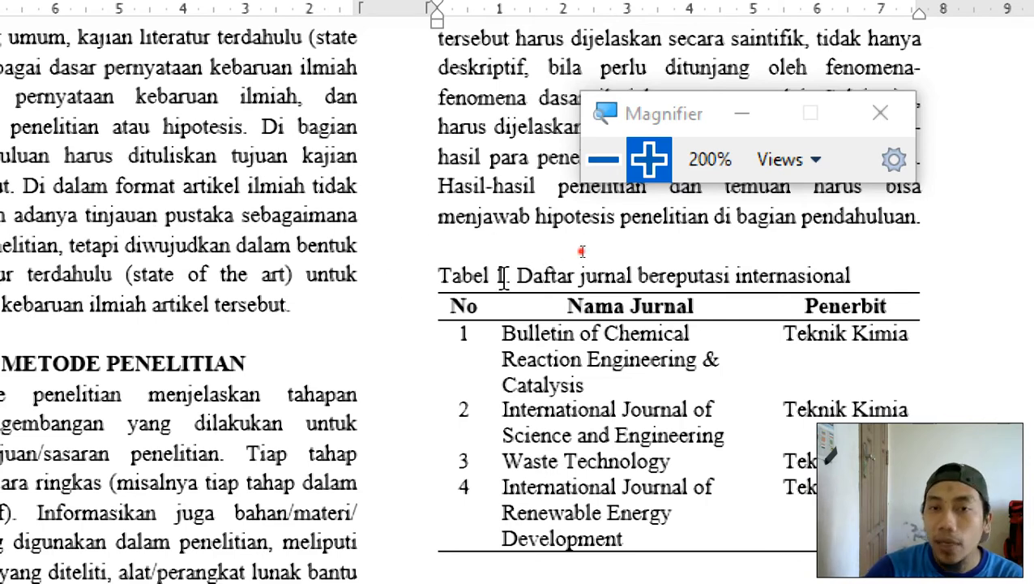
# Delete the pasted 'Tabel 1. Daftar jurnal…' text, leaving an empty line above the table.
pyautogui.moveTo(504, 278); pyautogui.dragTo(502, 280)
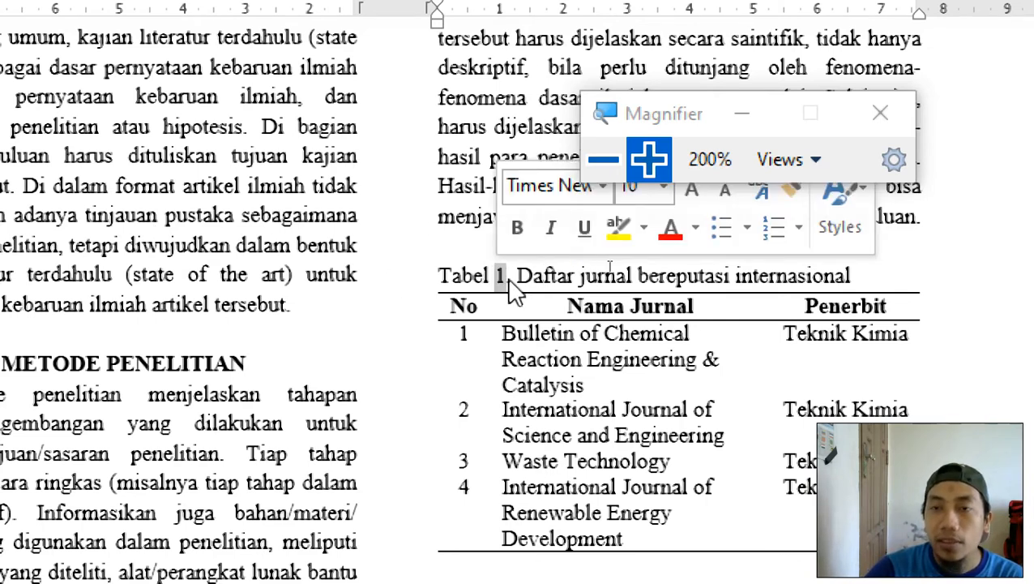
pyautogui.click(468, 208)
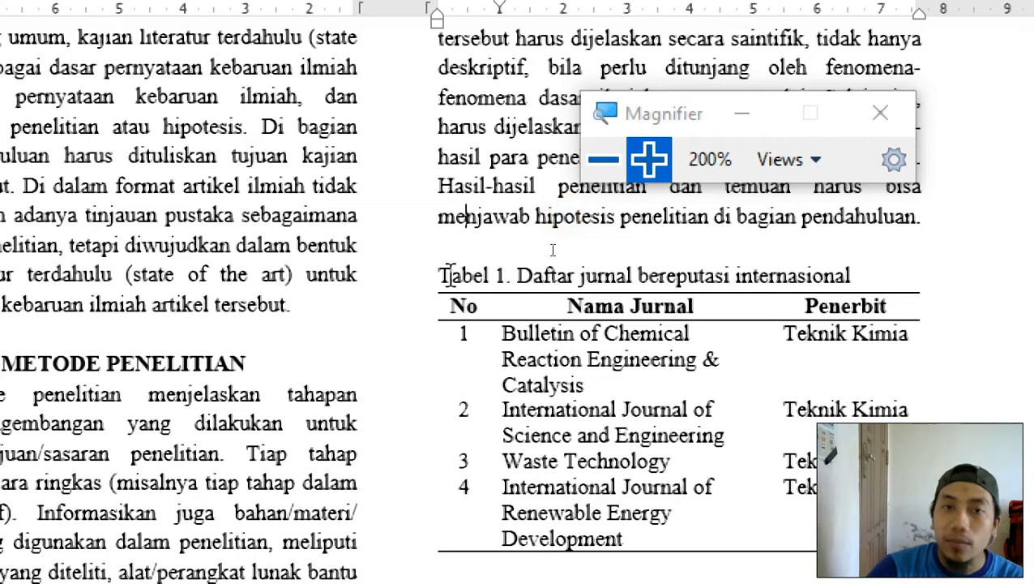
pyautogui.moveTo(440, 276); pyautogui.dragTo(519, 277)
pyautogui.press('Delete')
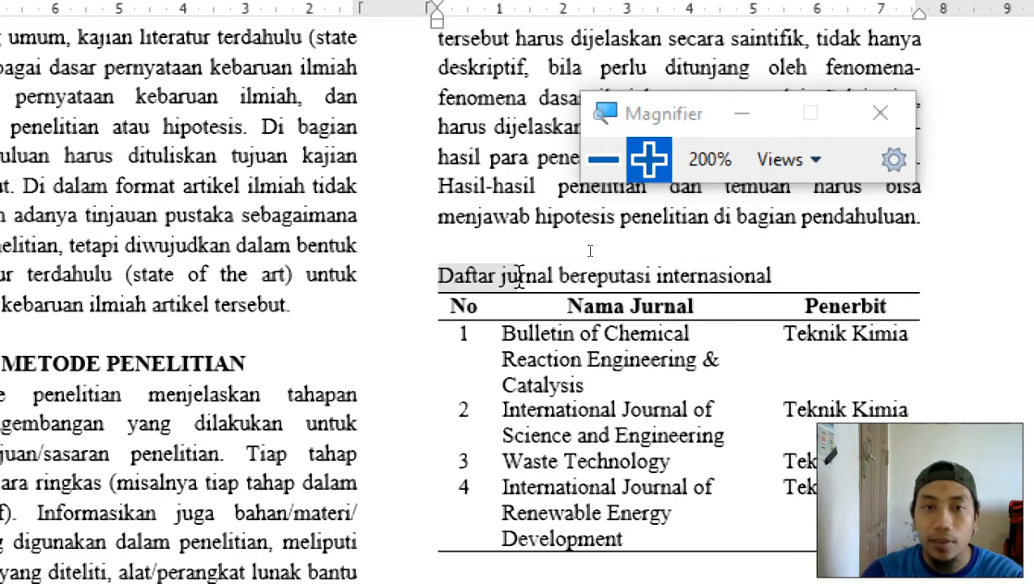
pyautogui.tripleClick(519, 275)
pyautogui.hotkey('ctrl', 'c')
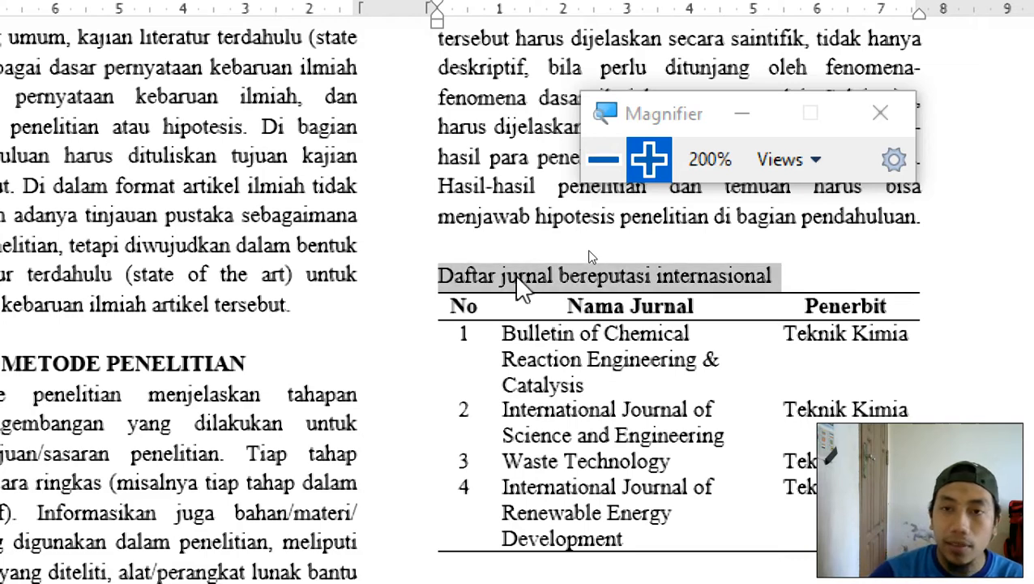
pyautogui.press('Delete')
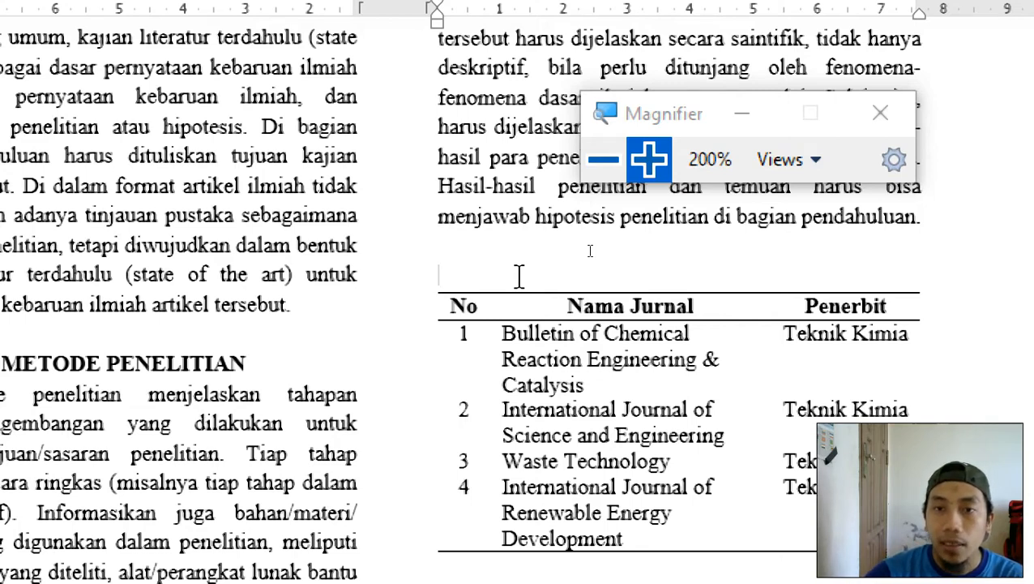
pyautogui.click(620, 297)
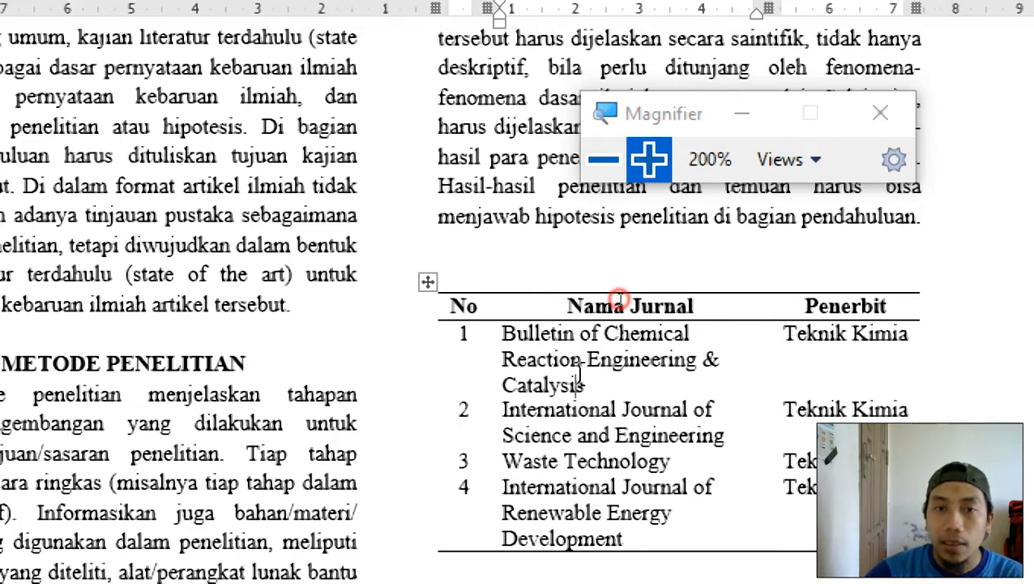
pyautogui.click(426, 280)
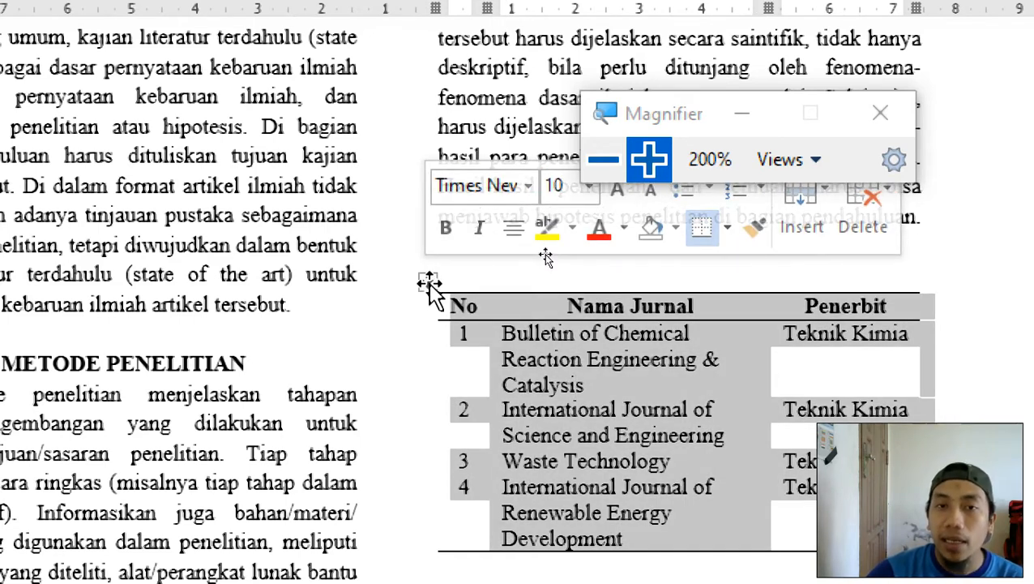
# Start a caption for the journal table with the label set to Tabel.
pyautogui.rightClick(428, 282)
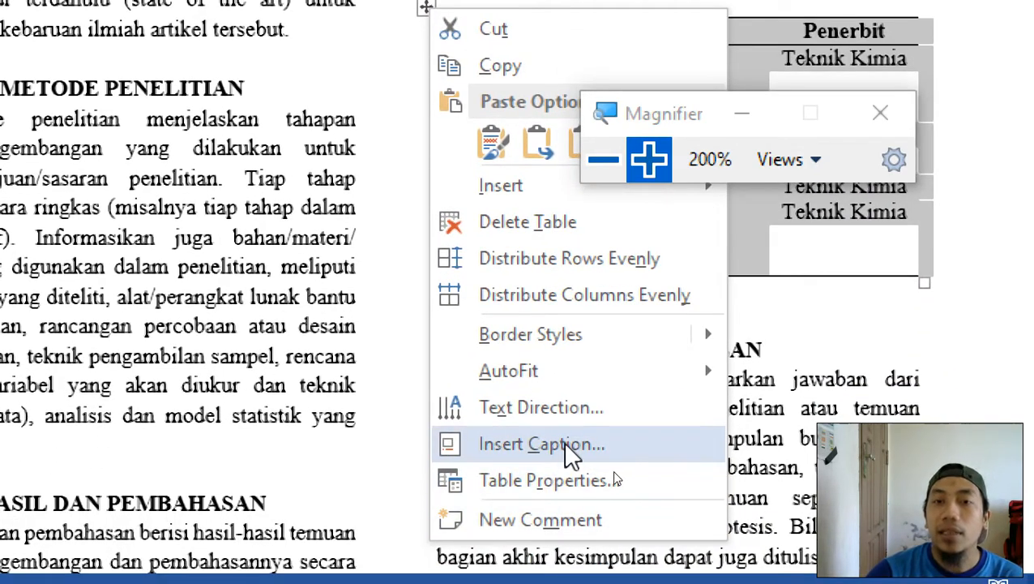
pyautogui.click(570, 453)
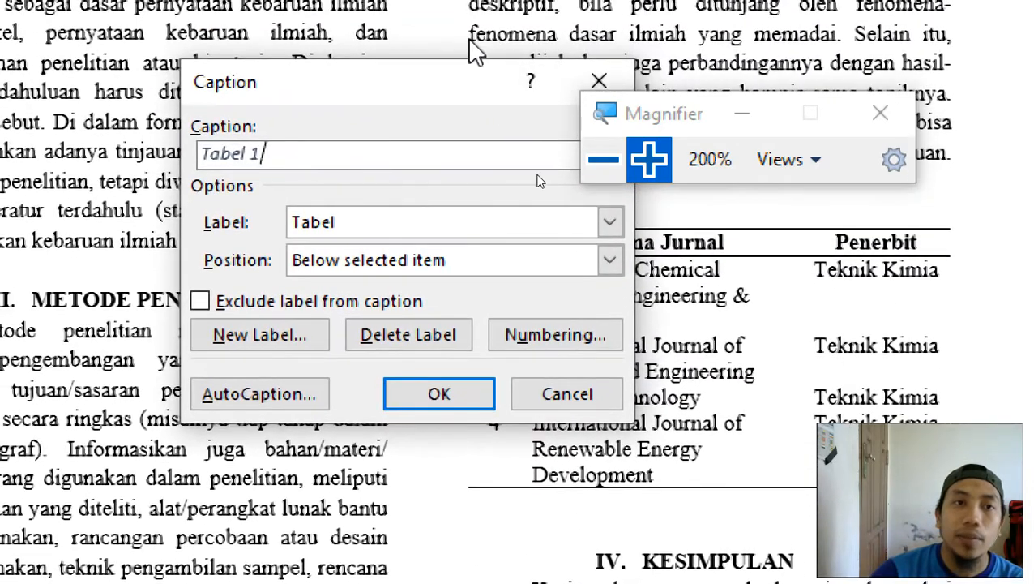
pyautogui.moveTo(415, 93); pyautogui.dragTo(322, 143)
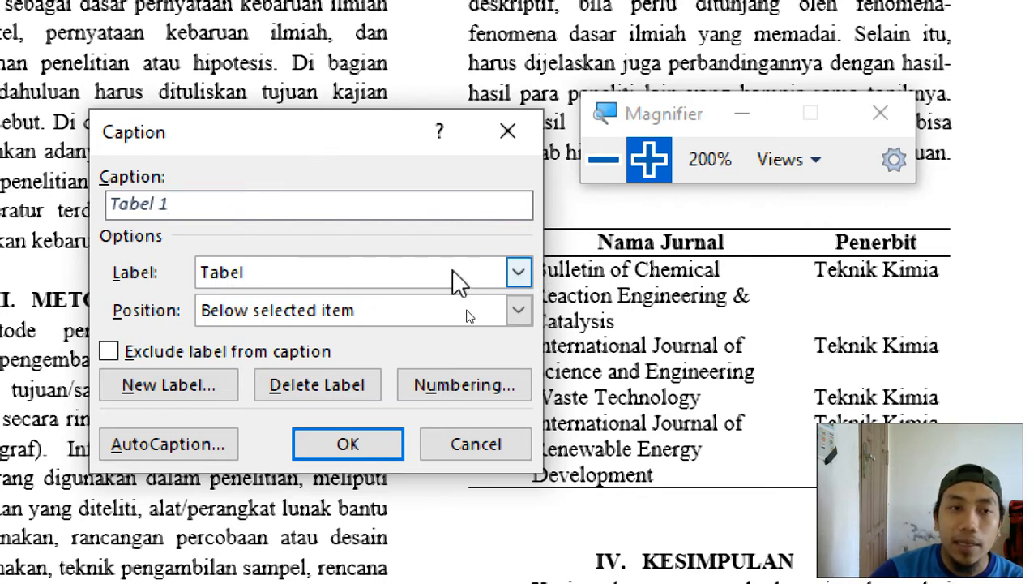
pyautogui.click(173, 387)
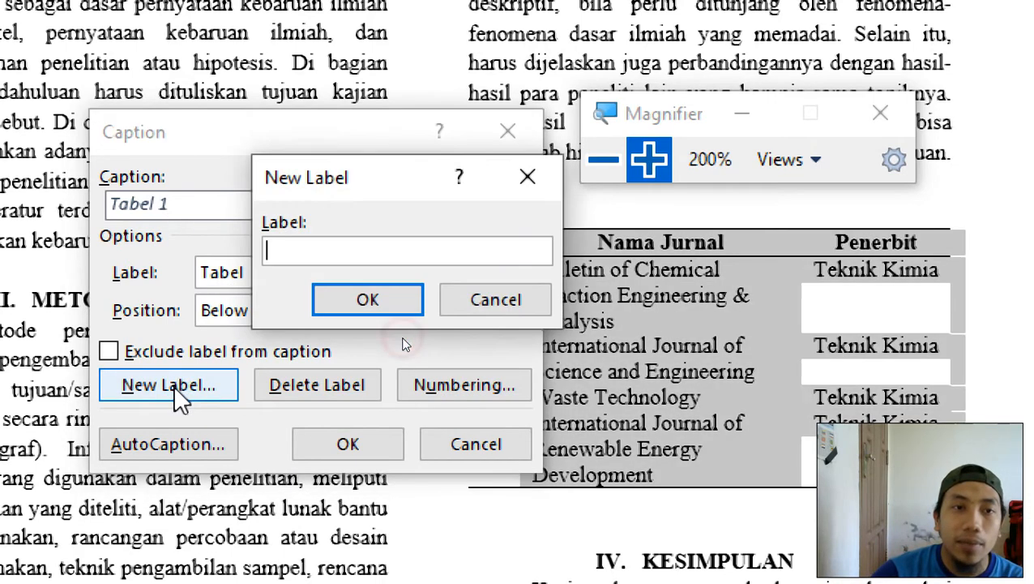
pyautogui.click(485, 298)
pyautogui.click(466, 272)
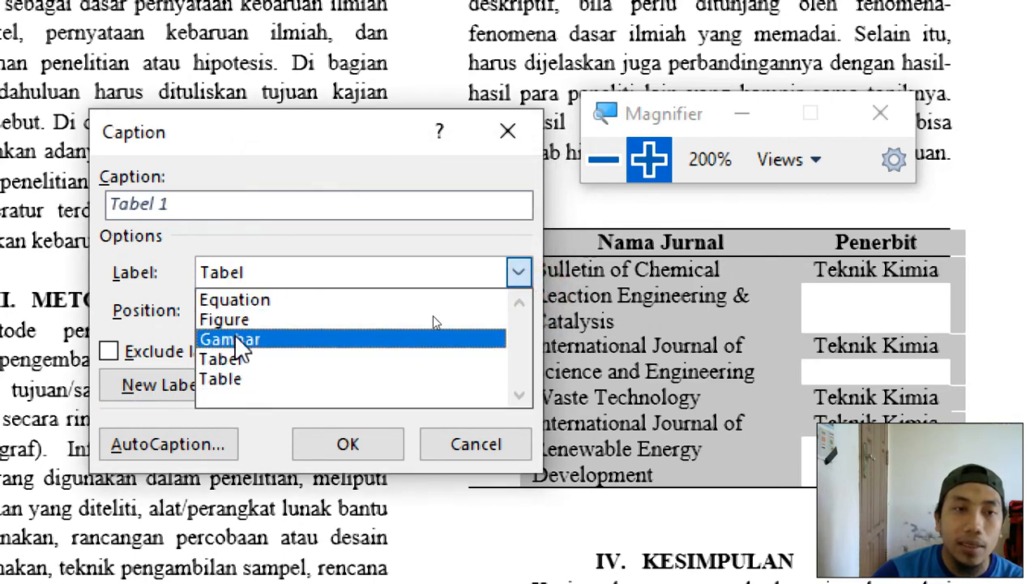
pyautogui.click(136, 296)
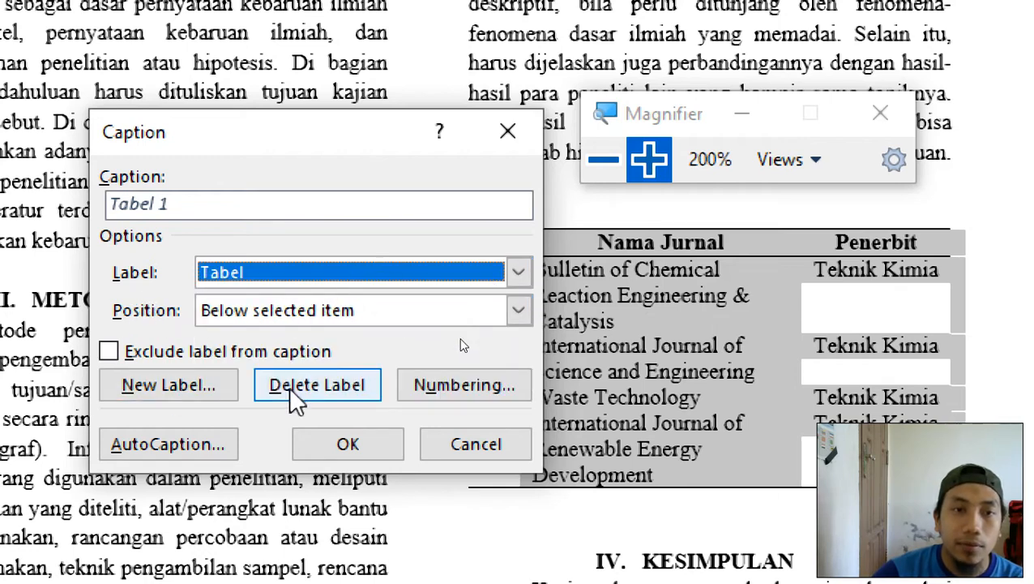
pyautogui.click(221, 272)
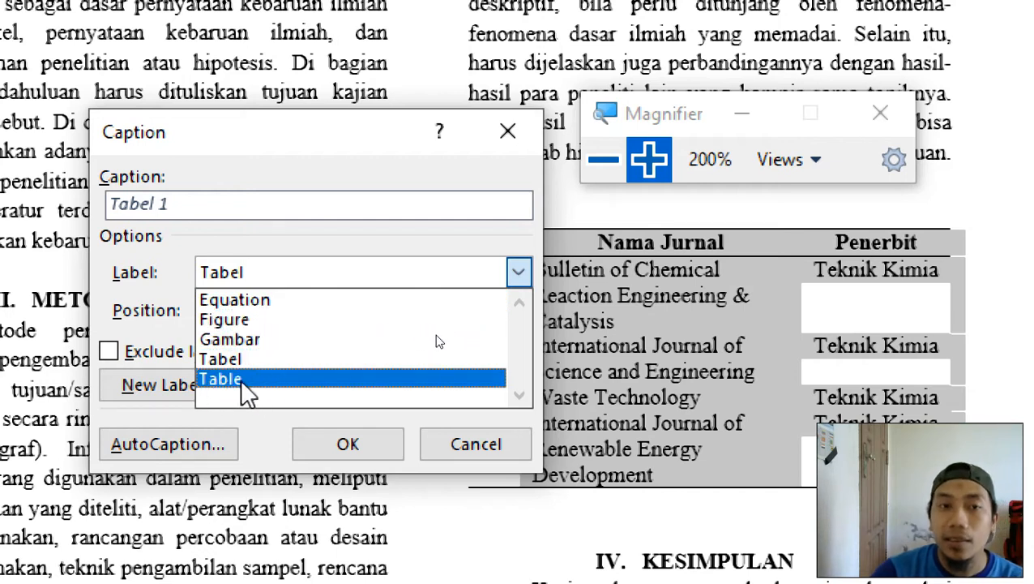
pyautogui.click(389, 290)
pyautogui.click(165, 387)
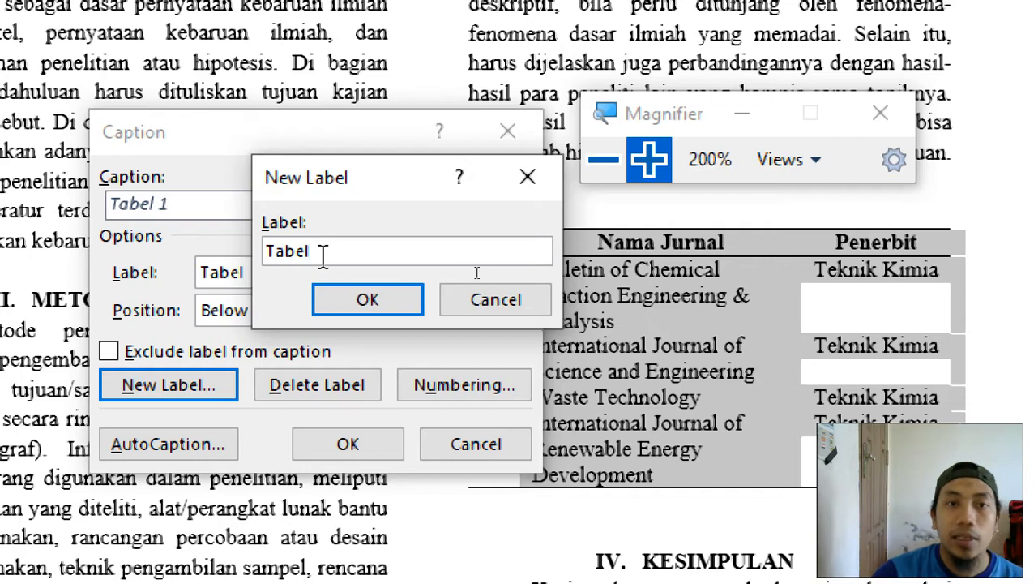
pyautogui.click(361, 294)
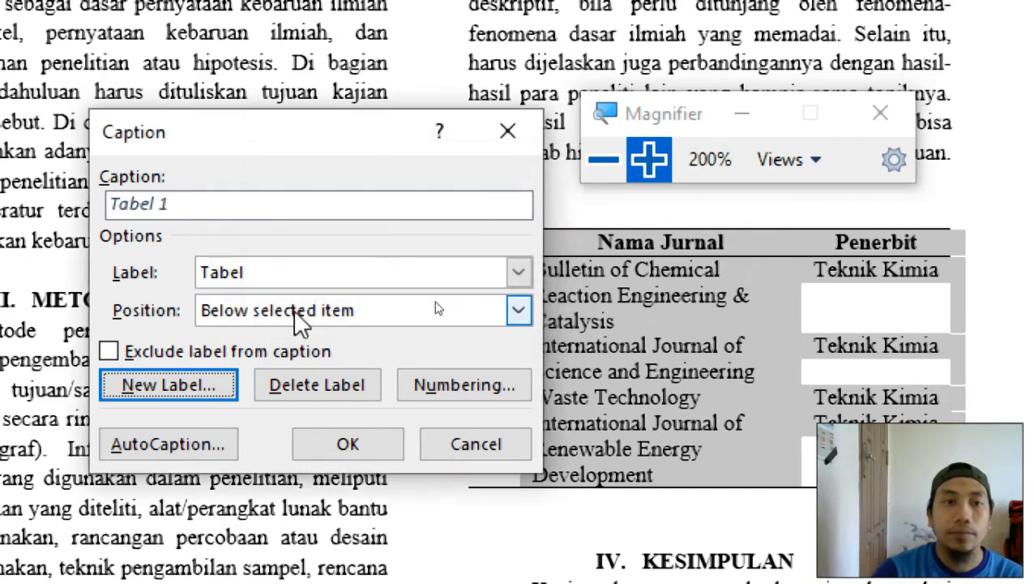
pyautogui.click(261, 274)
pyautogui.click(251, 361)
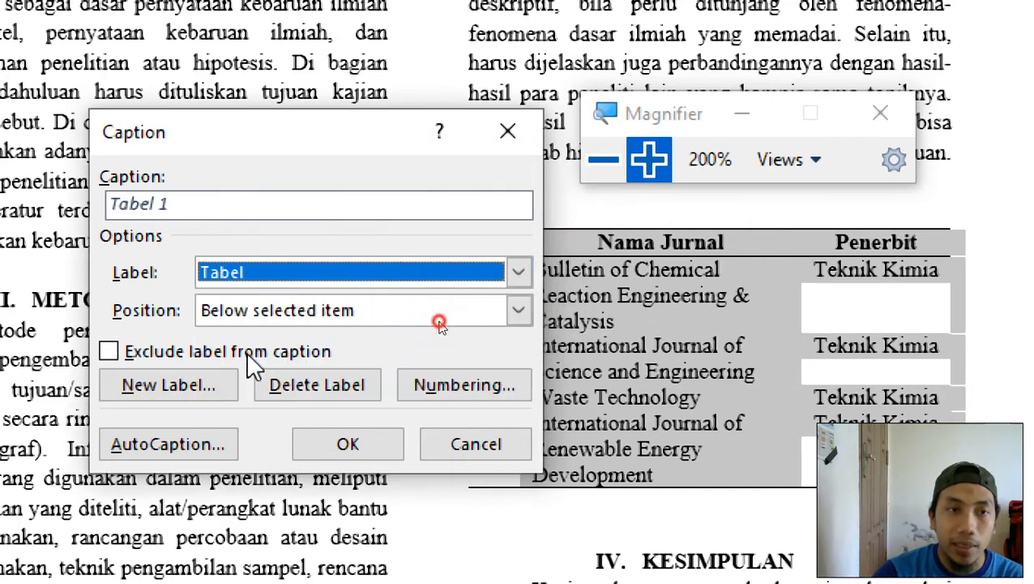
# Complete the caption text as 'Tabel 1. Daftar jurnal bereputasi internasional'.
pyautogui.click(202, 213)
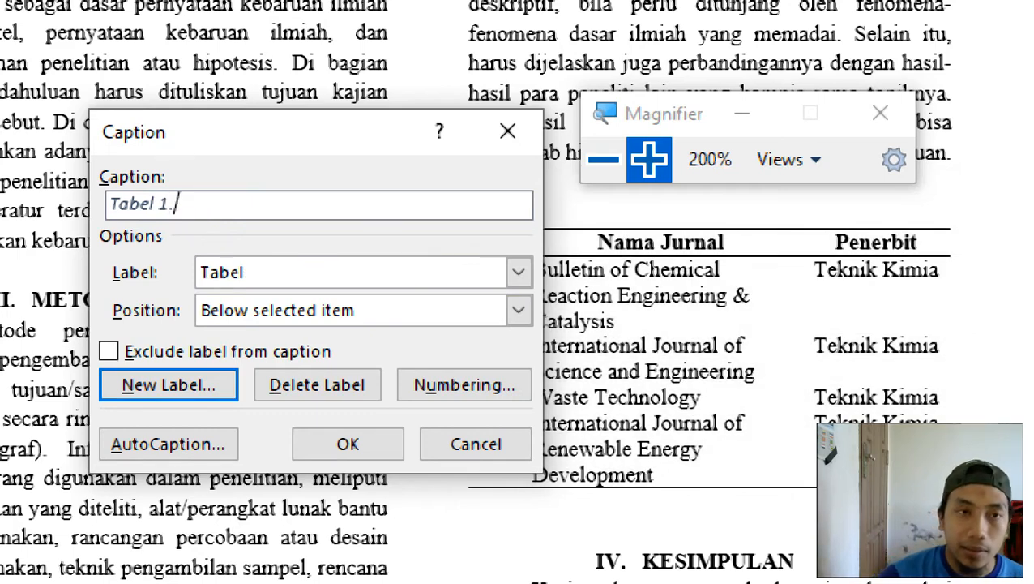
pyautogui.write('.')
pyautogui.hotkey('ctrl', 'v')
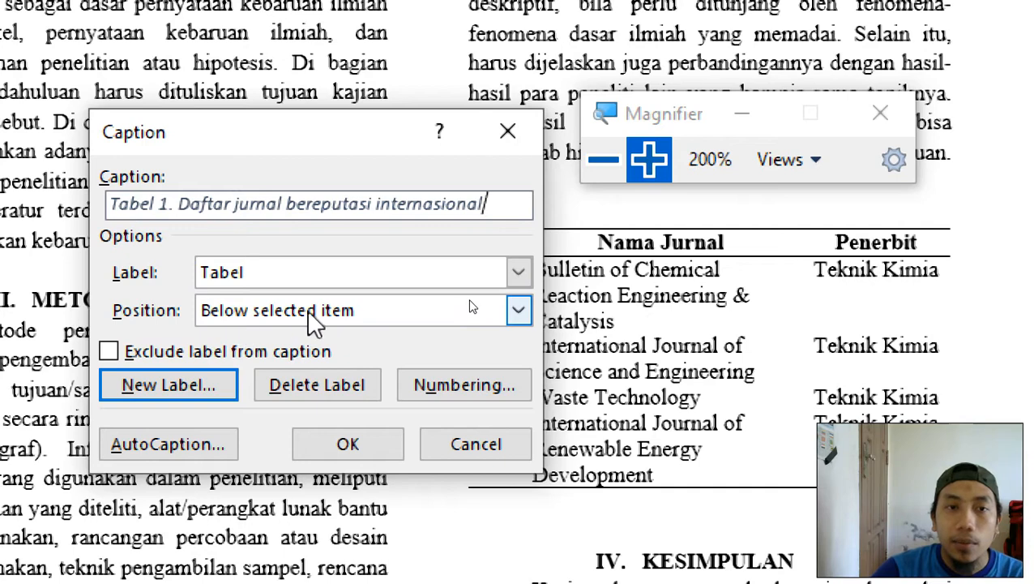
pyautogui.click(513, 314)
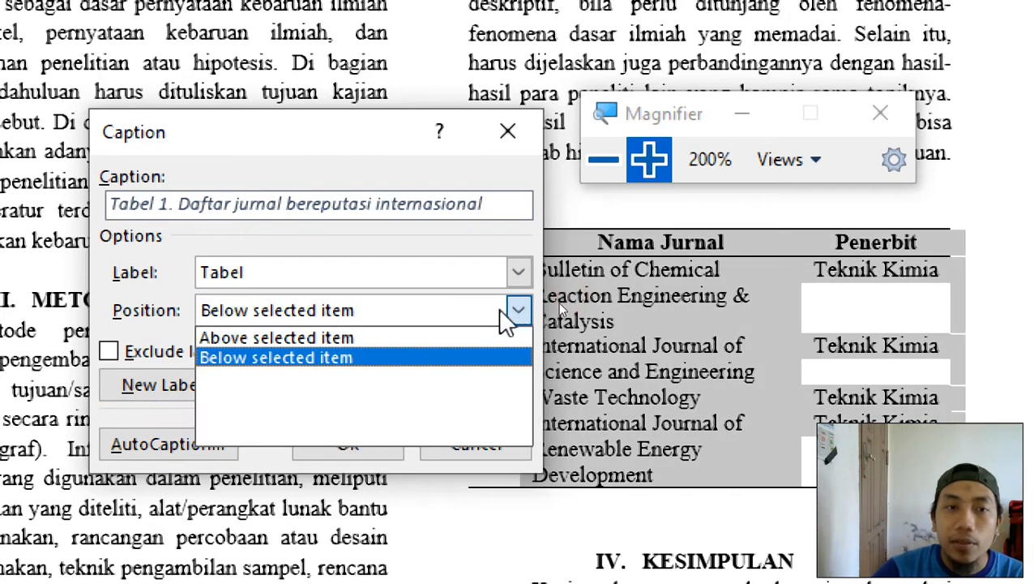
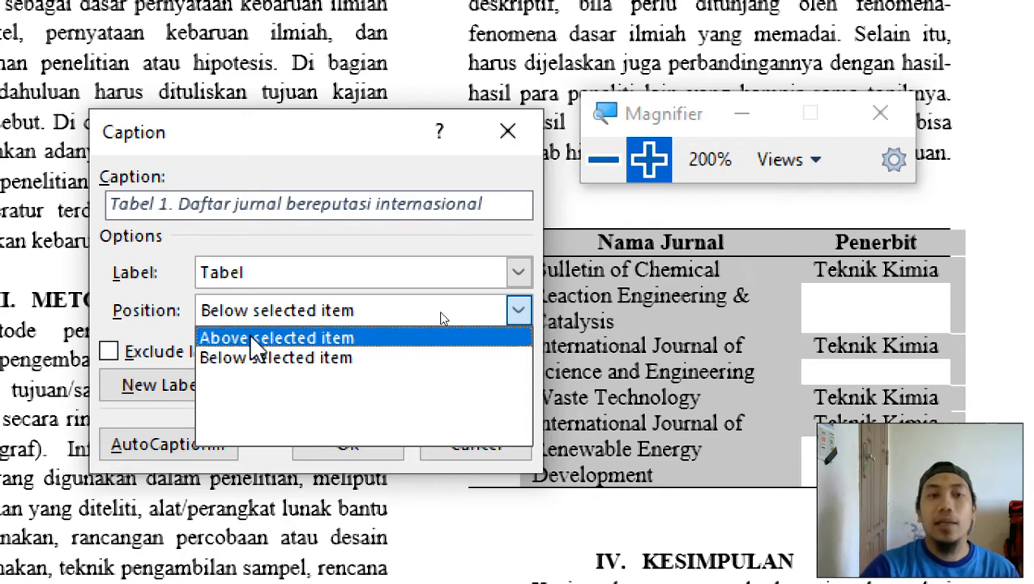
# Insert the 'Tabel 1. Daftar jurnal bereputasi internasional' caption above the selected table.
pyautogui.click(442, 316)
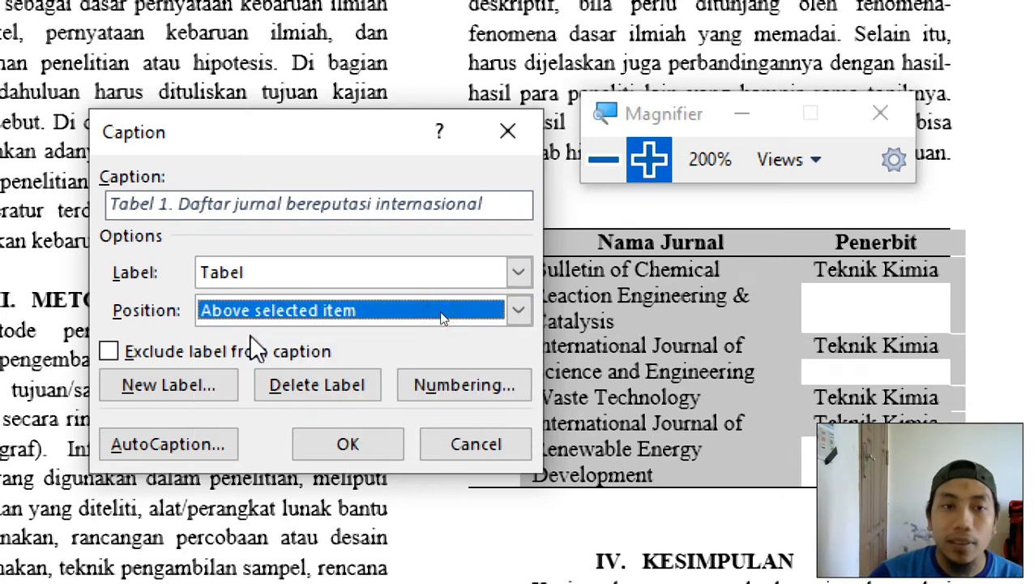
pyautogui.click(342, 446)
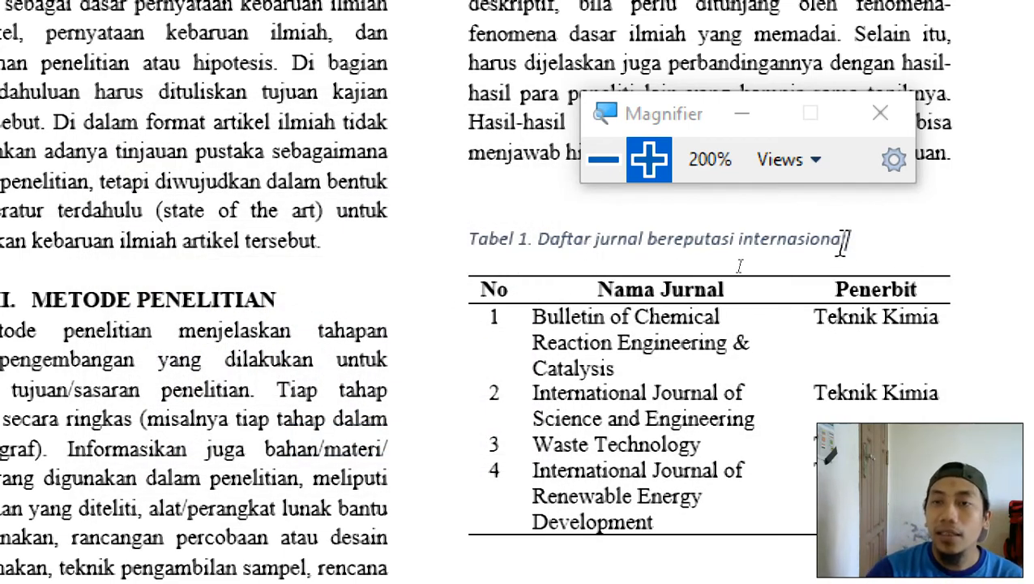
# Format the whole Tabel 1 caption as Times New Roman, 10 pt, Automatic (black) colour.
pyautogui.moveTo(874, 242); pyautogui.dragTo(486, 264)
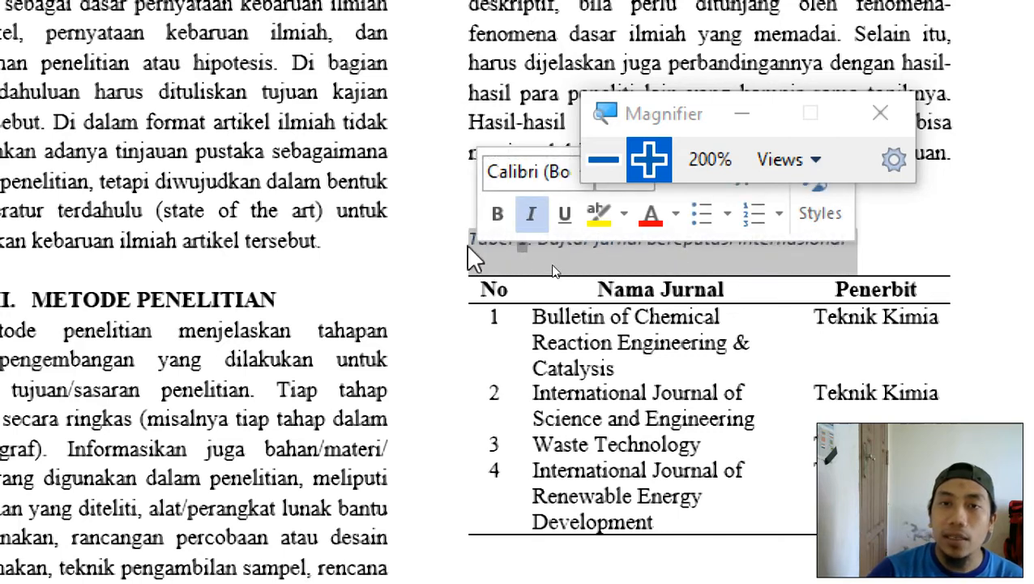
pyautogui.moveTo(638, 111); pyautogui.dragTo(784, 47)
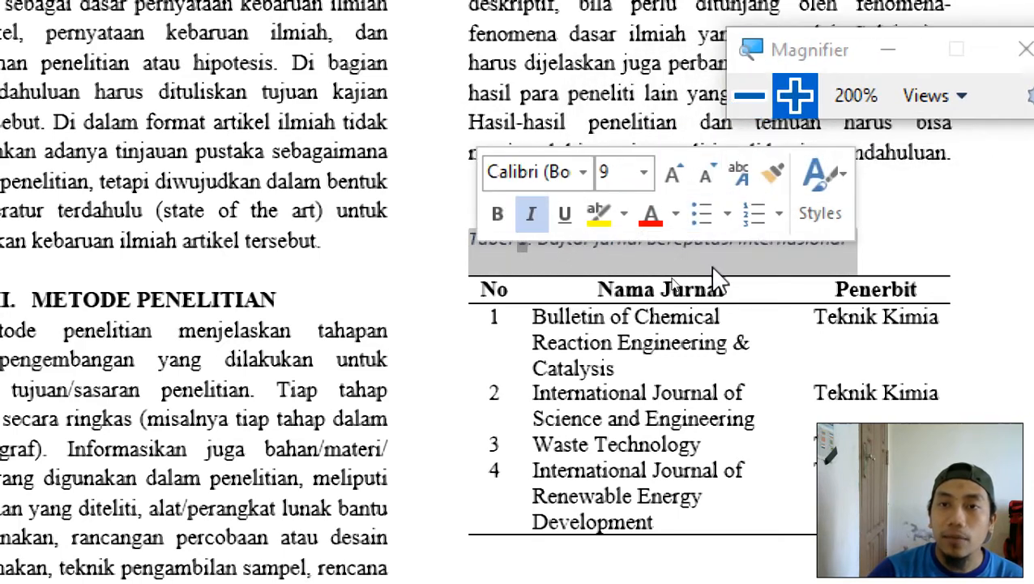
pyautogui.click(715, 273)
pyautogui.moveTo(482, 265); pyautogui.dragTo(914, 235)
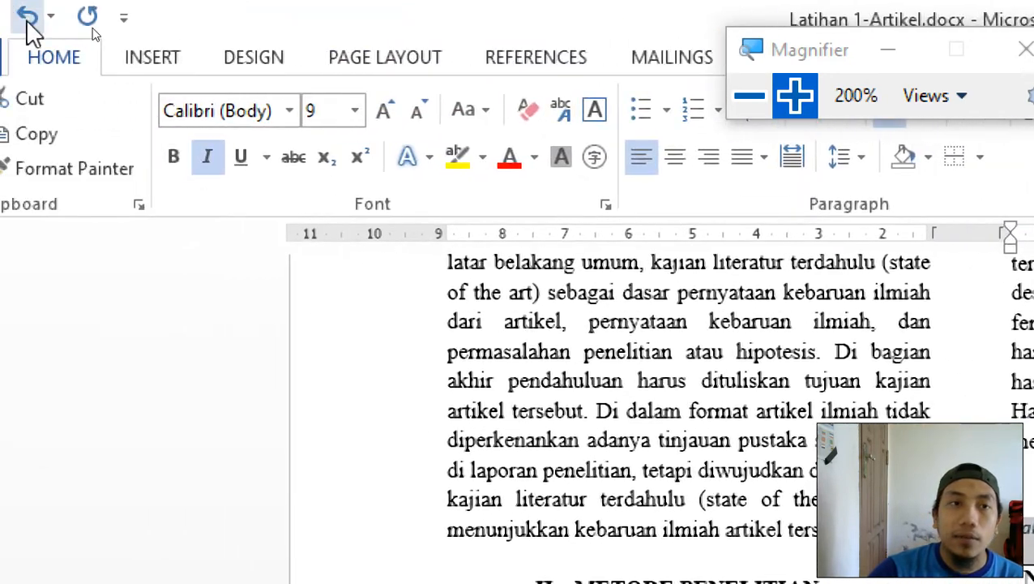
pyautogui.click(290, 111)
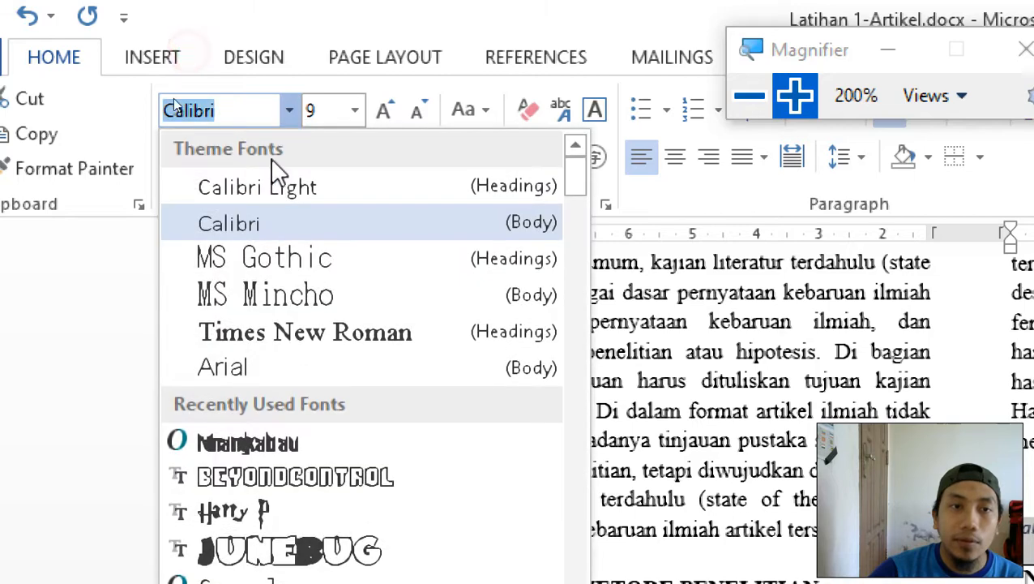
pyautogui.click(253, 351)
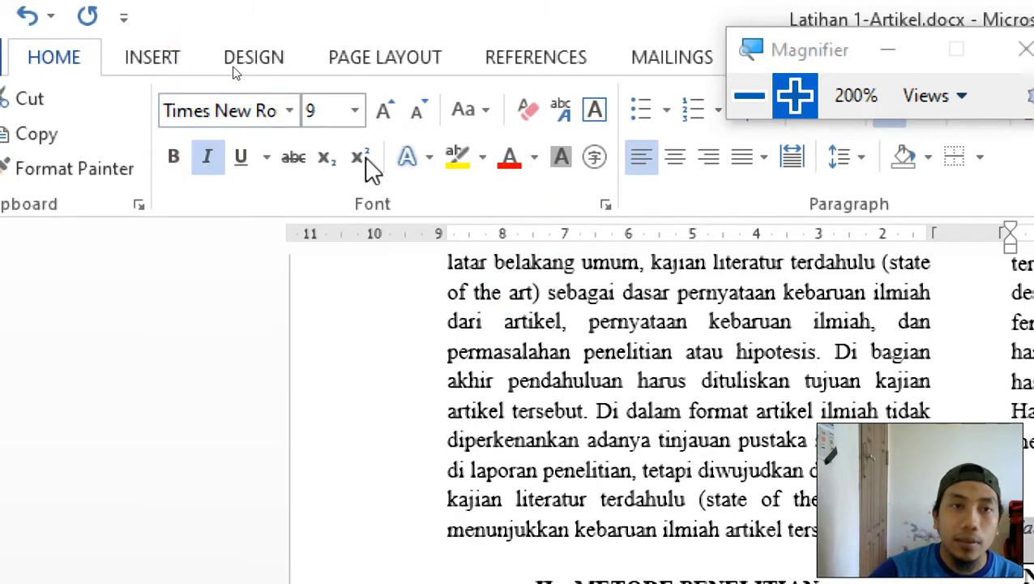
pyautogui.click(354, 111)
pyautogui.click(328, 202)
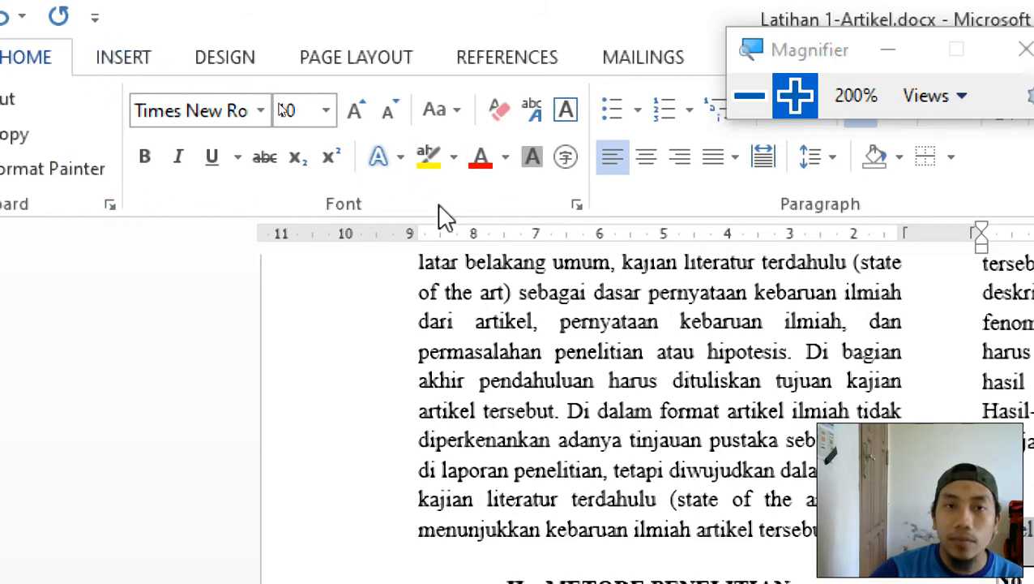
pyautogui.click(505, 159)
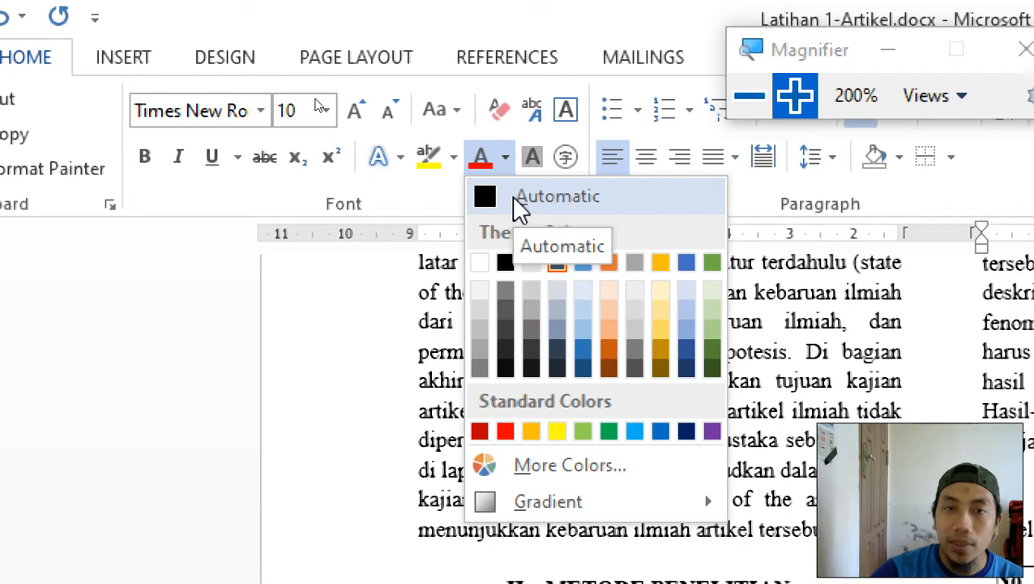
pyautogui.click(512, 196)
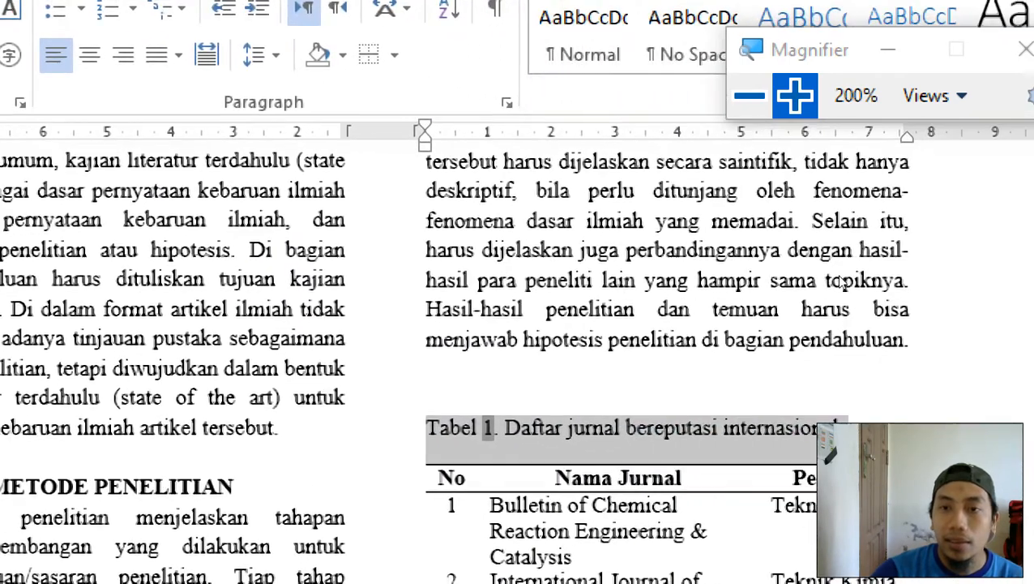
# Bold the 'Tabel 1.' label and delete the extra empty line above the caption.
pyautogui.click(612, 429)
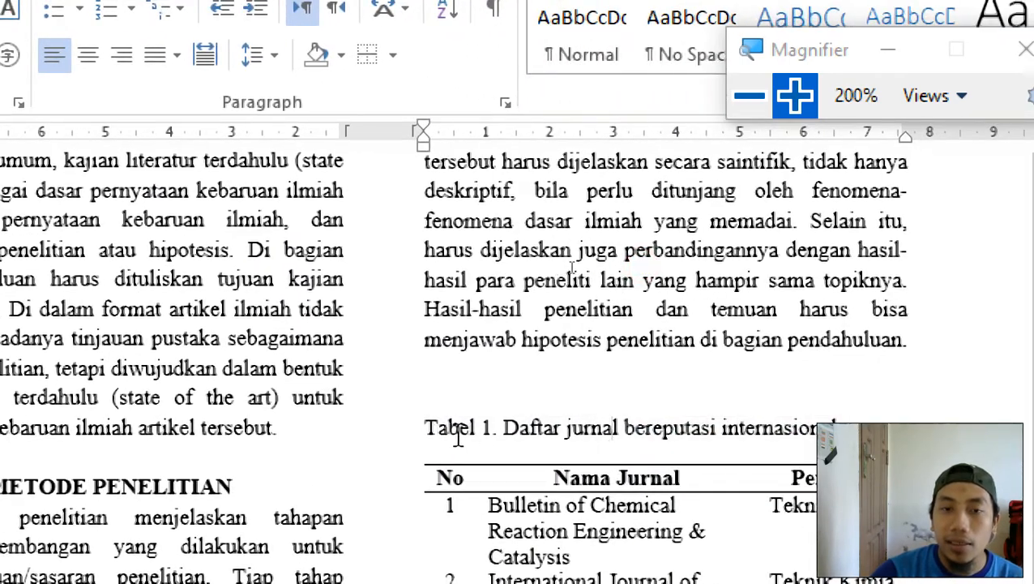
pyautogui.moveTo(500, 427); pyautogui.dragTo(441, 426)
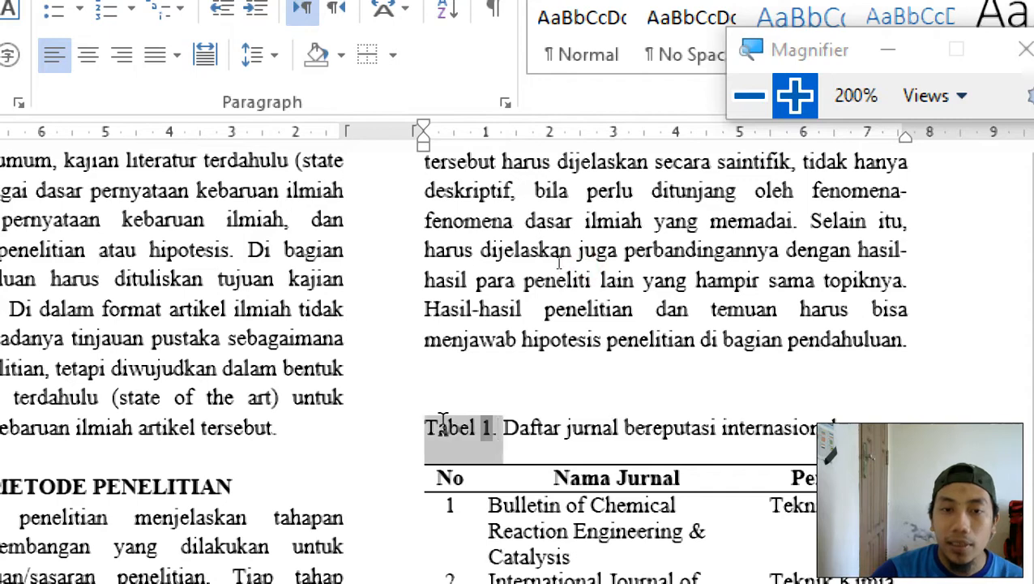
pyautogui.hotkey('ctrl', 'b')
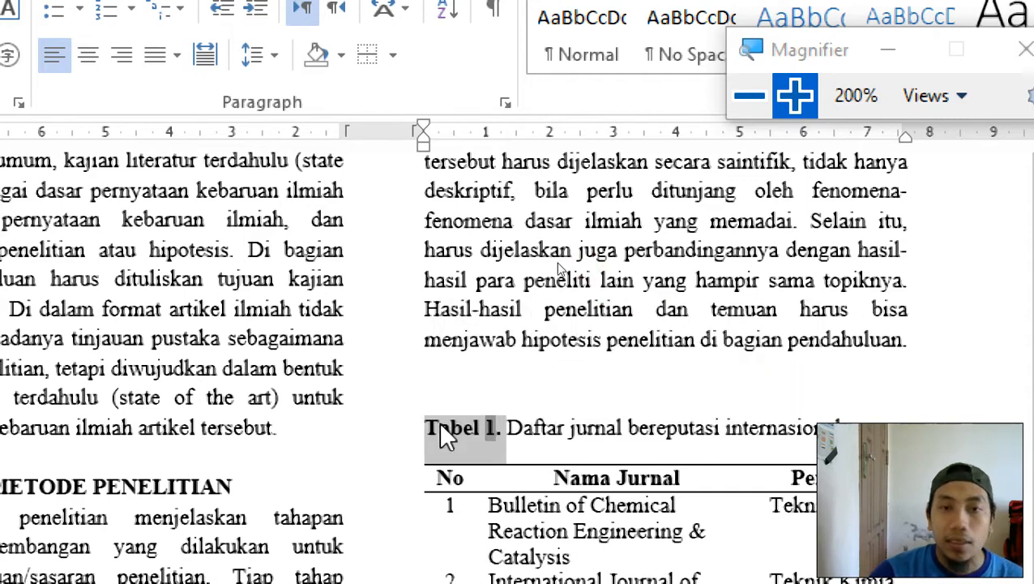
pyautogui.click(580, 418)
pyautogui.click(508, 397)
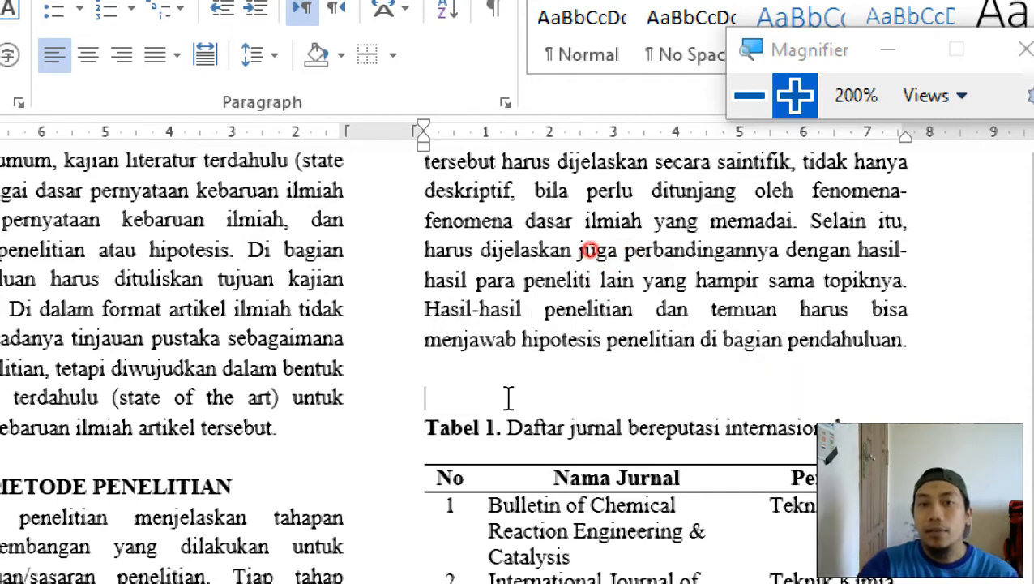
pyautogui.click(476, 377)
pyautogui.press('BackSpace')
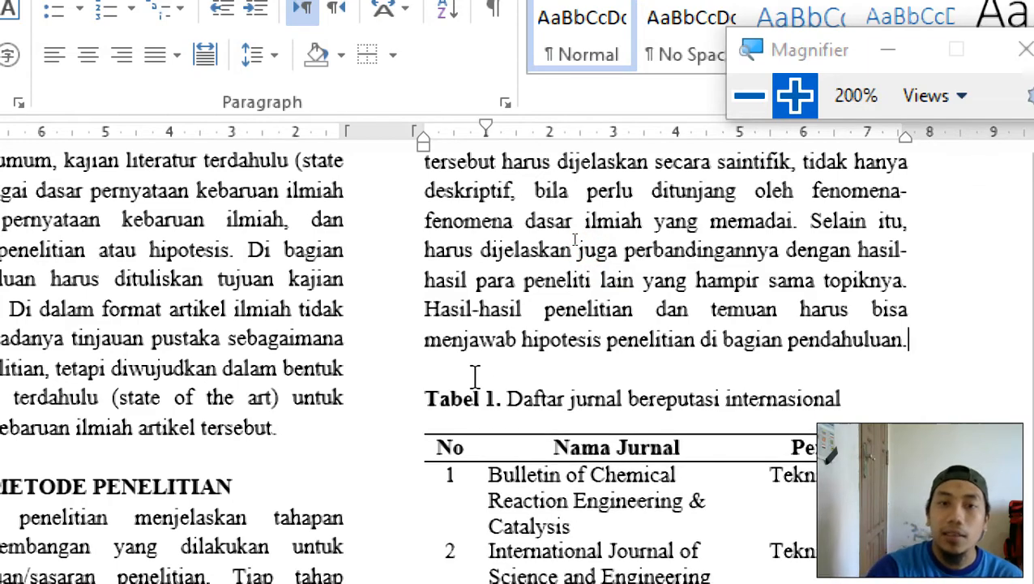
pyautogui.scroll(-1, 516, 409)
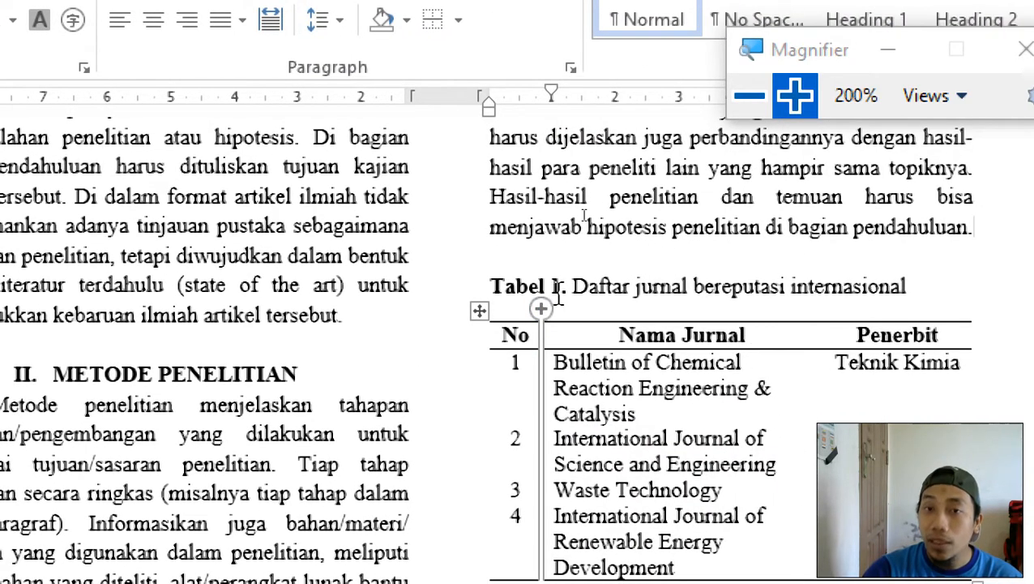
# Reduce the caption's Spacing After from 10 pt to 0 pt in Page Layout.
pyautogui.click(554, 289)
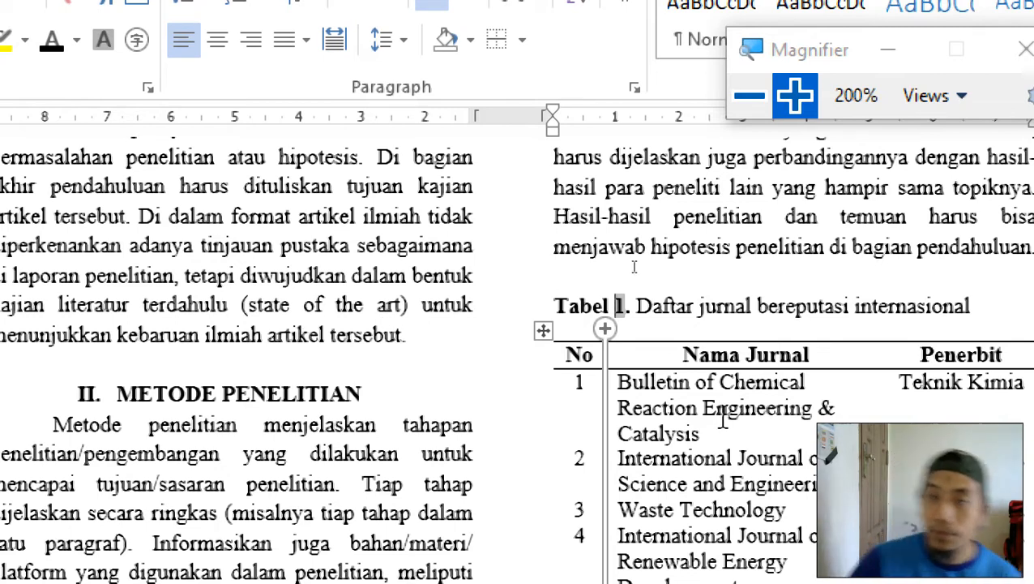
pyautogui.click(695, 276)
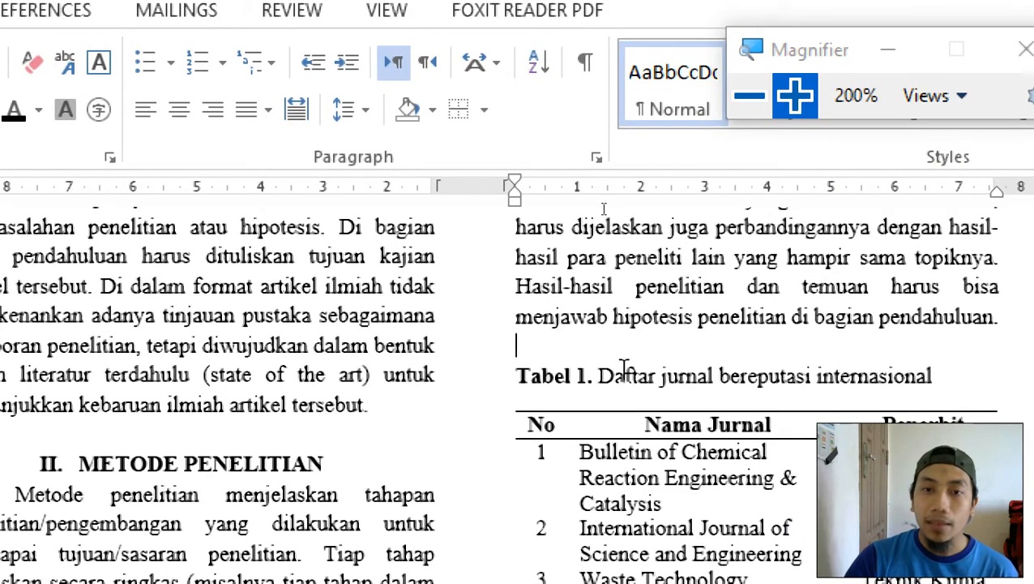
pyautogui.click(624, 371)
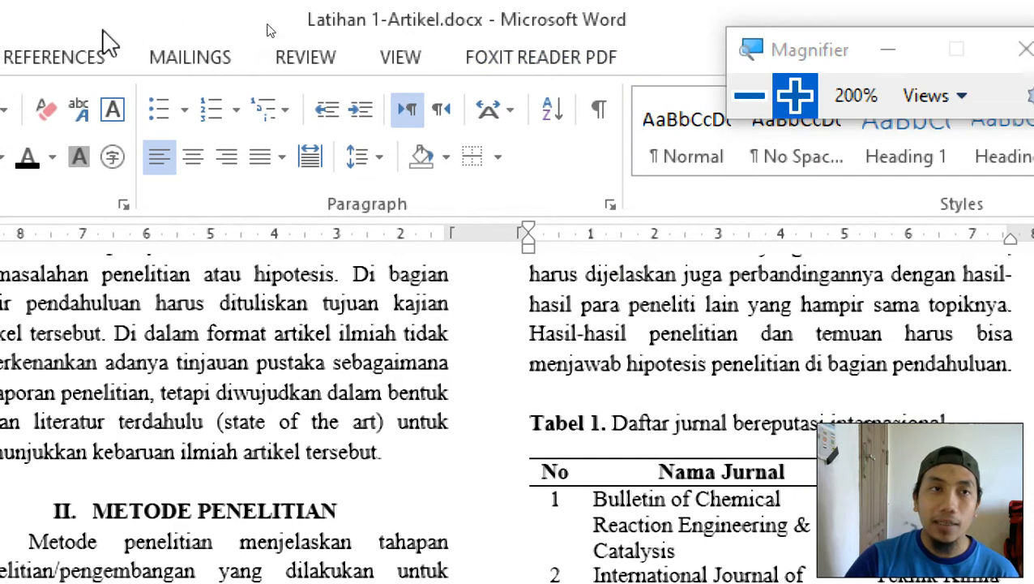
pyautogui.click(183, 55)
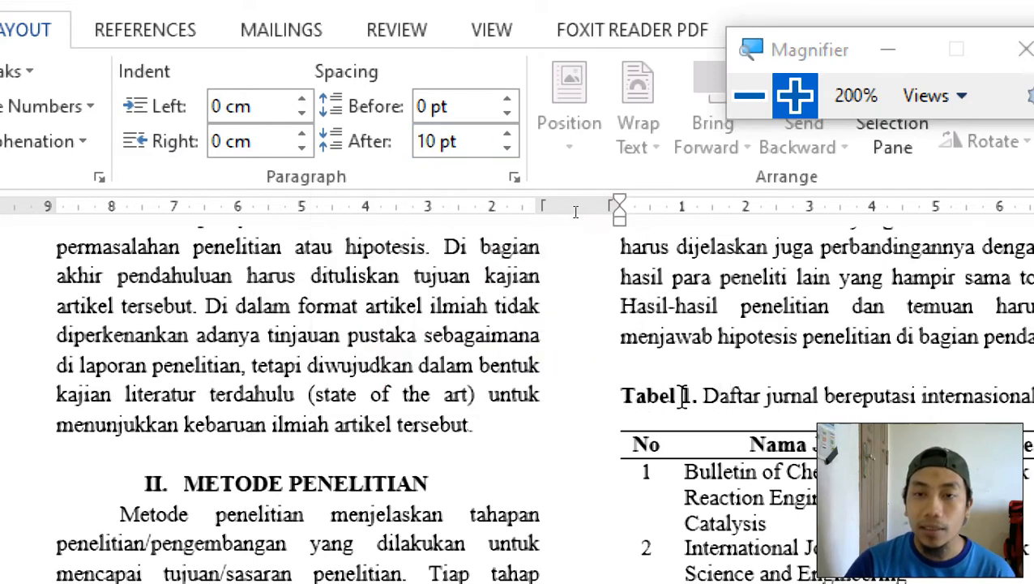
pyautogui.click(654, 396)
pyautogui.click(715, 396)
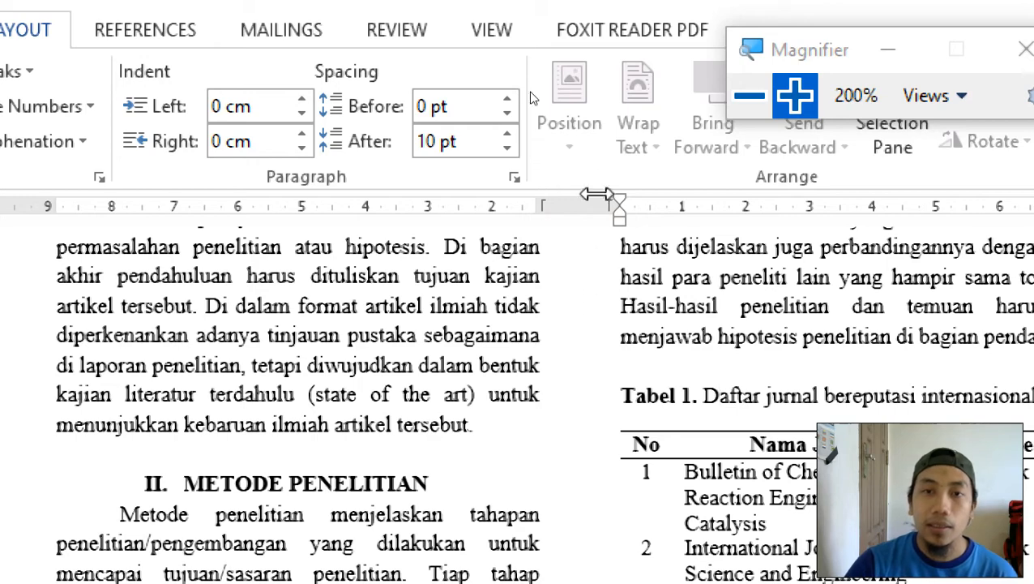
pyautogui.click(506, 151)
pyautogui.click(507, 152)
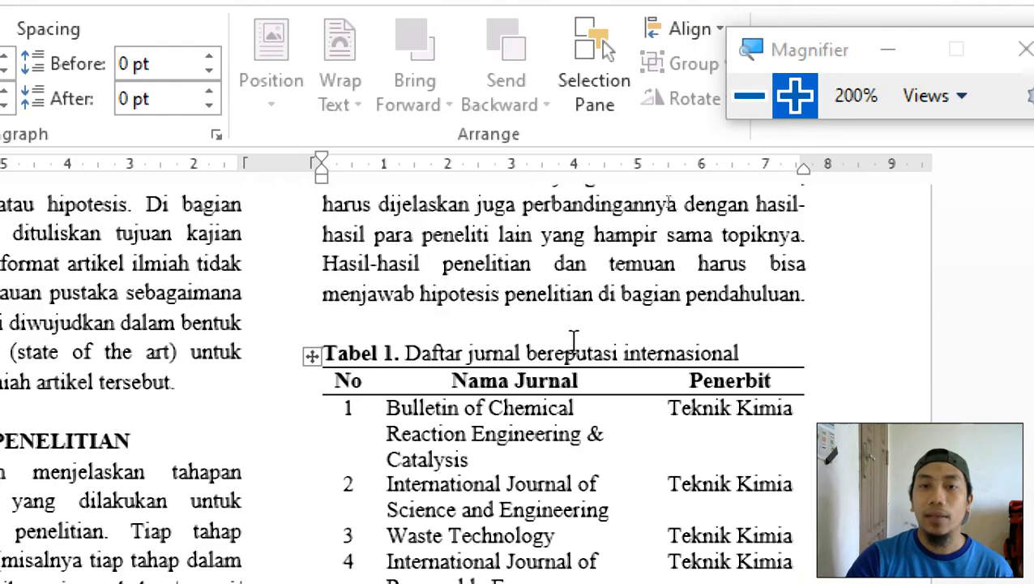
# Switch to the Latihan 2.pdf reference in Foxit Reader.
pyautogui.click(845, 362)
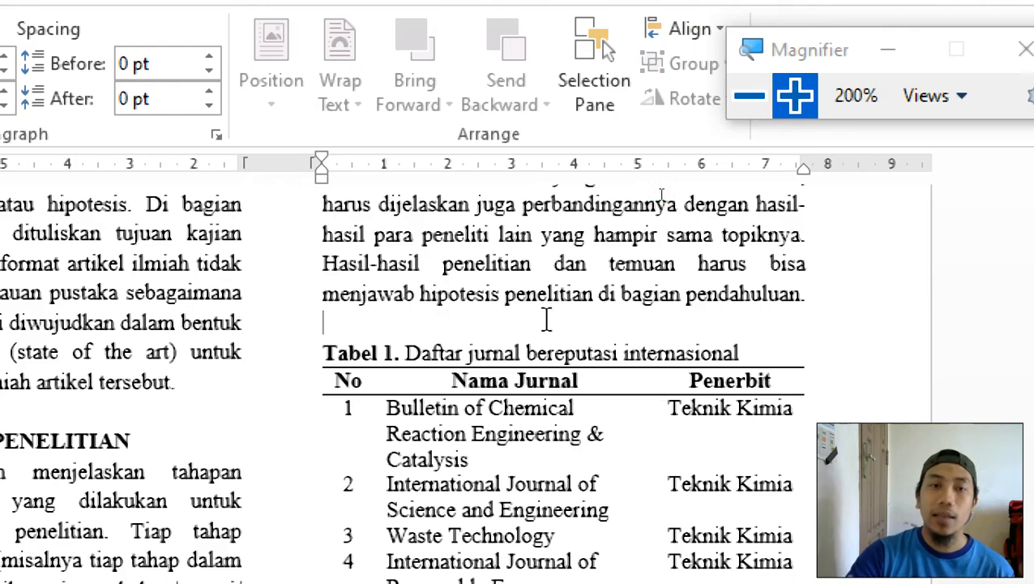
pyautogui.click(750, 95)
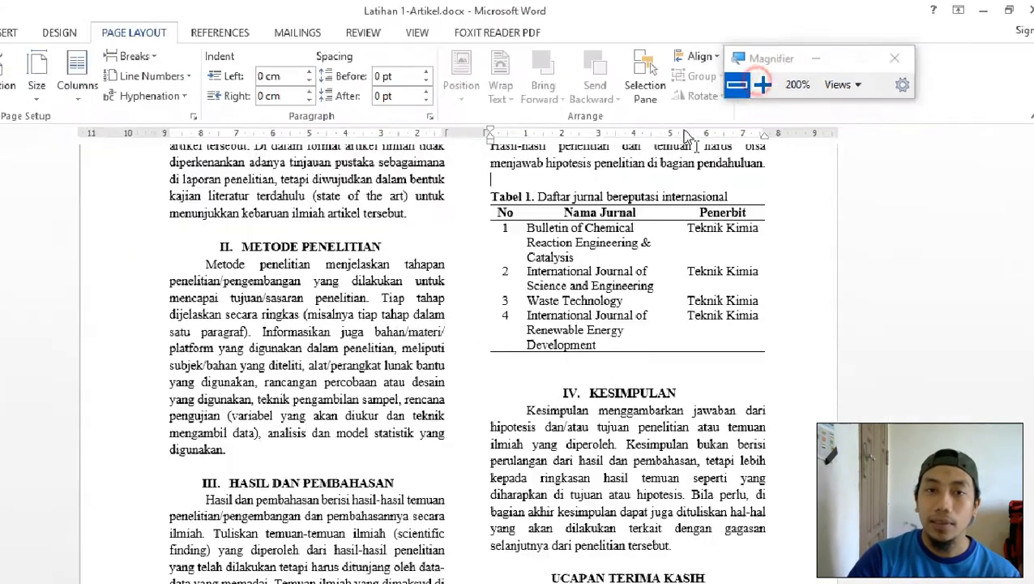
pyautogui.press('super+minus')
pyautogui.click(652, 567)
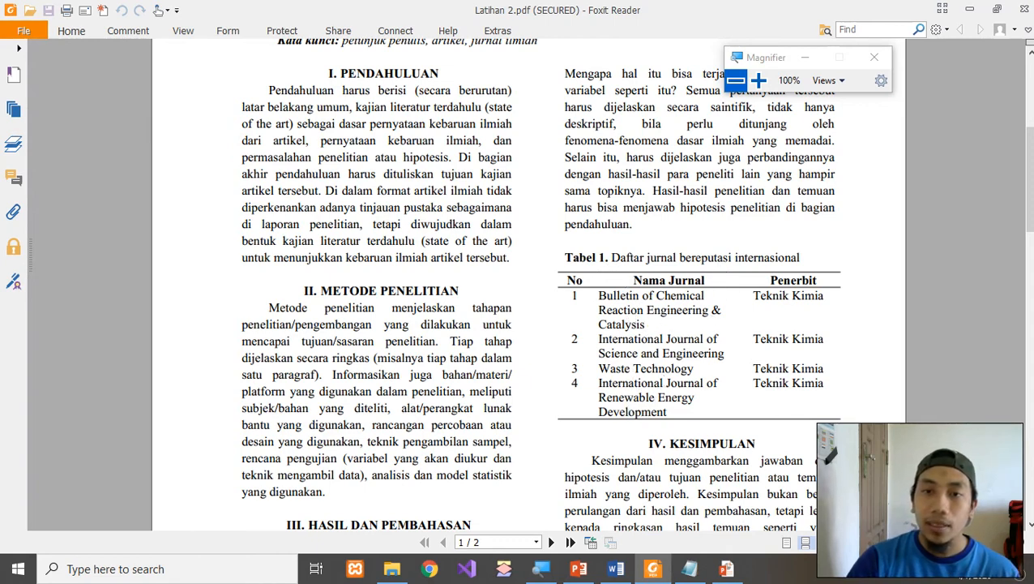
# Open the Bookmarks panel of Latihan 2.pdf and jump through each section up to DAFTAR PUSTAKA.
pyautogui.scroll(-3, 535, 284)
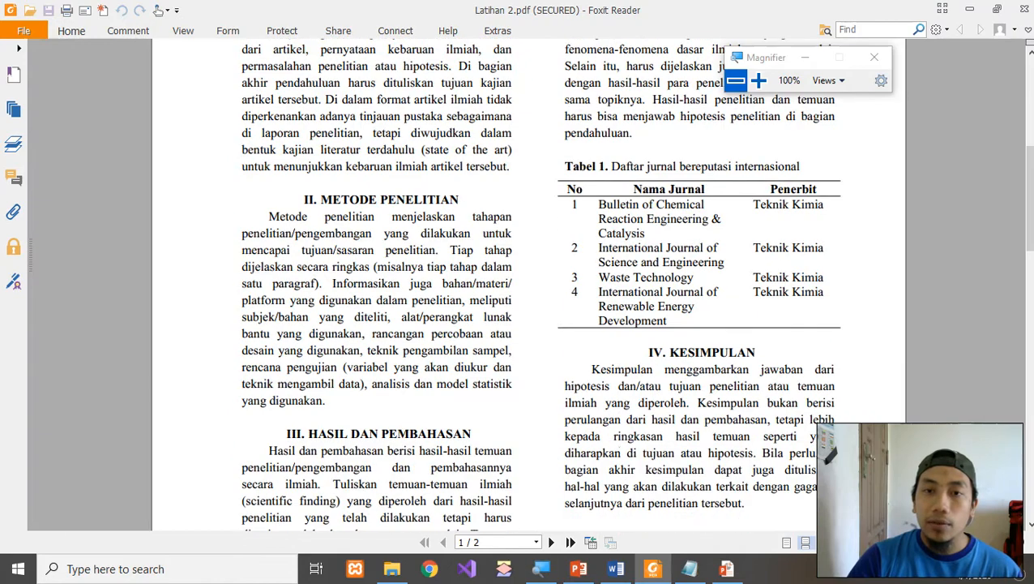
pyautogui.scroll(1, 535, 283)
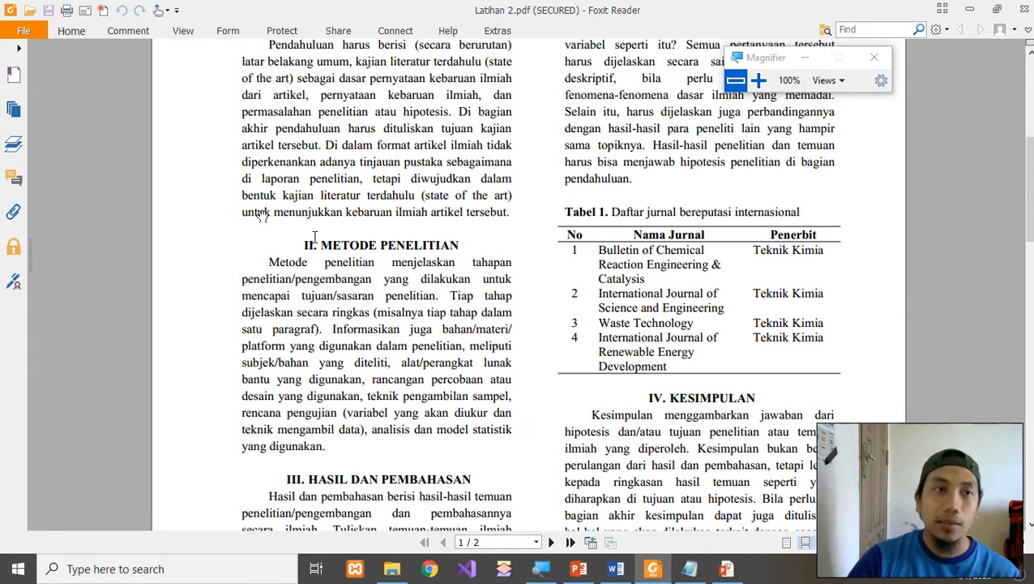
pyautogui.scroll(3, 259, 212)
pyautogui.scroll(6, 410, 235)
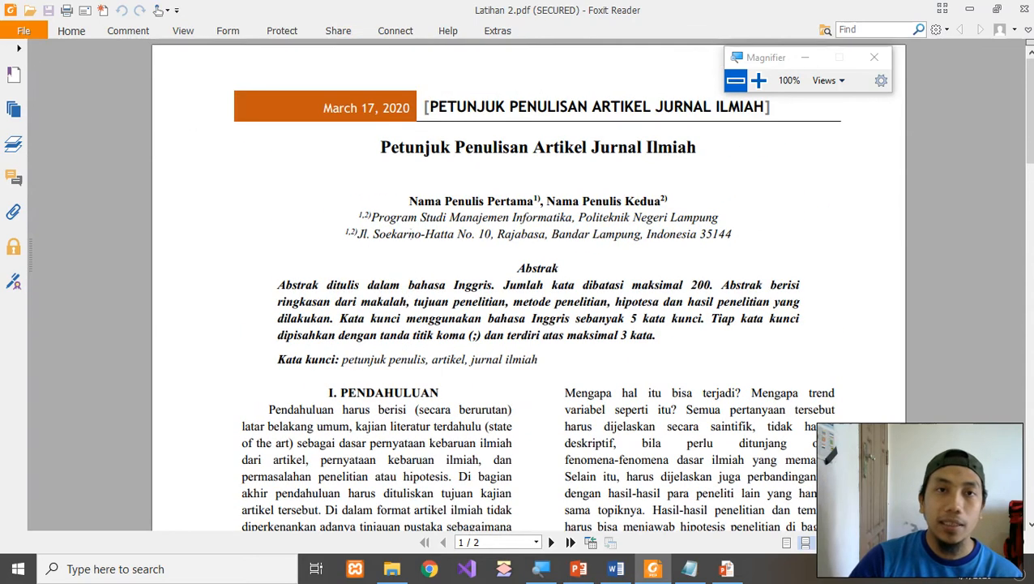
pyautogui.click(17, 51)
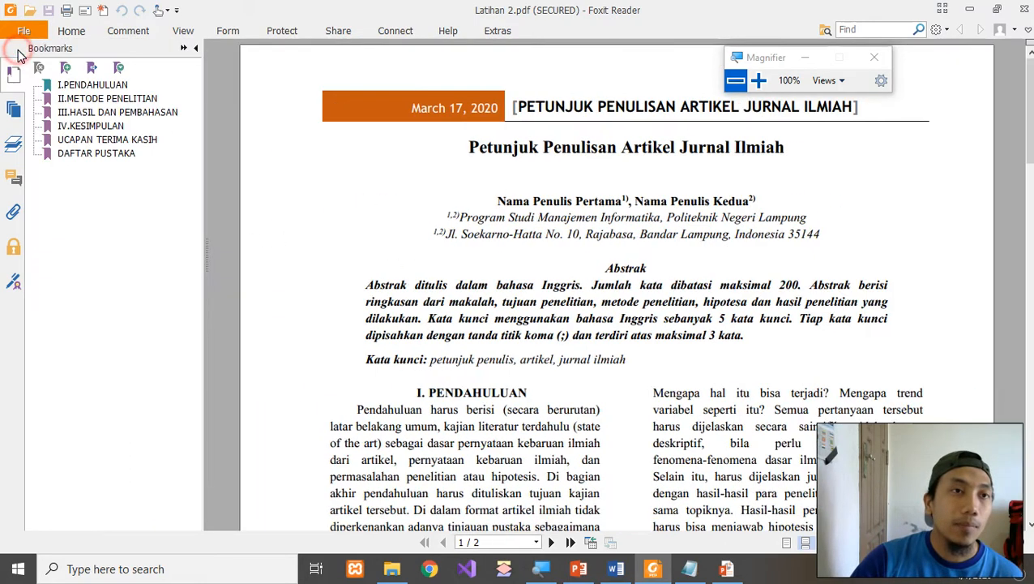
pyautogui.click(82, 100)
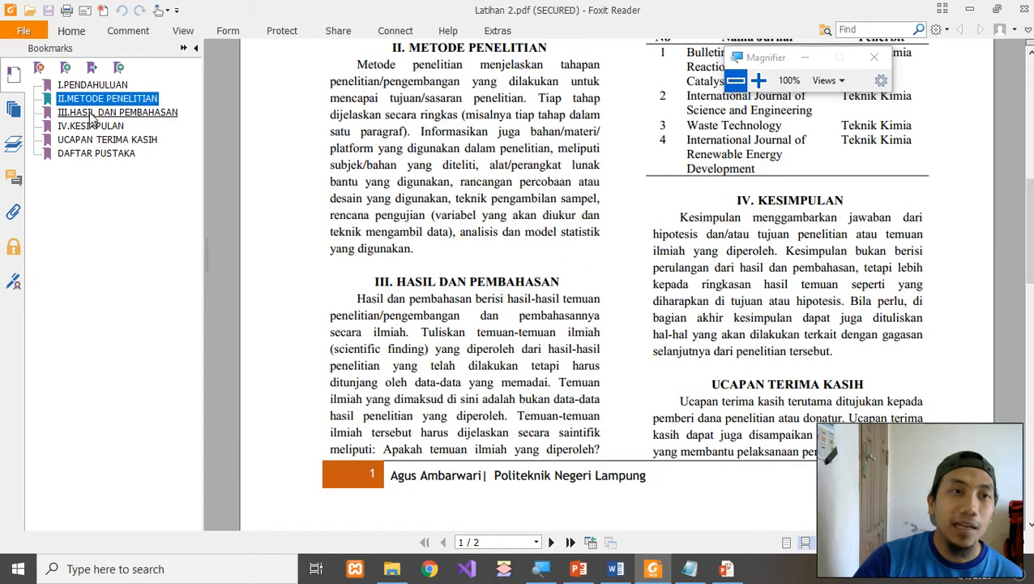
pyautogui.click(89, 111)
pyautogui.click(89, 126)
pyautogui.click(90, 139)
pyautogui.click(94, 153)
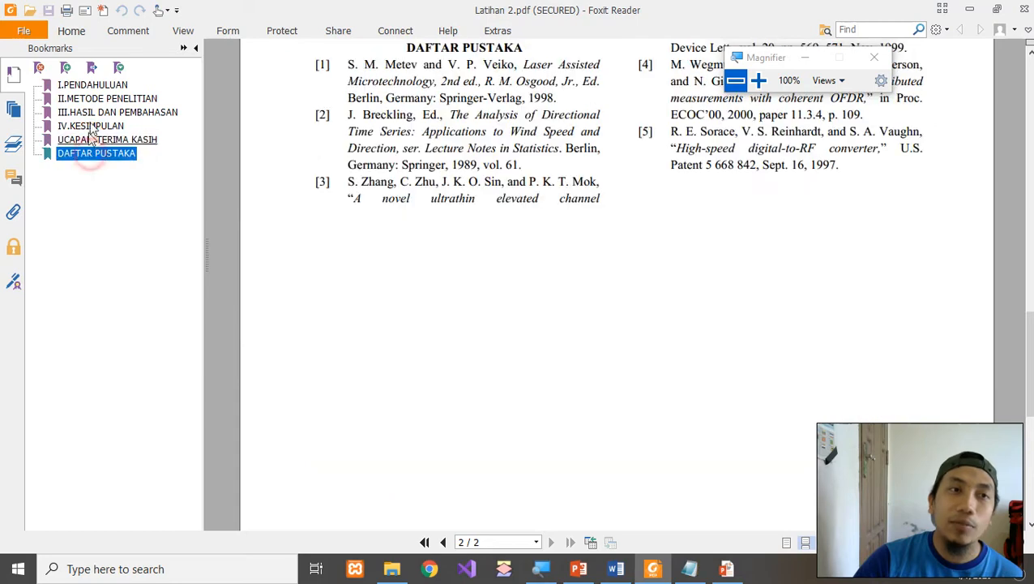
pyautogui.click(92, 86)
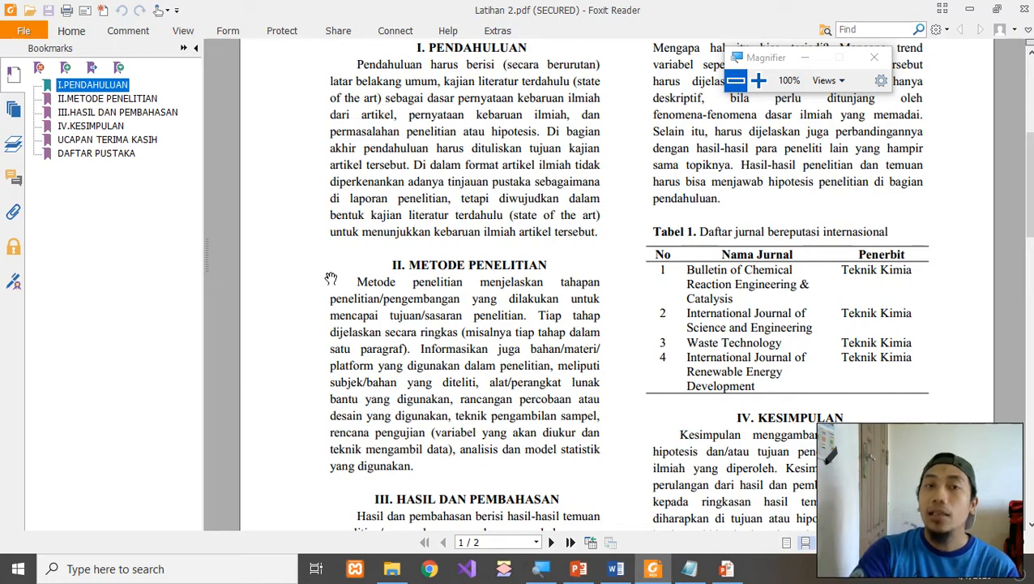
# Revisit sections II.METODE PENELITIAN through UCAPAN TERIMA KASIH via the bookmarks.
pyautogui.scroll(3, 299, 274)
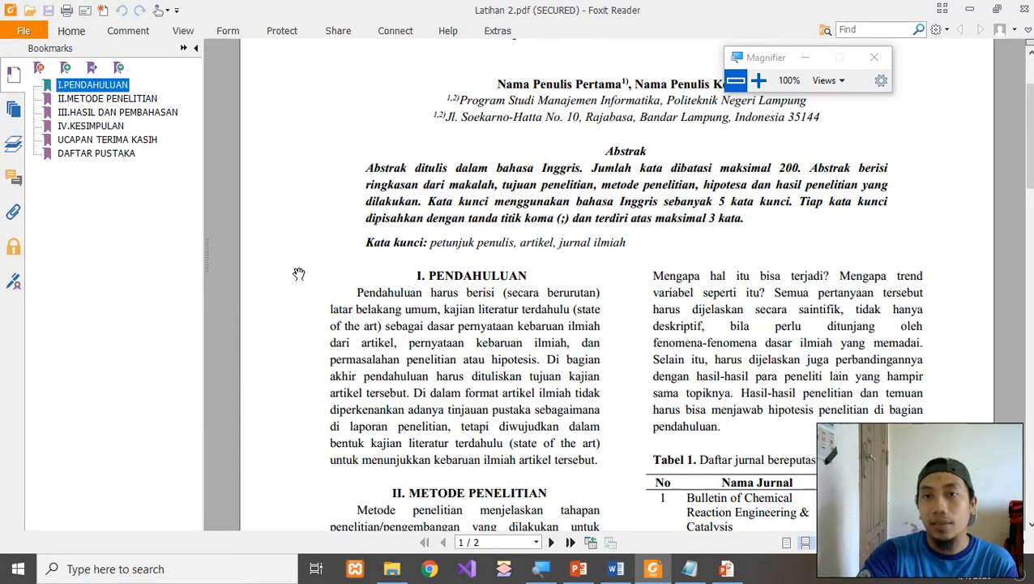
pyautogui.click(72, 100)
pyautogui.click(75, 113)
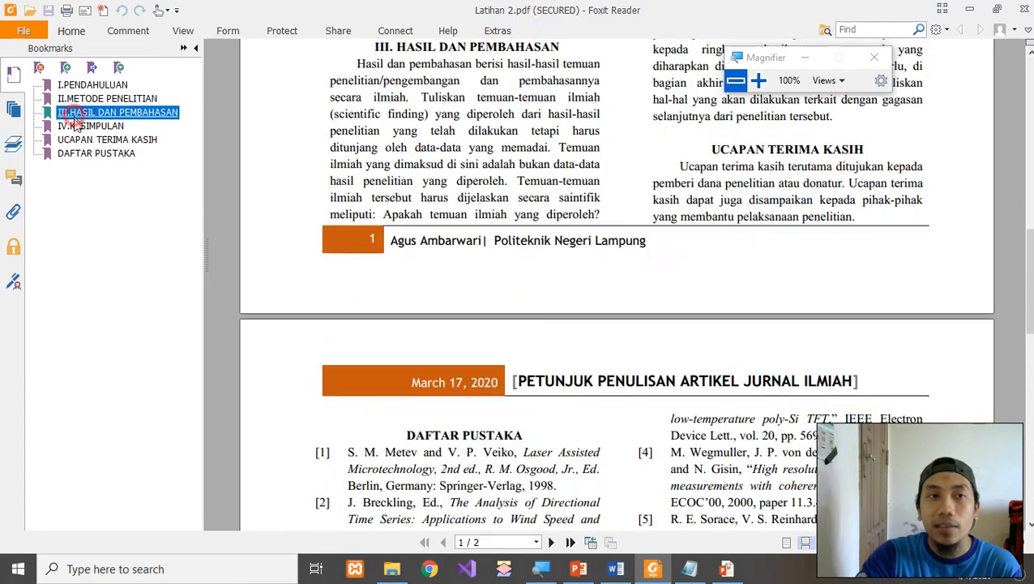
pyautogui.click(82, 126)
pyautogui.click(91, 141)
pyautogui.click(232, 155)
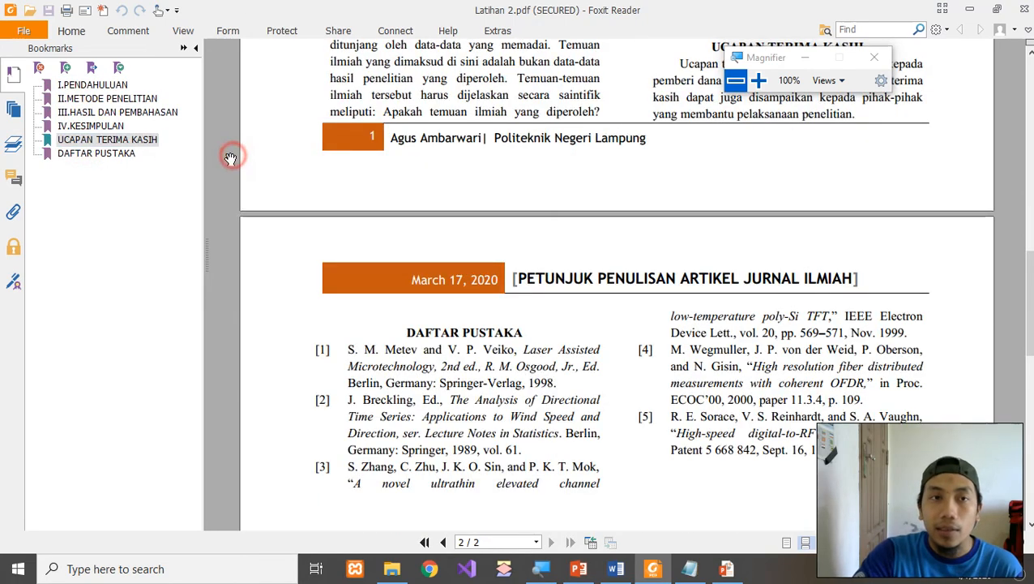
# Bring Latihan 1-Artikel.docx to the front with the HOME formatting tools showing.
pyautogui.click(616, 568)
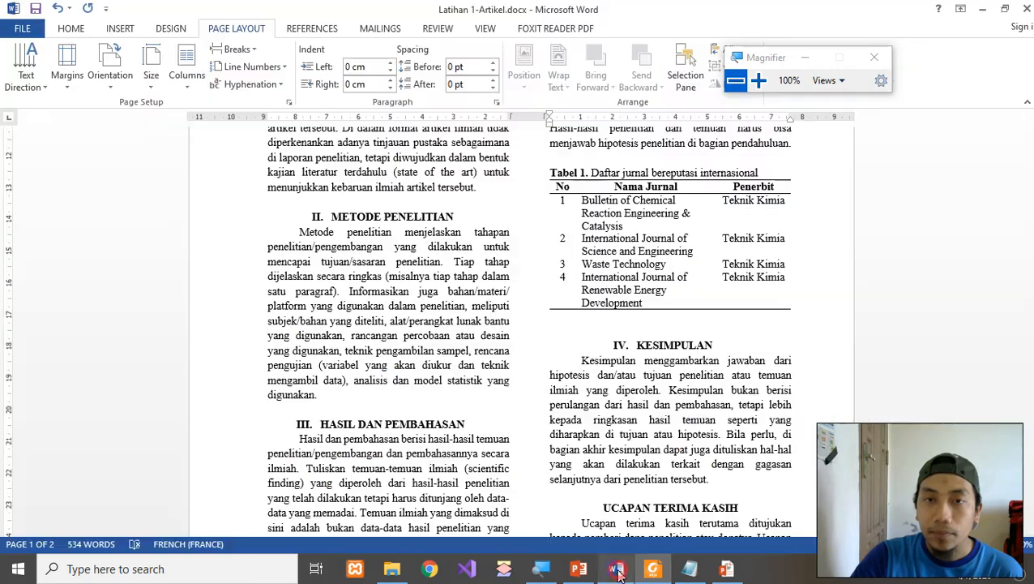
pyautogui.scroll(5, 574, 357)
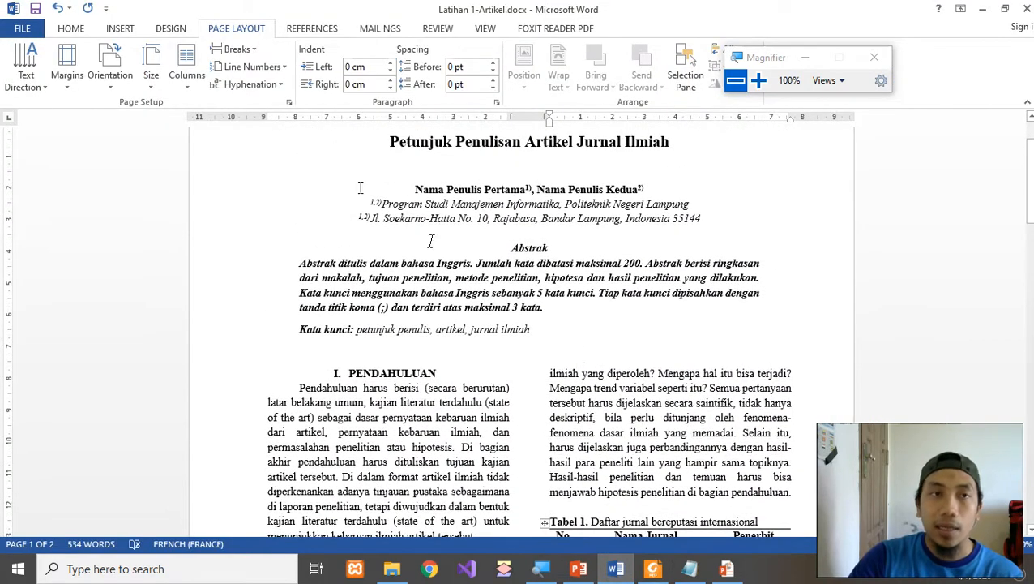
pyautogui.click(71, 28)
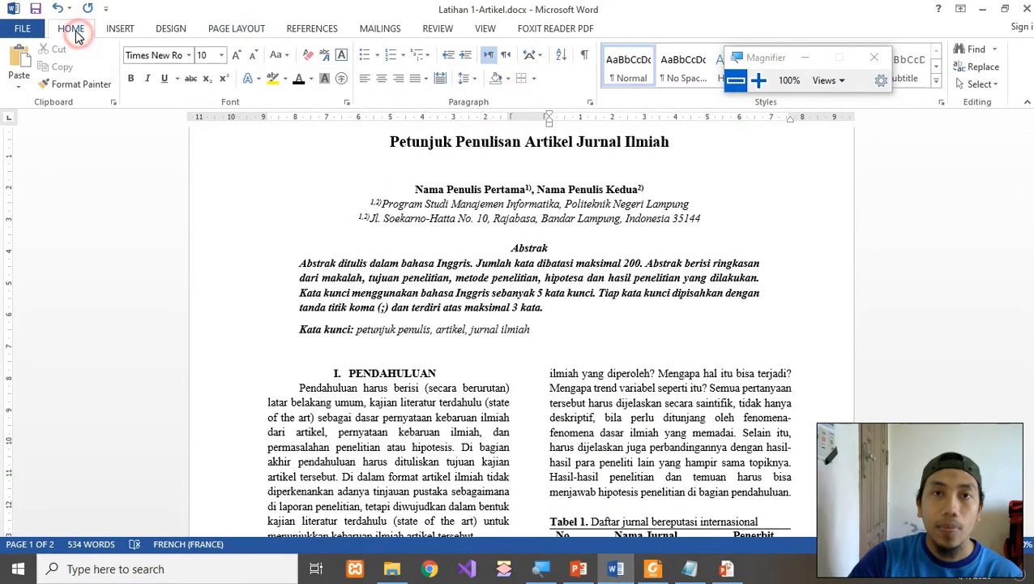
pyautogui.moveTo(743, 55); pyautogui.dragTo(867, 213)
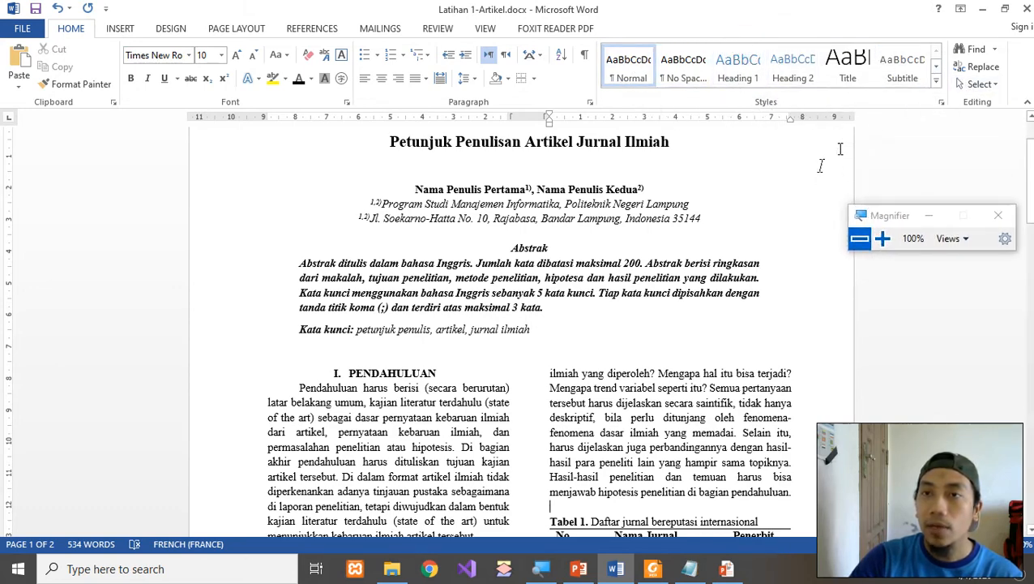
pyautogui.scroll(-2, 582, 304)
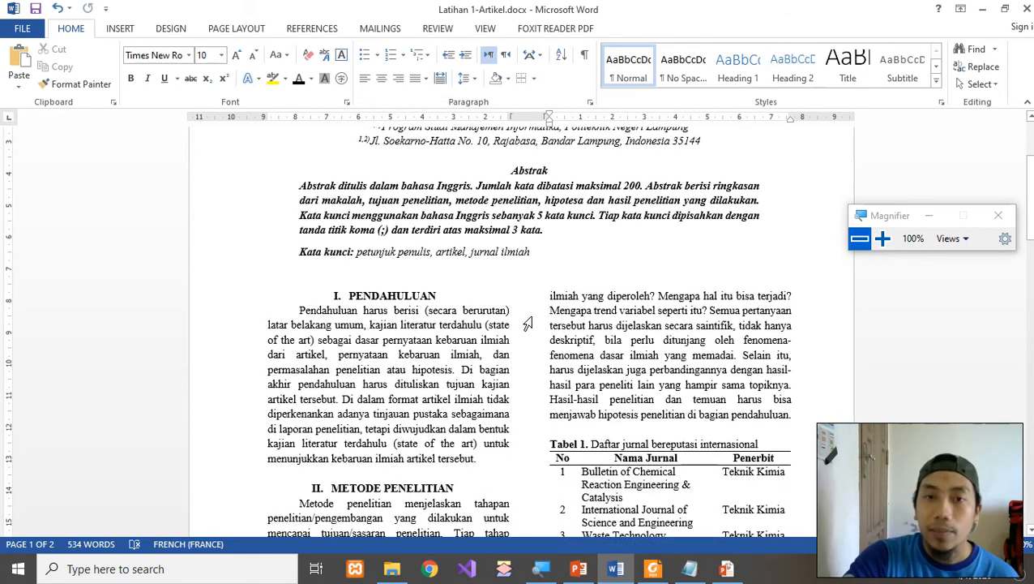
# Select the word PENDAHULUAN in the section I heading, previewing Heading 1 on it.
pyautogui.click(423, 297)
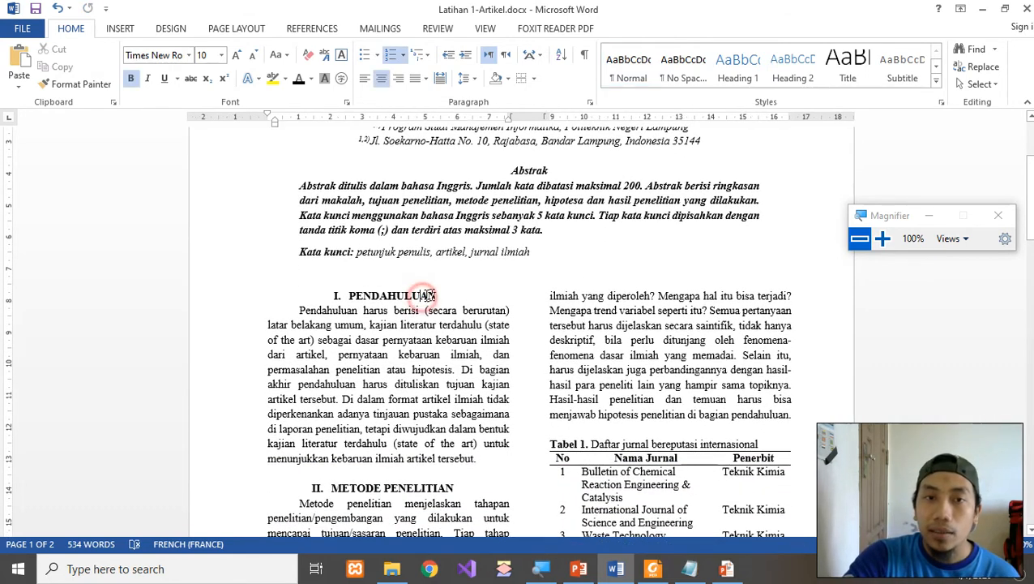
pyautogui.click(365, 295)
pyautogui.moveTo(347, 296); pyautogui.dragTo(434, 294)
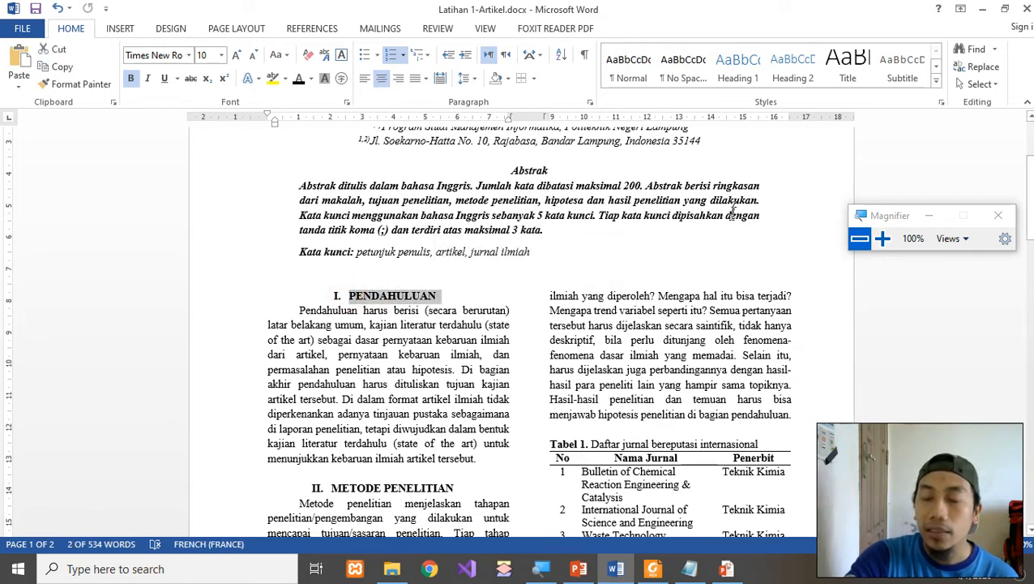
pyautogui.click(737, 79)
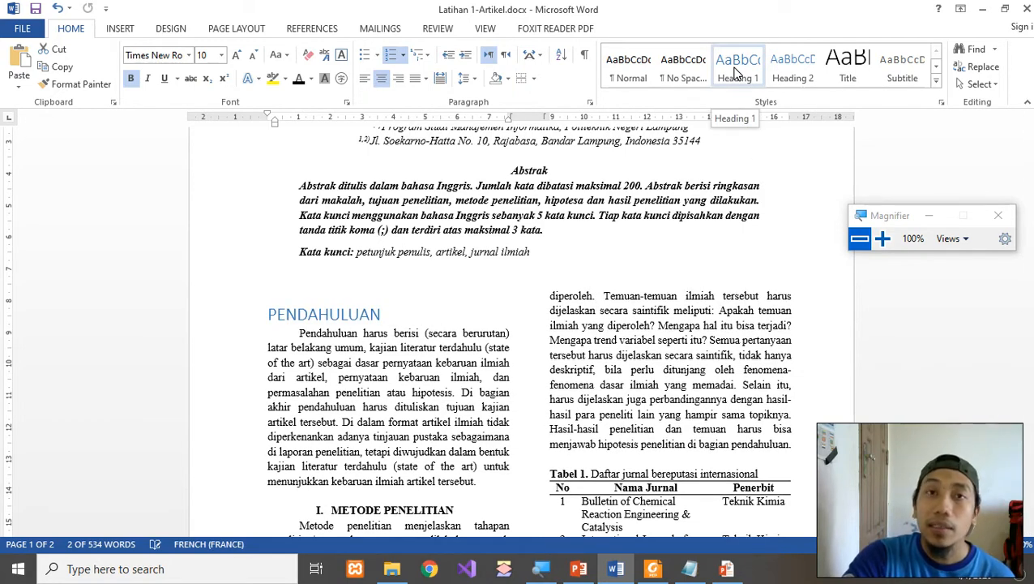
pyautogui.click(371, 296)
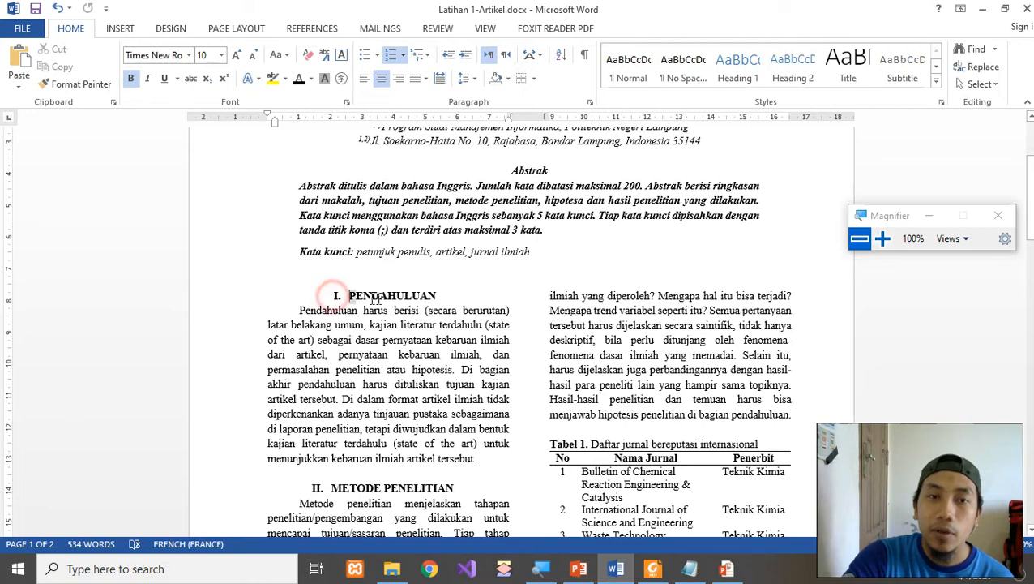
pyautogui.moveTo(348, 296); pyautogui.dragTo(437, 296)
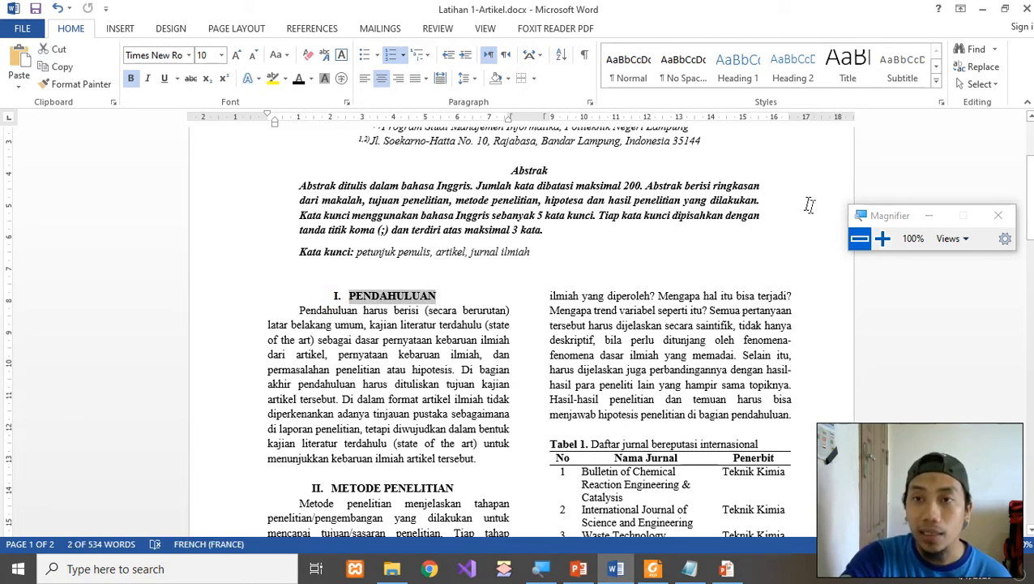
pyautogui.click(883, 238)
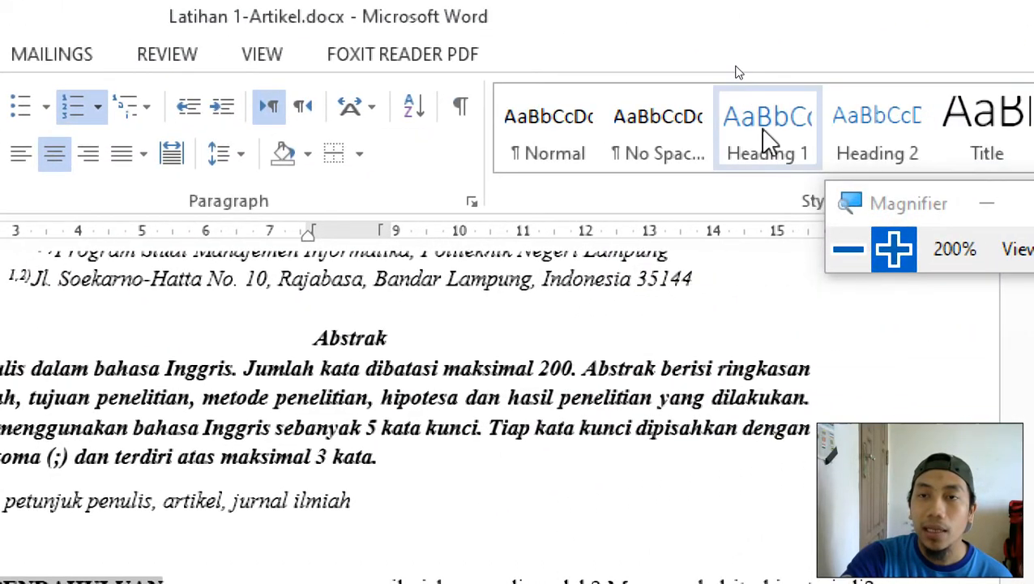
# Update the Heading 1 style to match the selected I. PENDAHULUAN heading's formatting.
pyautogui.rightClick(789, 127)
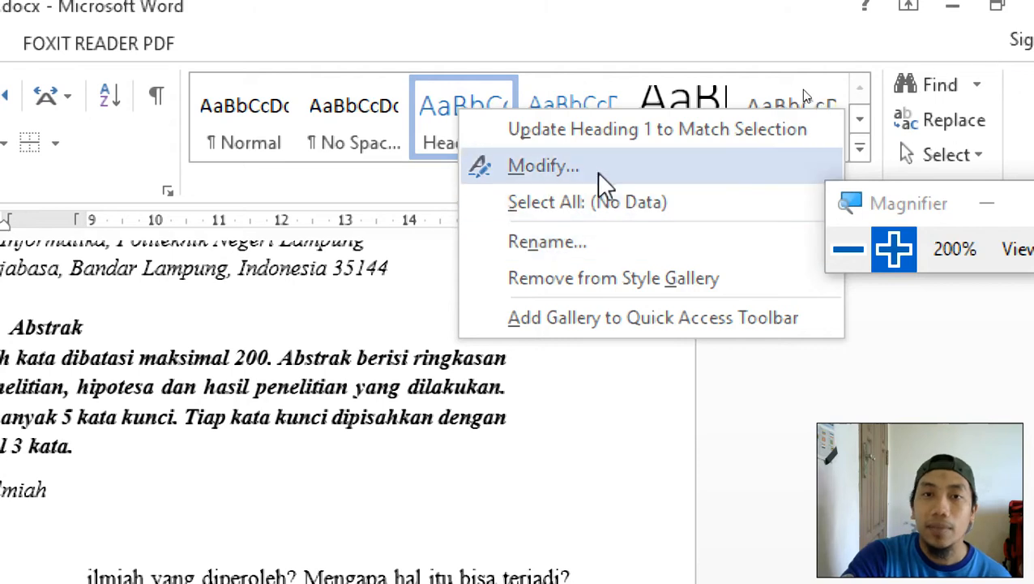
pyautogui.click(594, 136)
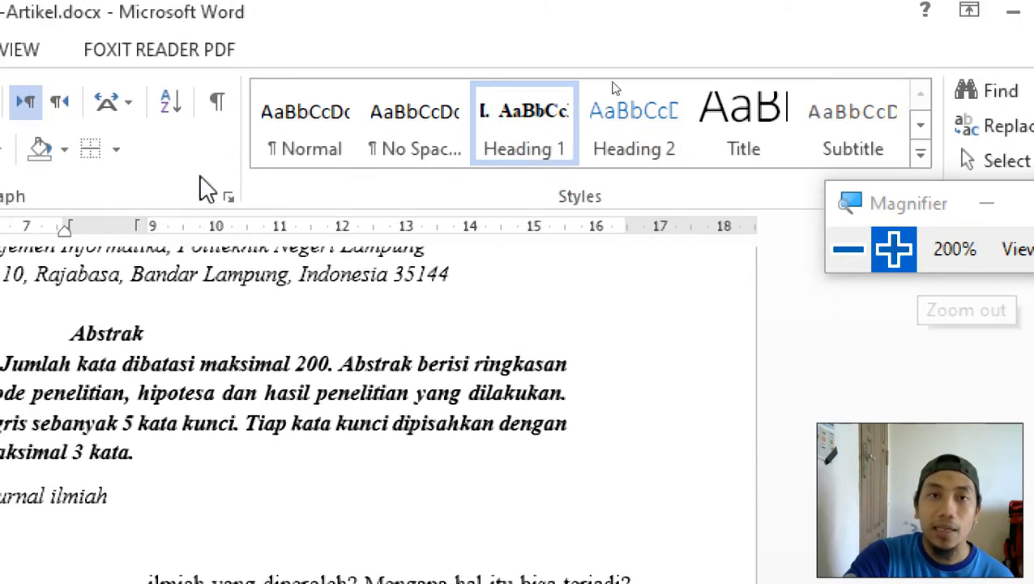
pyautogui.click(839, 255)
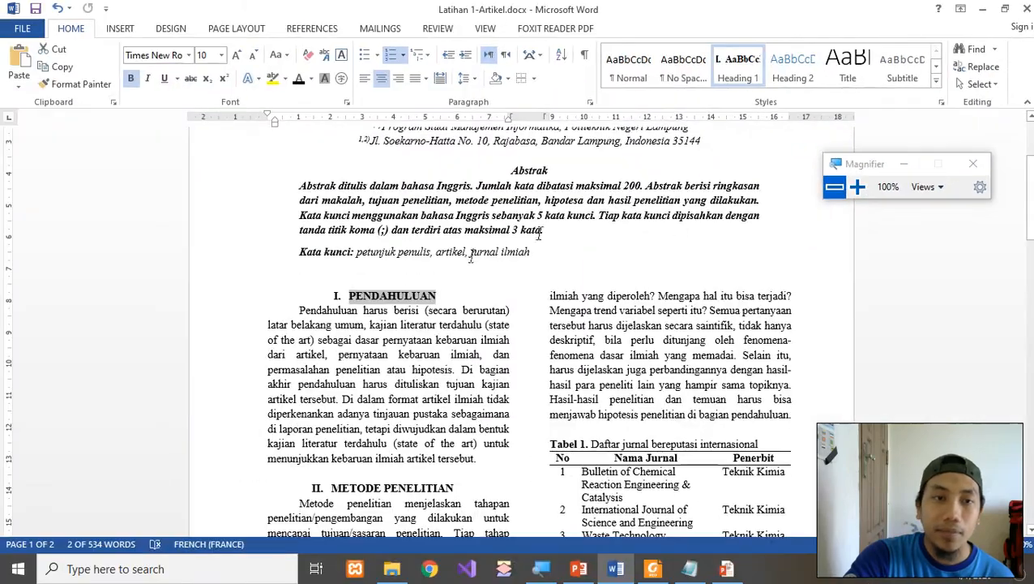
# Deselect the heading and briefly check the Latihan 2.pdf guidelines before returning to Word.
pyautogui.click(438, 289)
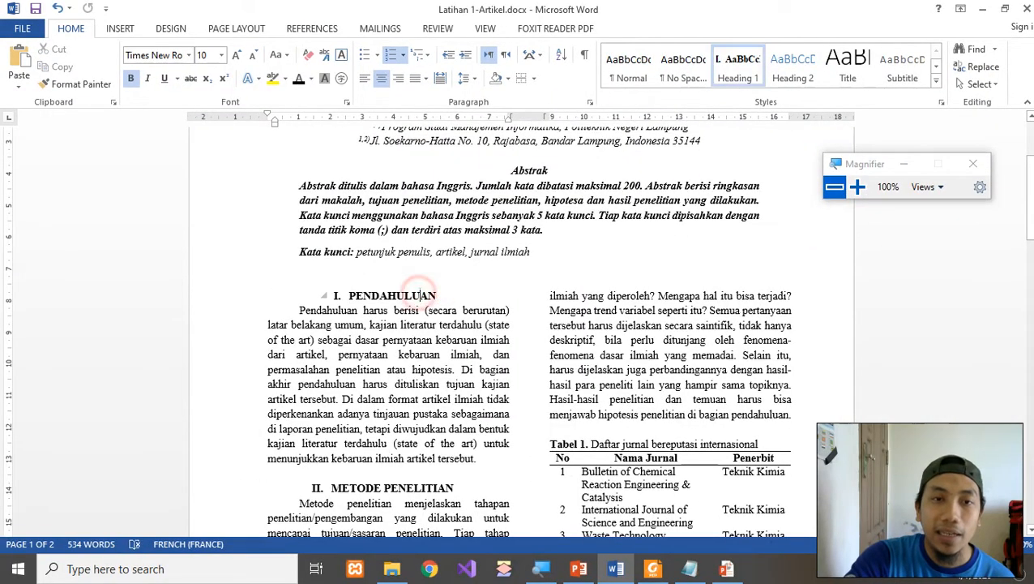
pyautogui.click(857, 188)
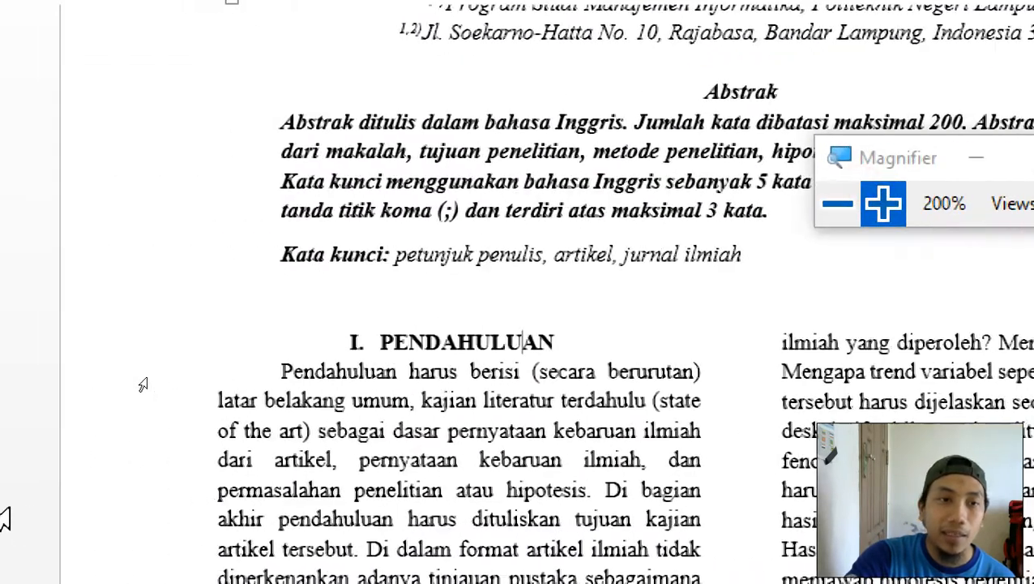
pyautogui.click(462, 342)
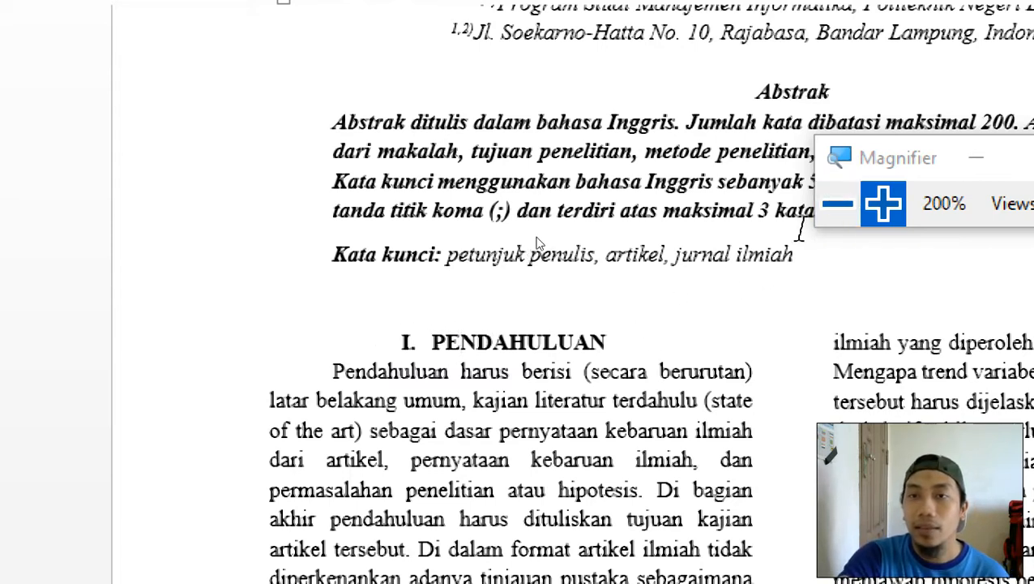
pyautogui.click(835, 210)
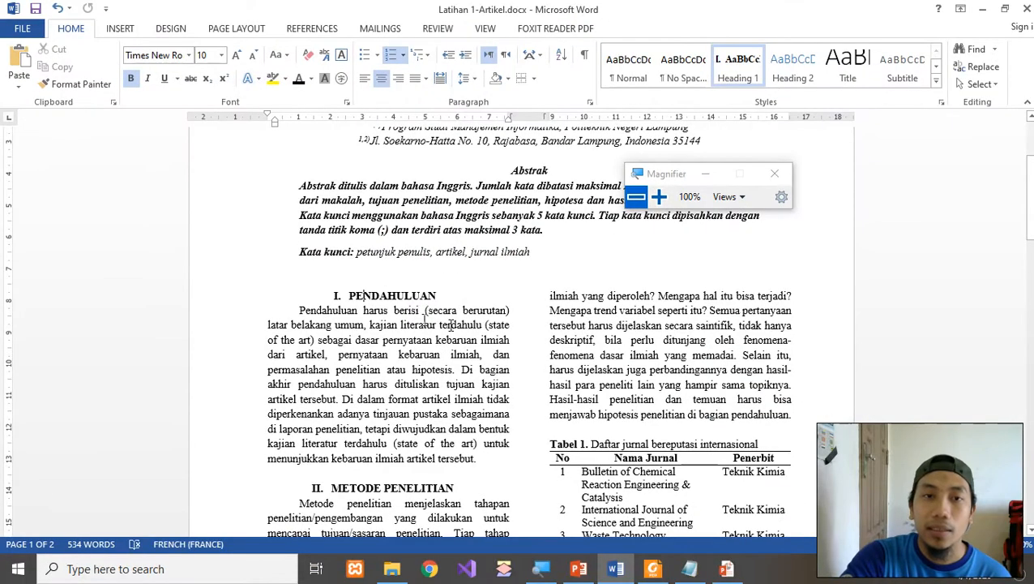
pyautogui.scroll(2, 451, 323)
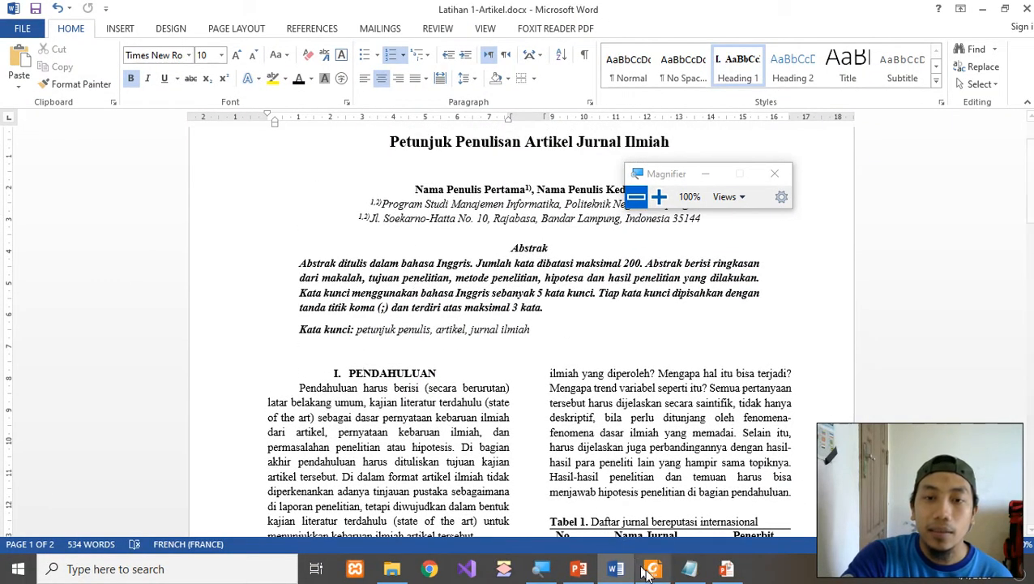
pyautogui.click(652, 568)
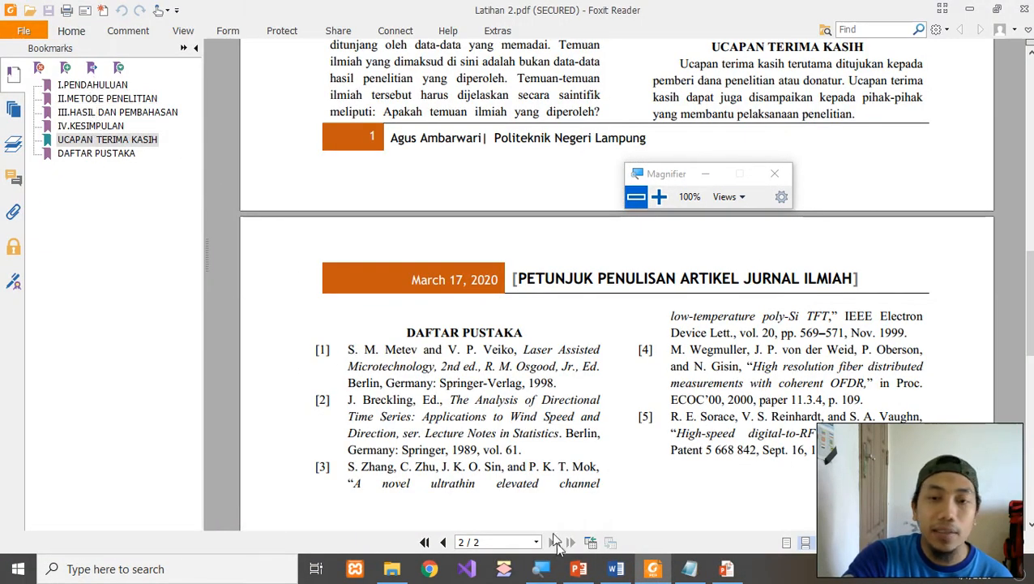
pyautogui.click(616, 568)
# Turn on the Navigation Pane from the VIEW tab, listing the I. PENDAHULUAN heading.
pyautogui.click(399, 373)
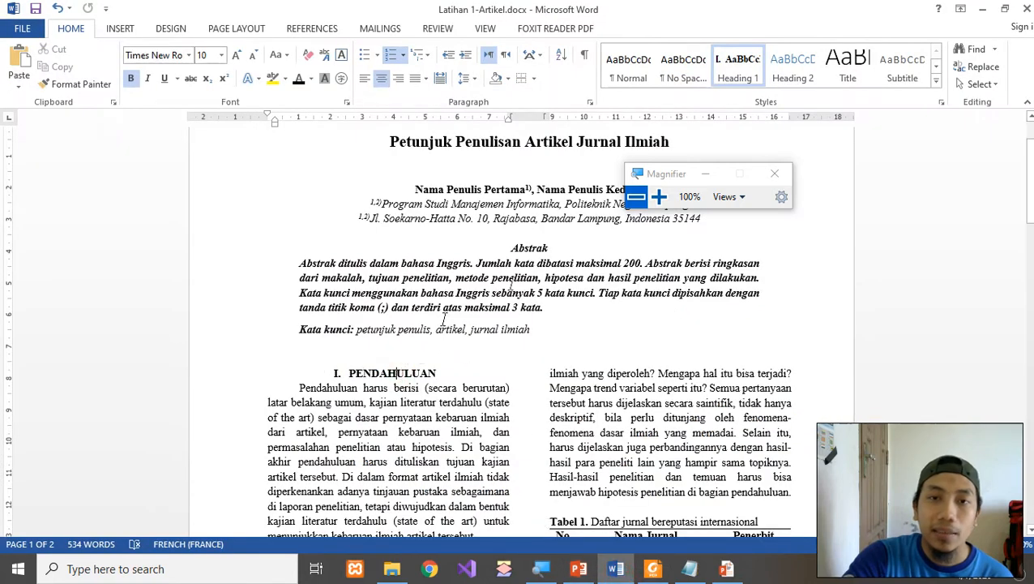
pyautogui.moveTo(646, 174); pyautogui.dragTo(681, 185)
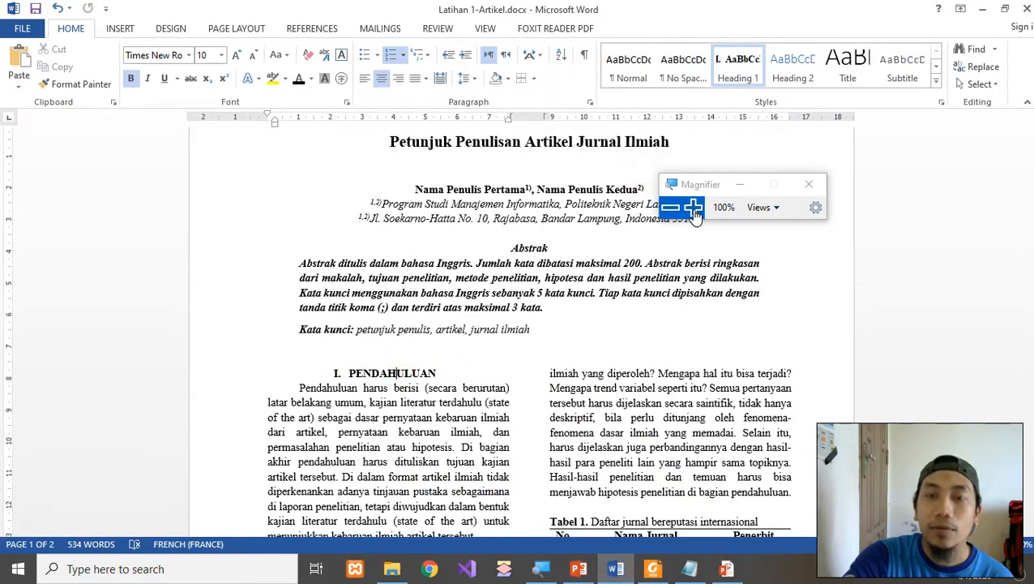
pyautogui.click(485, 28)
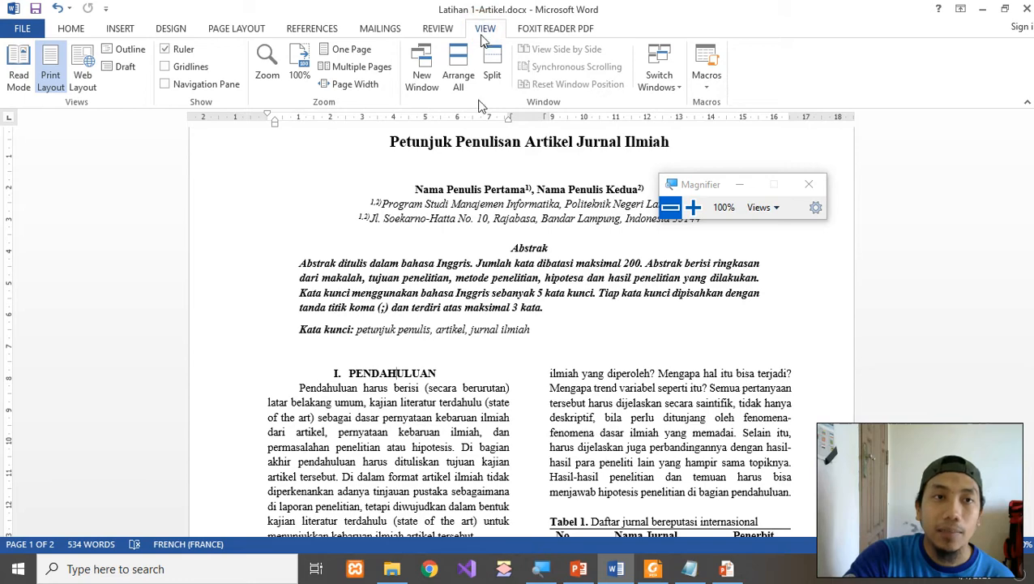
pyautogui.click(166, 84)
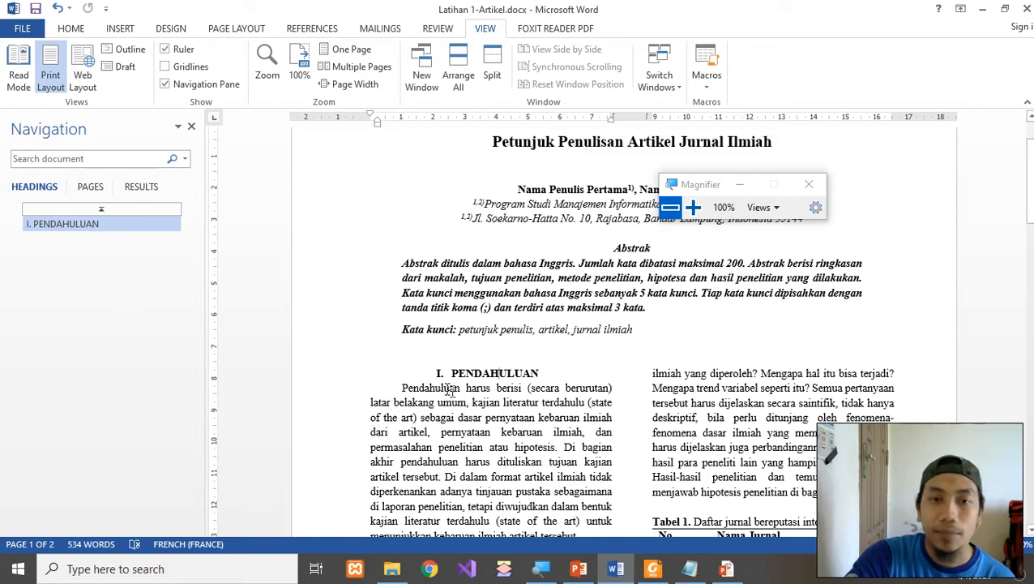
pyautogui.scroll(-4, 474, 371)
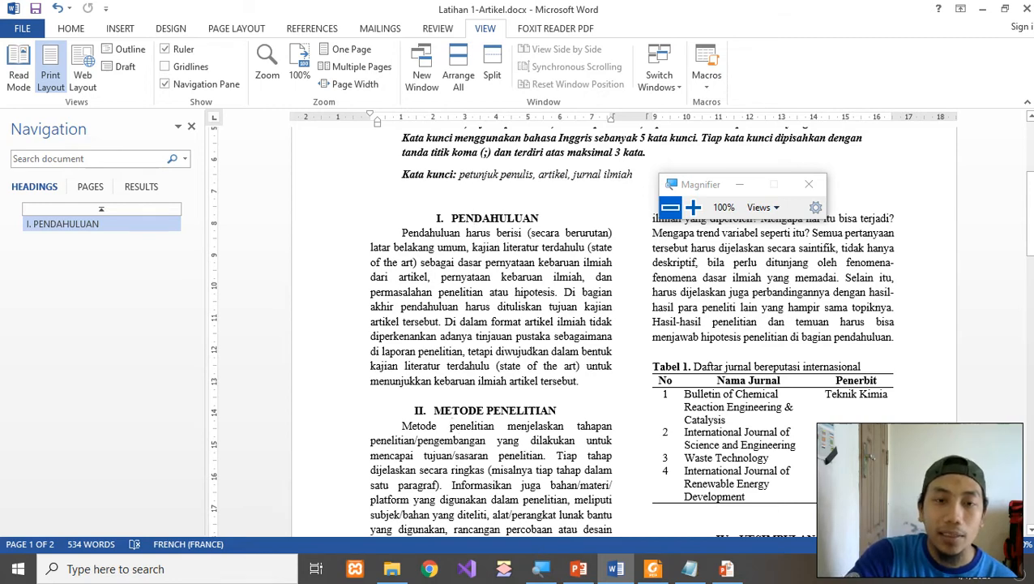
# Apply Heading 1 to METODE PENELITIAN, HASIL DAN PEMBAHASAN and KESIMPULAN.
pyautogui.click(71, 28)
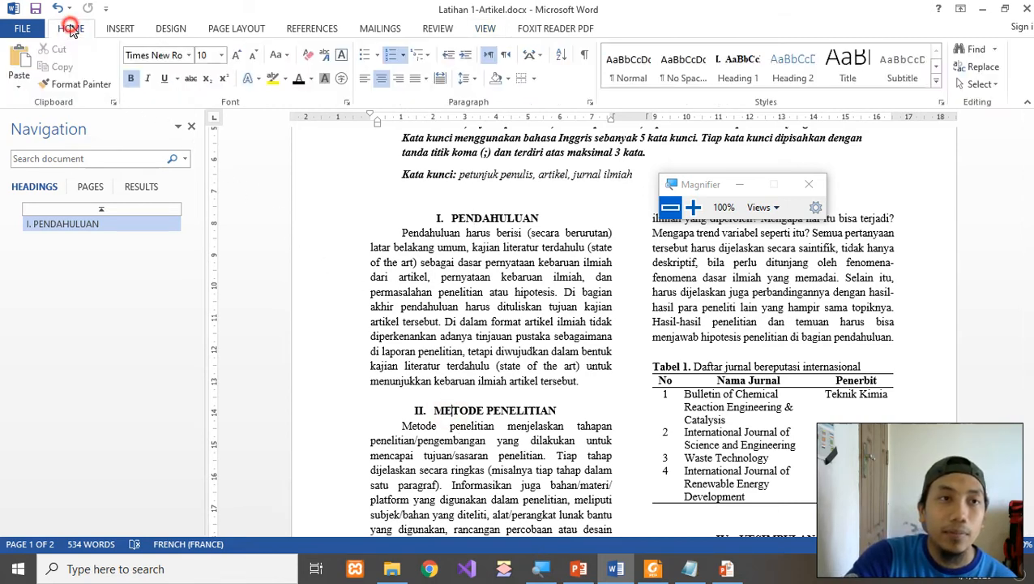
pyautogui.click(734, 79)
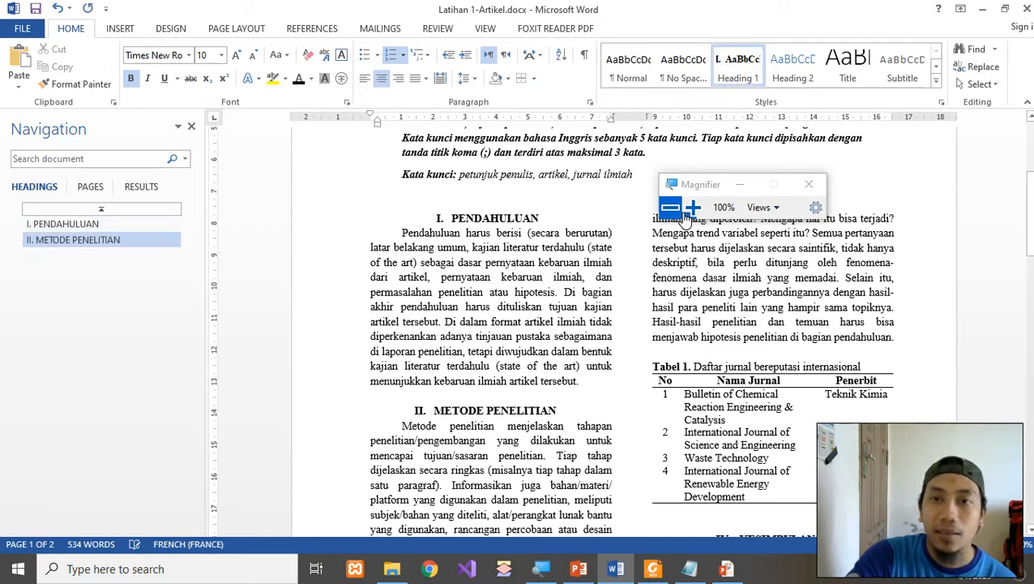
pyautogui.moveTo(704, 185); pyautogui.dragTo(362, 165)
pyautogui.scroll(-5, 481, 430)
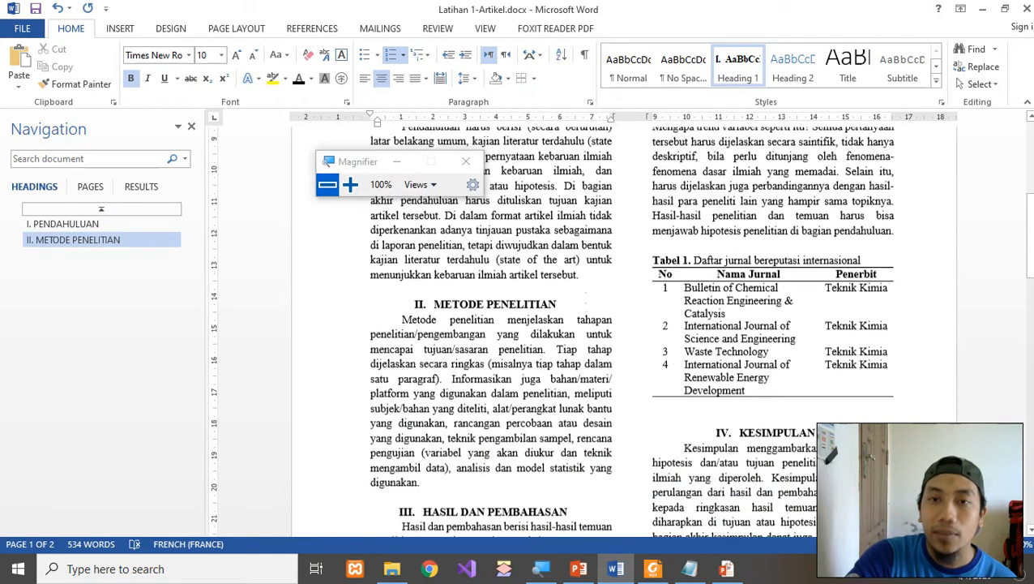
pyautogui.click(480, 425)
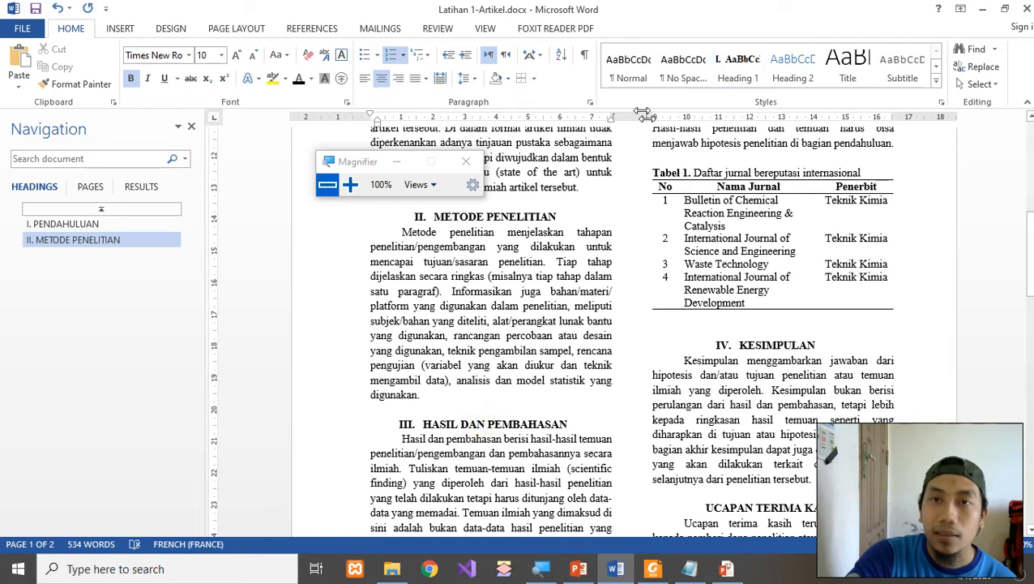
pyautogui.click(734, 67)
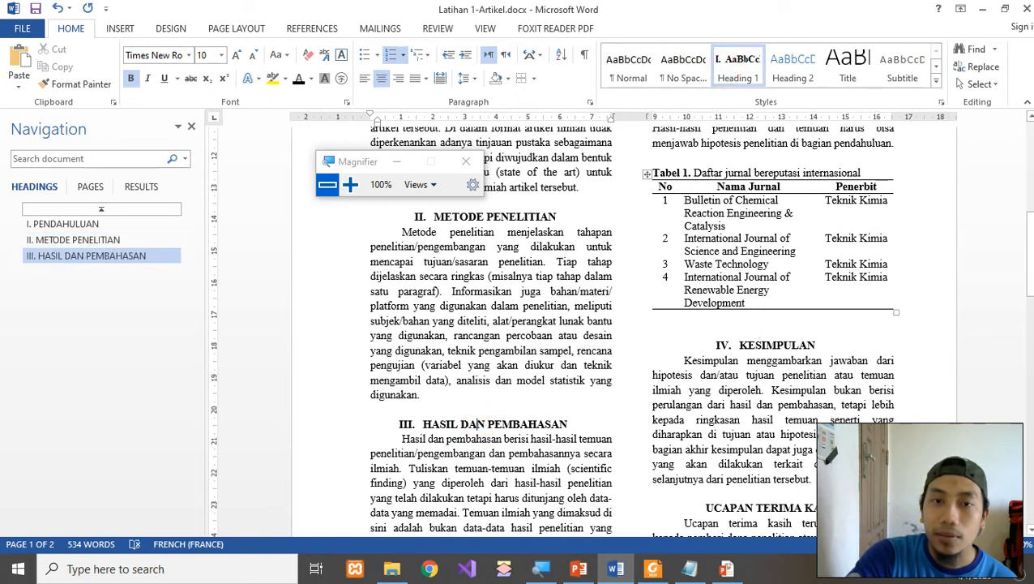
pyautogui.click(757, 345)
pyautogui.click(736, 66)
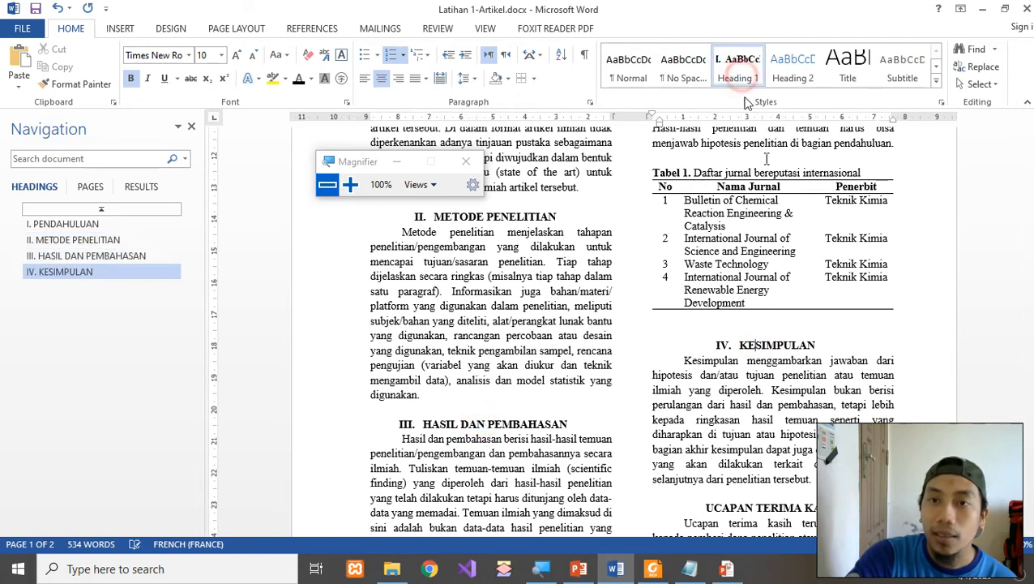
# Delete the empty line below the table and make UCAPAN TERIMA KASIH an unnumbered, centred Heading 1.
pyautogui.click(719, 327)
pyautogui.press('Delete')
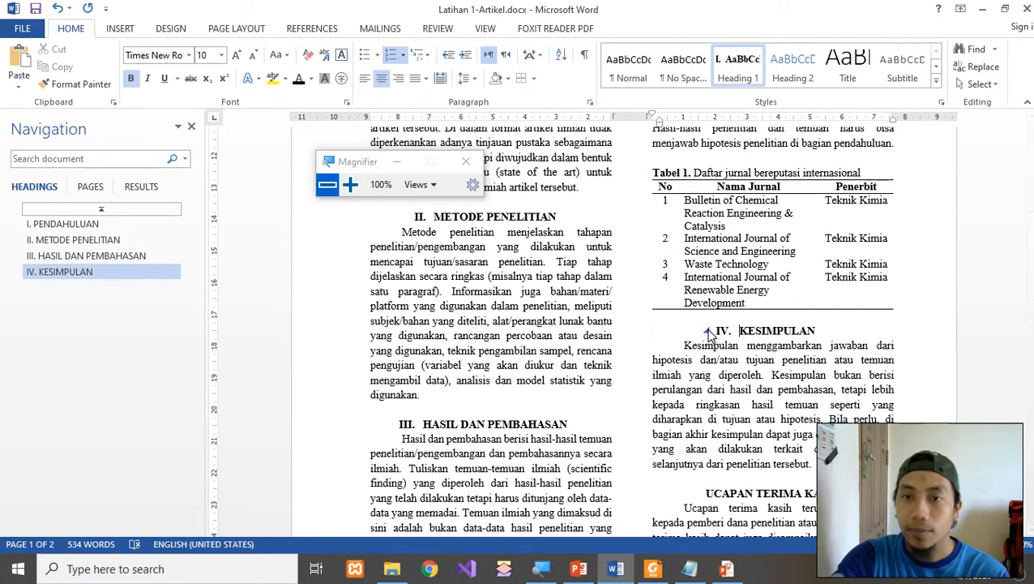
pyautogui.scroll(-2, 752, 402)
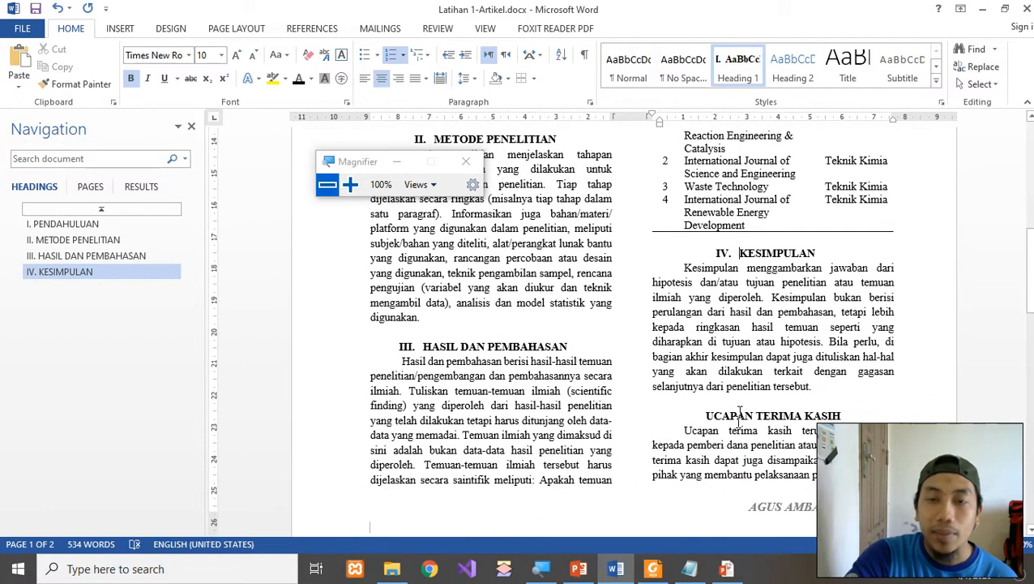
pyautogui.click(736, 415)
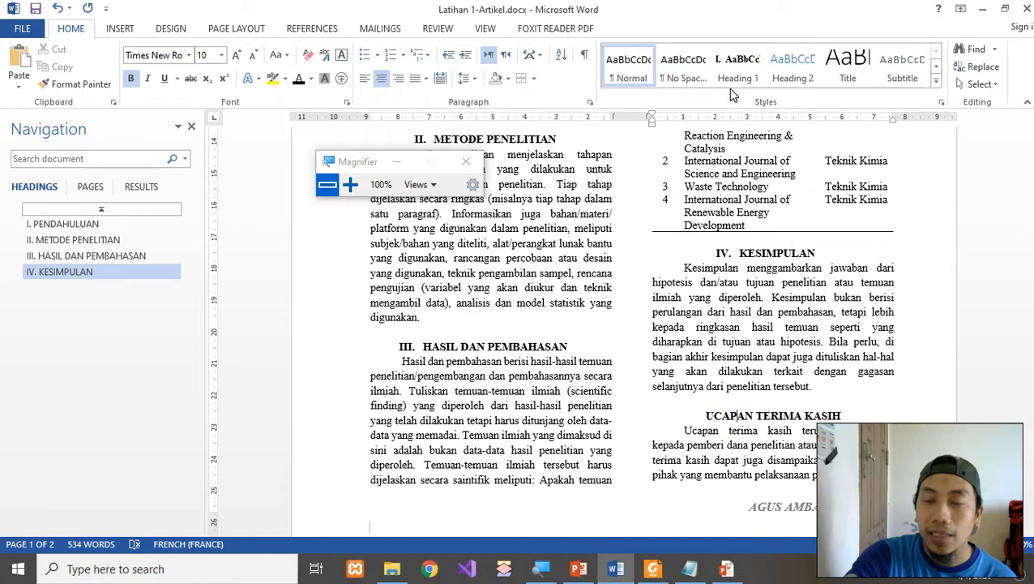
pyautogui.scroll(-5, 750, 303)
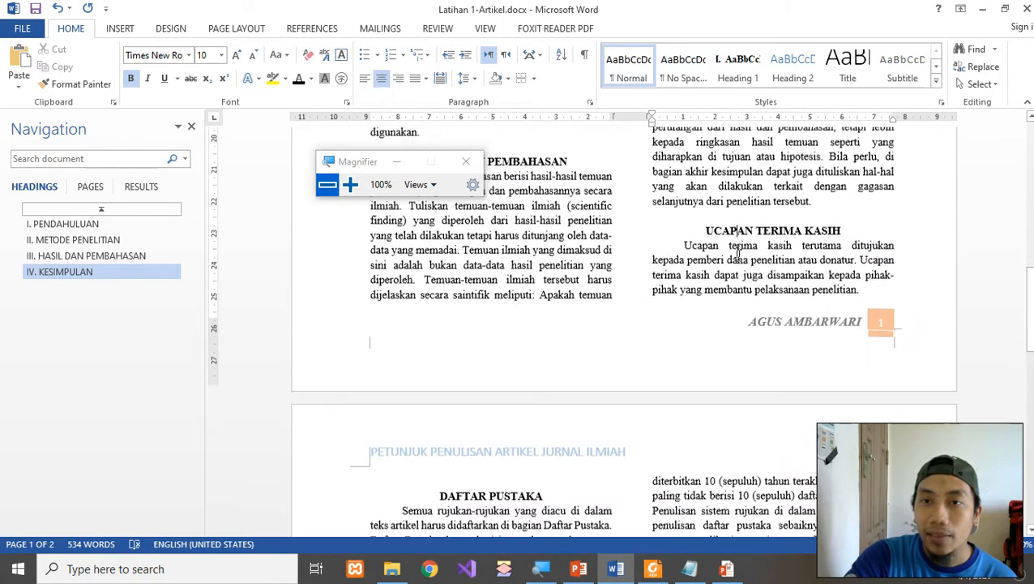
pyautogui.click(740, 69)
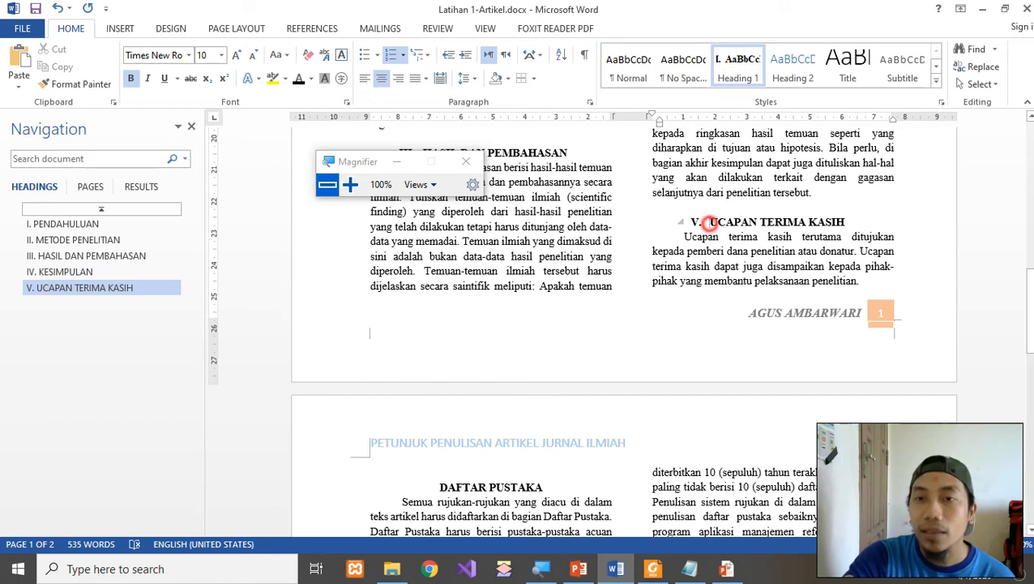
pyautogui.press('BackSpace')
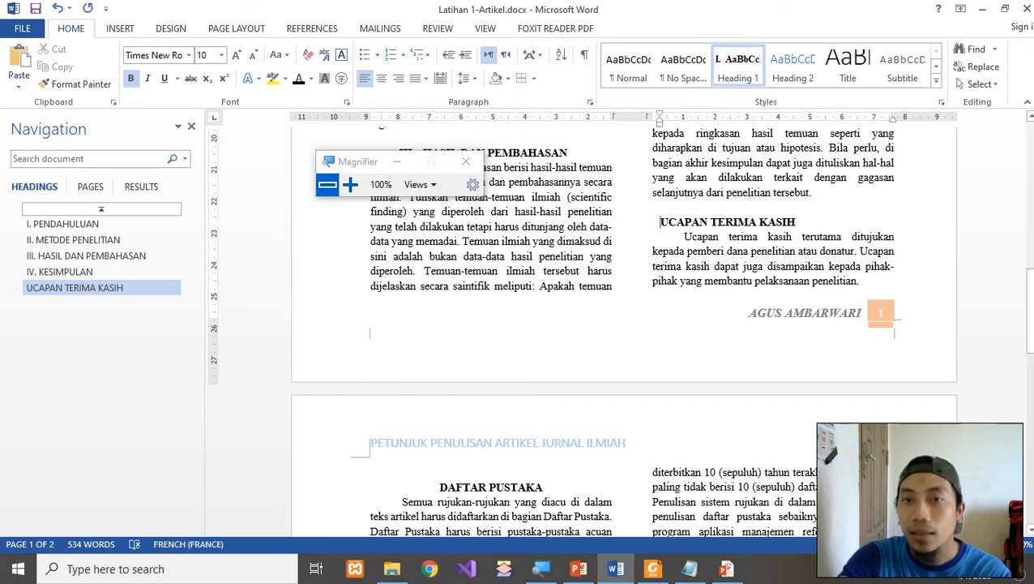
pyautogui.press('BackSpace')
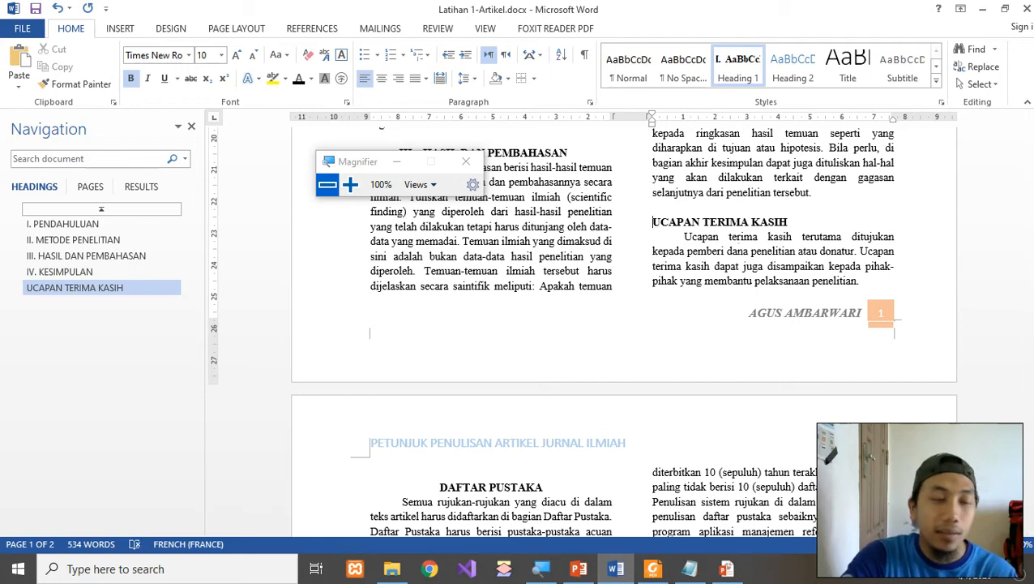
pyautogui.hotkey('ctrl', 'e')
# Apply Heading 1 to the DAFTAR PUSTAKA heading.
pyautogui.scroll(-2, 717, 304)
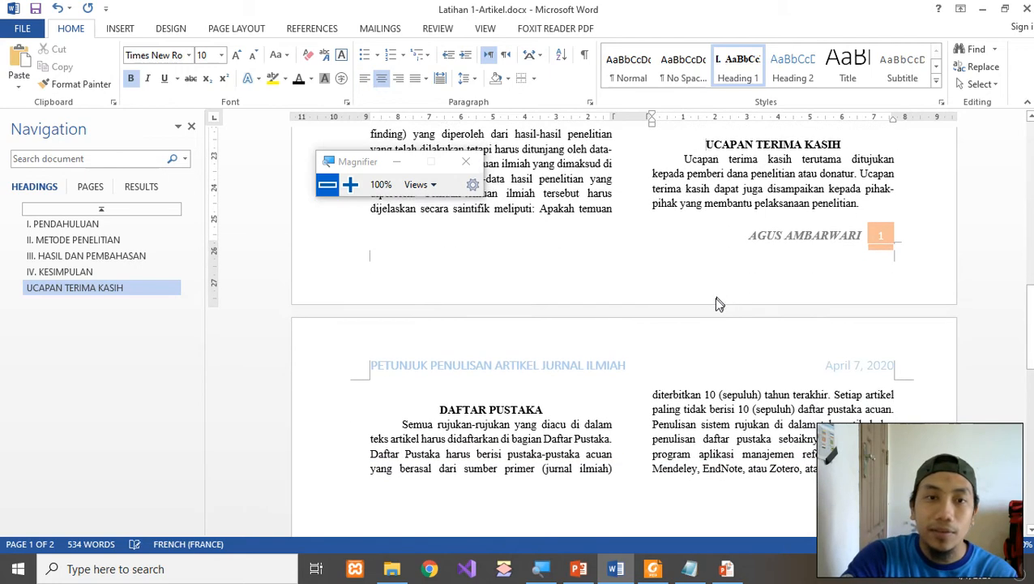
pyautogui.scroll(-1, 717, 303)
pyautogui.click(523, 369)
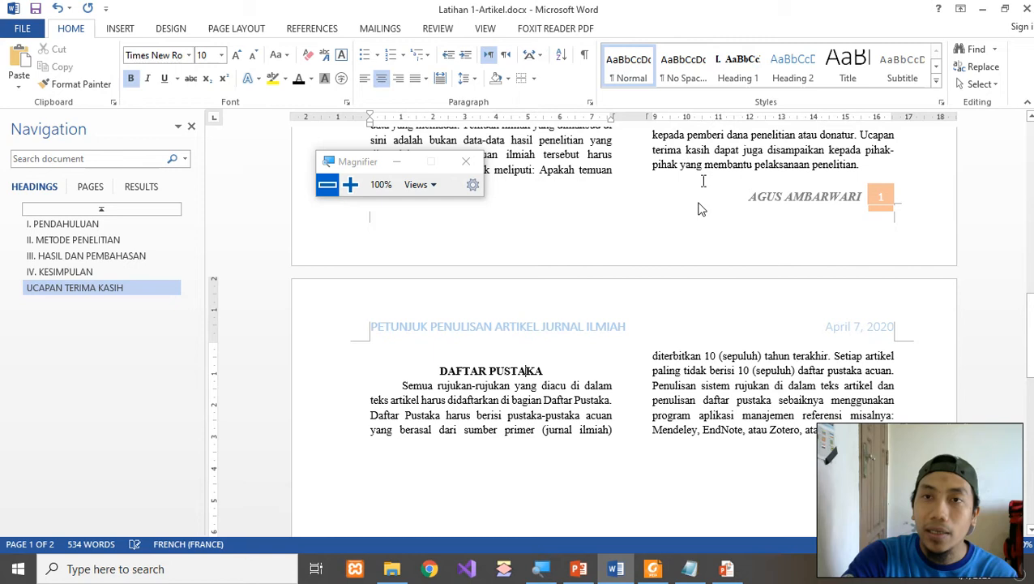
pyautogui.click(734, 75)
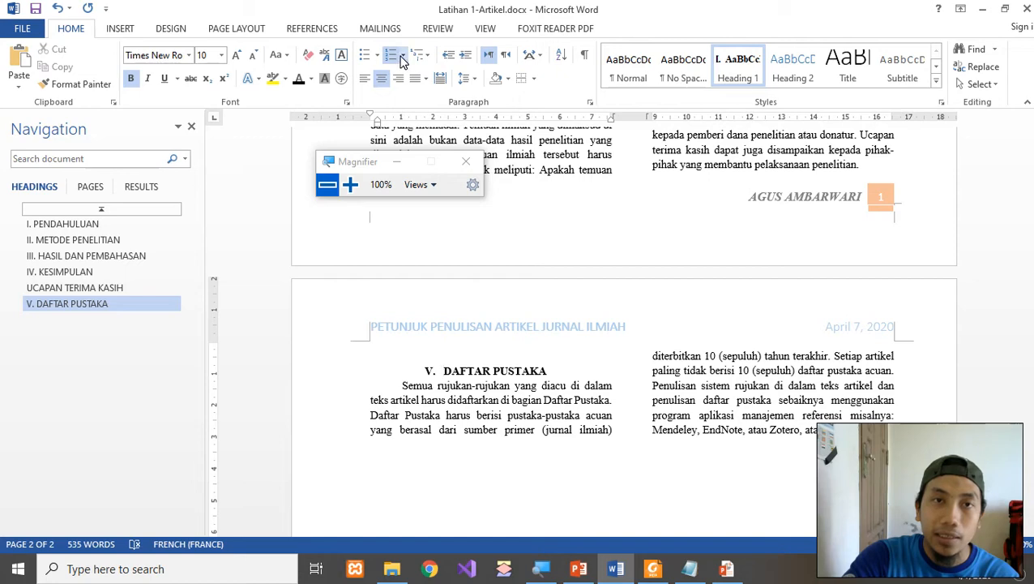
# Set DAFTAR PUSTAKA's numbering to None so it loses the V. number.
pyautogui.click(402, 56)
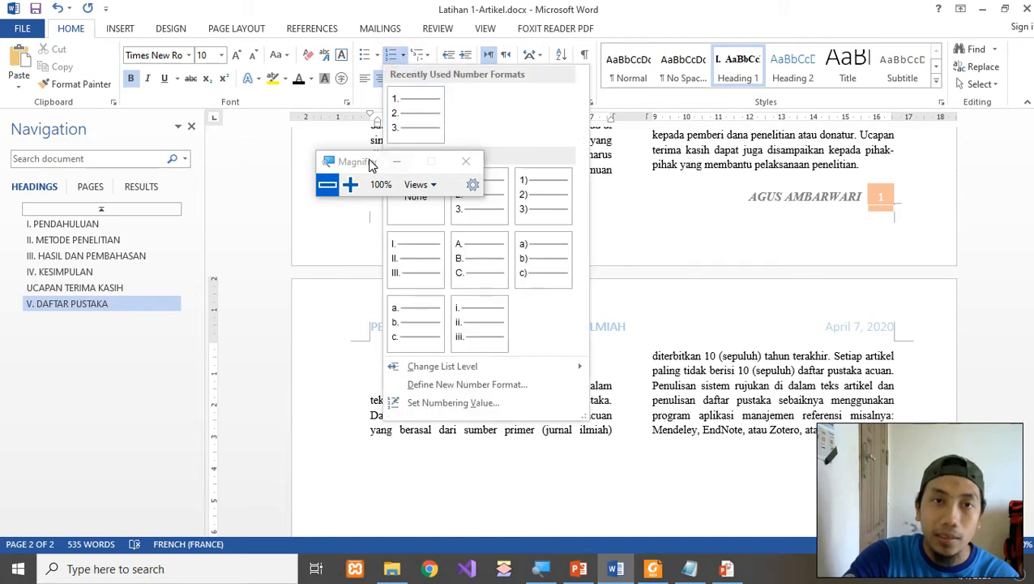
pyautogui.moveTo(369, 162); pyautogui.dragTo(638, 131)
pyautogui.click(398, 54)
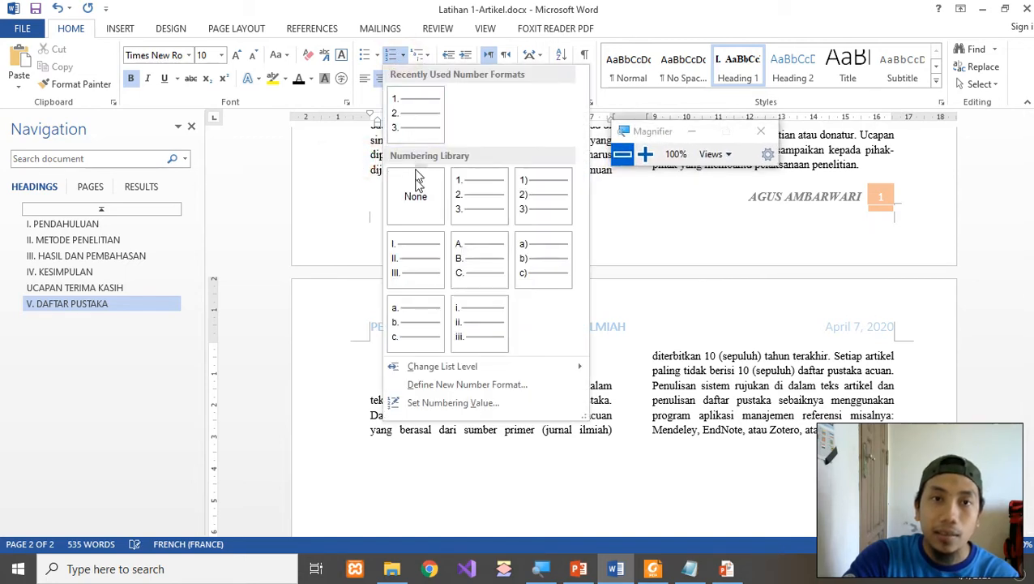
pyautogui.click(414, 203)
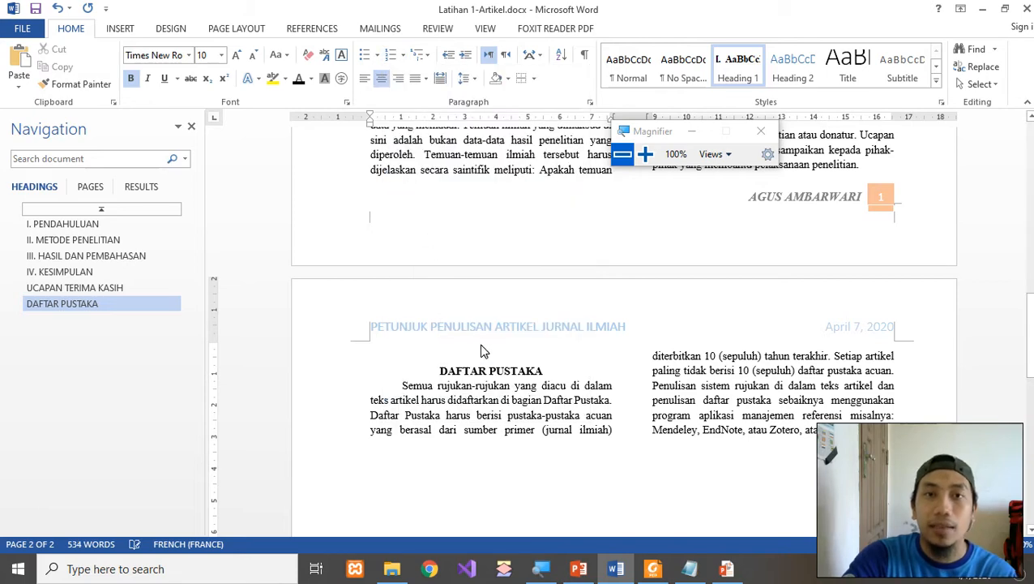
# Scroll back up through the acknowledgement and METODE PENELITIAN sections toward the article's start.
pyautogui.click(541, 397)
pyautogui.scroll(2, 543, 403)
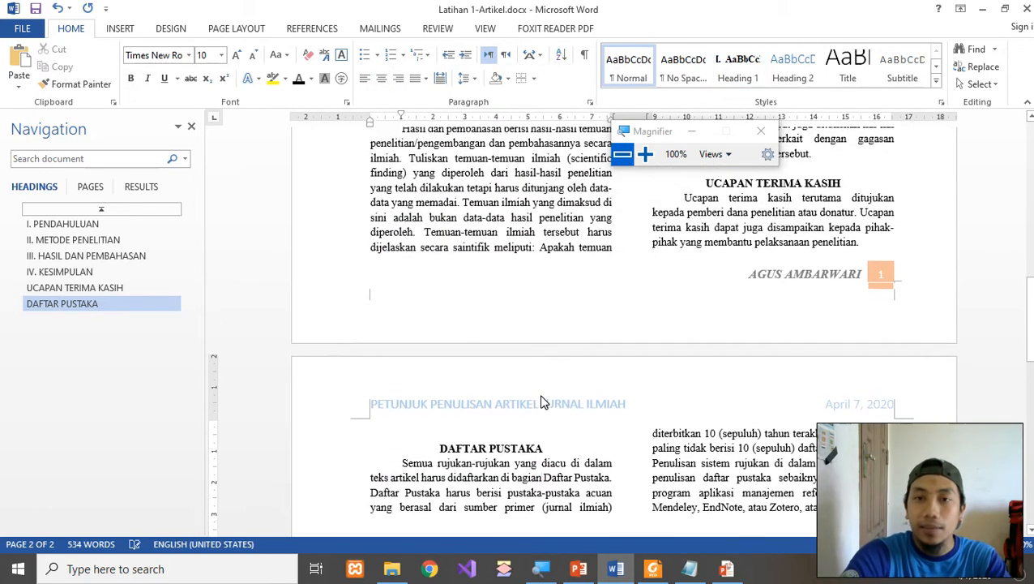
pyautogui.scroll(-3, 700, 421)
pyautogui.scroll(6, 700, 421)
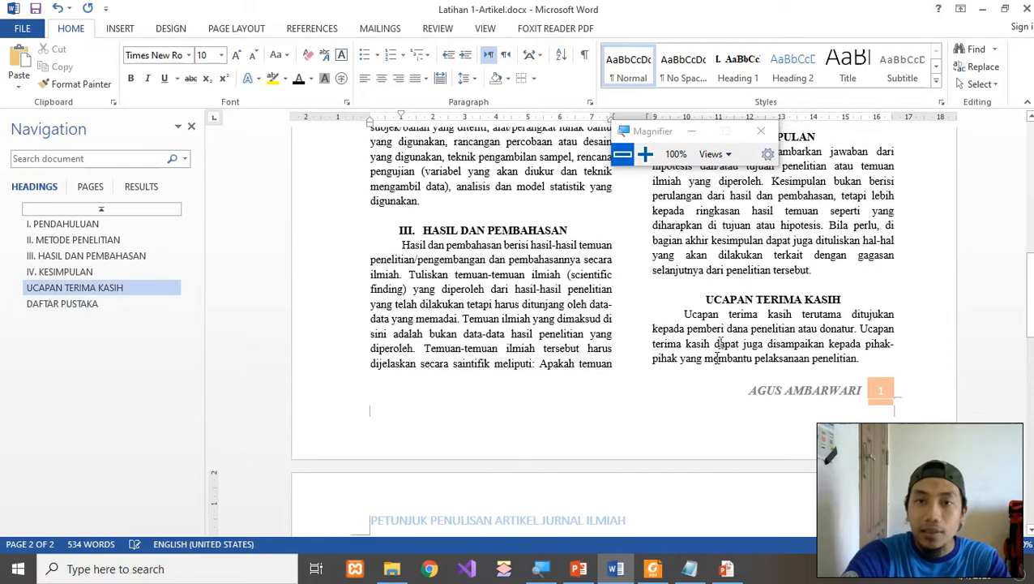
pyautogui.click(720, 329)
pyautogui.scroll(4, 720, 328)
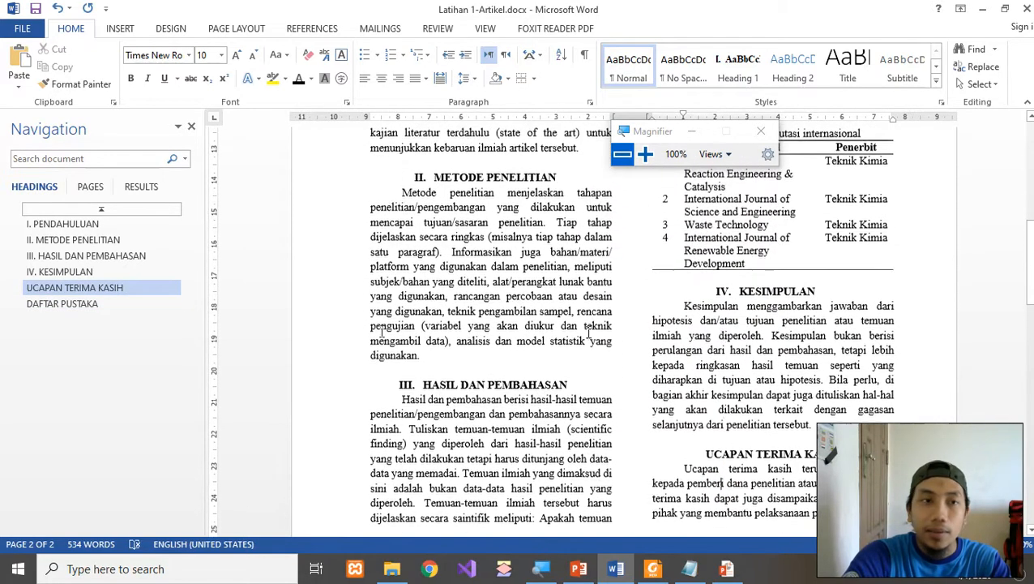
pyautogui.click(444, 282)
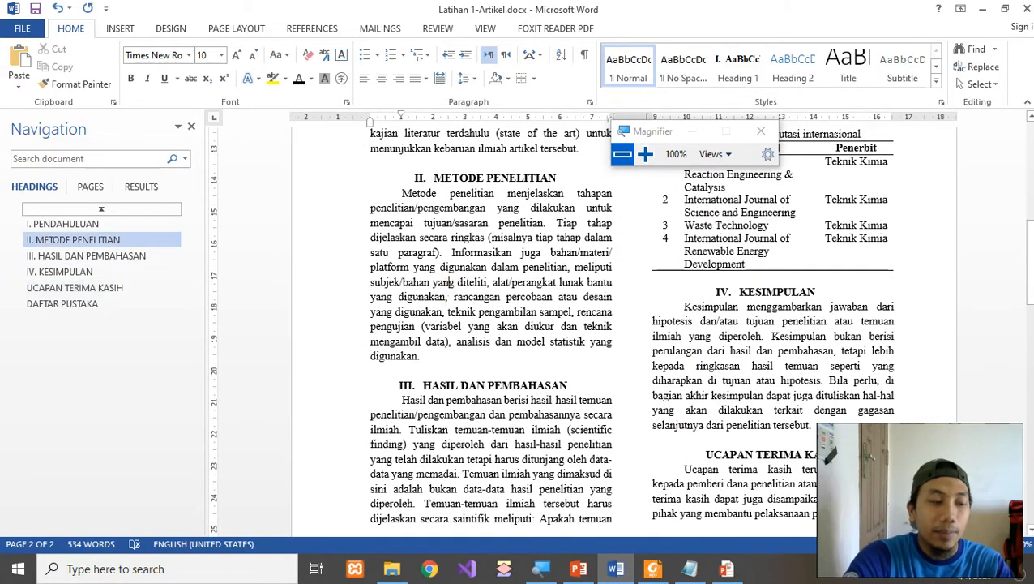
pyautogui.scroll(4, 388, 329)
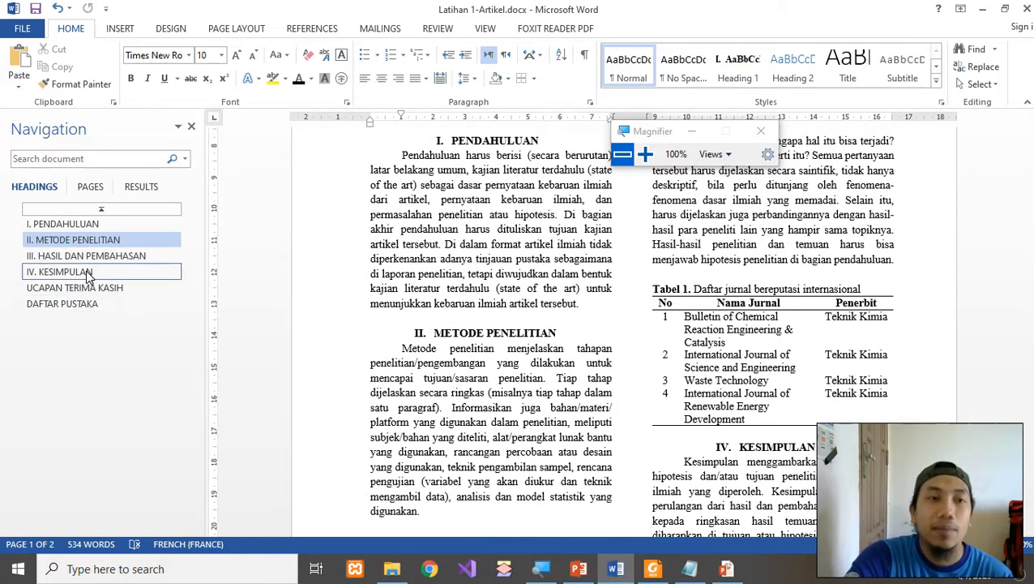
# Step through the Navigation pane headings from I. PENDAHULUAN down to DAFTAR PUSTAKA.
pyautogui.click(73, 224)
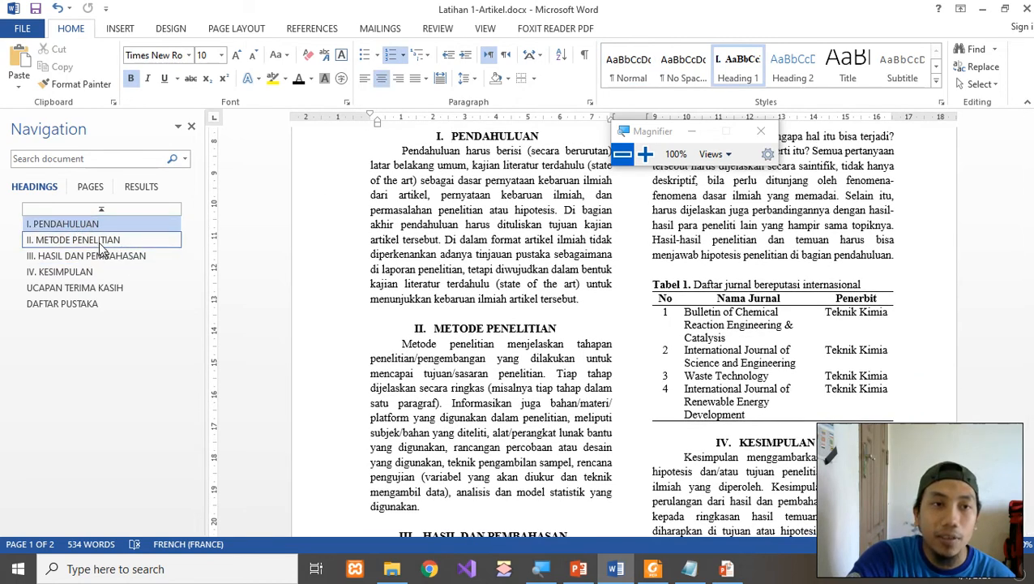
pyautogui.click(103, 240)
pyautogui.click(95, 258)
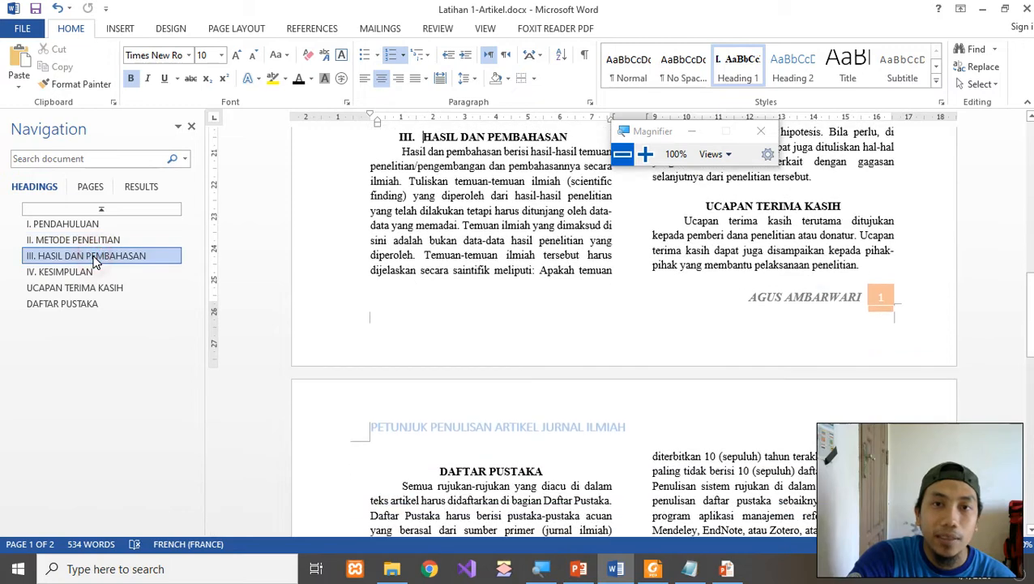
pyautogui.click(94, 272)
pyautogui.click(93, 289)
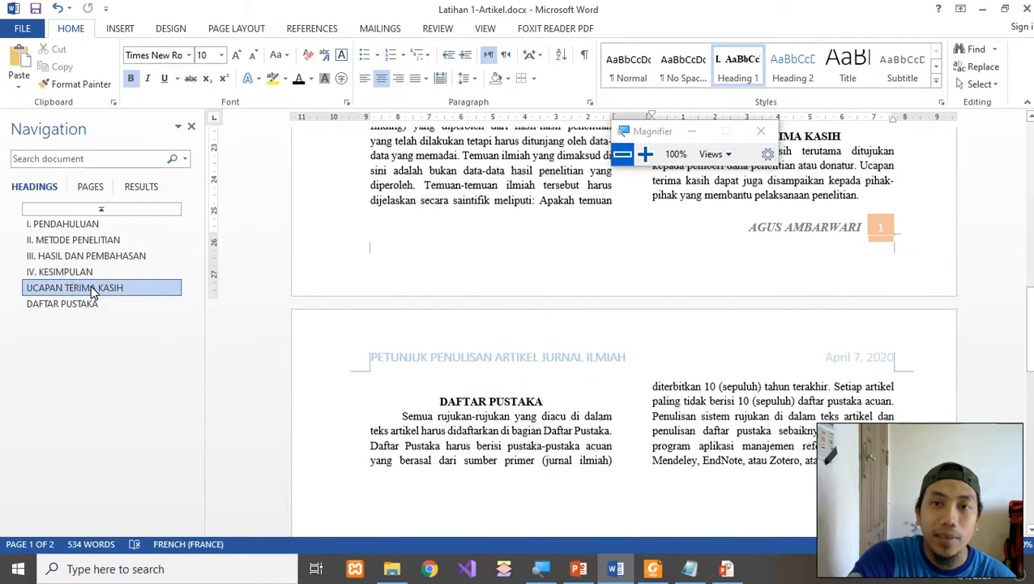
pyautogui.click(89, 303)
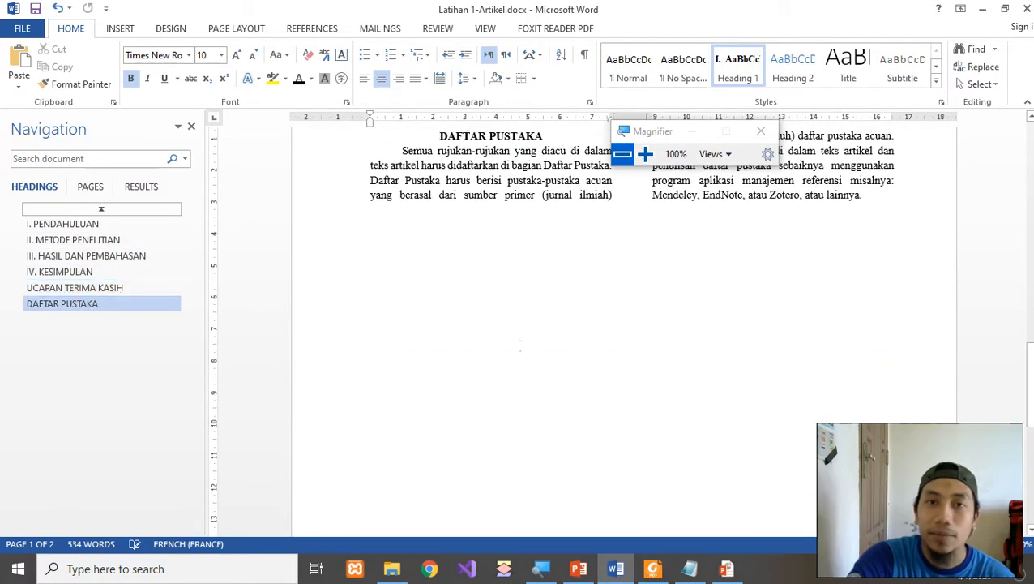
pyautogui.scroll(5, 518, 347)
pyautogui.scroll(2, 519, 347)
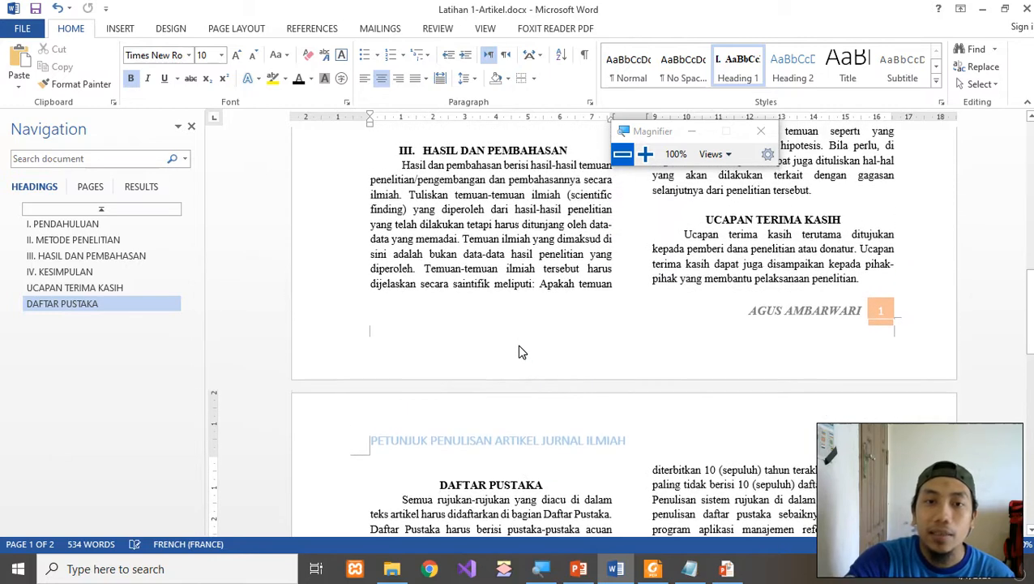
# Bring the Notepad notes with the Tabel 1 list and references in front of Word.
pyautogui.scroll(-3, 520, 349)
pyautogui.scroll(-2, 520, 349)
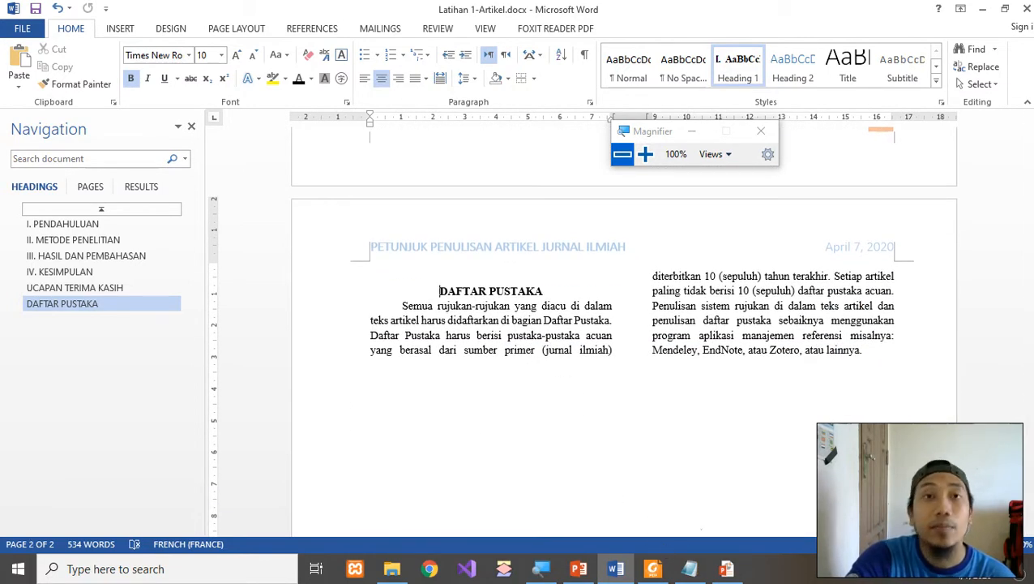
pyautogui.moveTo(691, 574)
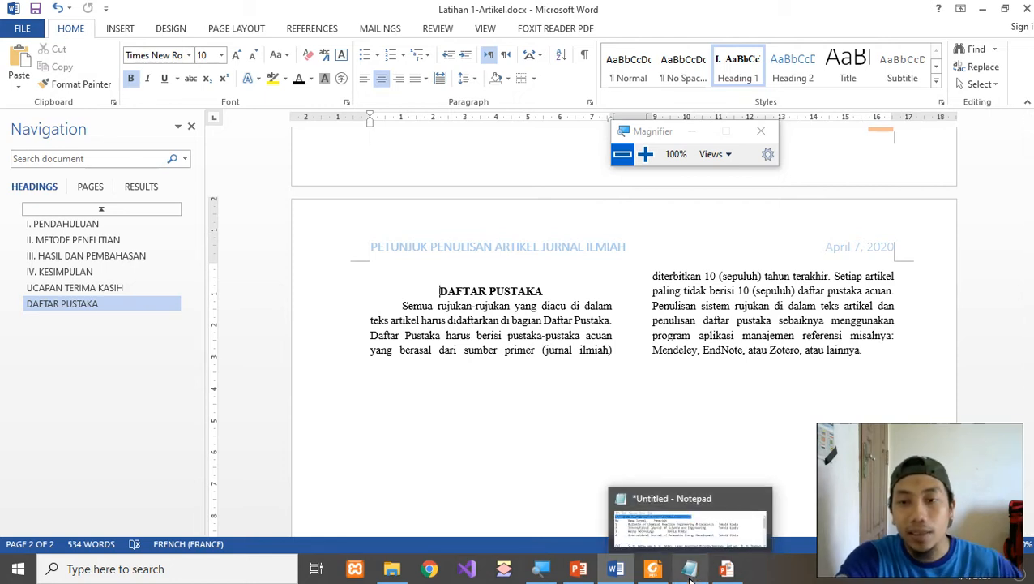
pyautogui.click(689, 576)
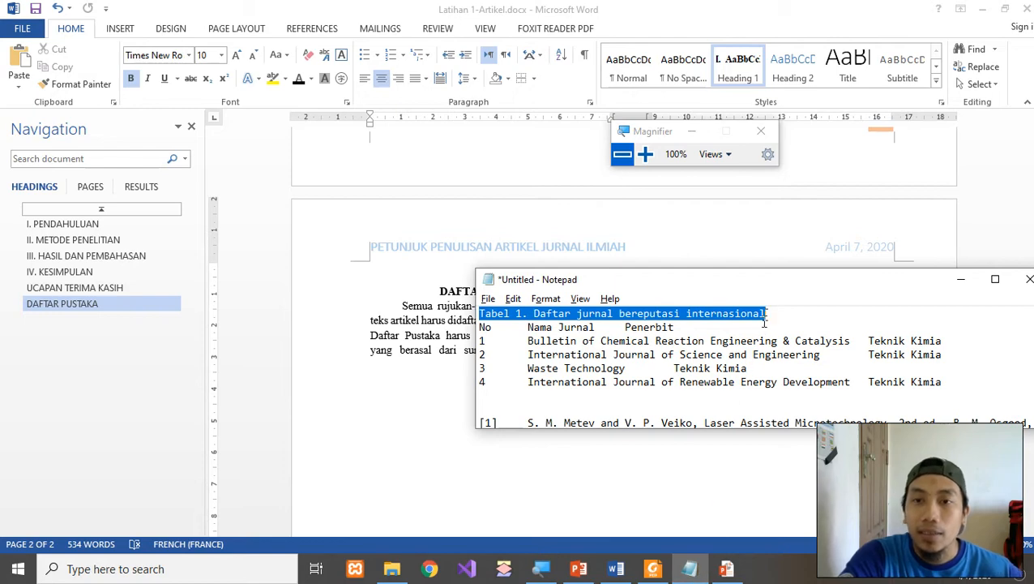
# Move the Notepad window over the document and select references [1] through [5].
pyautogui.moveTo(762, 280); pyautogui.dragTo(657, 164)
pyautogui.scroll(-2, 608, 283)
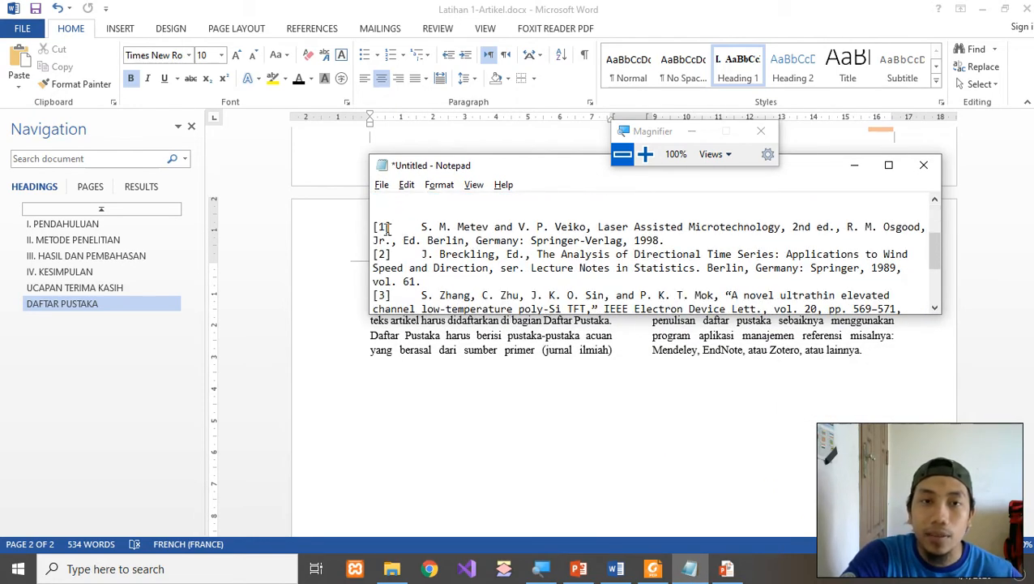
pyautogui.moveTo(371, 226); pyautogui.dragTo(578, 368)
pyautogui.hotkey('ctrl', 'c')
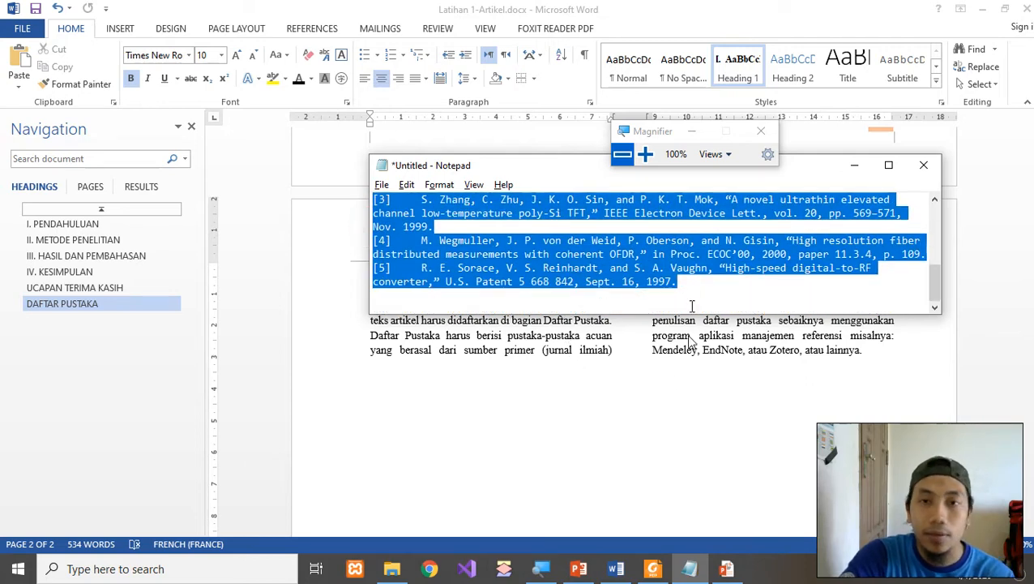
# Back in Word, select and delete the DAFTAR PUSTAKA placeholder text, then undo the deletion.
pyautogui.click(676, 374)
pyautogui.moveTo(402, 306); pyautogui.dragTo(863, 381)
pyautogui.press('Delete')
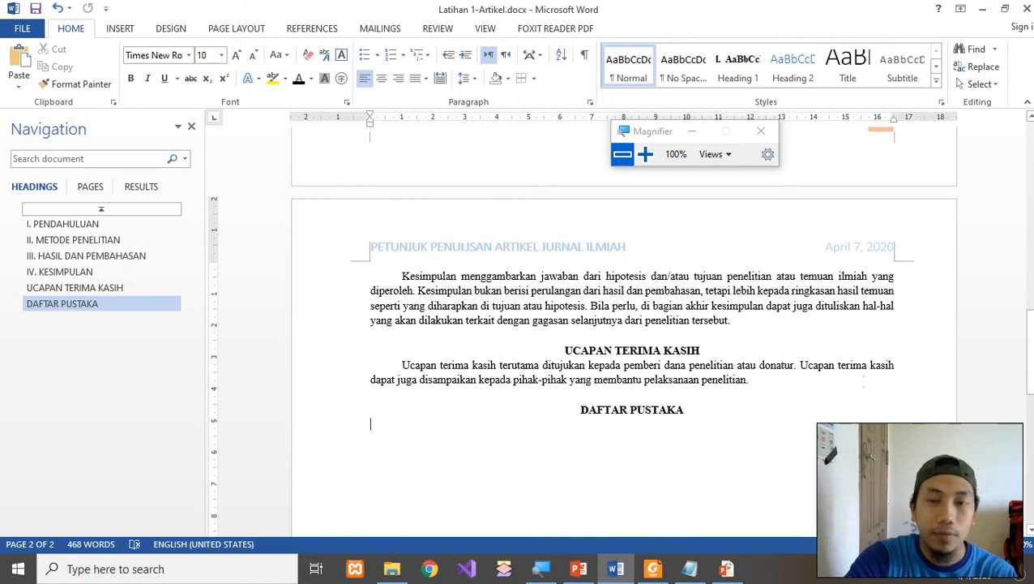
pyautogui.hotkey('ctrl', 'z')
# Paste the copied references over the DAFTAR PUSTAKA placeholder paragraphs.
pyautogui.click(813, 350)
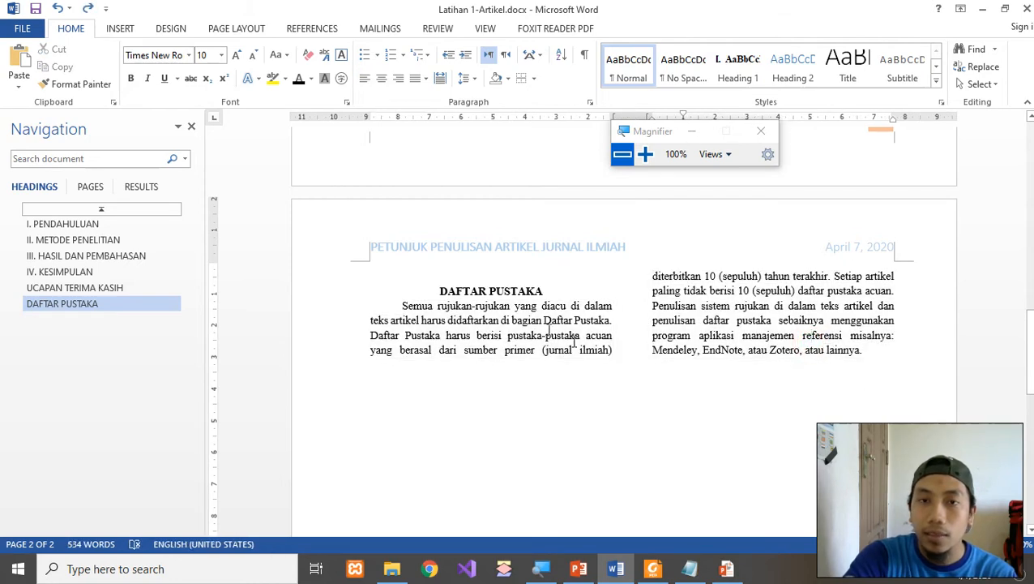
pyautogui.moveTo(402, 305); pyautogui.dragTo(843, 376)
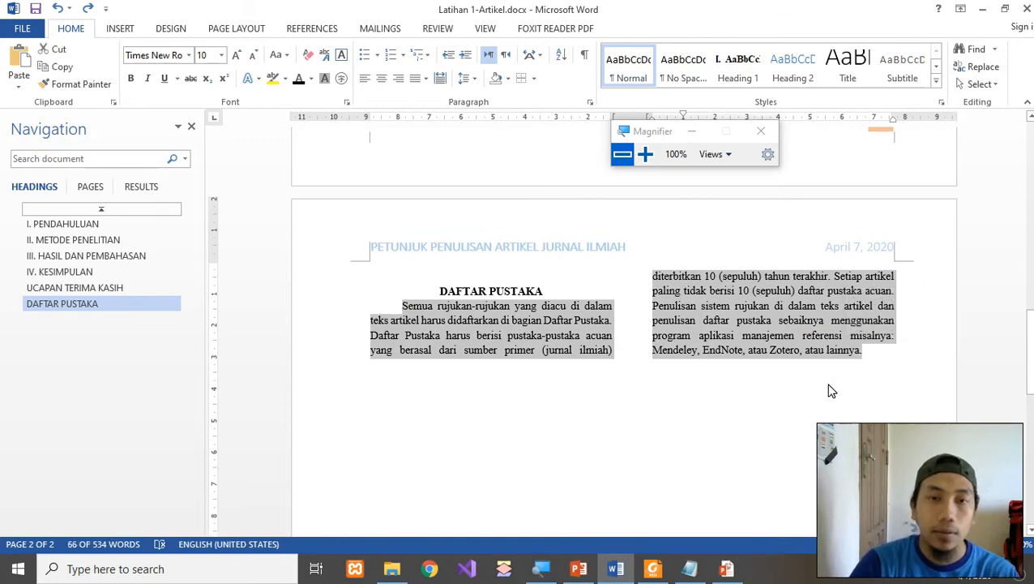
pyautogui.hotkey('ctrl', 'v')
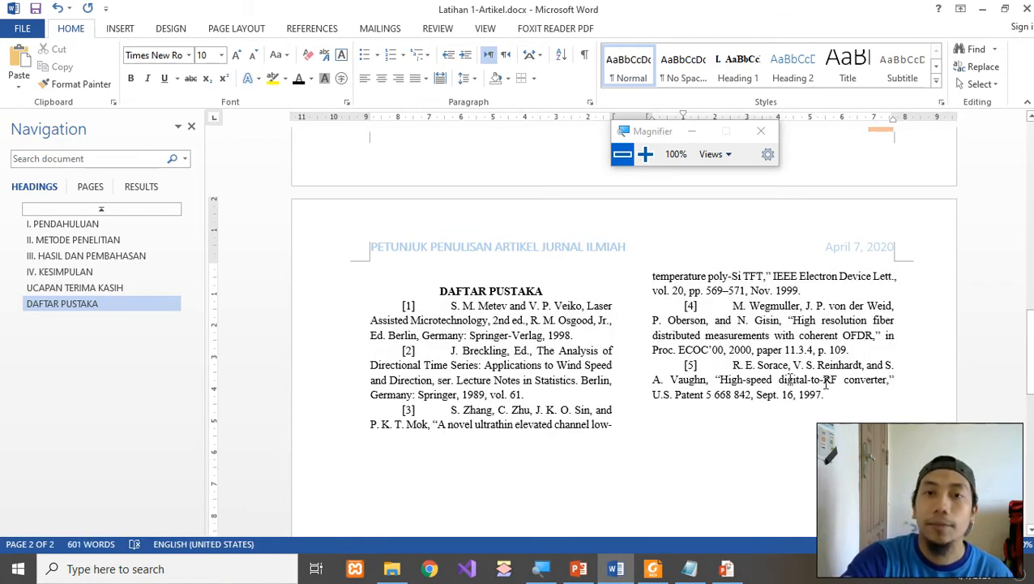
# Remove the typed [1] label and indent before the S. M. Metev reference.
pyautogui.click(450, 306)
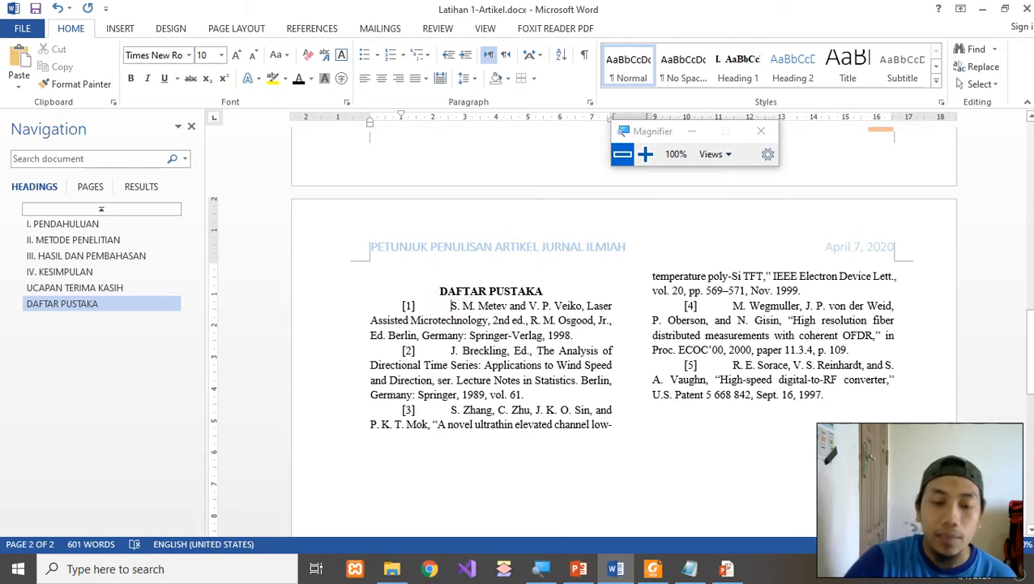
pyautogui.press('BackSpace')
pyautogui.press('BackSpace')
pyautogui.press('BackSpace')
pyautogui.press('BackSpace')
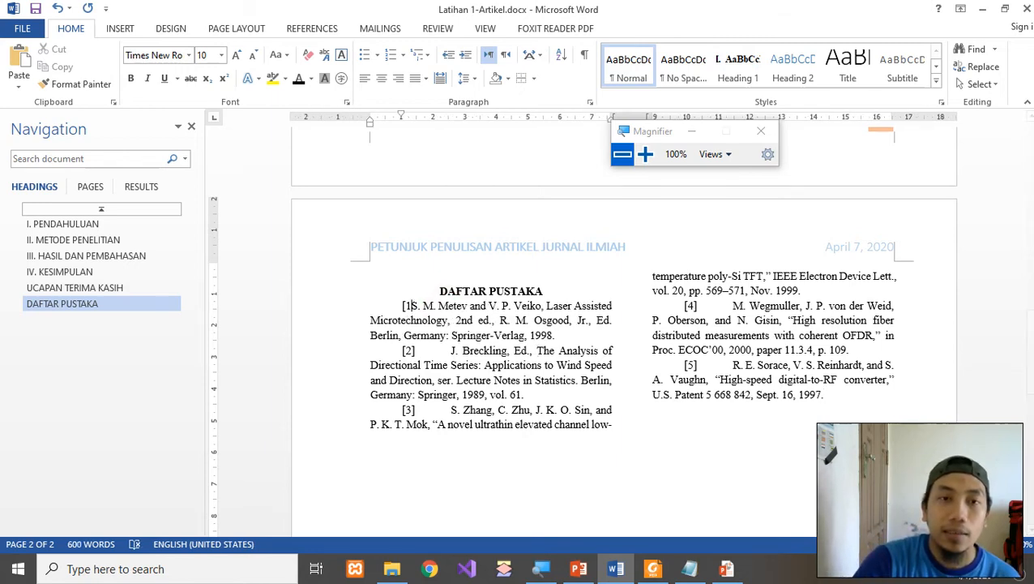
pyautogui.press('BackSpace')
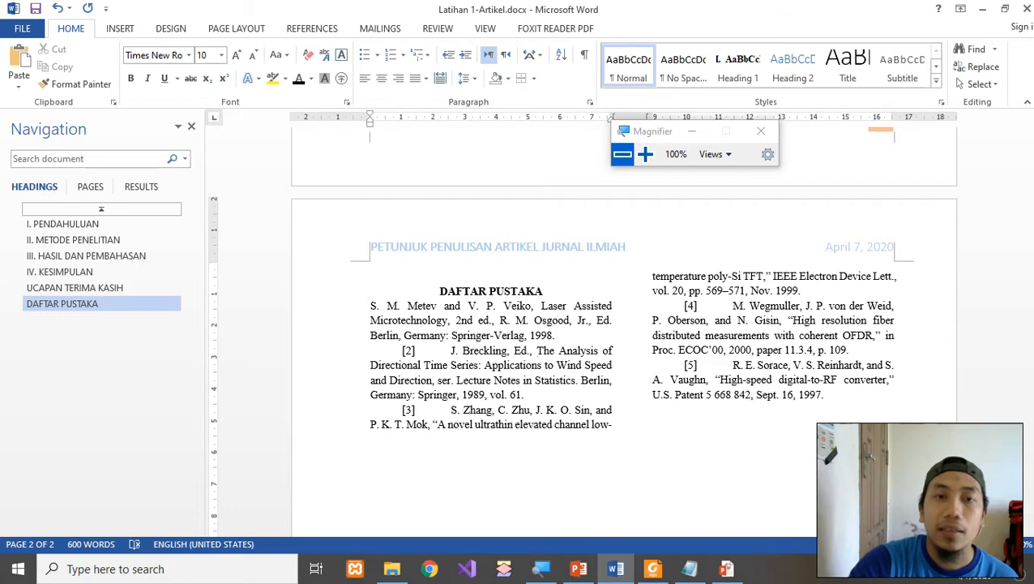
# Give the first reference a new bracketed [1] number format via Define New Number Format.
pyautogui.click(407, 59)
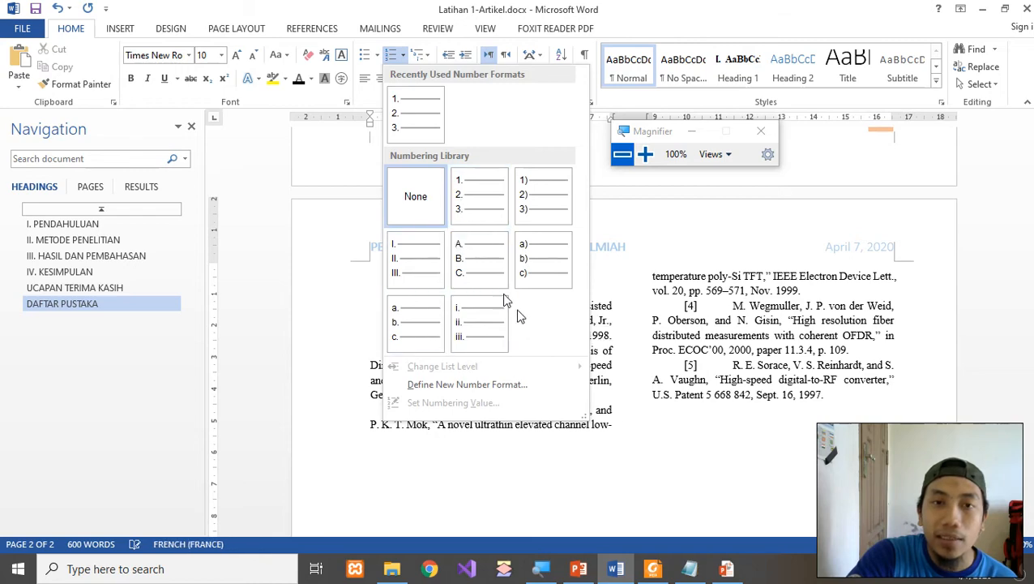
pyautogui.click(464, 386)
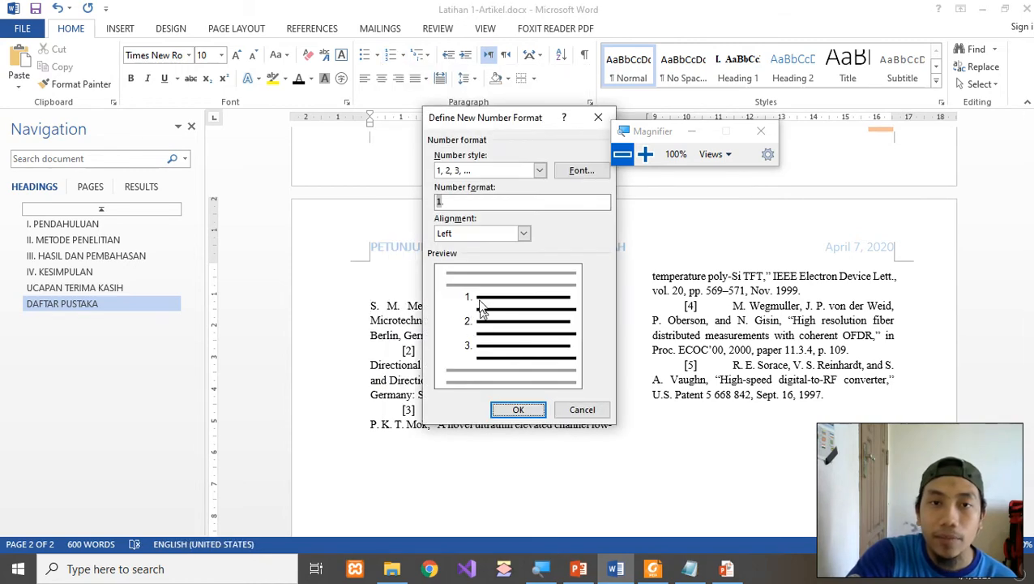
pyautogui.click(453, 201)
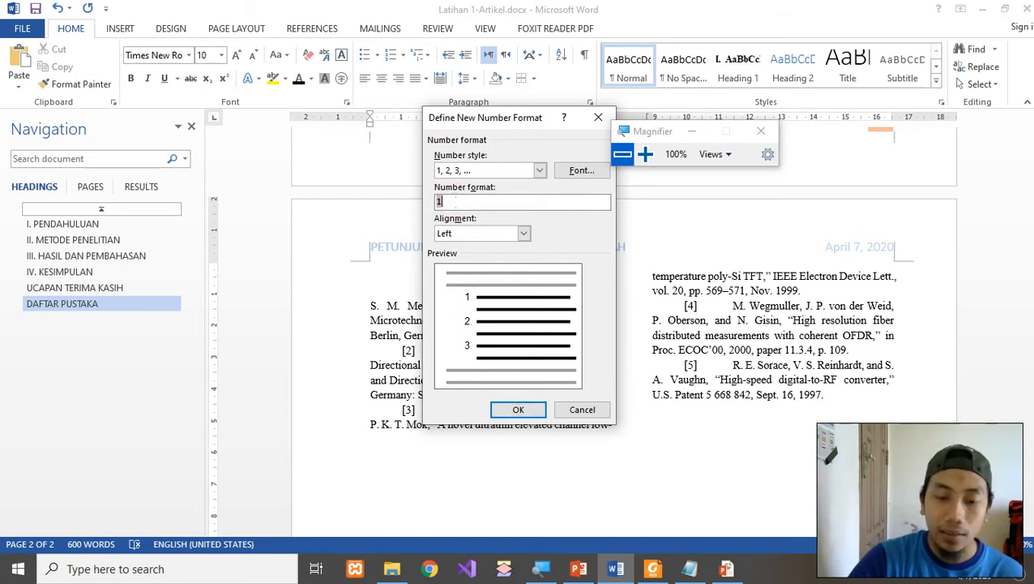
pyautogui.write('[1')
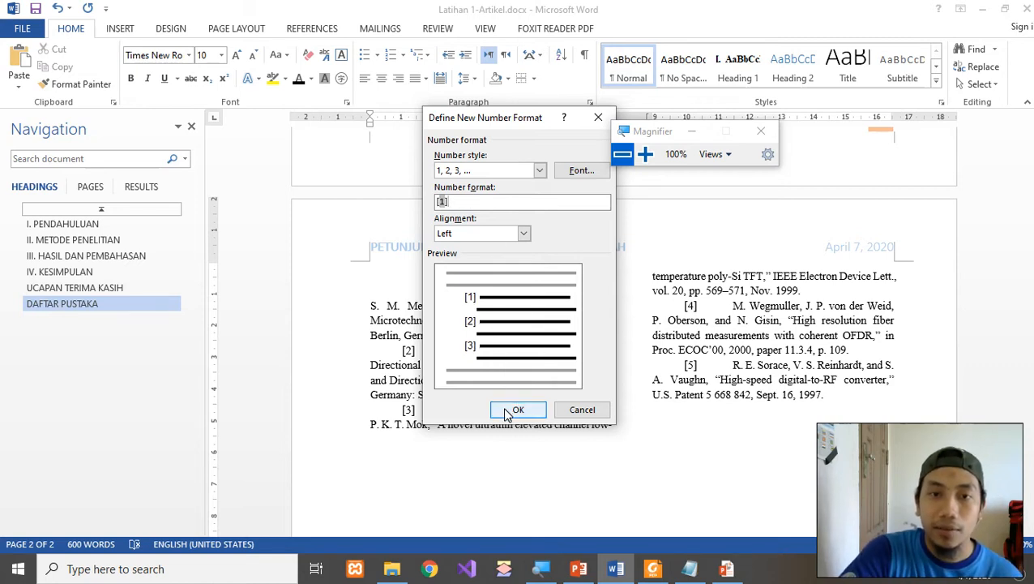
pyautogui.doubleClick(487, 202)
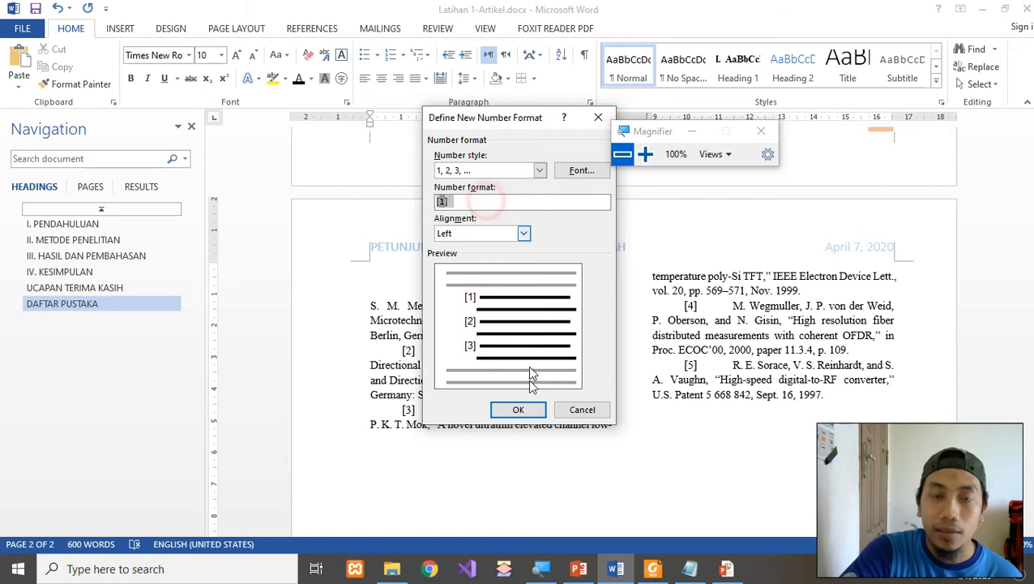
pyautogui.click(518, 409)
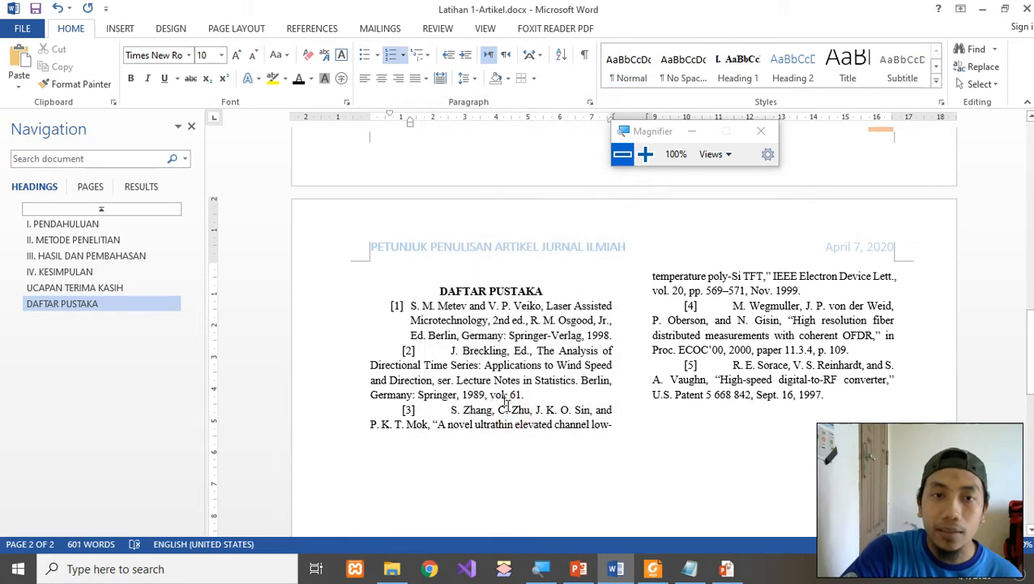
pyautogui.click(644, 154)
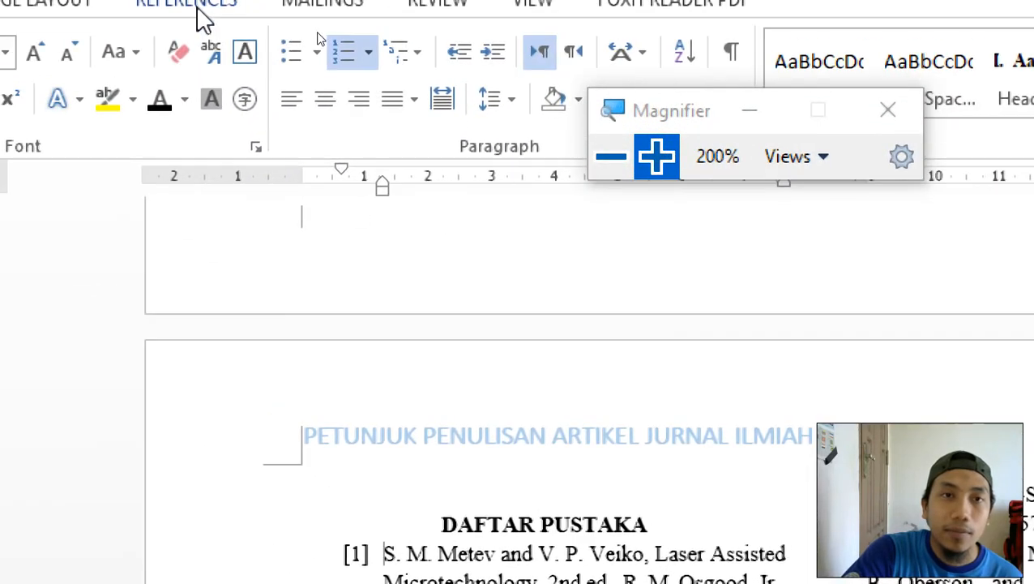
# Reduce reference [1]'s indent and convert the Breckling and Zhang references to automatic [2] and [3] numbering.
pyautogui.click(459, 53)
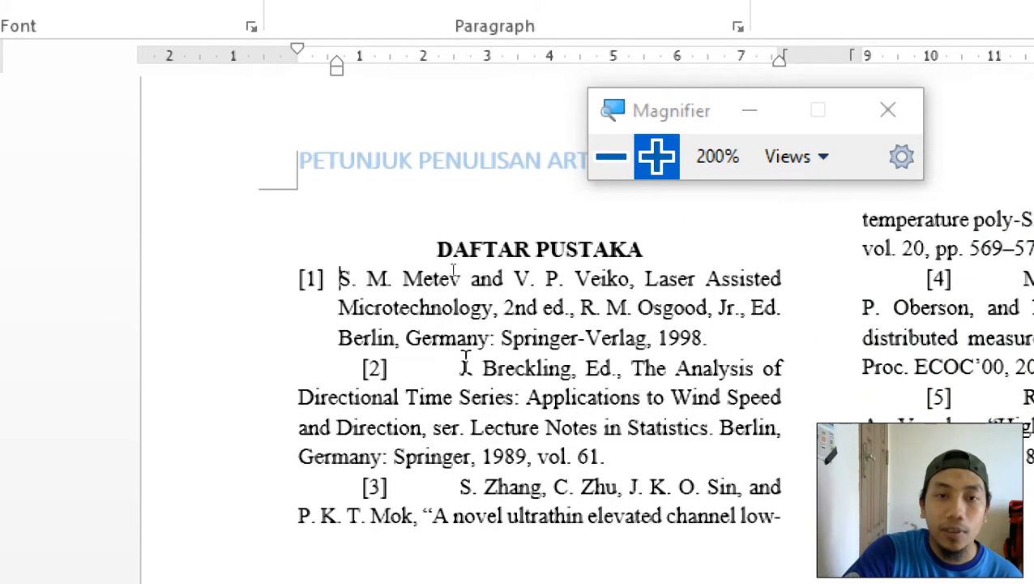
pyautogui.click(459, 368)
pyautogui.press('BackSpace')
pyautogui.press('BackSpace')
pyautogui.press('BackSpace')
pyautogui.press('BackSpace')
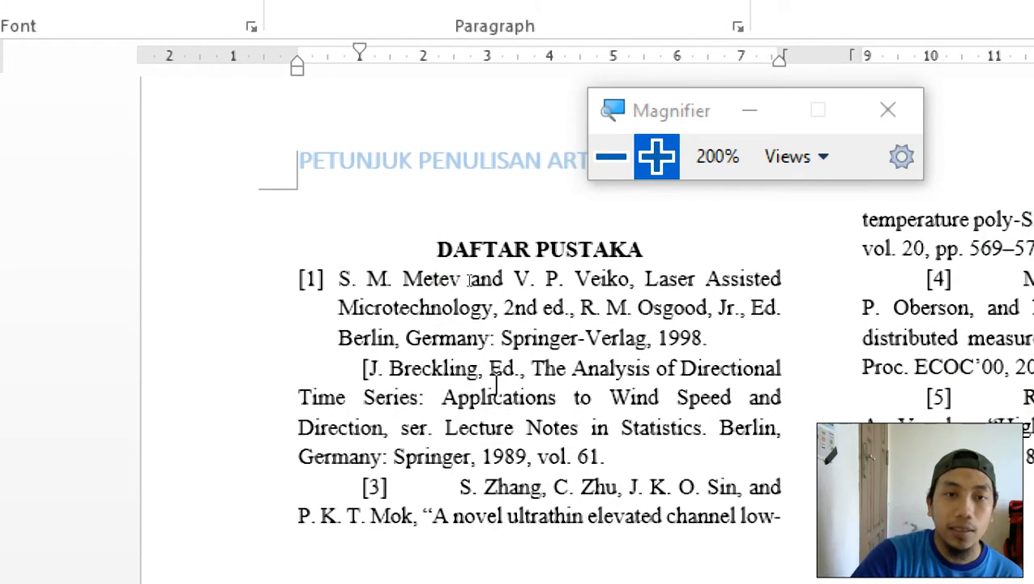
pyautogui.press('BackSpace')
pyautogui.press('BackSpace')
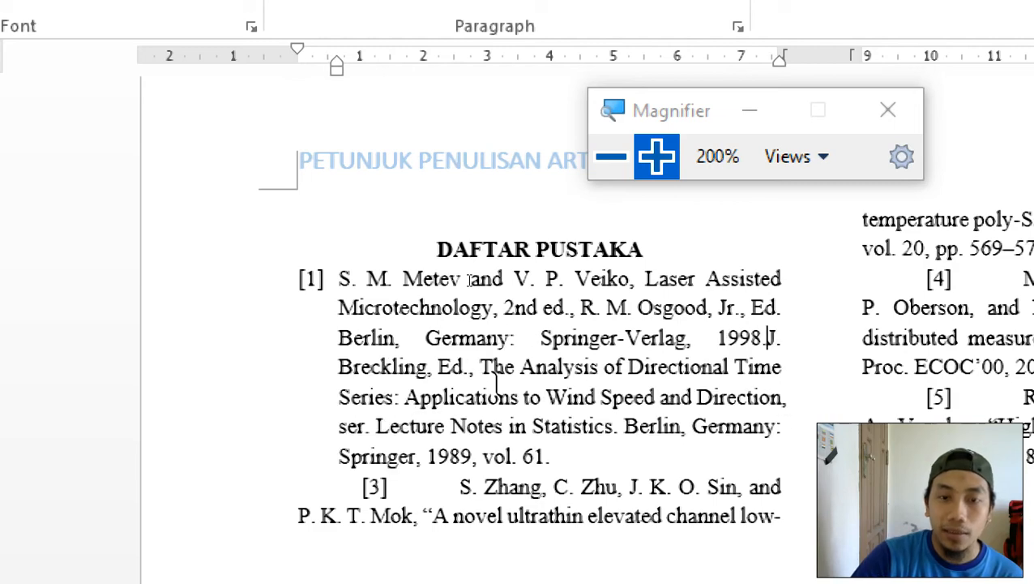
pyautogui.press('Return')
pyautogui.scroll(-1, 531, 397)
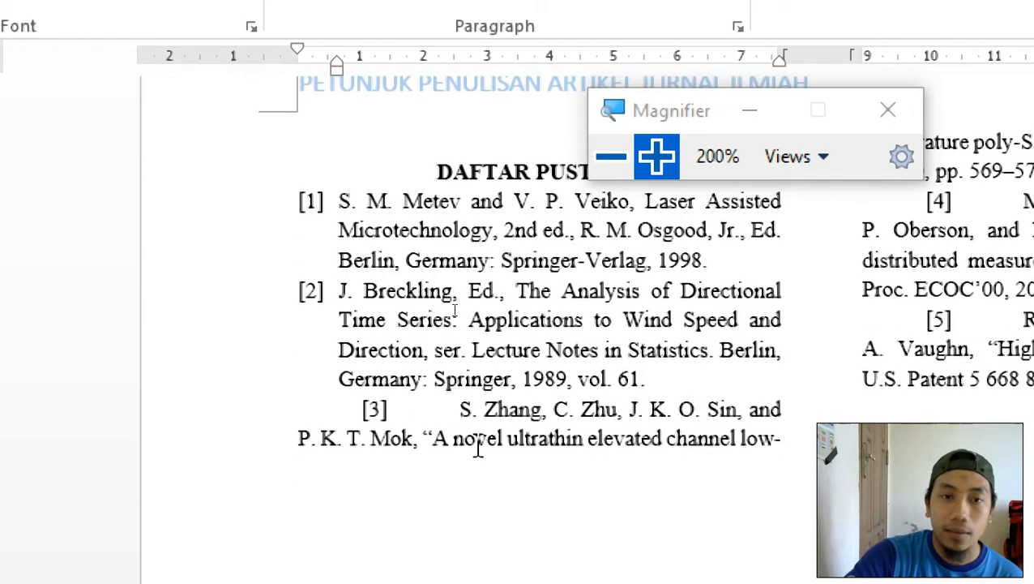
pyautogui.click(459, 412)
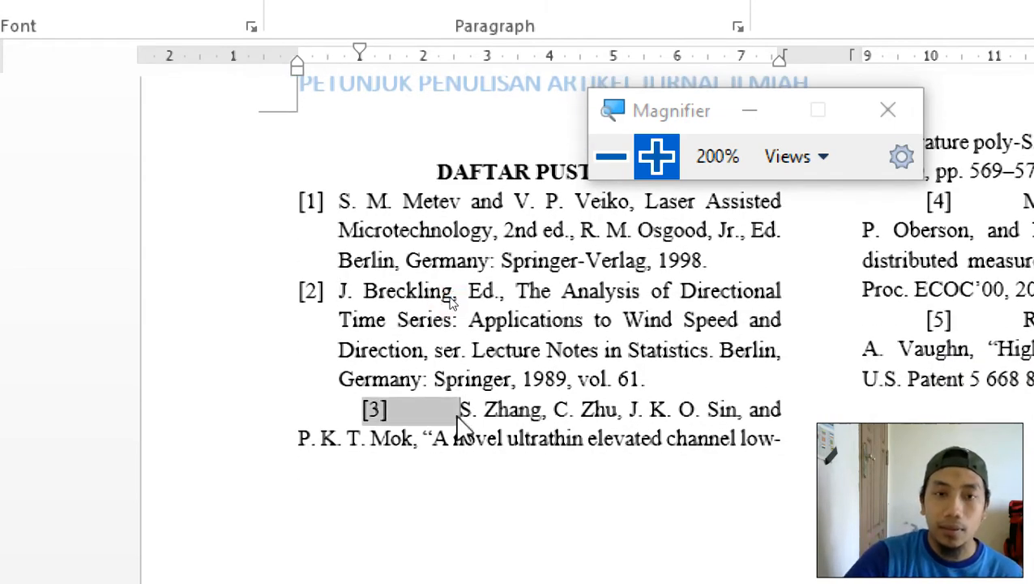
pyautogui.press('BackSpace')
pyautogui.press('BackSpace')
pyautogui.press('BackSpace')
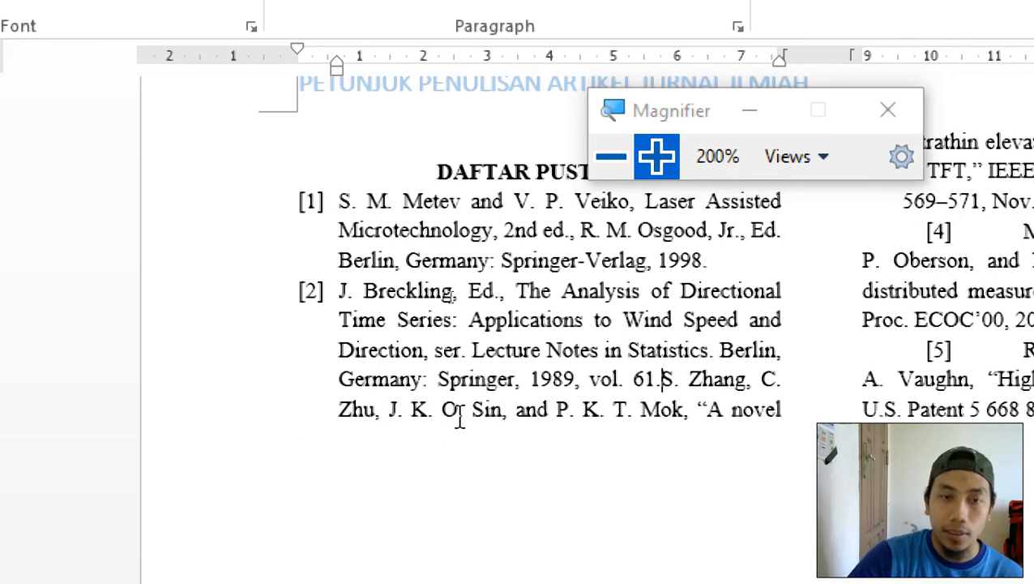
pyautogui.press('Return')
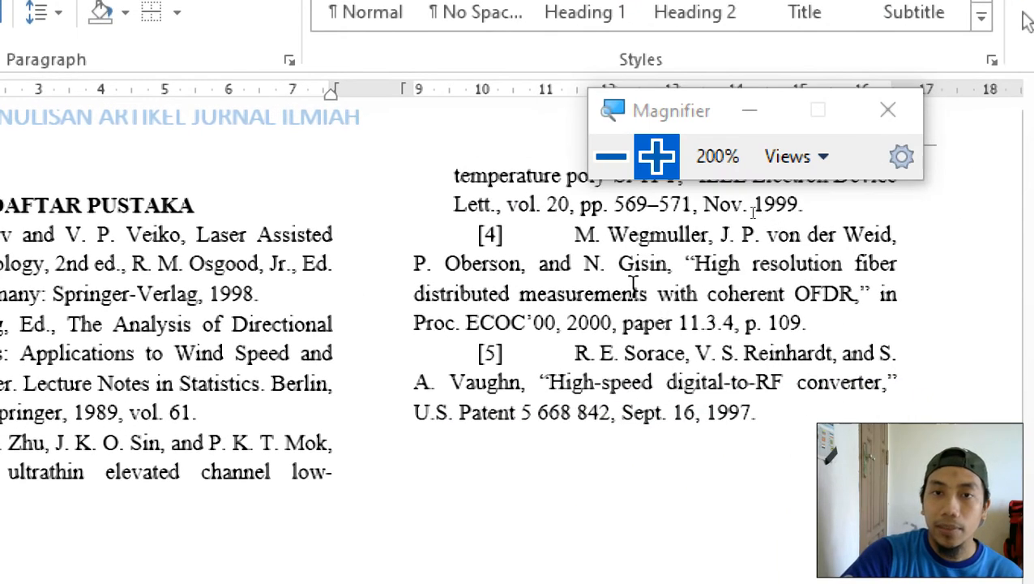
# Replace the manual numbers on the Wegmuller and Sorace references with automatic [4] and [5].
pyautogui.click(573, 229)
pyautogui.press('BackSpace')
pyautogui.press('BackSpace')
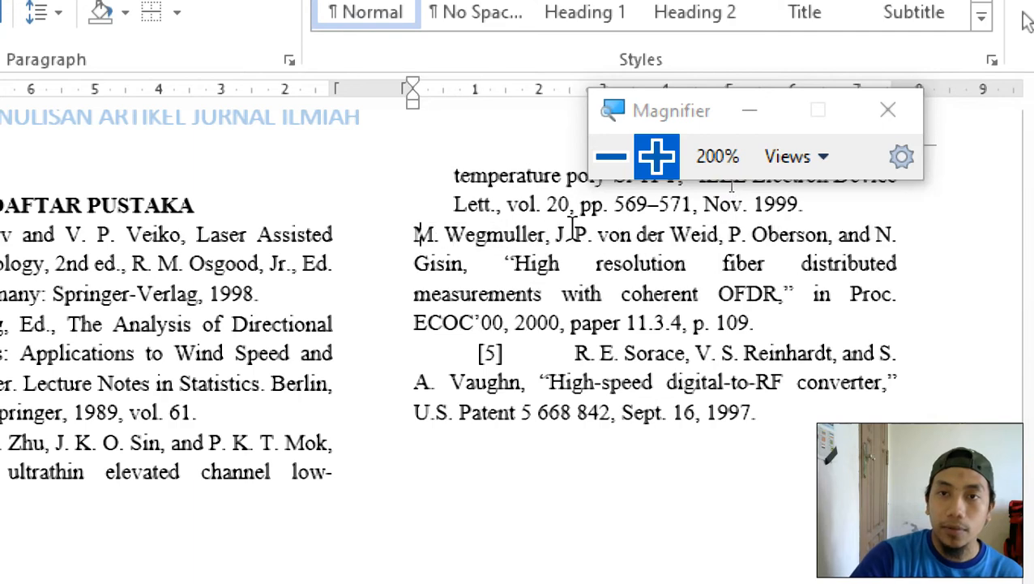
pyautogui.press('BackSpace')
pyautogui.press('Return')
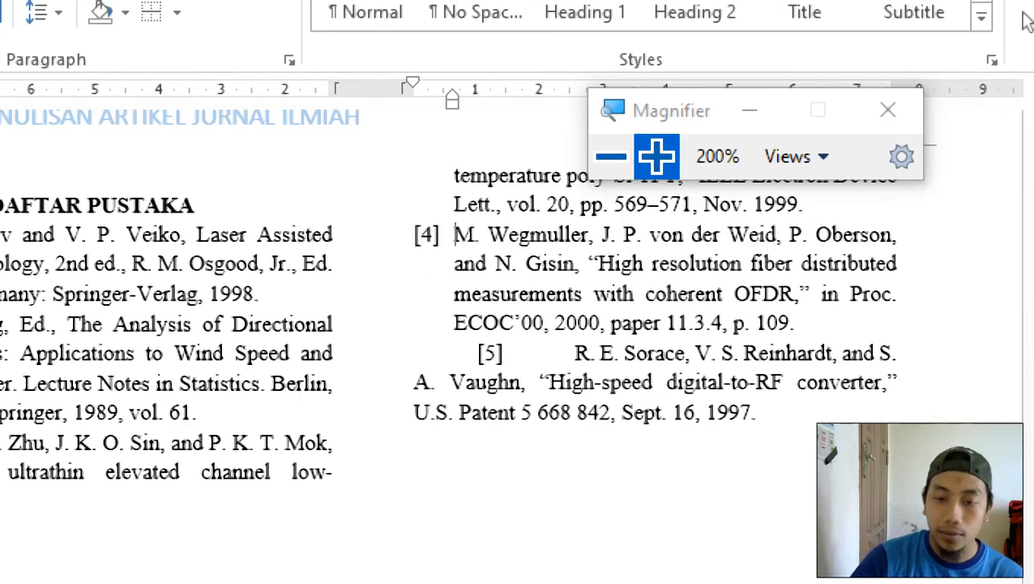
pyautogui.press('Down')
pyautogui.press('Down')
pyautogui.press('Right')
pyautogui.press('Right')
pyautogui.press('Right')
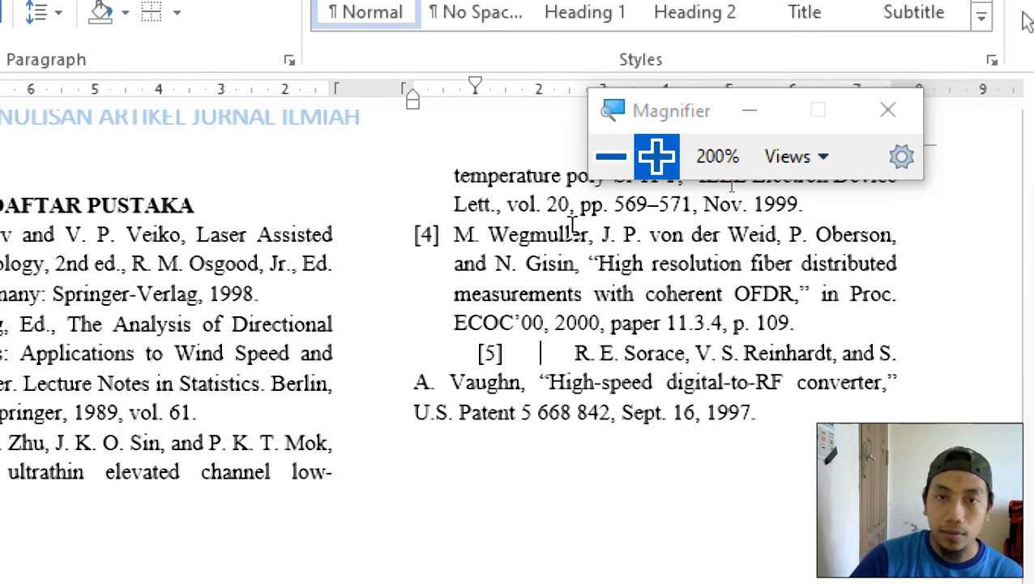
pyautogui.press('BackSpace')
pyautogui.press('BackSpace')
pyautogui.press('BackSpace')
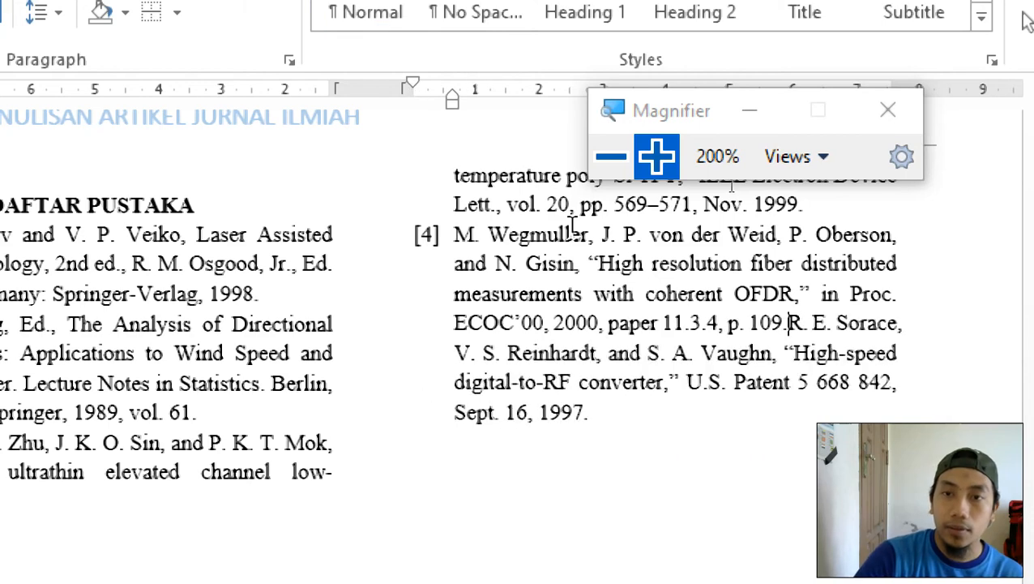
pyautogui.press('Return')
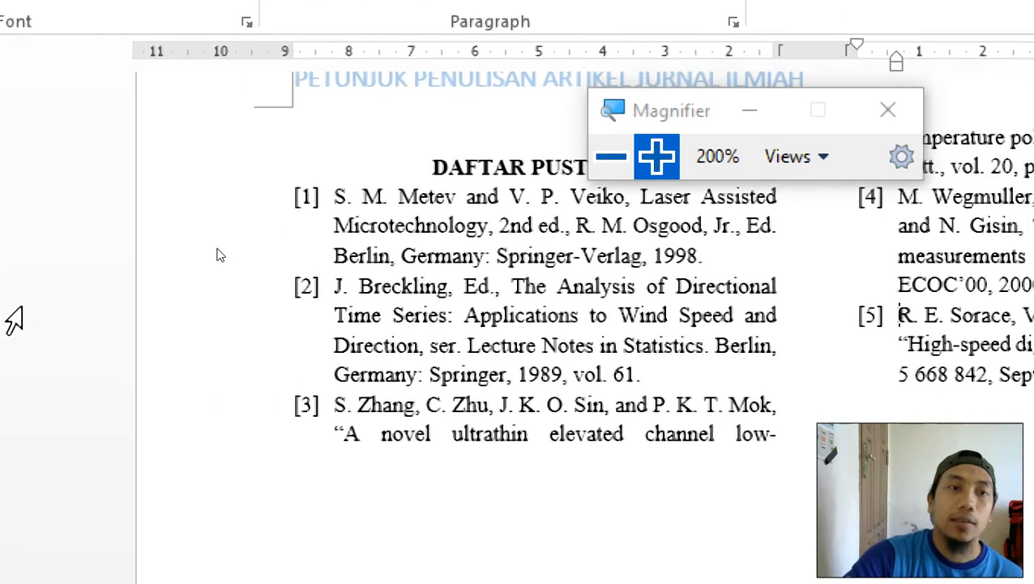
# Italicize the book title 'Laser Assisted Microtechnology, 2nd ed' in reference [1].
pyautogui.moveTo(701, 113); pyautogui.dragTo(91, 71)
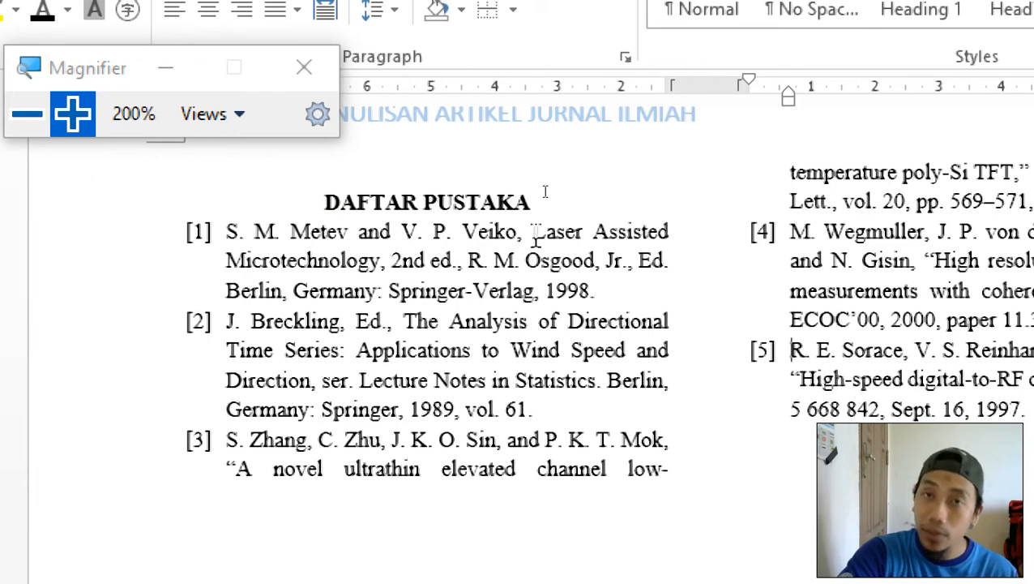
pyautogui.click(533, 232)
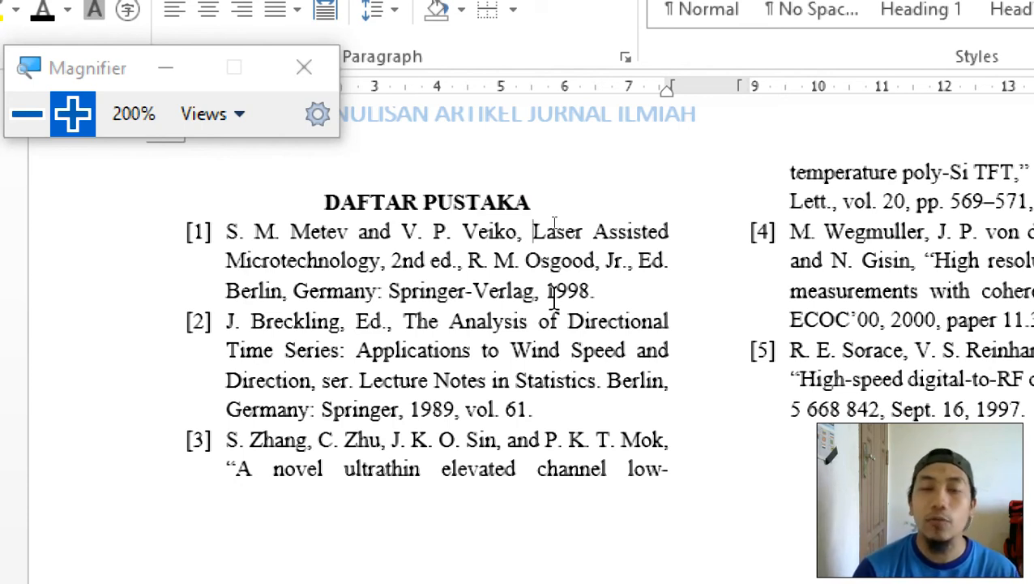
pyautogui.hotkey('ctrl', 'shift', 'Right')
pyautogui.hotkey('ctrl', 'shift', 'Right')
pyautogui.hotkey('ctrl', 'shift', 'Right')
pyautogui.hotkey('ctrl', 'shift', 'Right')
pyautogui.hotkey('ctrl', 'shift', 'Right')
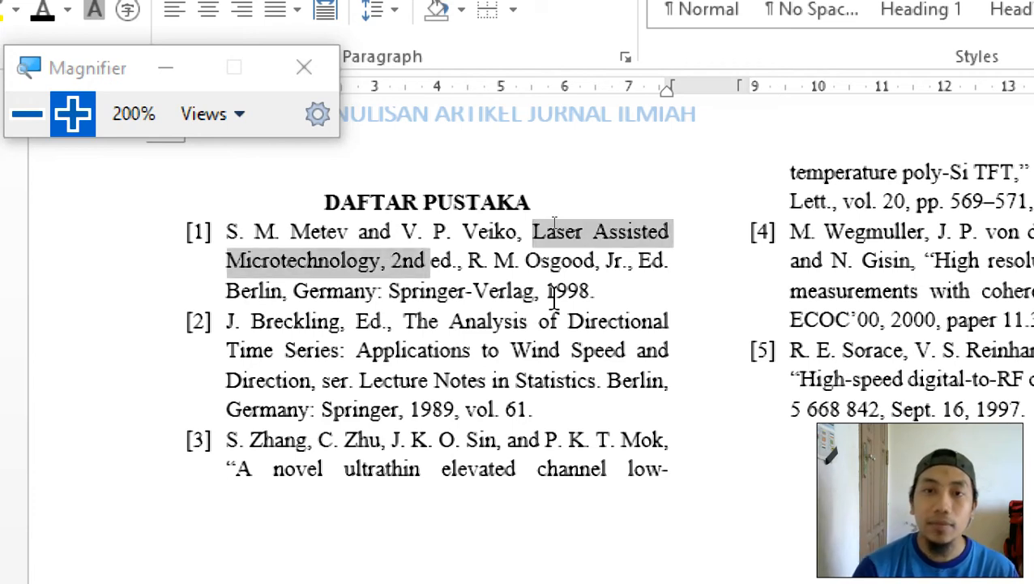
pyautogui.hotkey('ctrl', 'shift', 'Right')
pyautogui.hotkey('ctrl', 'shift', 'Right')
pyautogui.hotkey('ctrl', 'shift', 'Right')
pyautogui.hotkey('ctrl', 'shift', 'Right')
pyautogui.hotkey('ctrl', 'shift', 'Right')
pyautogui.hotkey('ctrl', 'shift', 'Right')
pyautogui.hotkey('ctrl', 'shift', 'Right')
pyautogui.hotkey('ctrl', 'shift', 'Right')
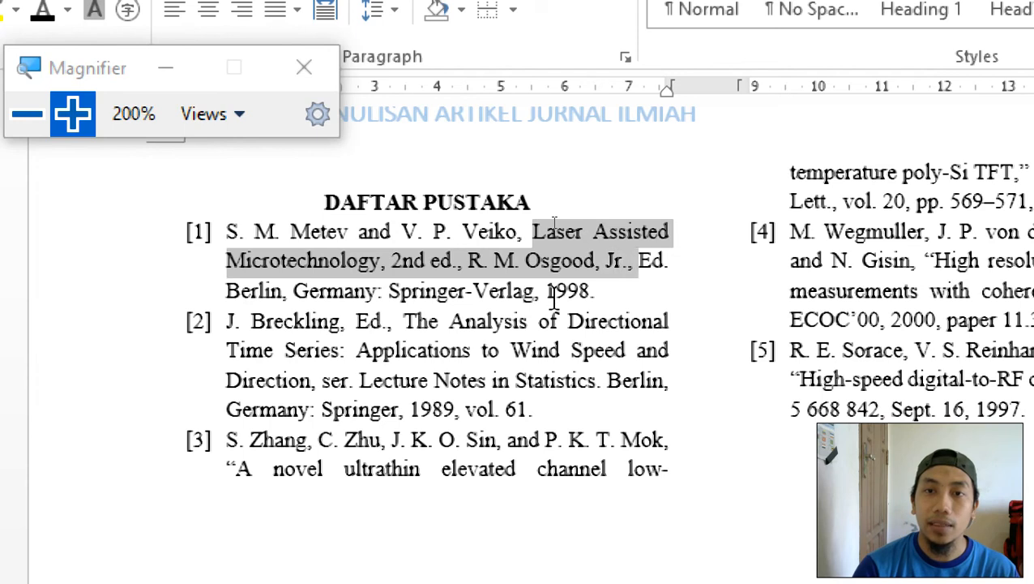
pyautogui.hotkey('ctrl', 'shift', 'Right')
pyautogui.hotkey('ctrl', 'shift', 'Right')
pyautogui.hotkey('ctrl', 'shift', 'Left')
pyautogui.hotkey('ctrl', 'shift', 'Left')
pyautogui.hotkey('ctrl', 'shift', 'Left')
pyautogui.hotkey('ctrl', 'shift', 'Left')
pyautogui.hotkey('ctrl', 'shift', 'Left')
pyautogui.hotkey('ctrl', 'shift', 'Left')
pyautogui.hotkey('ctrl', 'shift', 'Left')
pyautogui.hotkey('ctrl', 'shift', 'Left')
pyautogui.hotkey('ctrl', 'shift', 'Left')
pyautogui.hotkey('ctrl', 'shift', 'Left')
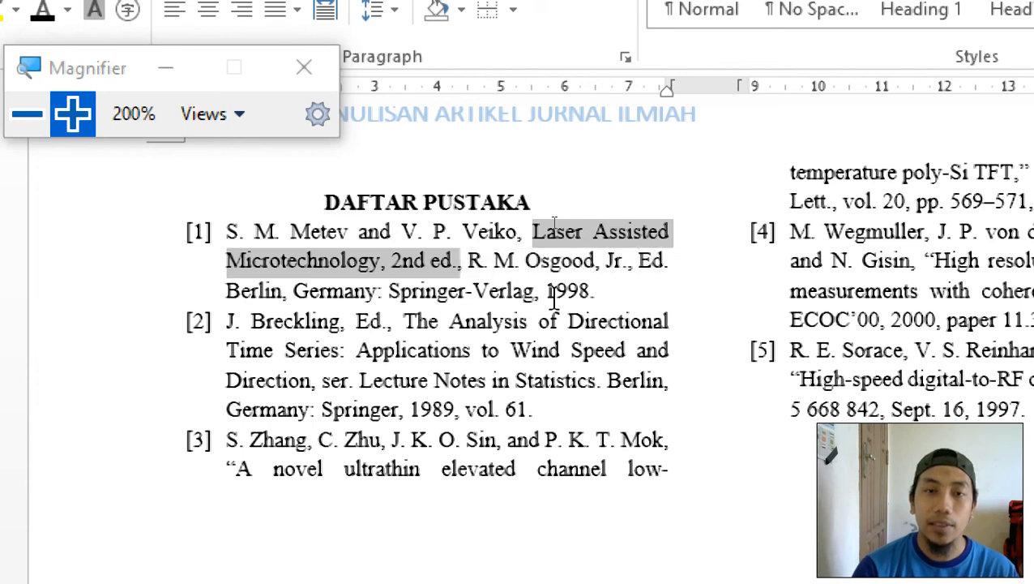
pyautogui.hotkey('ctrl', 'shift', 'Right')
pyautogui.hotkey('ctrl', 'shift', 'Right')
pyautogui.hotkey('shift', 'Left')
pyautogui.hotkey('shift', 'Left')
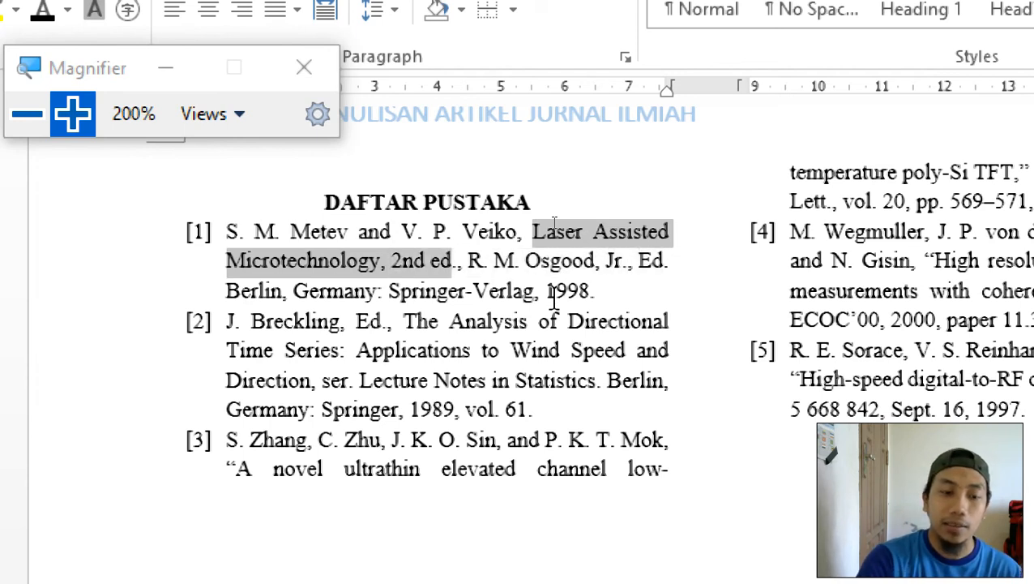
pyautogui.hotkey('ctrl', 'i')
pyautogui.click(554, 298)
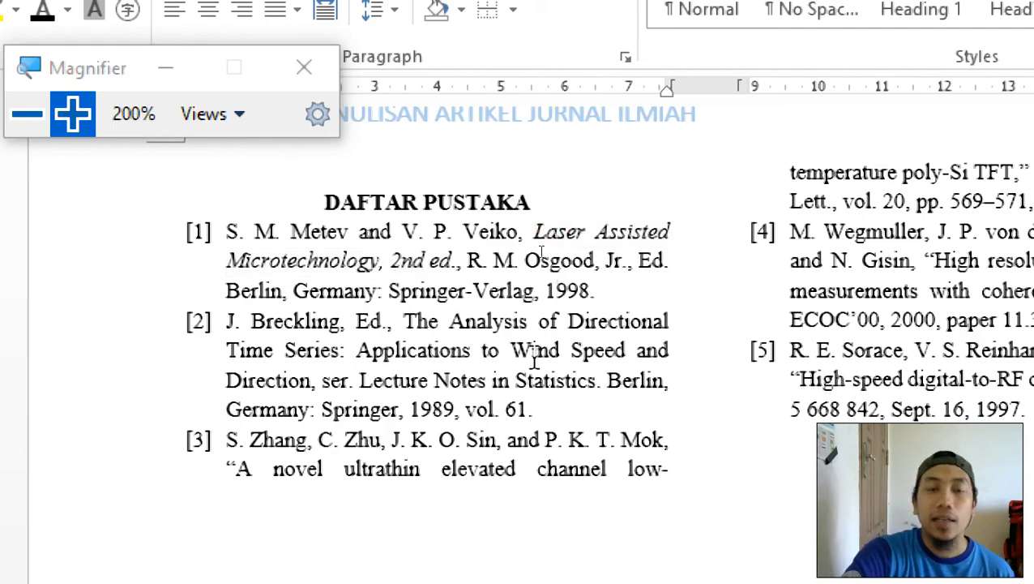
pyautogui.click(27, 113)
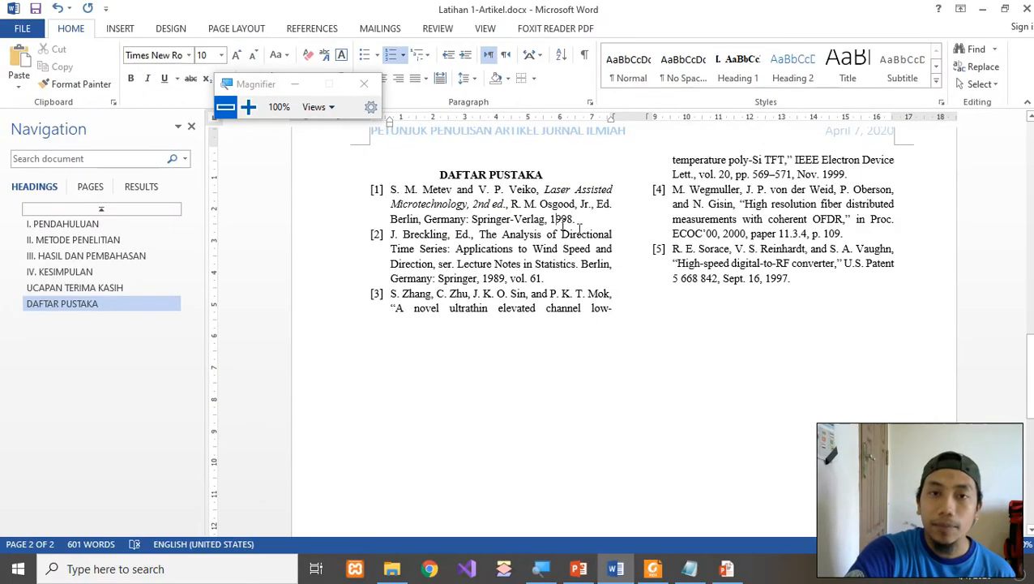
pyautogui.scroll(8, 513, 276)
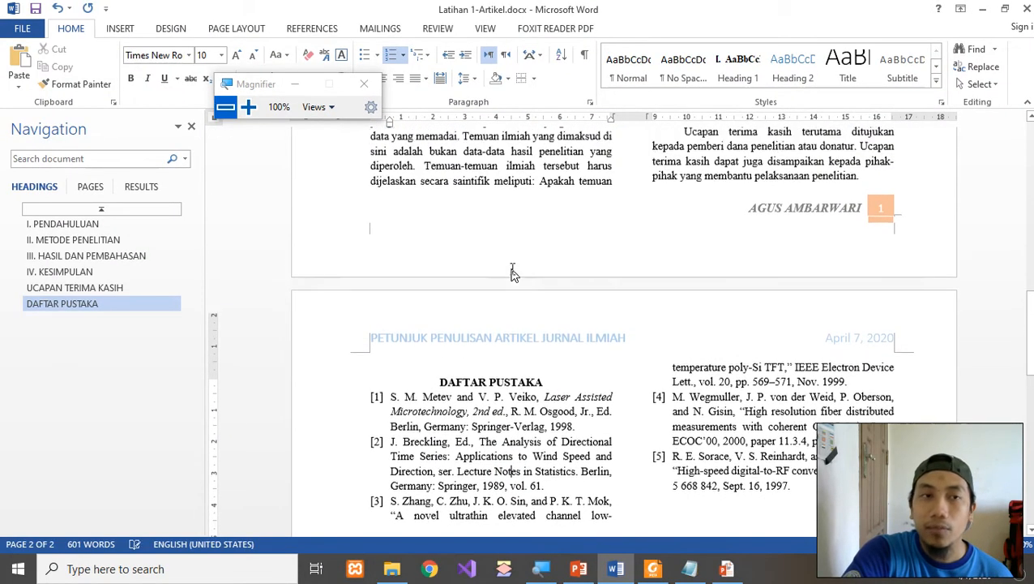
pyautogui.scroll(5, 510, 267)
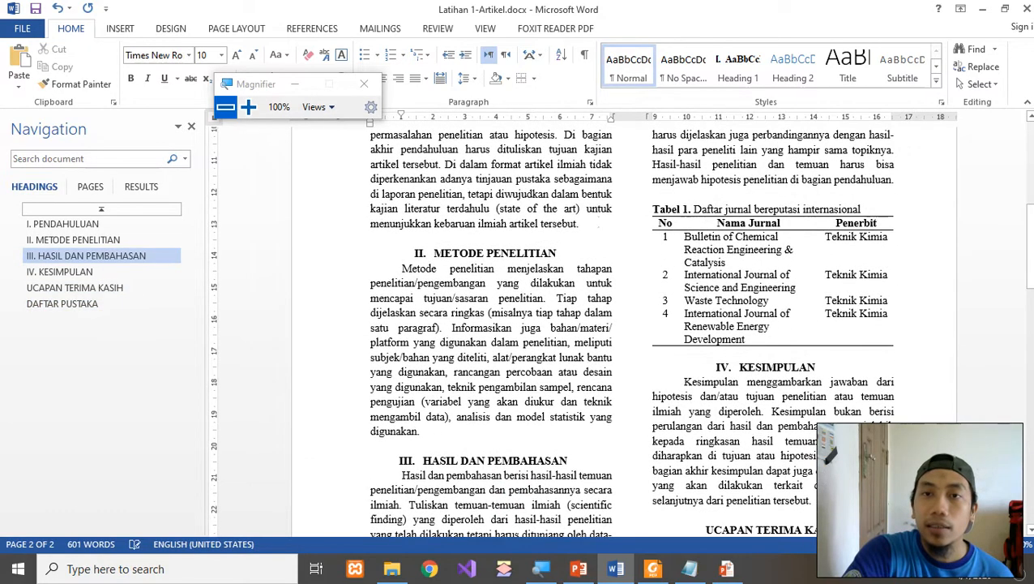
pyautogui.scroll(4, 852, 365)
pyautogui.scroll(-8, 852, 365)
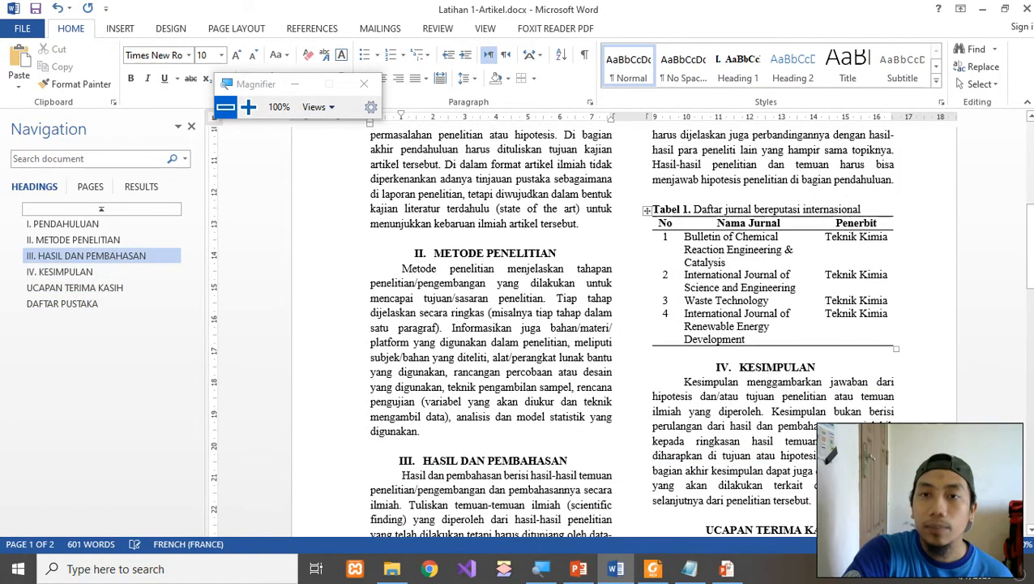
pyautogui.scroll(4, 754, 279)
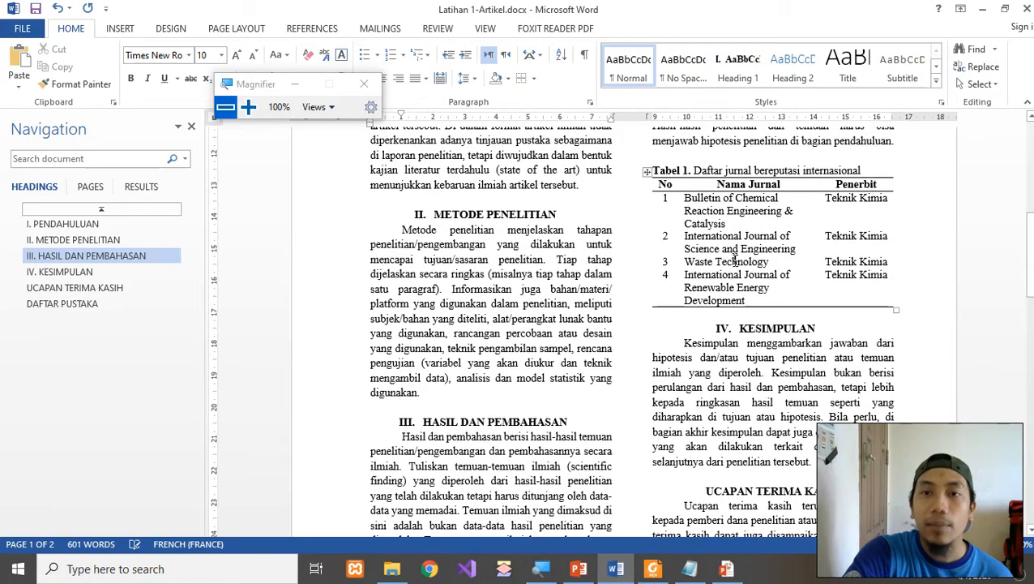
pyautogui.scroll(-6, 734, 263)
pyautogui.scroll(-4, 735, 264)
pyautogui.scroll(7, 735, 261)
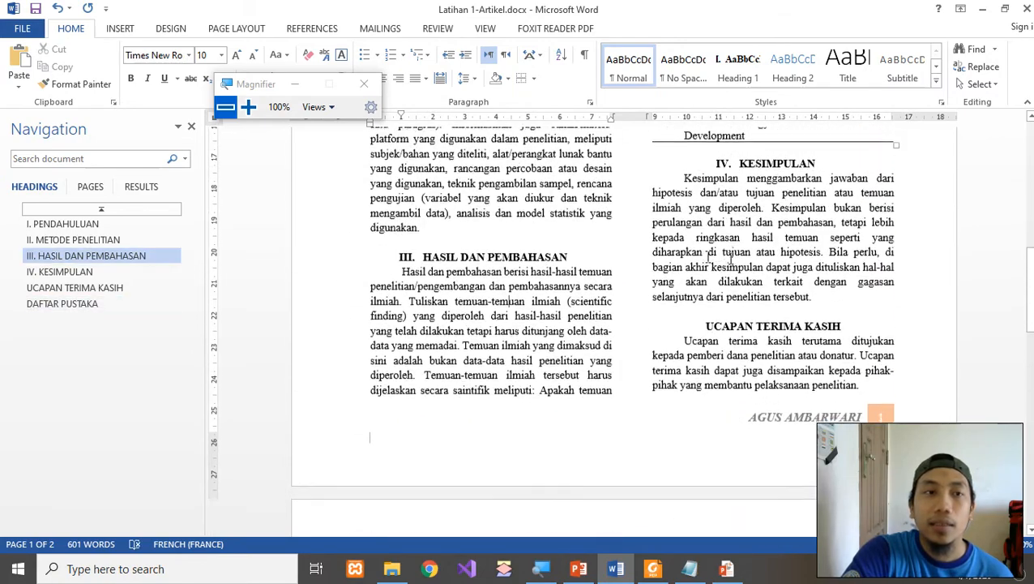
pyautogui.scroll(3, 513, 250)
pyautogui.click(479, 175)
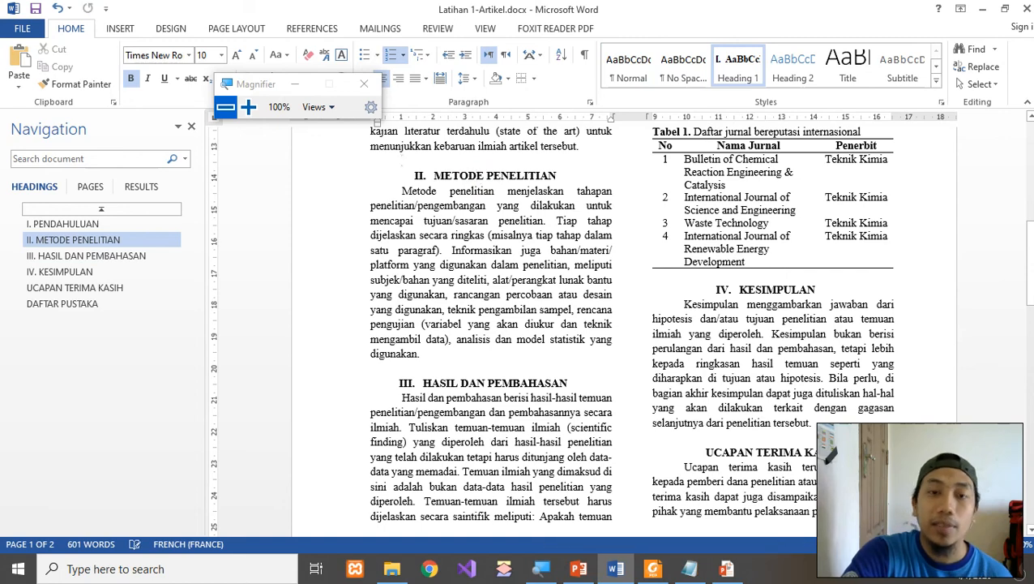
# Bring the PowerPoint slide show forward on the AGENDA 2 slide (Isian Berulang, Tabel, Paragraph Styles).
pyautogui.click(727, 571)
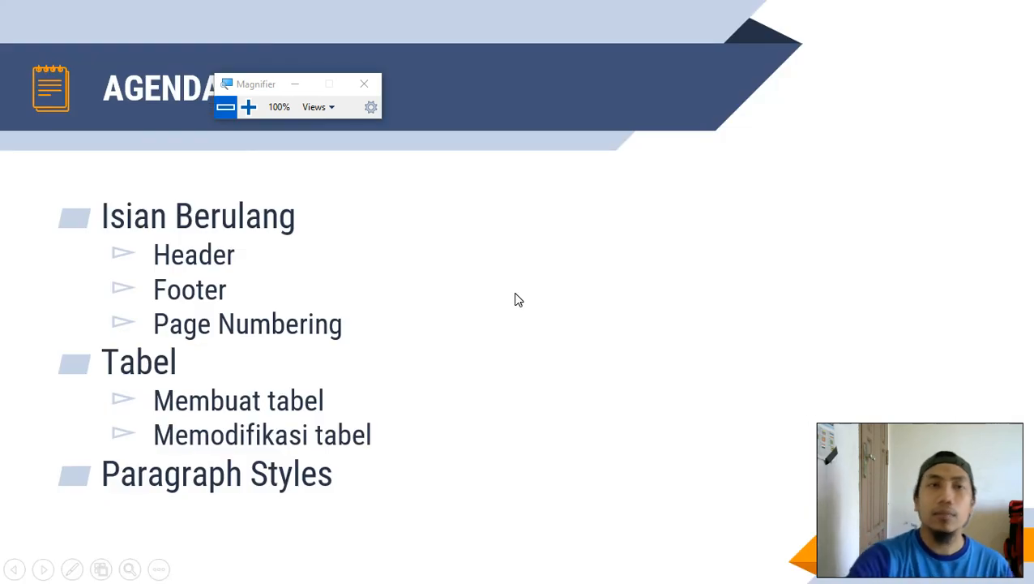
pyautogui.moveTo(279, 83); pyautogui.dragTo(492, 94)
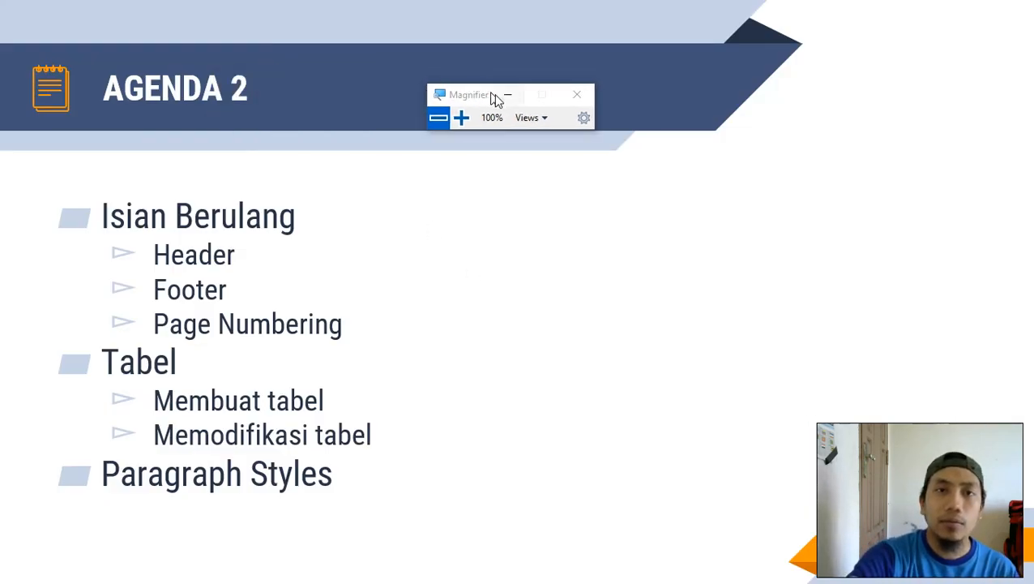
pyautogui.click(505, 95)
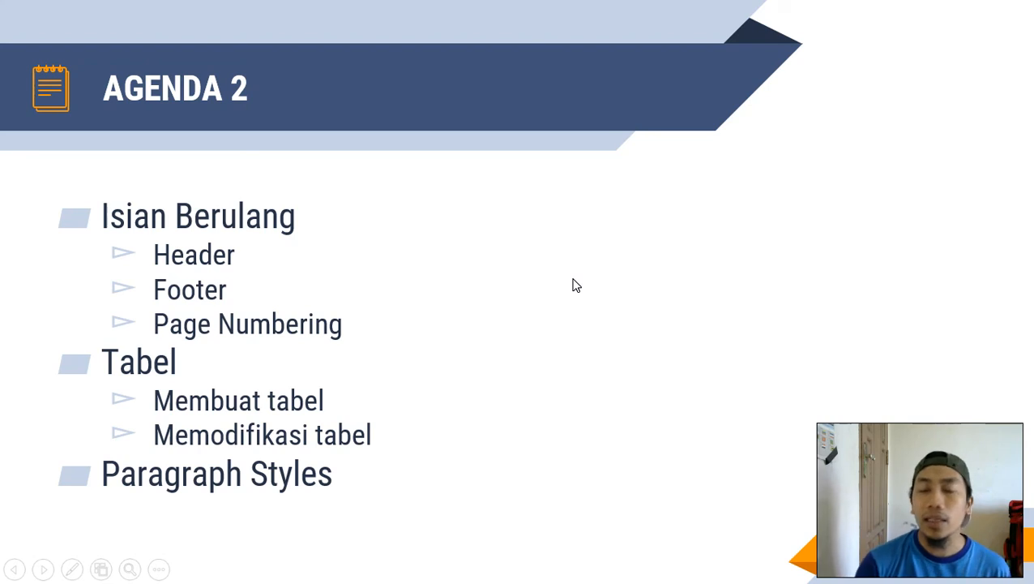